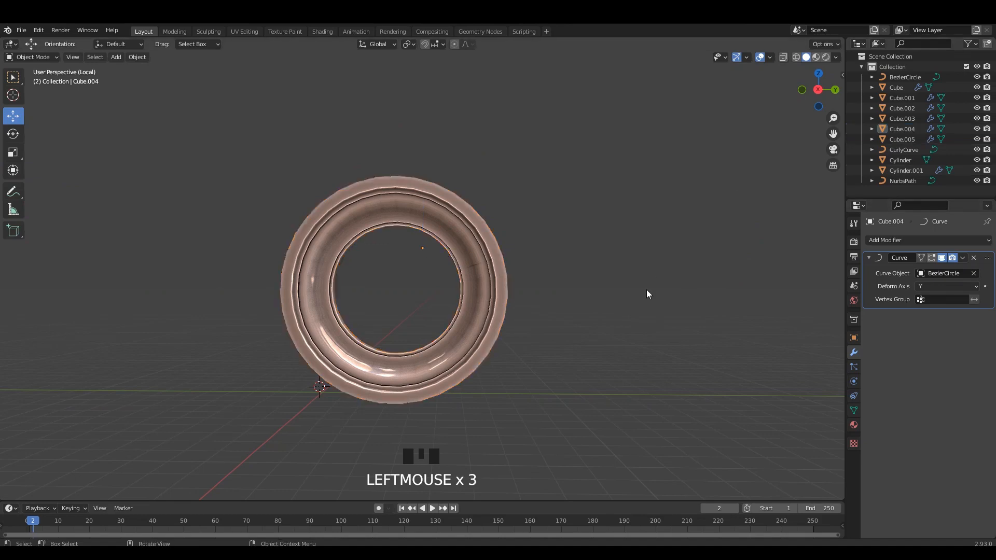
- Try to enlarge the Bezier circle that bends the ring moulding and save the file
key(slash)
mouse_move(254, 331)
shift+middle_down()
mouse_move(418, 350)
mouse_move(419, 363)
shift+middle_up()
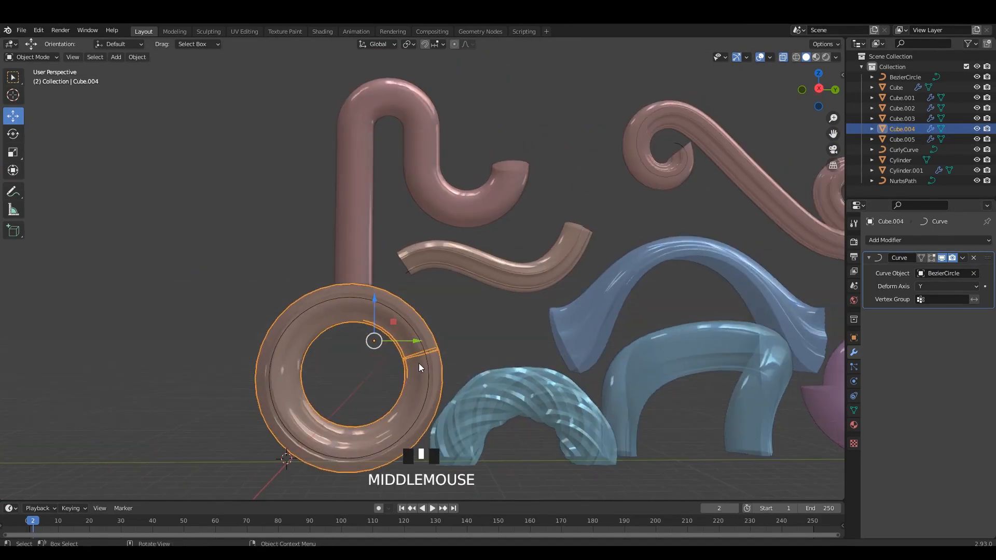
double_click(427, 363)
key(alt+z)
key(s)
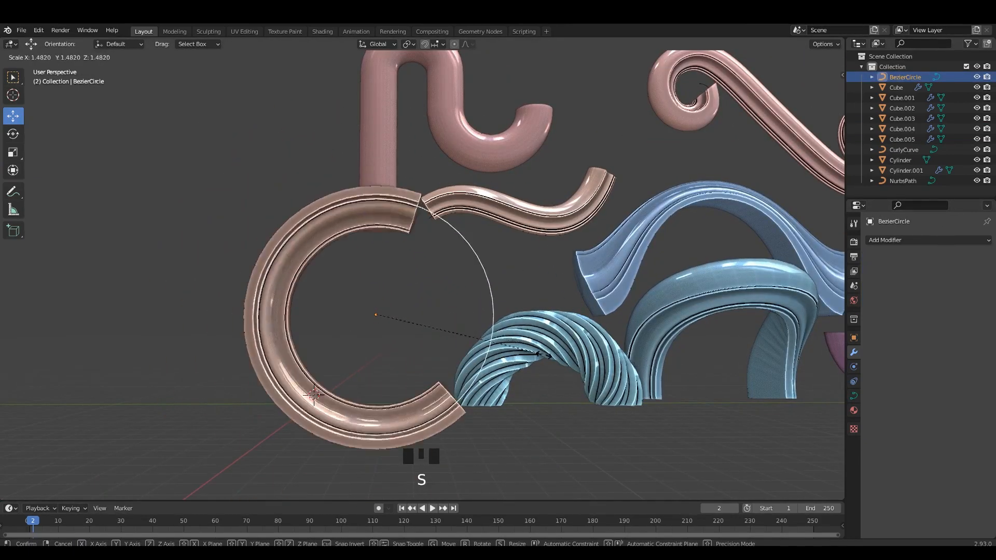
click(510, 351)
key(ctrl+s)
- Examine the mesh of the pink bent pipe in Edit Mode and isolate the pipe in local view
shift+middle_drag(447, 322, 418, 430)
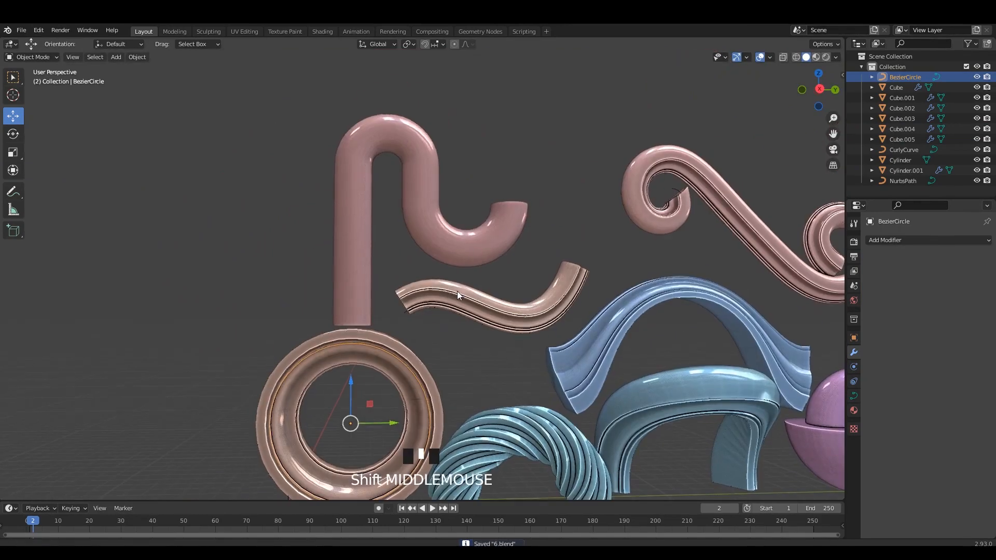
click(467, 237)
key(Tab)
middle_drag(467, 243, 474, 291)
shift+middle_drag(475, 291, 538, 331)
key(Tab)
key(KP_Divide)
key(Tab)
key(Tab)
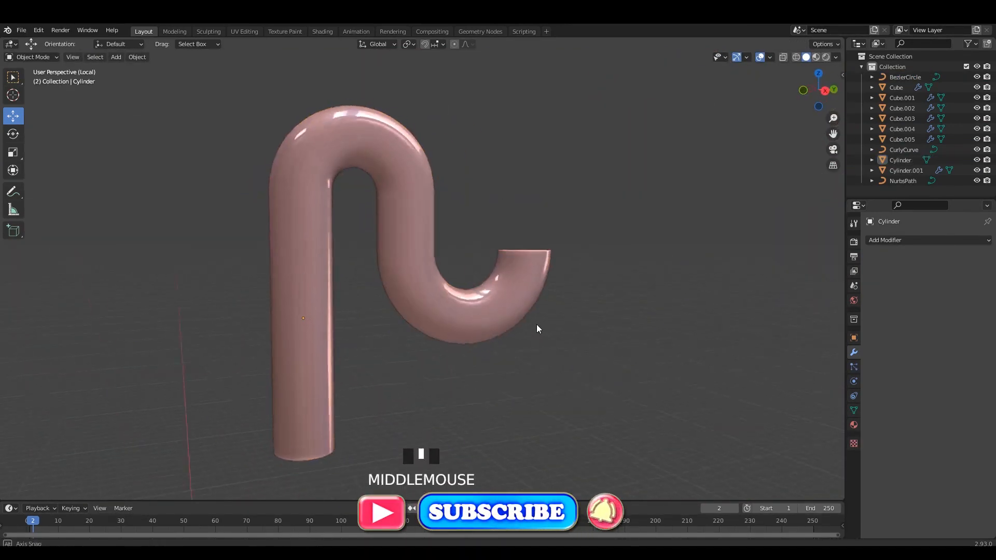
- Isolate the twisted rope arch and compare its shape with each of its two Simple Deform modifiers switched off and on
key(slash)
scroll(617, 393, down, 3)
shift+middle_drag(616, 388, 467, 286)
click(475, 298)
key(slash)
click(942, 257)
middle_drag(590, 274, 533, 274)
click(943, 259)
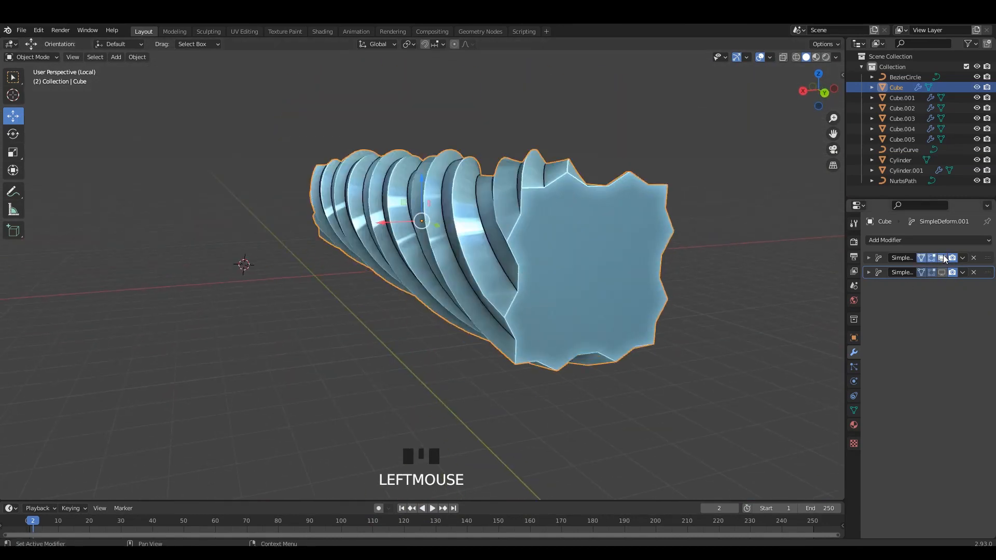
click(943, 259)
click(942, 259)
middle_drag(539, 226, 600, 220)
click(941, 272)
middle_drag(745, 283, 540, 234)
- Isolate the plain blue arch beside the rope arch and open its mesh for editing
key(slash)
click(555, 260)
key(slash)
scroll(418, 270, up, 2)
key(Tab)
key(alt+z)
middle_drag(540, 233, 661, 260)
key(alt+z)
- Add one lengthwise loop cut along the arch's straight source mesh and bevel it with a single segment
key(ctrl+r)
click(657, 218)
right_click(657, 219)
shift+middle_drag(661, 260, 612, 283)
shift+middle_drag(612, 283, 622, 276)
key(ctrl+b)
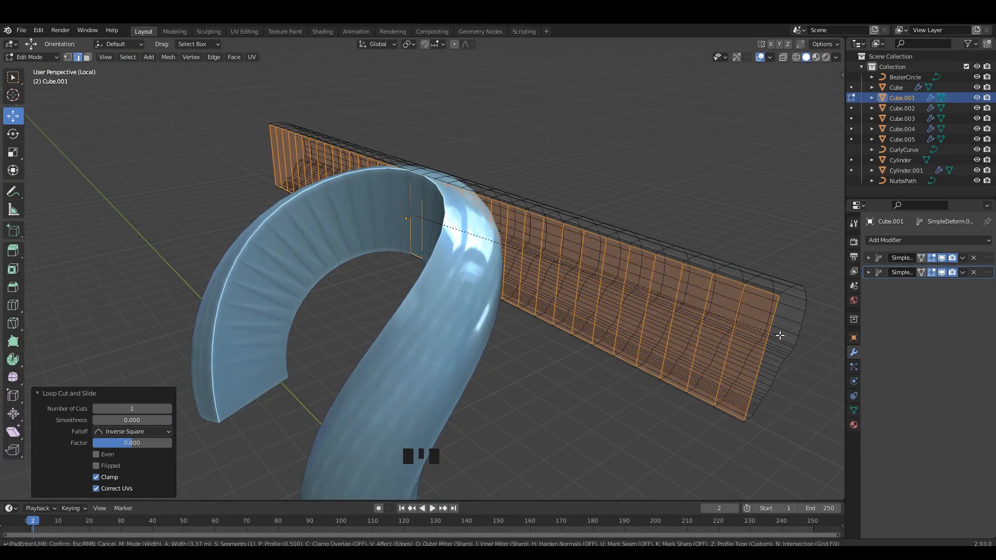
click(735, 339)
- Add a centred lengthwise loop cut on the bevelled face and move it about -0.74 m along X
key(ctrl+r)
click(730, 340)
right_click(729, 340)
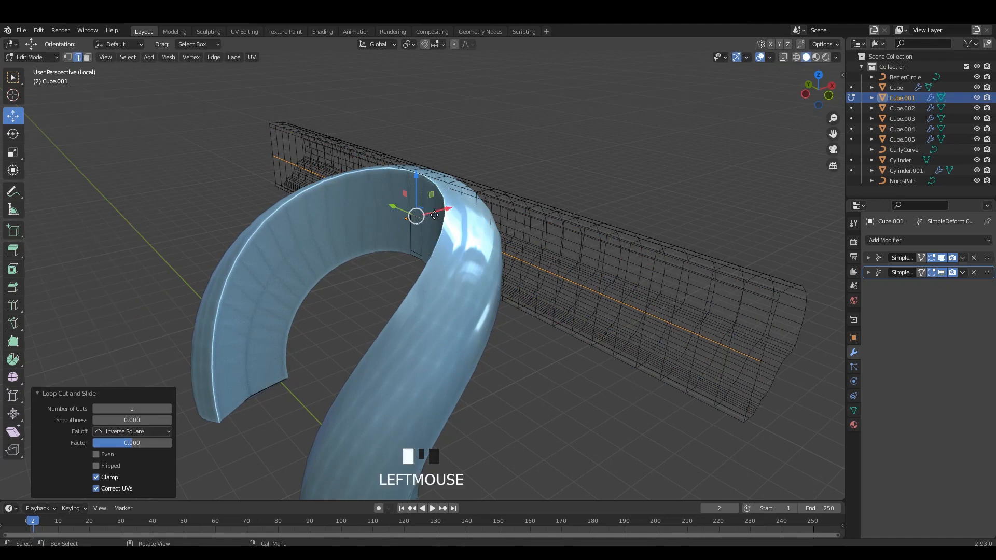
drag(452, 207, 440, 232)
middle_drag(440, 231, 570, 227)
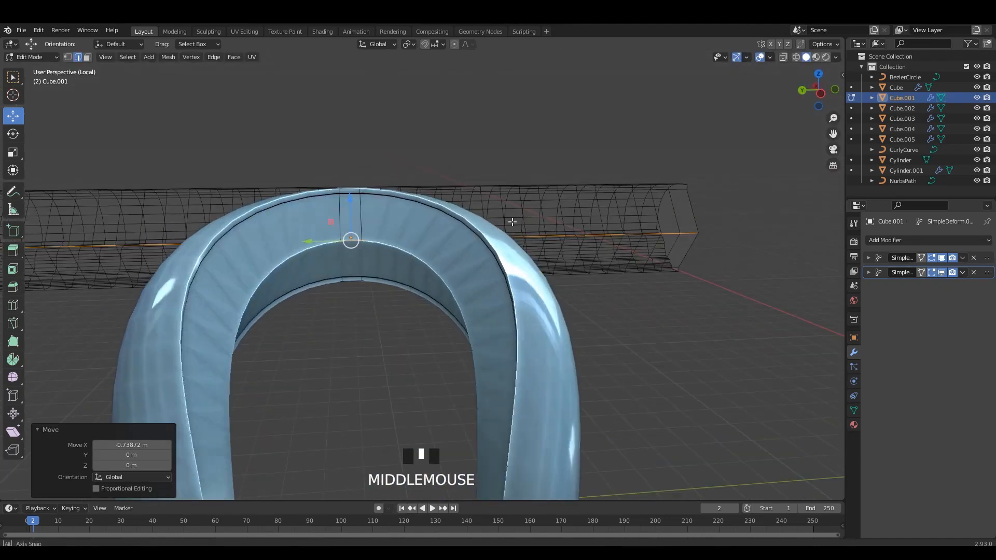
- Bevel the moved edge loop with 10 segments to form a rounded groove along the arch and return to Object Mode
key(ctrl+b)
scroll(612, 222, up, 20)
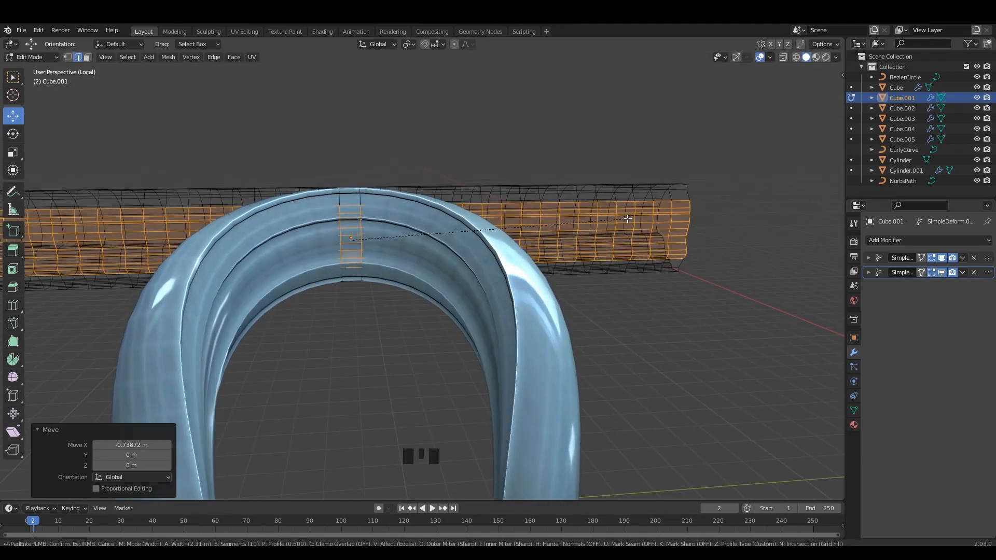
click(645, 219)
key(Tab)
click(609, 276)
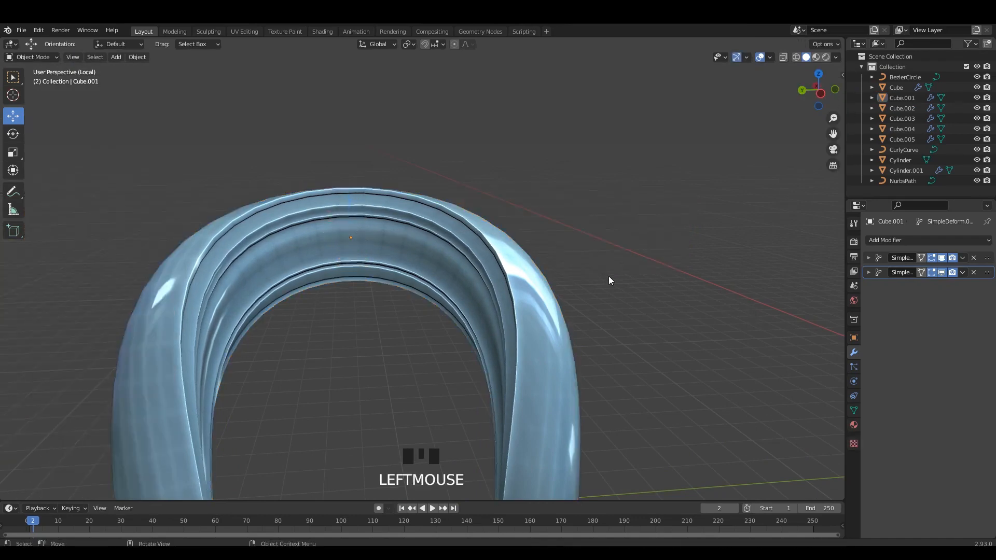
- Compare the grooved arch with its second Simple Deform modifier switched off and on in the viewport
scroll(608, 276, down, 4)
middle_drag(609, 276, 540, 249)
scroll(484, 238, down, 2)
click(932, 272)
click(932, 272)
click(942, 272)
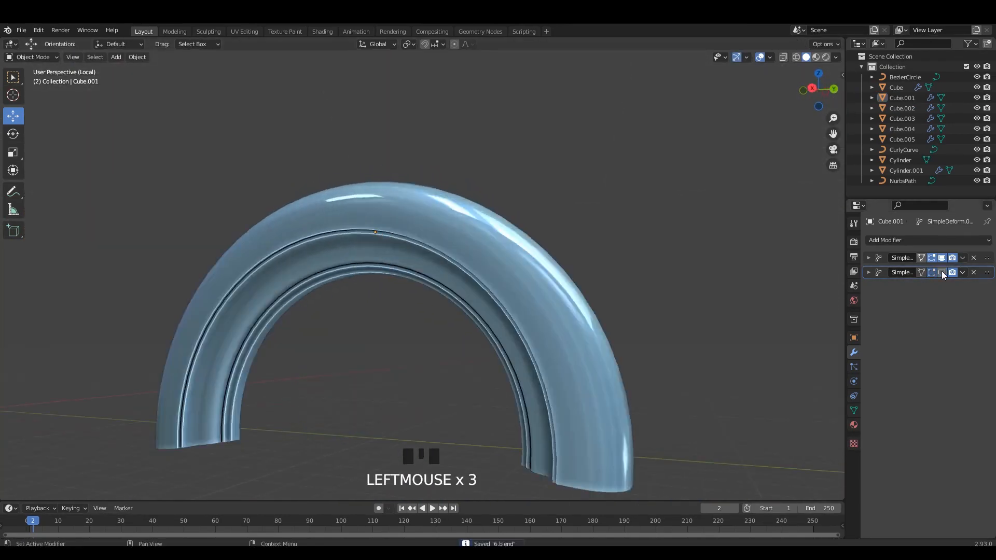
click(942, 272)
middle_drag(701, 266, 644, 261)
- Isolate the wide blue arch with flared ends and compare its shape with the first modifier switched off and on
key(slash)
click(630, 175)
key(slash)
middle_drag(568, 189, 675, 249)
click(942, 258)
click(942, 258)
click(941, 258)
middle_drag(784, 297, 639, 282)
scroll(627, 263, up, 1)
click(942, 258)
click(942, 258)
click(942, 258)
- Isolate the purple coiled cylinder, compare its shape with its two Simple Deform modifiers off and on, and save the file
key(slash)
click(729, 291)
key(slash)
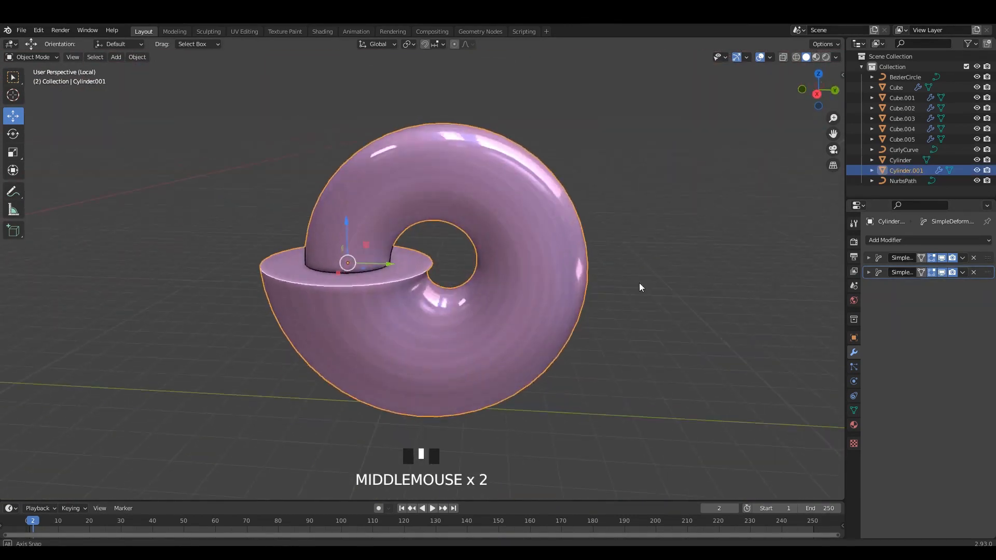
click(943, 271)
click(944, 272)
scroll(778, 267, down, 2)
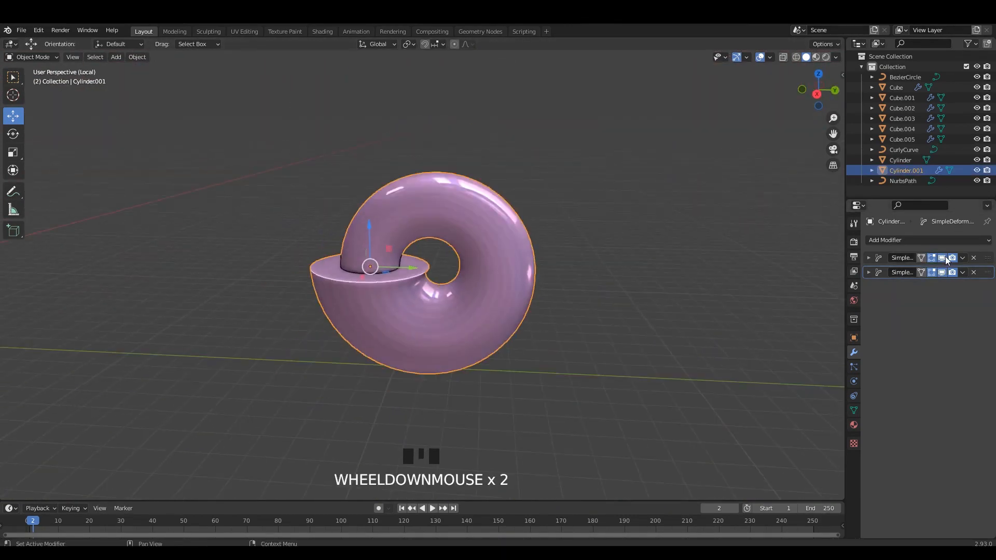
click(944, 258)
shift+middle_drag(779, 264, 779, 282)
click(942, 258)
click(941, 272)
shift+middle_drag(458, 178, 509, 269)
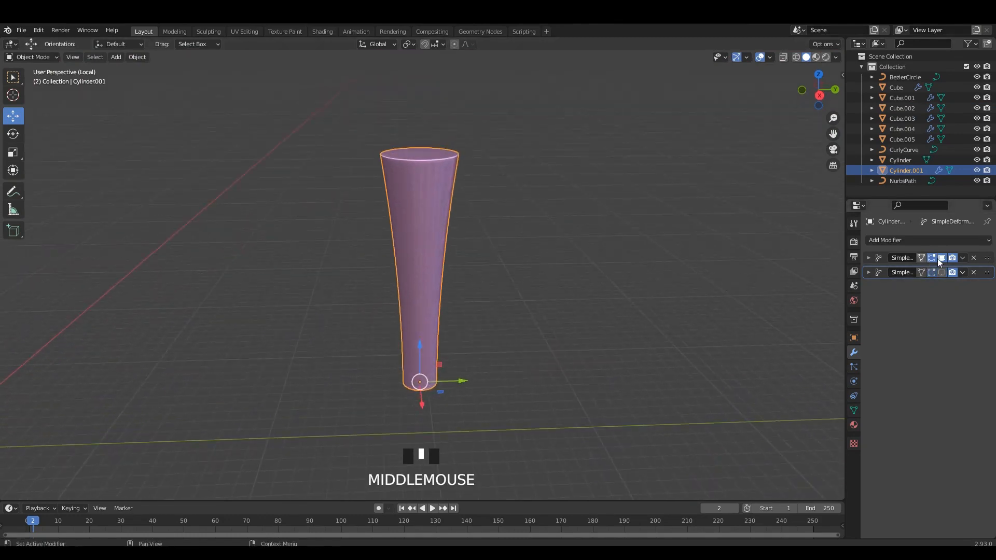
click(942, 272)
middle_drag(622, 275, 566, 282)
key(ctrl+s)
key(slash)
- Try to reshape the double-scroll moulding by moving control points of its guide curve
click(633, 159)
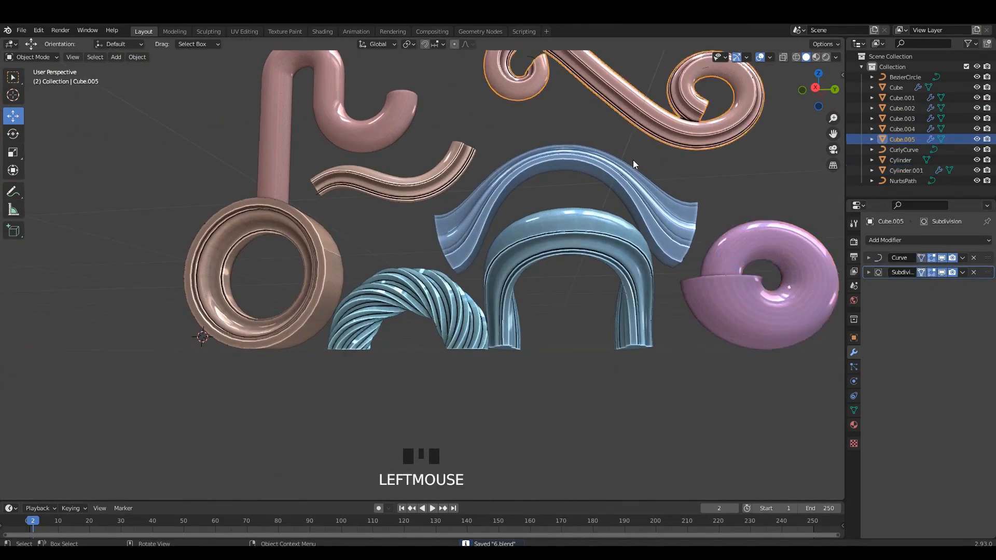
shift+middle_drag(633, 160, 526, 270)
click(329, 228)
key(Tab)
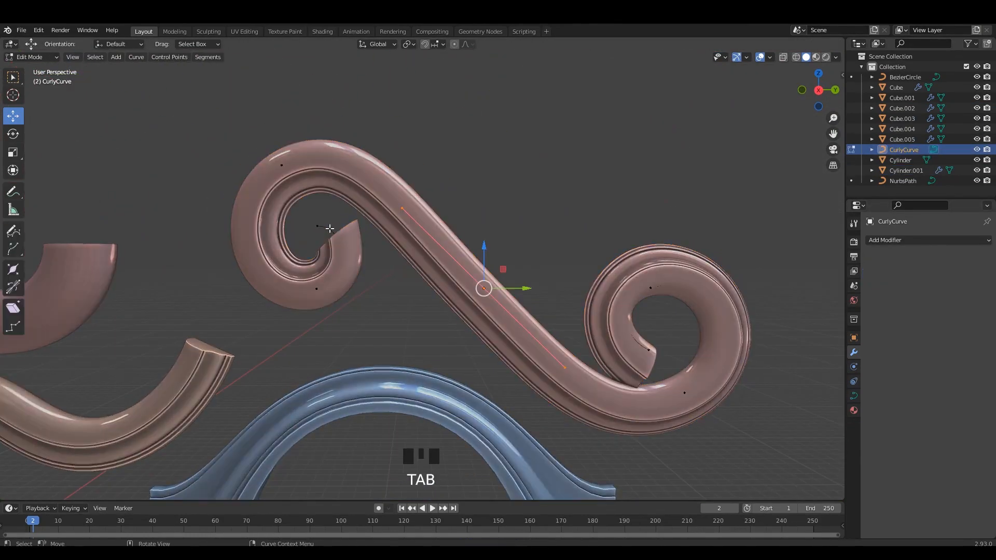
mouse_move(484, 285)
mouse_down()
mouse_move(421, 334)
mouse_move(493, 296)
mouse_up()
key(ctrl+z)
click(651, 288)
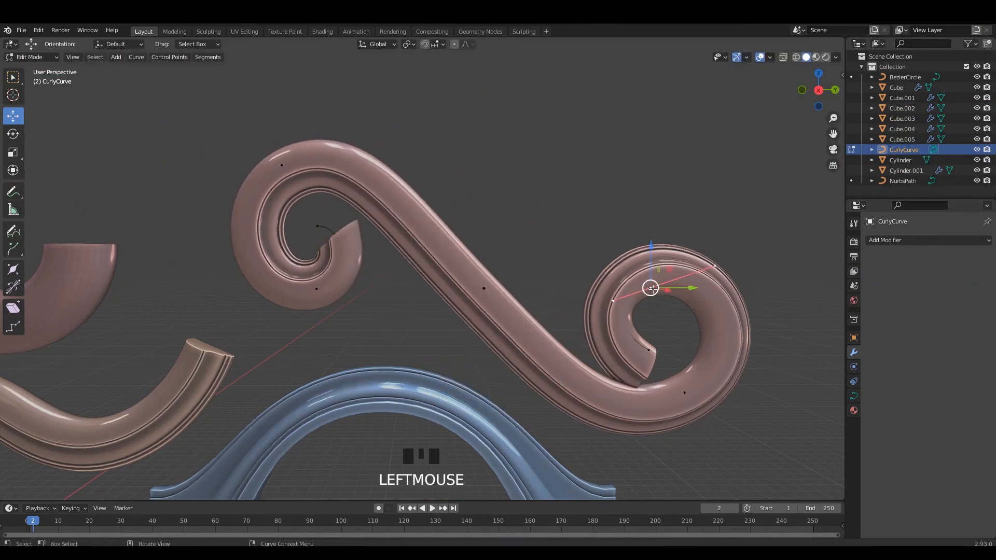
drag(650, 288, 565, 224)
key(Tab)
key(alt+z)
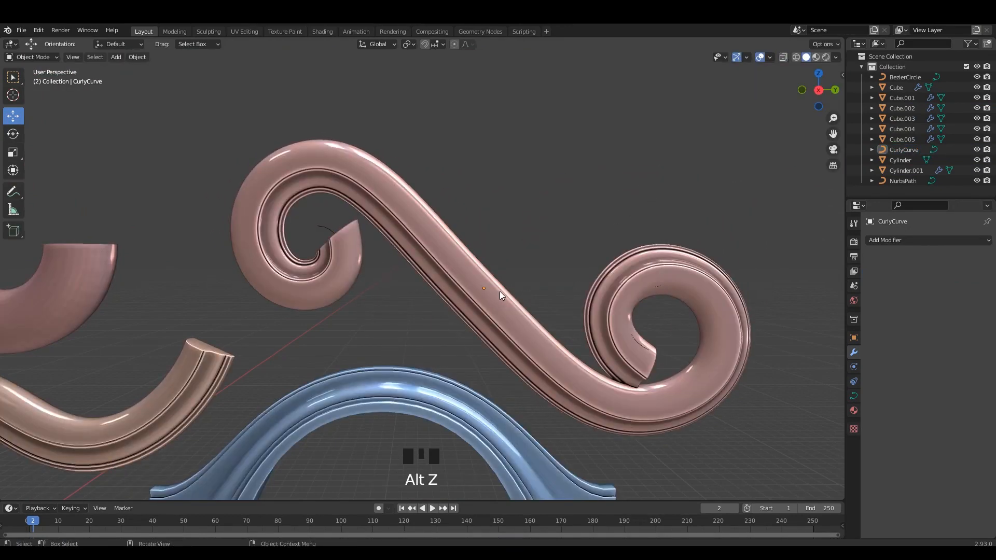
- Try to scale the double-scroll moulding and view its mesh wireframe
click(500, 291)
key(s)
click(514, 241)
key(Tab)
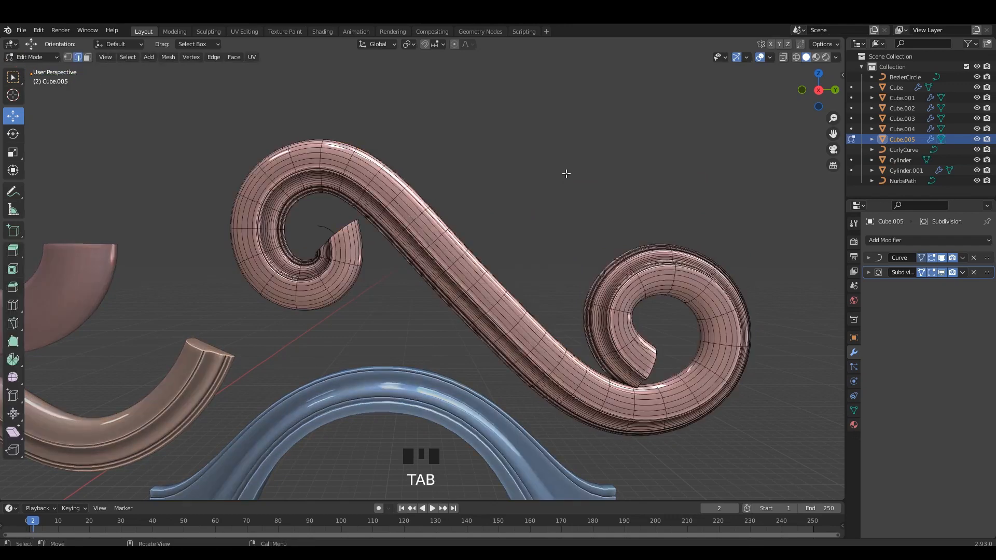
key(Tab)
click(565, 171)
- Frame the whole set of bent shapes, hide the viewport overlays and gizmos, and save the file
scroll(545, 207, down, 4)
alt+middle_drag(534, 233, 507, 269)
scroll(581, 257, down, 4)
shift+middle_drag(589, 256, 674, 190)
scroll(633, 204, up, 3)
key(ctrl+s)
click(760, 57)
click(737, 58)
scroll(672, 191, up, 2)
scroll(695, 170, down, 1)
key(ctrl+s)
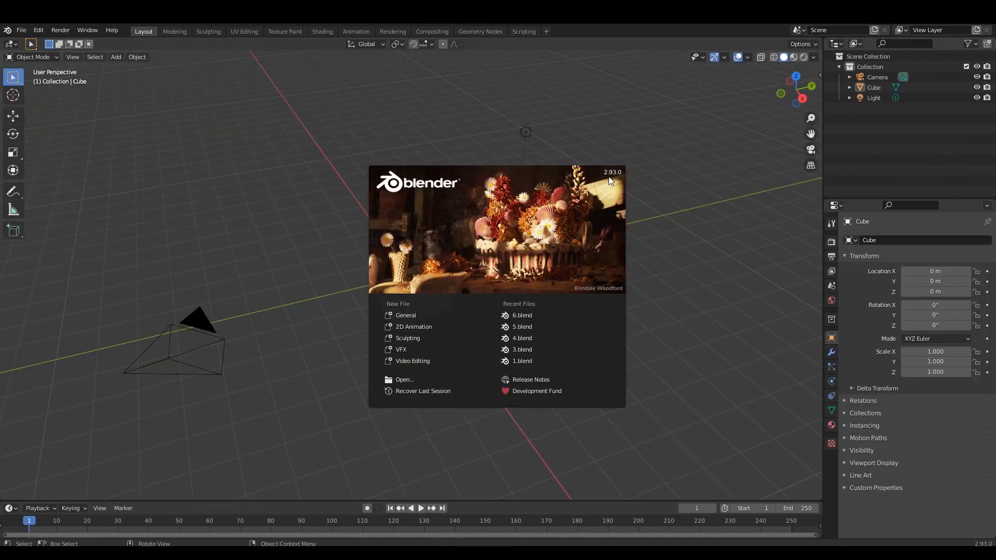
- Start the Shortcut VUr display docked at Center and set the solid shading to random object colours with cavity
click(666, 218)
key(n)
click(814, 148)
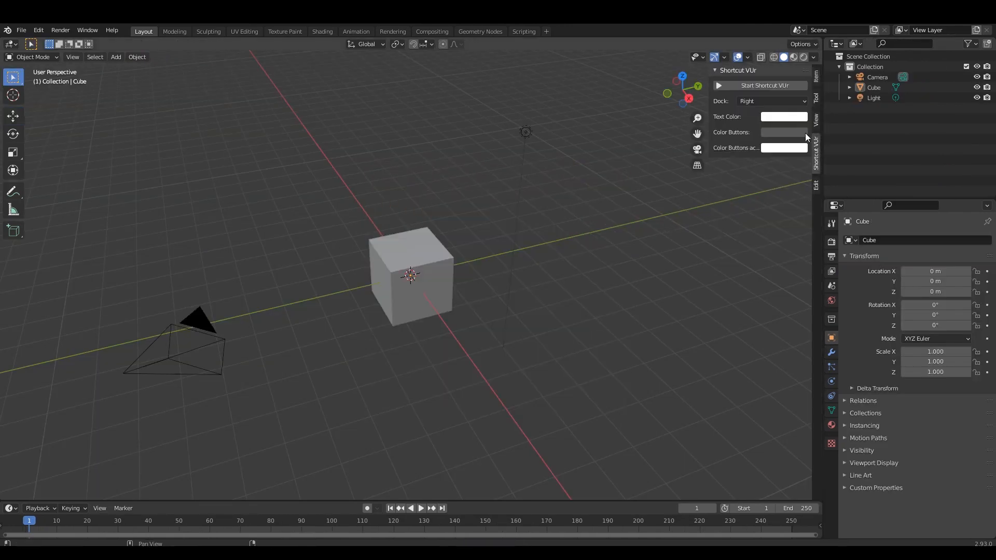
click(814, 56)
click(810, 186)
click(810, 198)
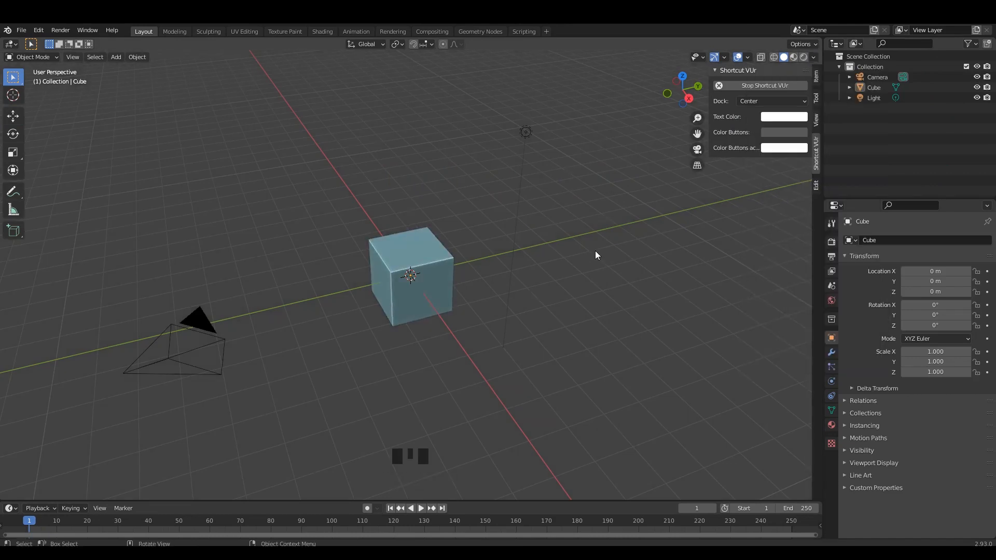
key(n)
- Save the file and delete the default camera, cube and light
middle_drag(590, 235, 559, 247)
key(ctrl+s)
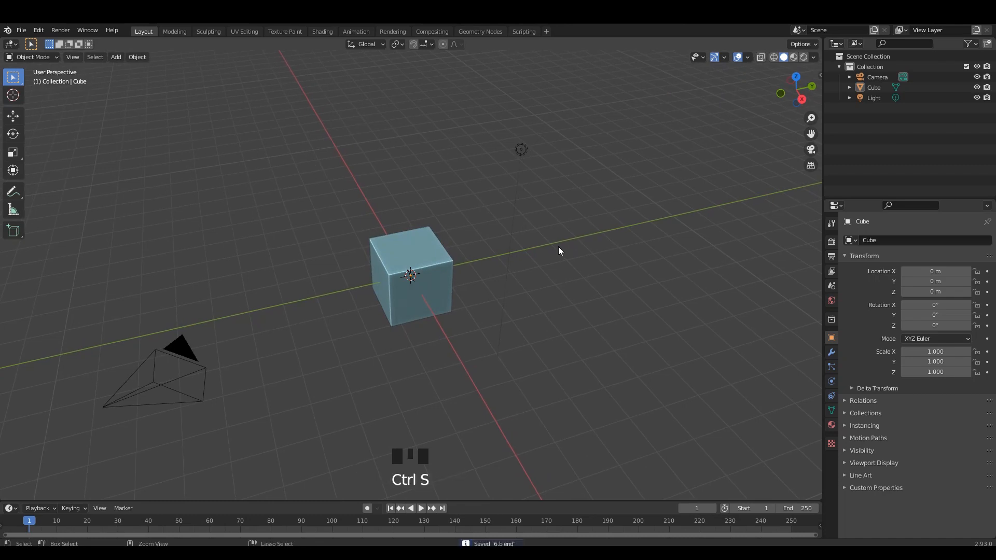
key(a)
key(x)
click(501, 247)
middle_drag(409, 234, 406, 229)
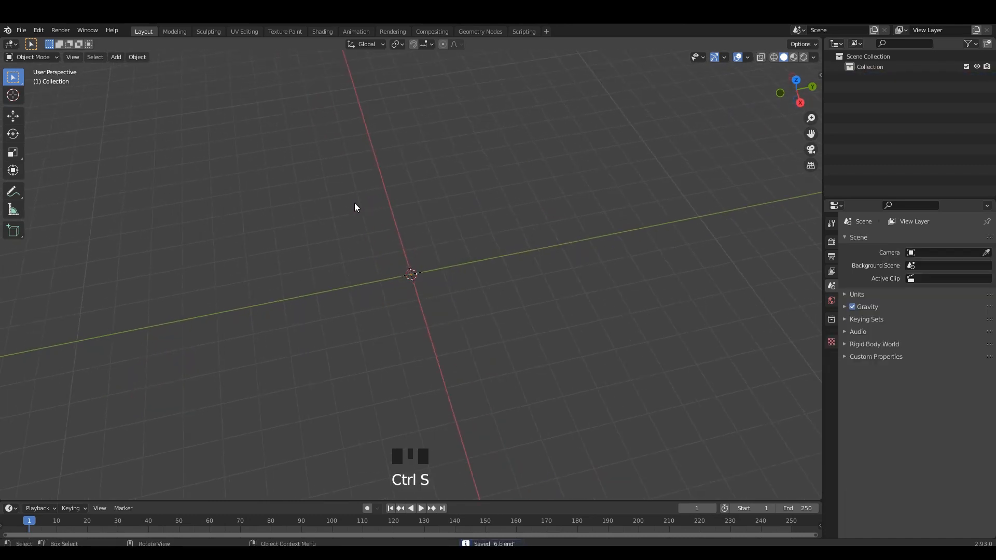
- Add a mesh cylinder at the world origin
key(shift+a)
mouse_move(354, 204)
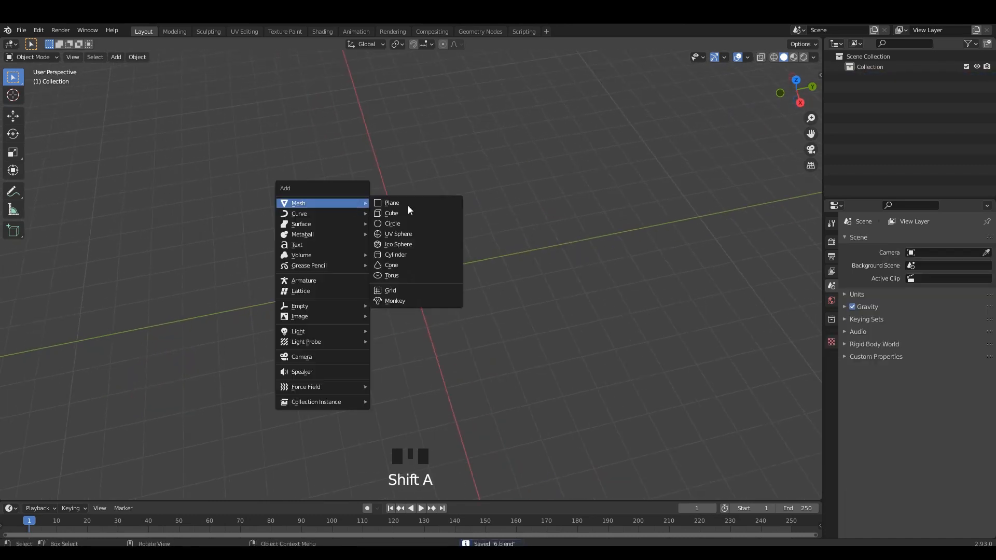
click(418, 255)
scroll(459, 262, up, 2)
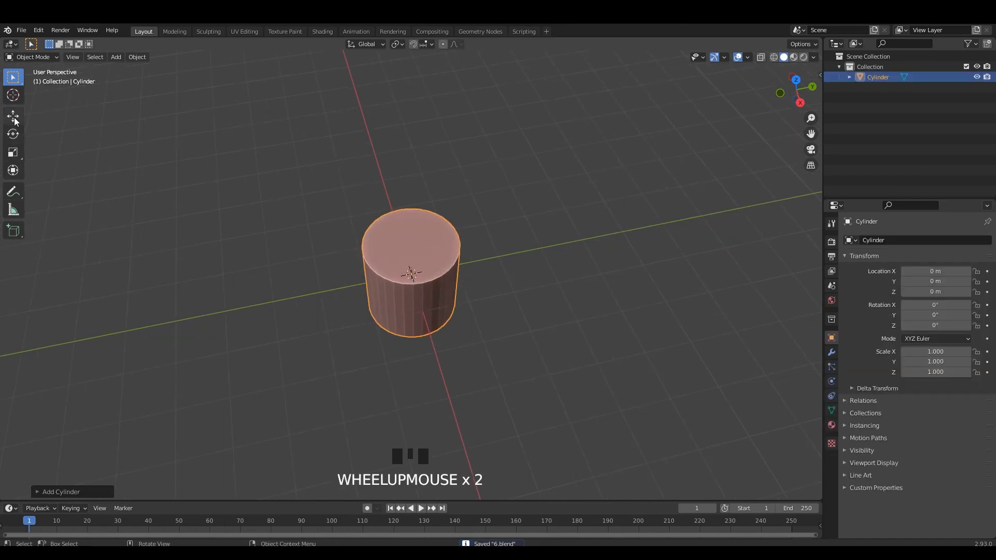
- Shade the cylinder smooth and enable Auto Smooth at 30° in its normals settings
alt+middle_drag(452, 271, 440, 255)
right_click(432, 238)
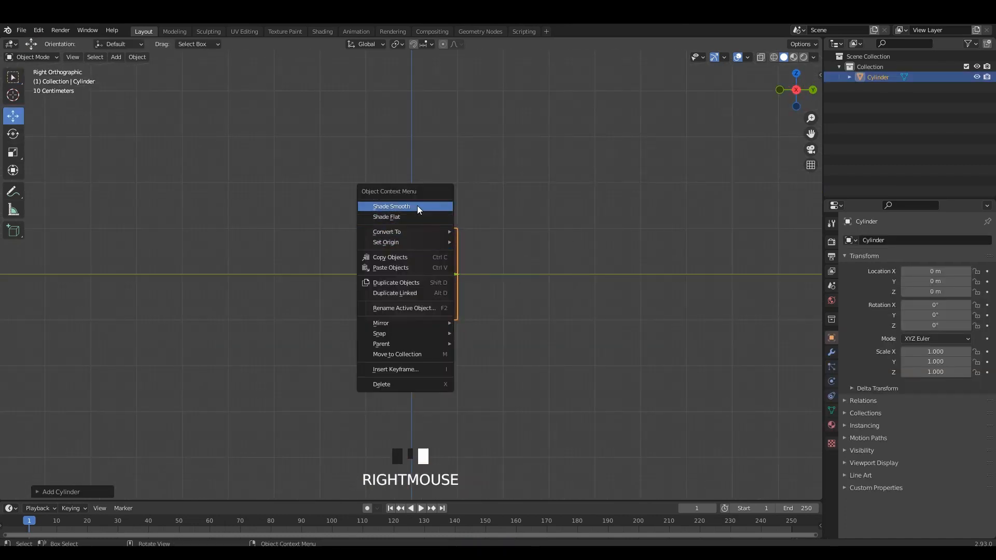
click(400, 207)
scroll(454, 229, up, 2)
shift+middle_drag(271, 212, 269, 251)
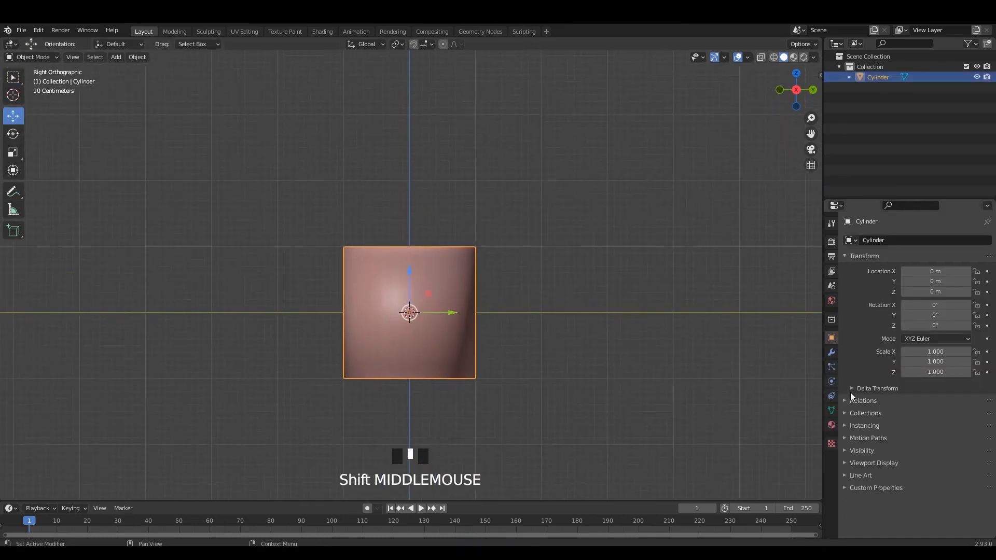
click(831, 411)
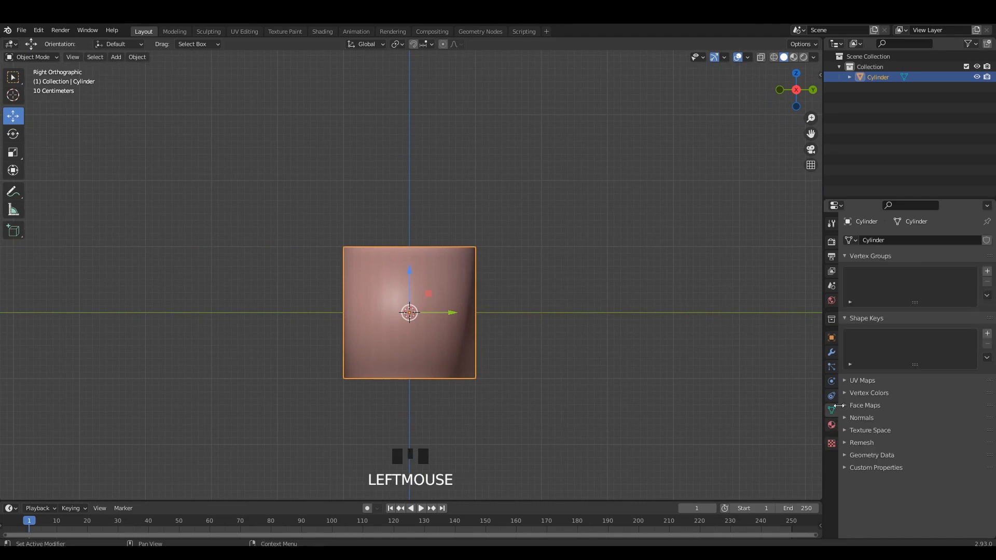
click(903, 433)
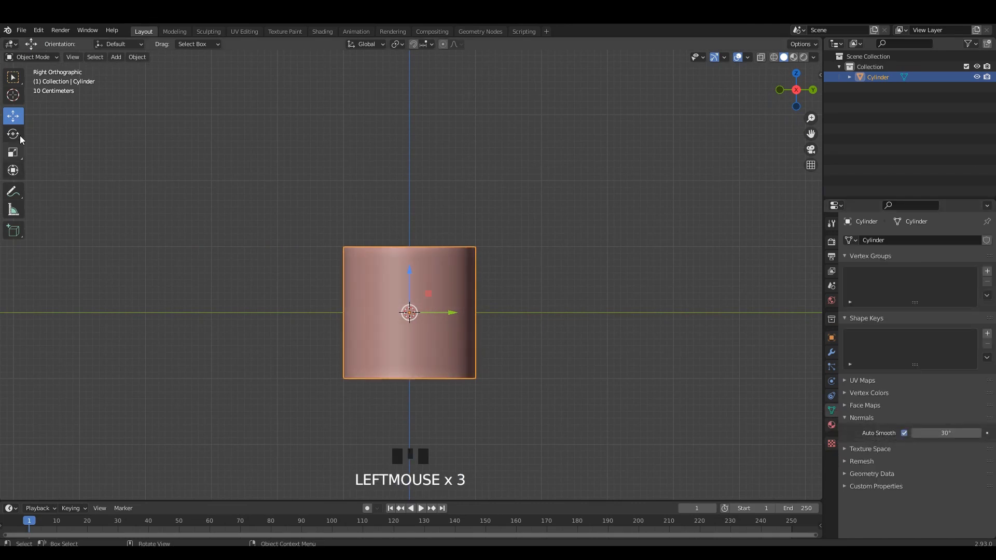
- Raise the cylinder along Z in the right view until its base rests on the ground line
click(12, 116)
shift+middle_drag(409, 291, 409, 325)
drag(409, 325, 410, 253)
middle_drag(410, 253, 404, 302)
- Lengthen the cylinder in Edit Mode by moving its top face up along Z
key(Tab)
key(3)
click(140, 184)
click(13, 118)
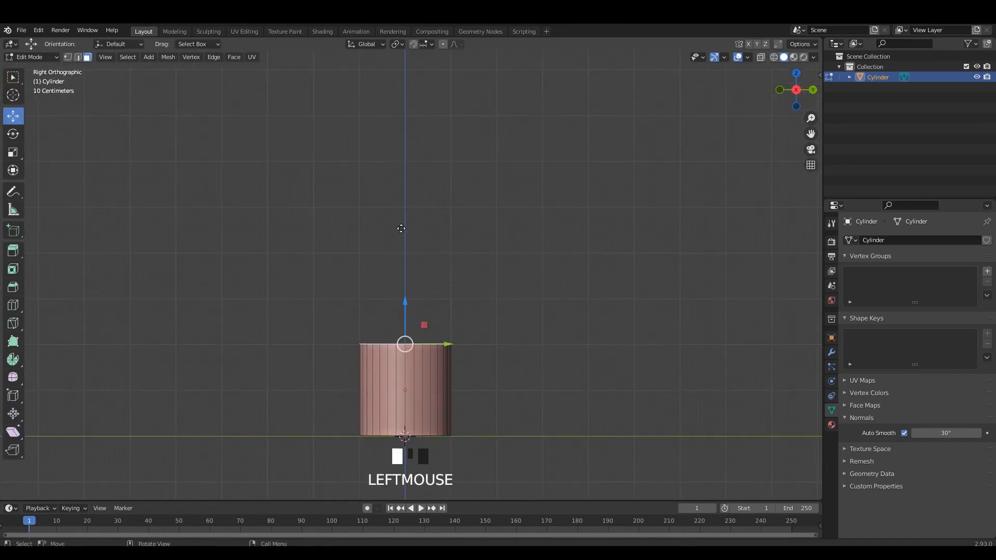
drag(401, 228, 401, 148)
scroll(445, 201, up, 3)
shift+middle_drag(443, 195, 369, 375)
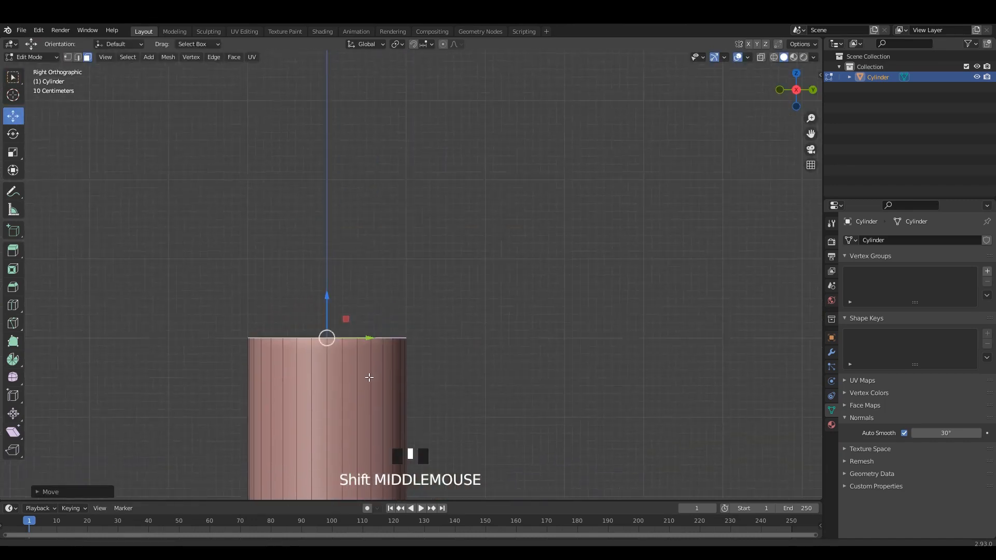
scroll(313, 332, up, 3)
shift+middle_drag(312, 331, 372, 257)
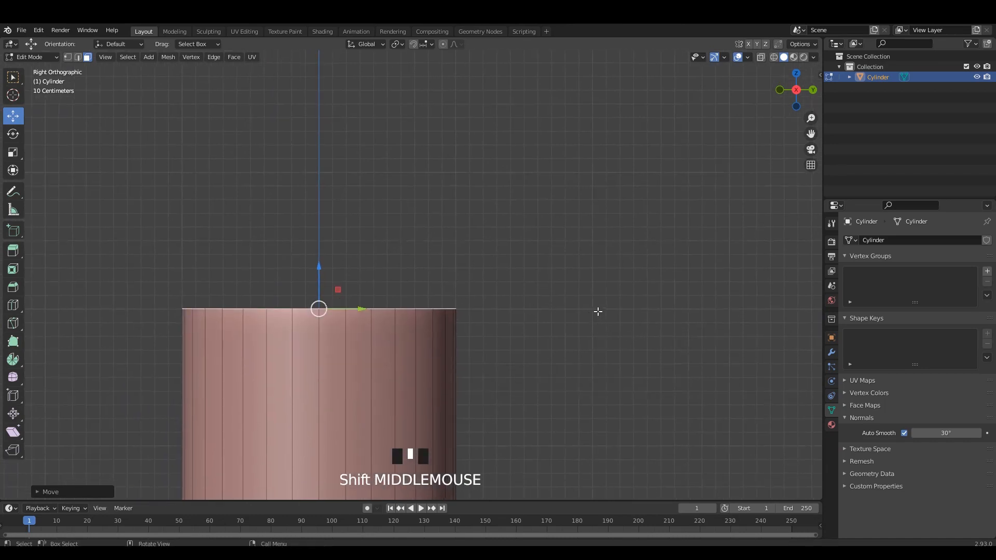
- Place the 3D cursor to the right of the cylinder, level with its top face
shift+middle_drag(598, 311, 474, 296)
scroll(533, 349, up, 3)
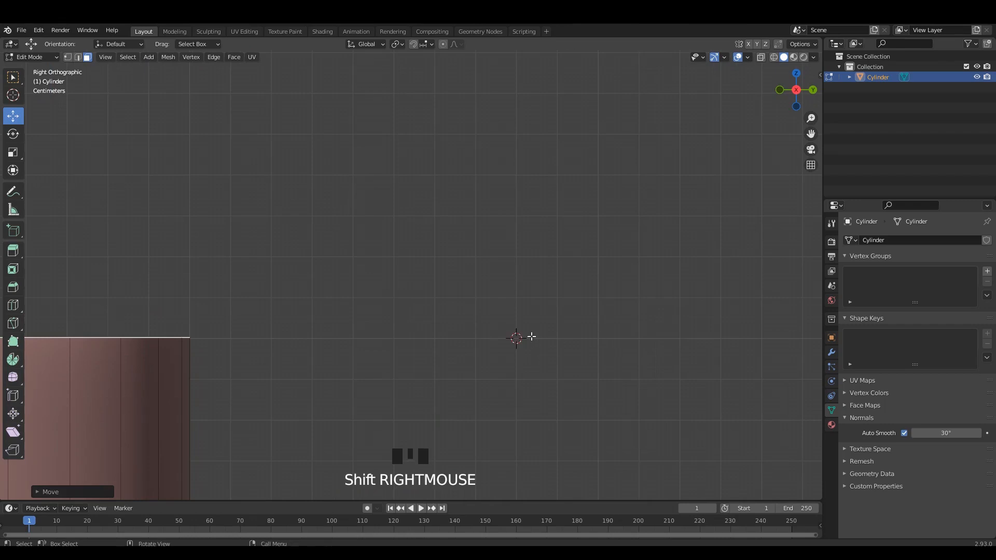
shift+middle_drag(532, 337, 563, 301)
scroll(562, 300, down, 2)
- Spin the cylinder's top face around the 3D cursor on the X axis, using 20 steps and a 180° angle
click(17, 360)
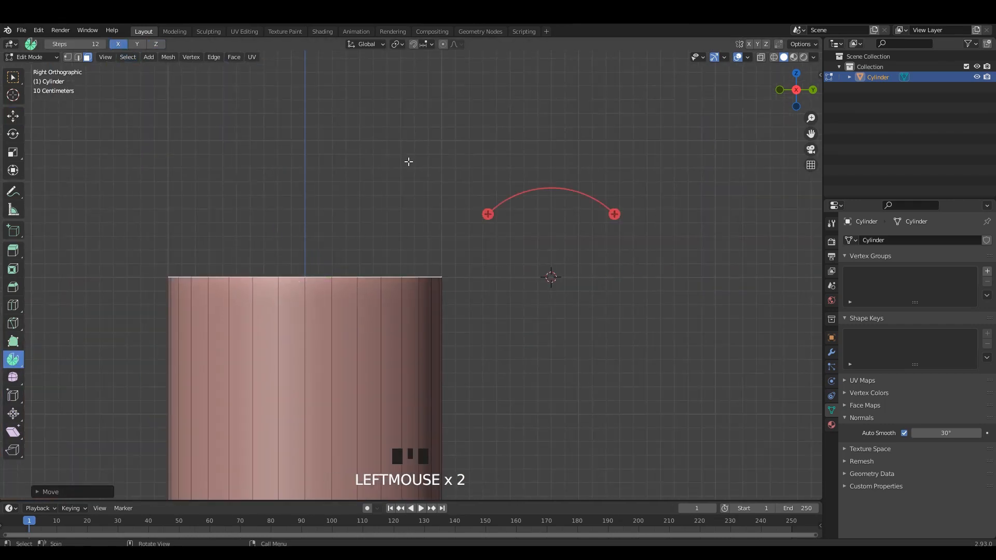
shift+middle_drag(542, 224, 459, 231)
scroll(519, 208, down, 3)
drag(539, 219, 466, 260)
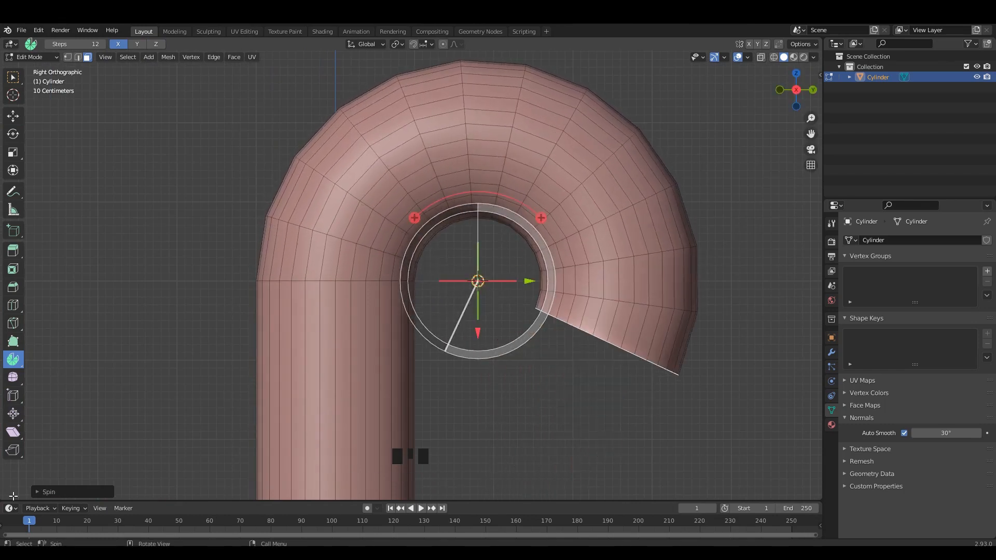
click(63, 491)
drag(133, 380, 168, 379)
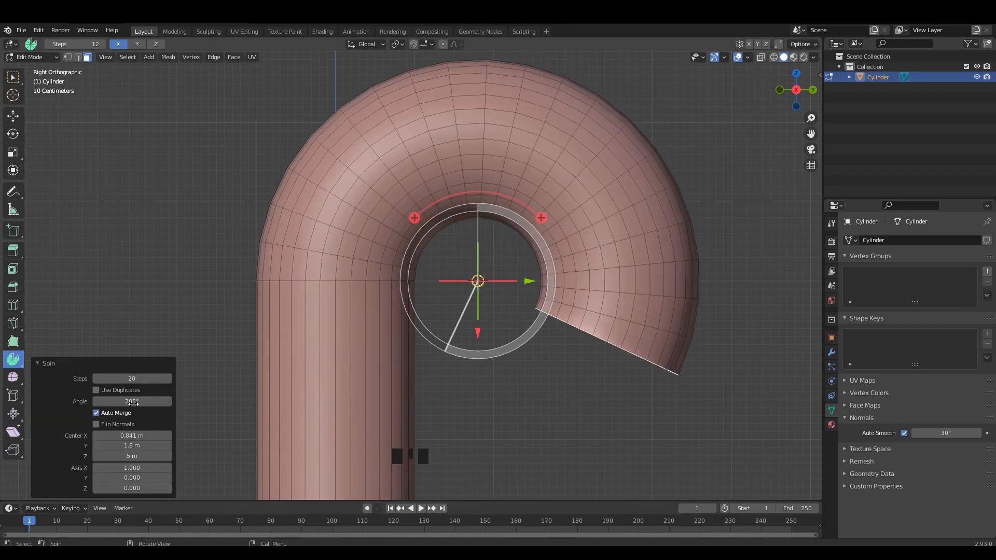
key(Return)
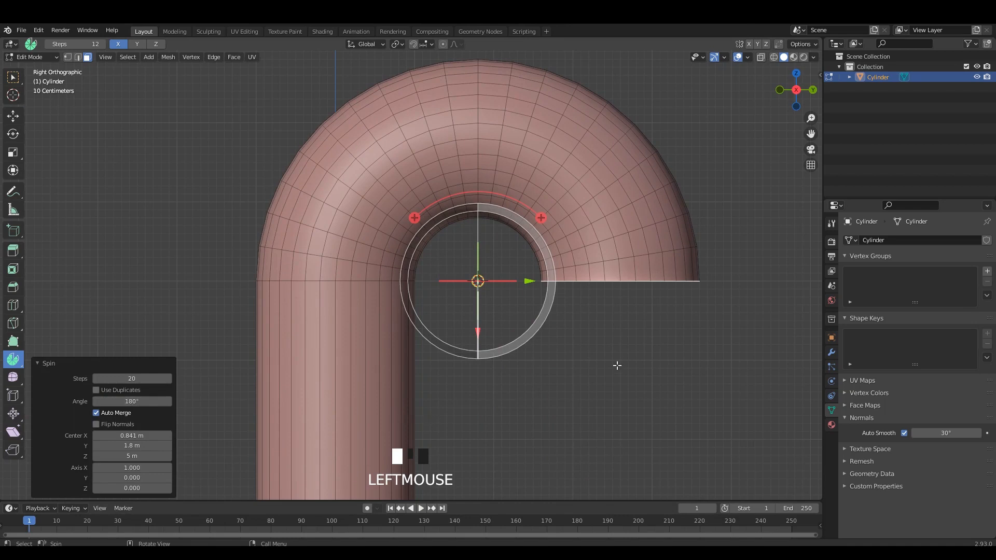
- Select the end face of the bend and extrude it straight down about 3 m in the right view
shift+middle_drag(617, 366, 523, 338)
middle_drag(523, 338, 456, 281)
click(527, 279)
middle_drag(528, 246, 62, 201)
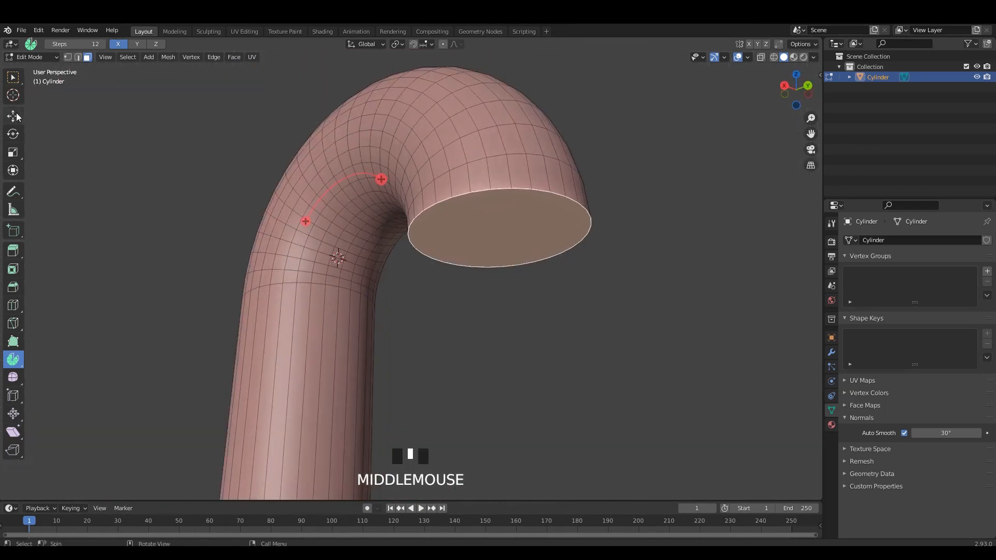
alt+middle_drag(528, 251, 498, 265)
scroll(498, 265, down, 4)
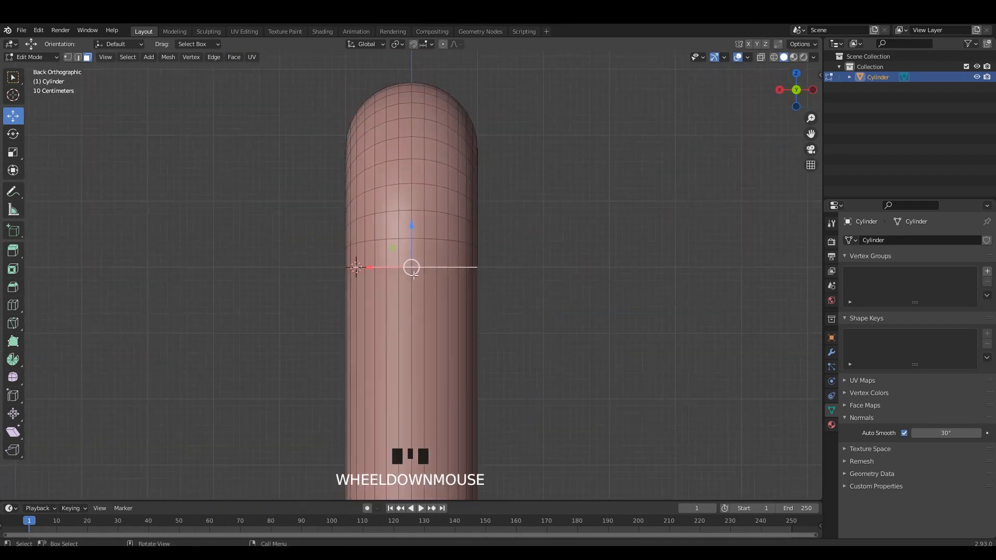
scroll(499, 198, up, 4)
shift+middle_drag(499, 198, 490, 263)
key(e)
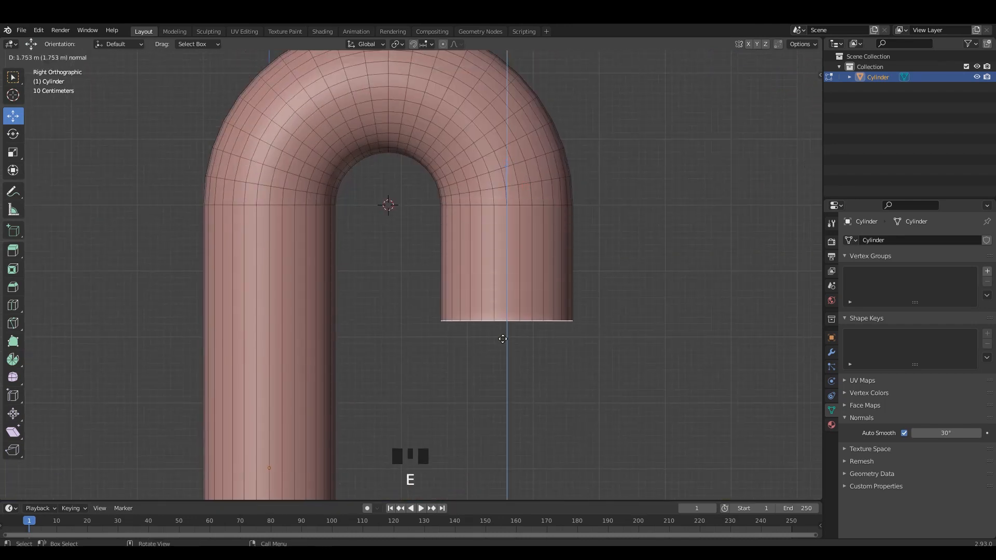
click(500, 408)
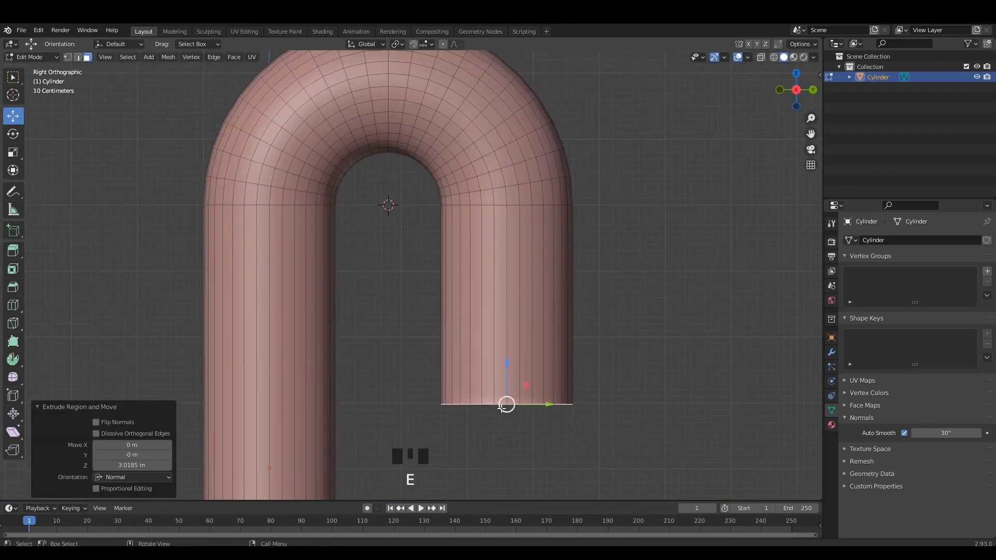
- Align the extruded end face with the grid line by nudging it up about 0.02 m along Z
scroll(507, 335, up, 4)
drag(547, 340, 546, 337)
scroll(609, 338, down, 3)
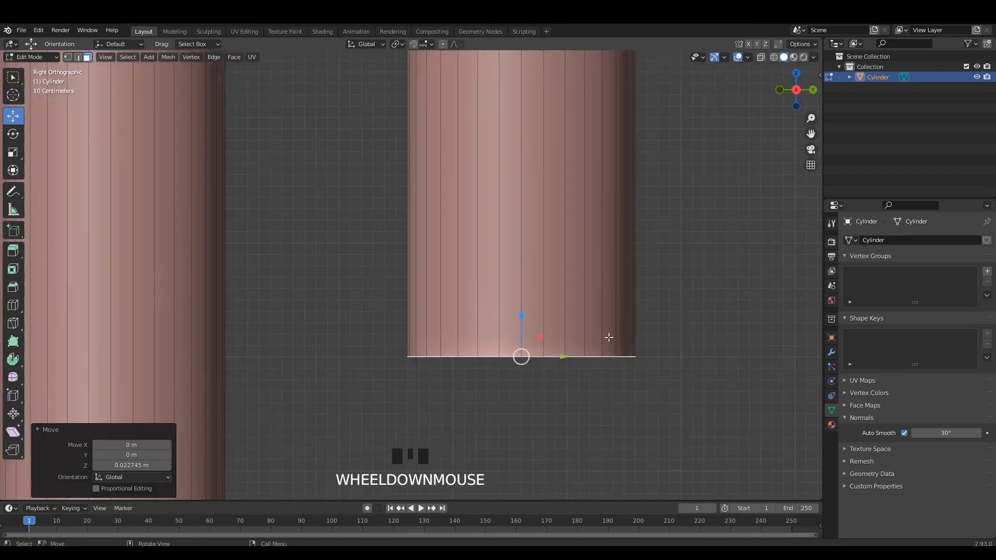
- Try to spin the end face around a 3D cursor placed level with it on the right, and undo the spin
shift+middle_drag(623, 346, 384, 303)
scroll(384, 303, up, 1)
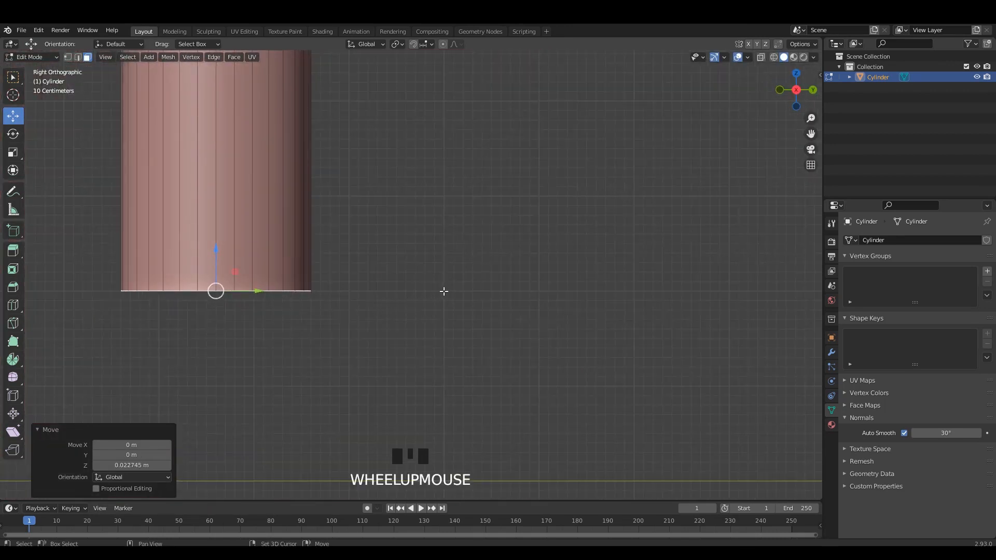
scroll(457, 320, down, 4)
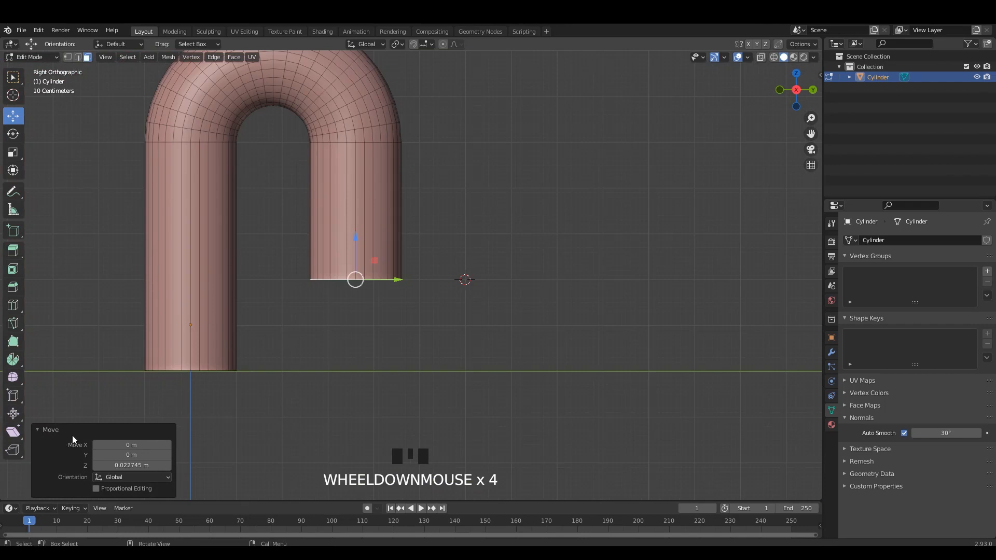
click(14, 361)
shift+middle_drag(554, 308, 516, 267)
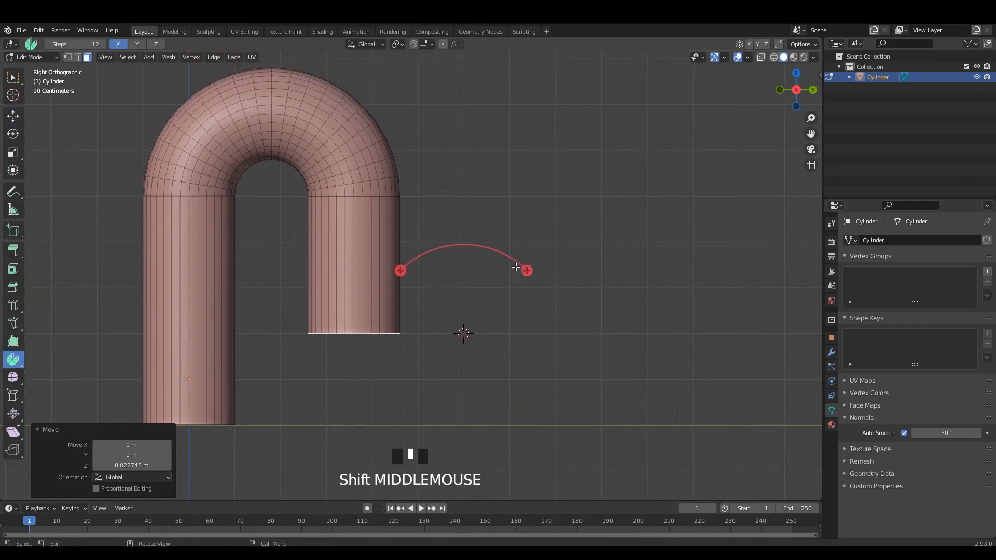
drag(509, 250, 532, 455)
key(ctrl+z)
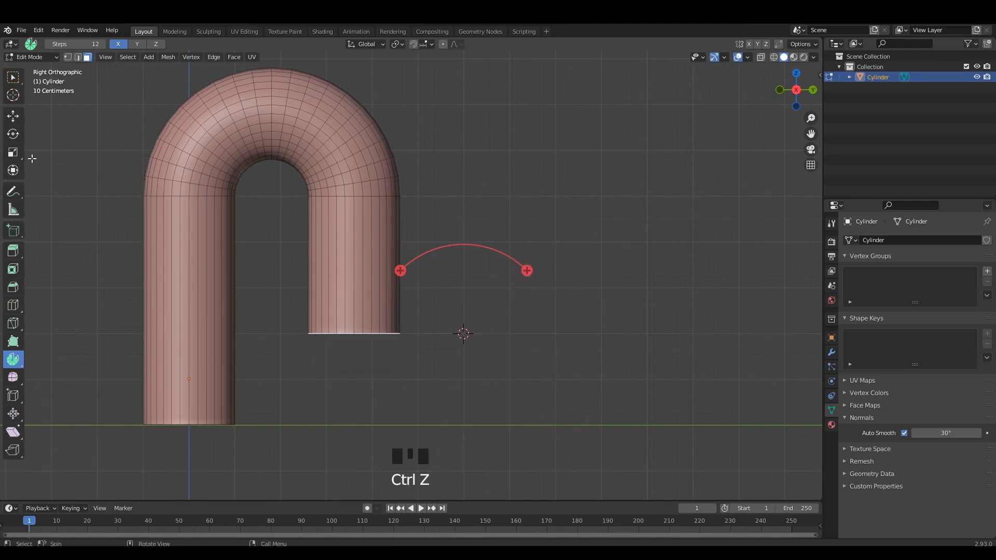
- Move the end face up about 1 m along Z and place the 3D cursor level with it on the right
drag(354, 293, 355, 242)
scroll(499, 301, up, 3)
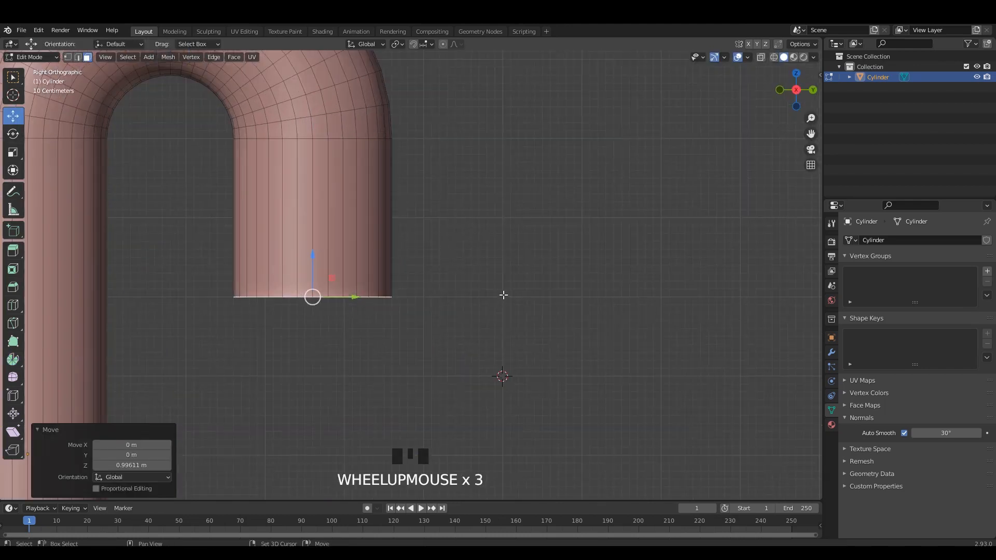
scroll(541, 301, down, 2)
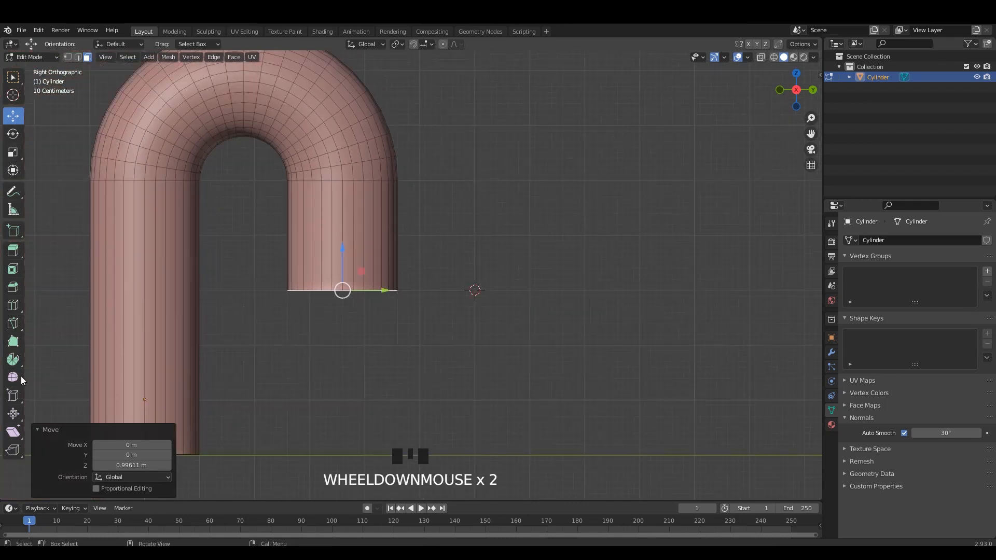
- Spin the end face around the 3D cursor into an upward U-bend, using a -180° angle and 27 steps
click(14, 360)
drag(522, 213, 414, 416)
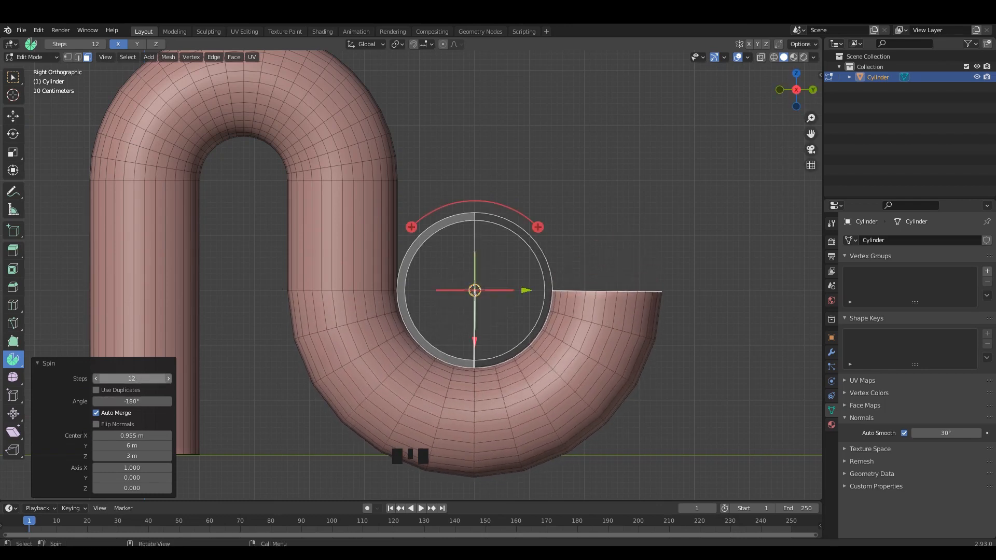
text(180)
key(Return)
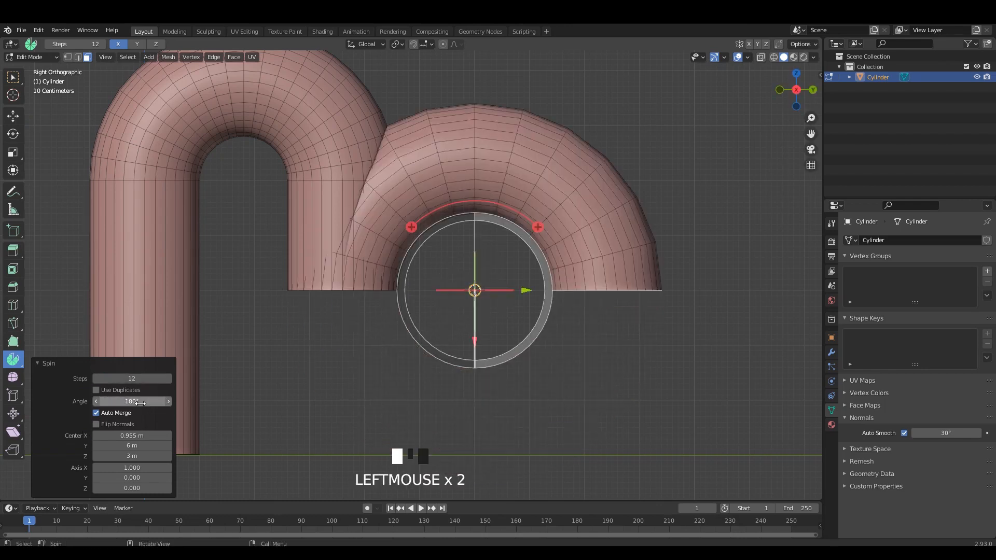
key(Return)
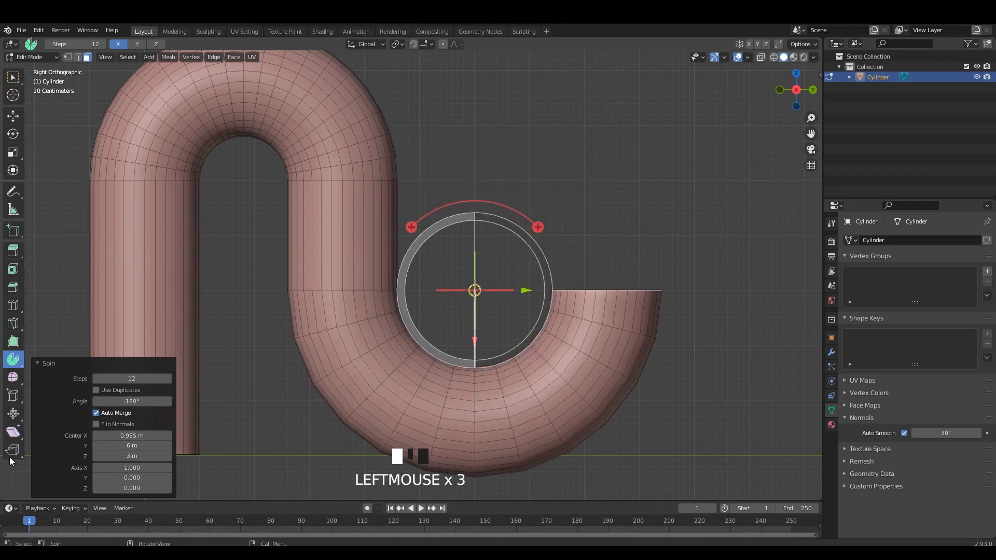
drag(136, 379, 159, 379)
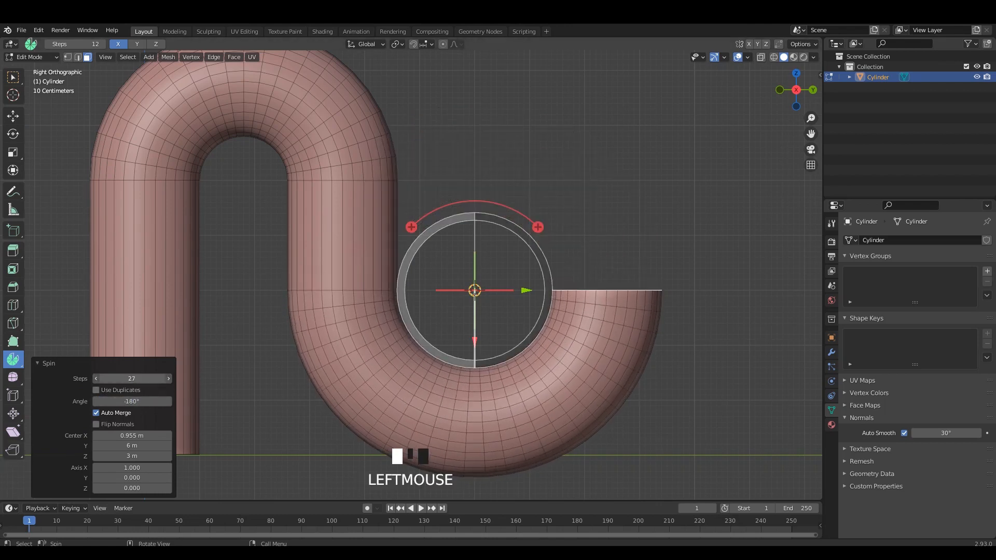
- Return to Object Mode and save the file 6.blend
scroll(608, 253, down, 2)
key(Tab)
click(524, 244)
middle_drag(524, 244, 413, 318)
key(ctrl+s)
- Move the bent pipe aside along negative Y to clear space at the world origin
click(492, 316)
scroll(493, 315, down, 2)
drag(431, 314, 102, 314)
click(372, 214)
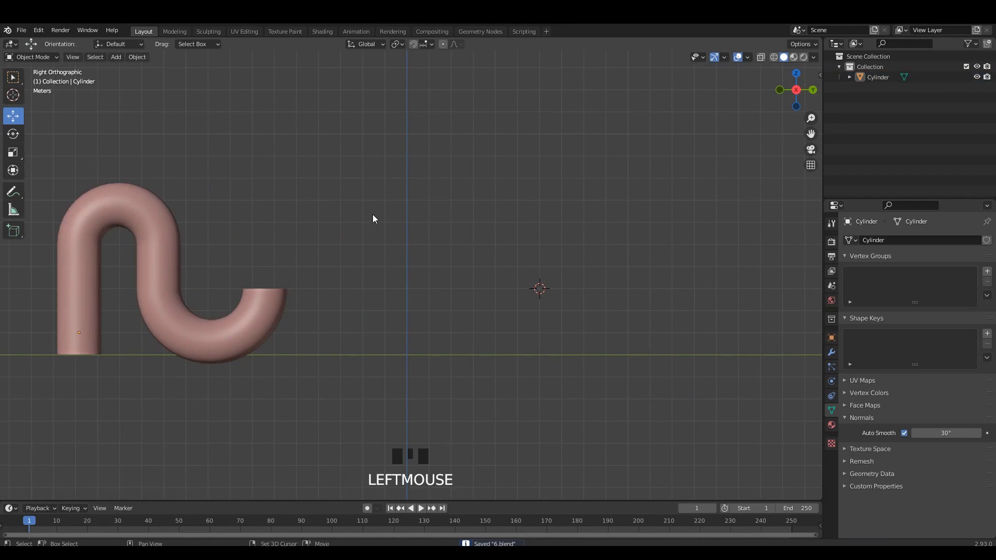
- Add a 2 m mesh cube and move it onto the ground line at the world Z axis
key(shift+a)
mouse_move(372, 214)
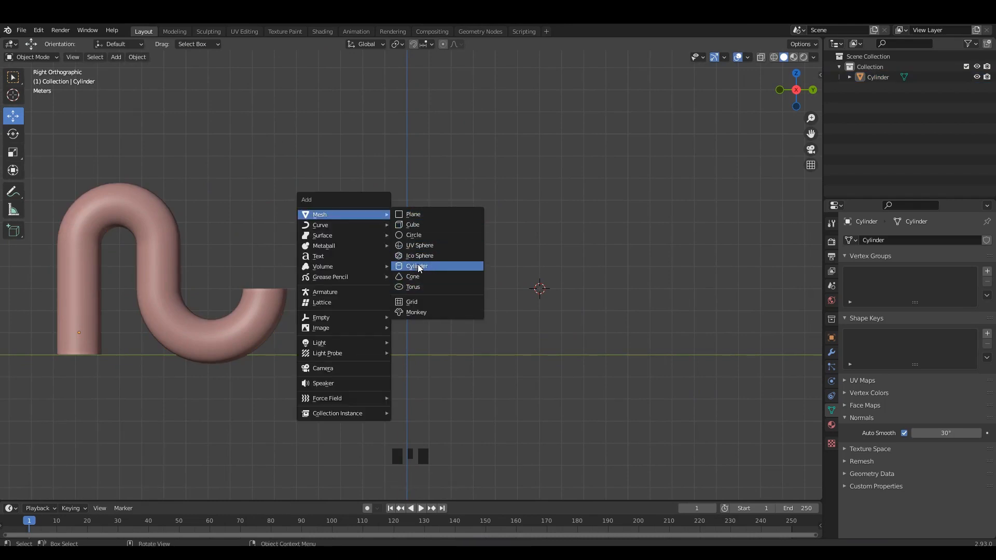
click(413, 225)
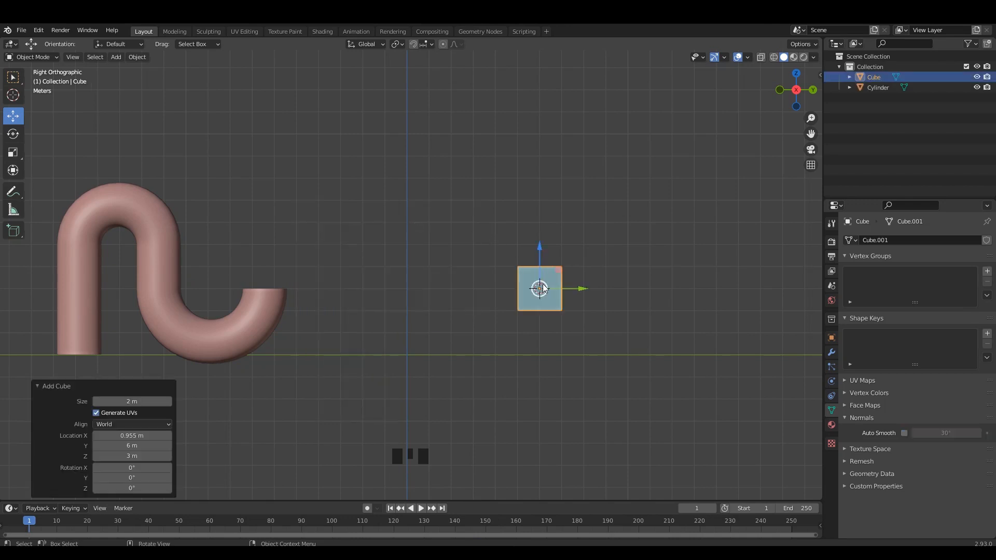
drag(543, 289, 410, 331)
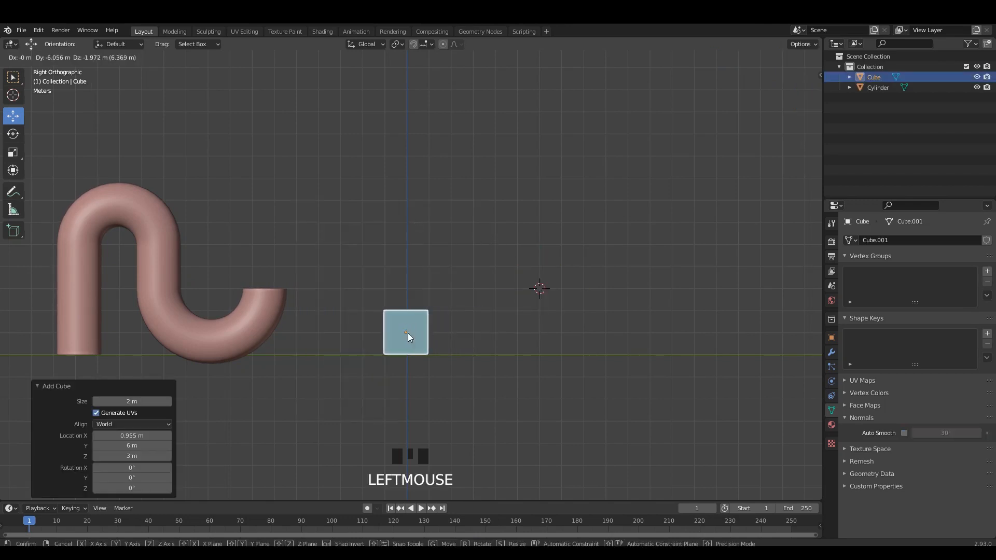
- Stretch the cube into a tall block in Edit Mode by moving its top face up about 9 m along Z
scroll(408, 336, up, 2)
middle_drag(416, 301, 406, 322)
key(Tab)
drag(405, 215, 407, 103)
- Divide the tall block lengthwise with 6 centered loop cuts in each horizontal direction
middle_drag(402, 244, 406, 253)
scroll(400, 251, up, 2)
key(ctrl+r)
scroll(402, 199, up, 5)
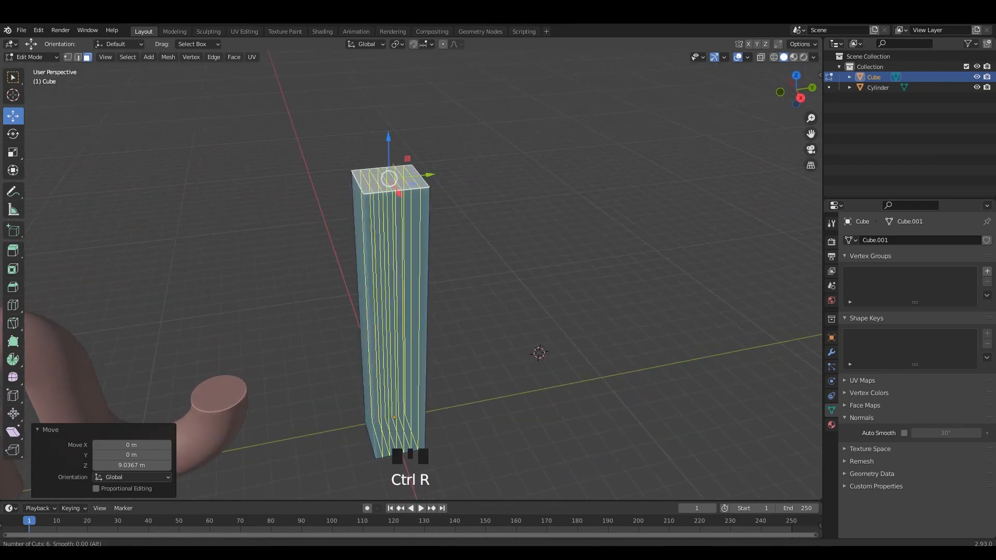
click(402, 199)
right_click(402, 200)
mouse_move(398, 212)
middle_down()
mouse_move(397, 198)
mouse_move(406, 210)
middle_up()
click(394, 193)
- Add 22 evenly spaced horizontal loop cuts along the block's height and return to Object Mode
scroll(407, 210, up, 20)
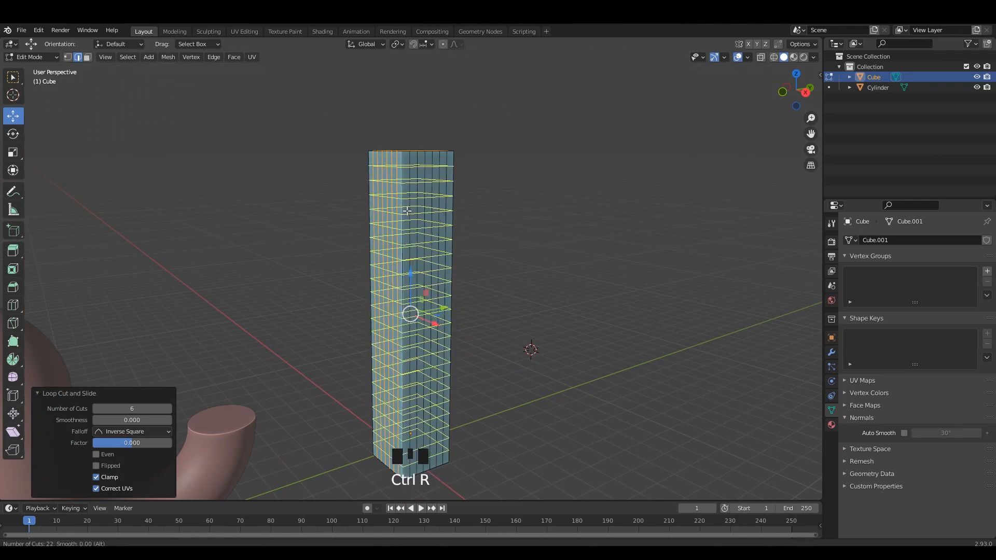
click(407, 211)
right_click(407, 211)
click(407, 248)
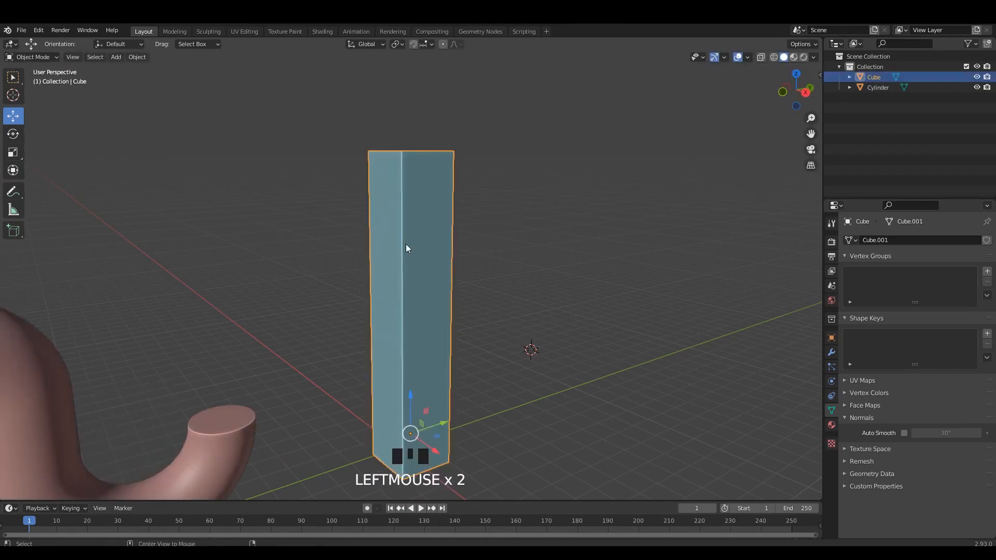
- Apply the tall block's object transform and briefly check its mesh in Edit Mode
alt+middle_drag(407, 248, 512, 238)
key(ctrl+a)
click(432, 253)
key(Tab)
key(Tab)
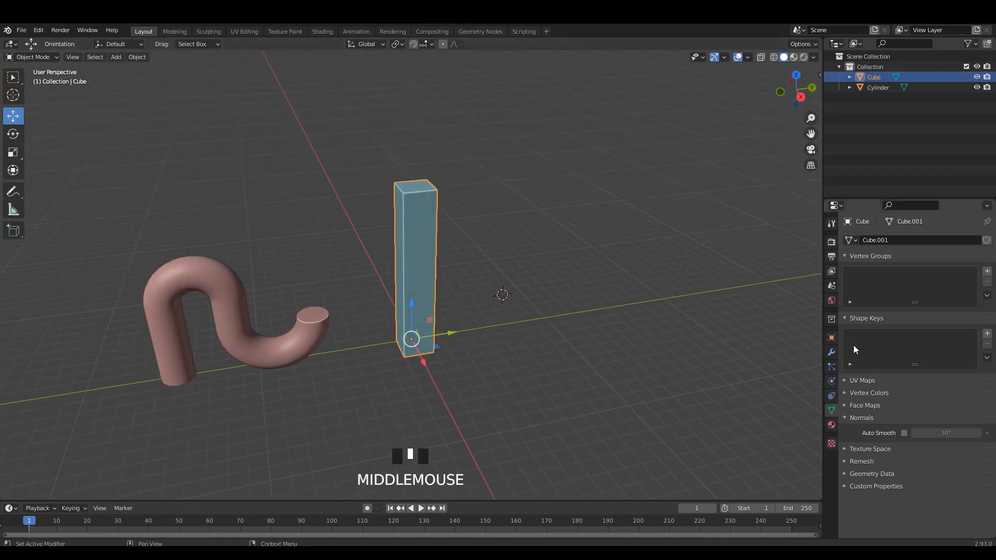
- Add a Simple Deform modifier to the tall block
click(830, 354)
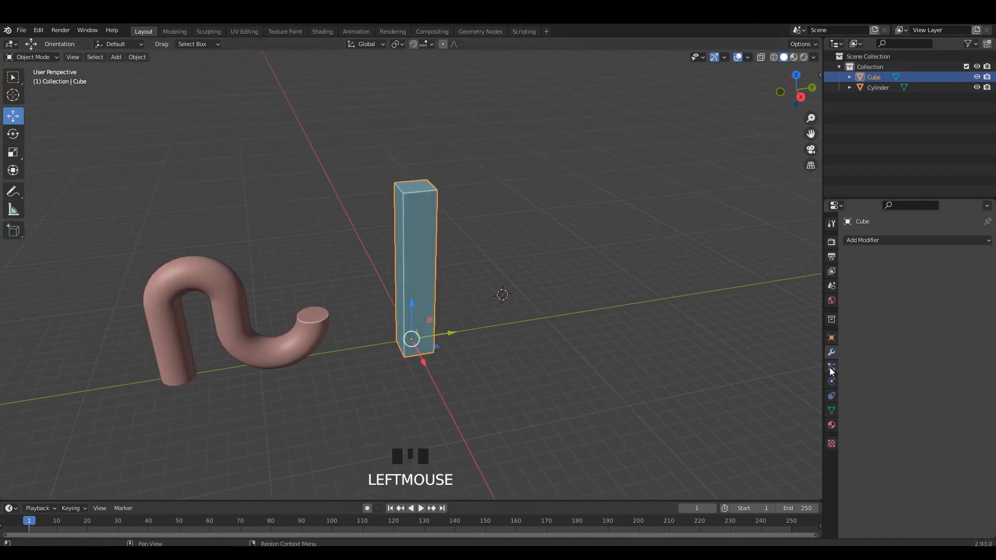
click(830, 367)
click(831, 352)
click(895, 239)
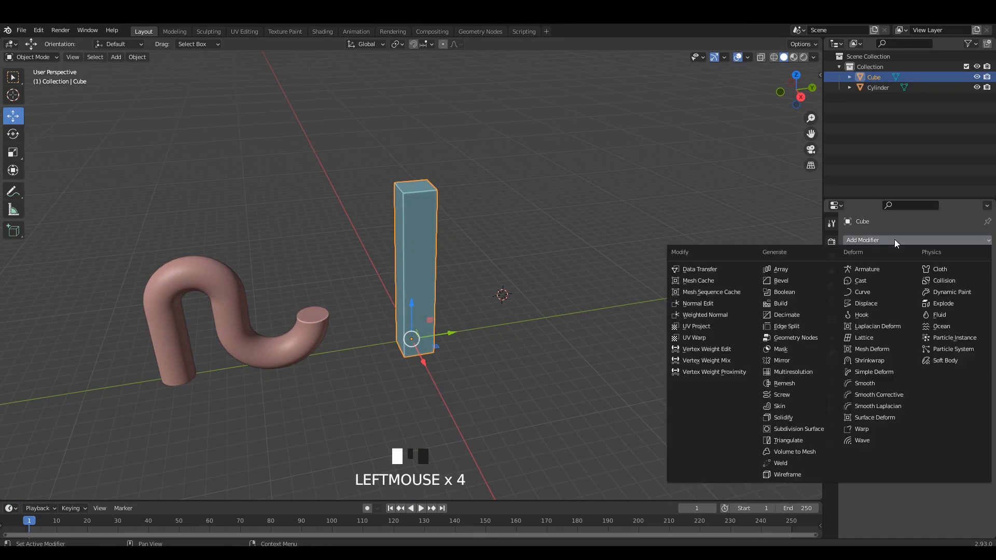
click(874, 372)
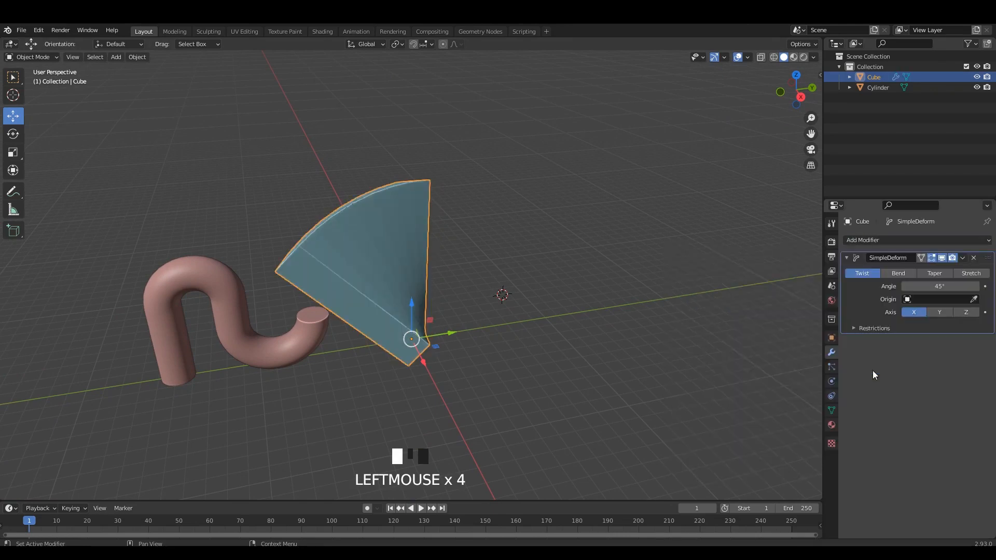
- Try the Y axis and the Bend mode on the Simple Deform modifier, and settle on Twist around the Z axis
middle_drag(524, 291, 550, 291)
click(939, 312)
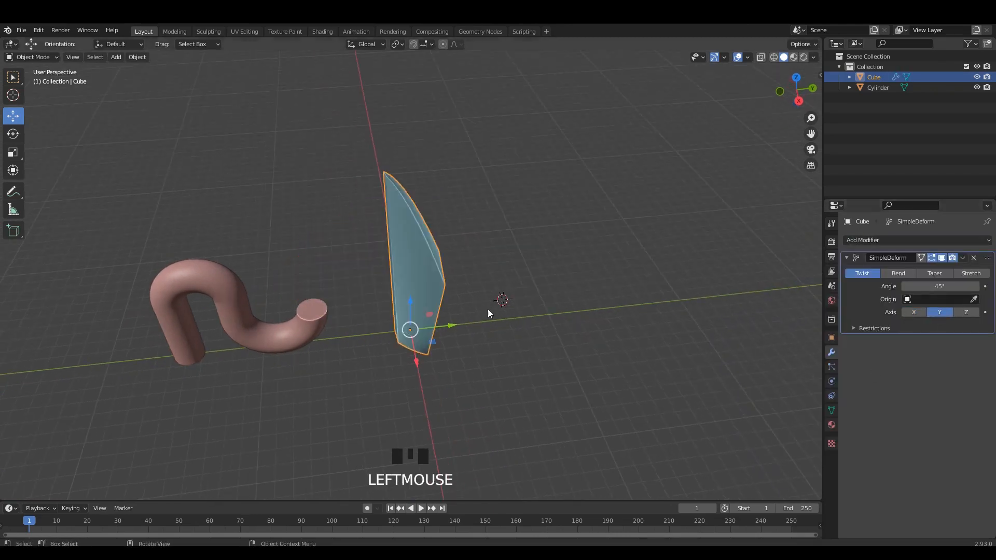
middle_drag(488, 309, 891, 290)
click(902, 273)
click(865, 273)
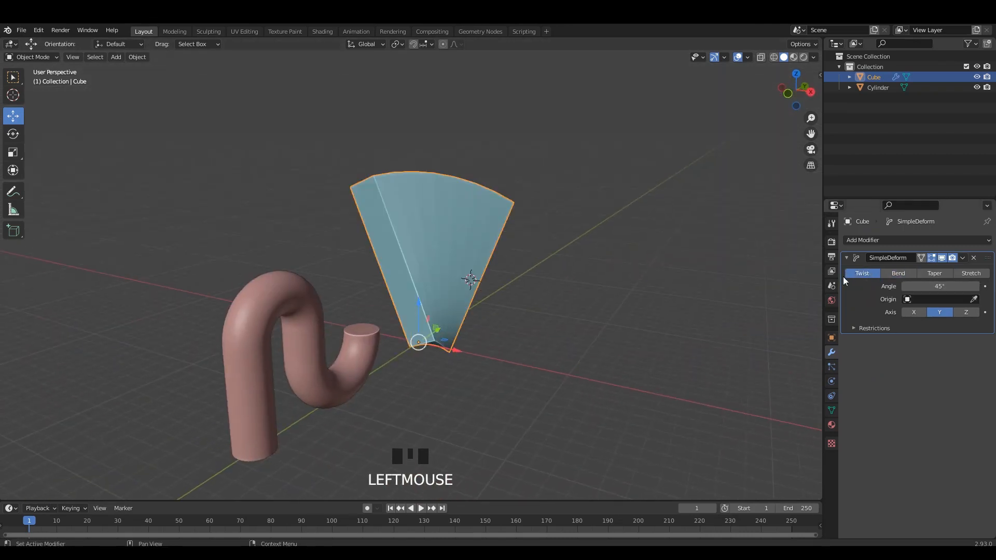
click(966, 313)
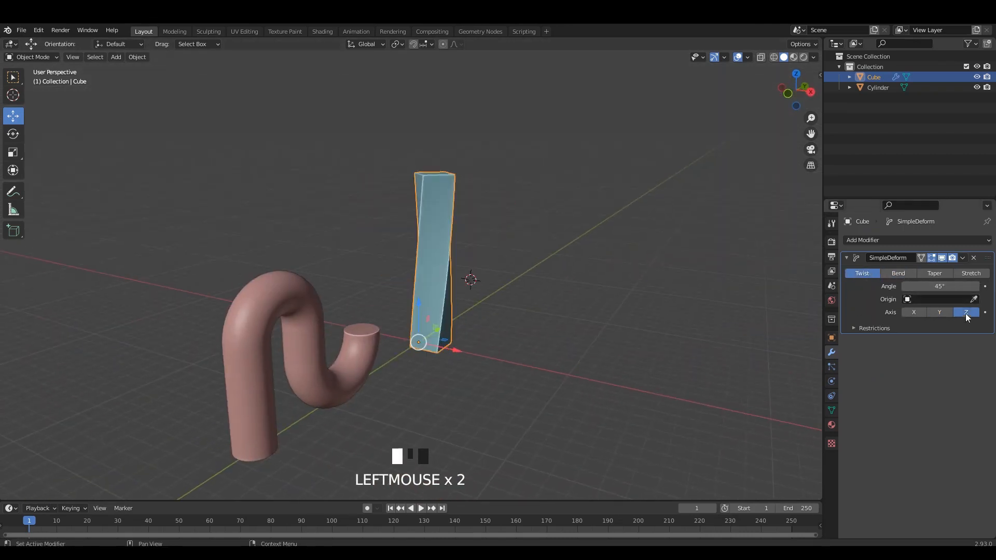
middle_drag(519, 311, 436, 307)
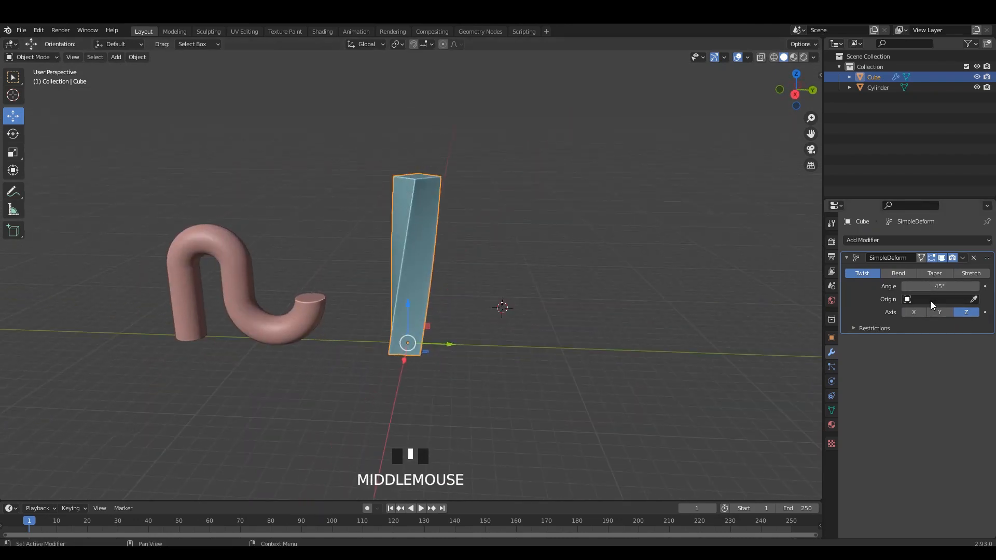
- Try twist angles of 100° and 1000° on the Simple Deform modifier, and set the angle to 360°
drag(939, 287, 938, 287)
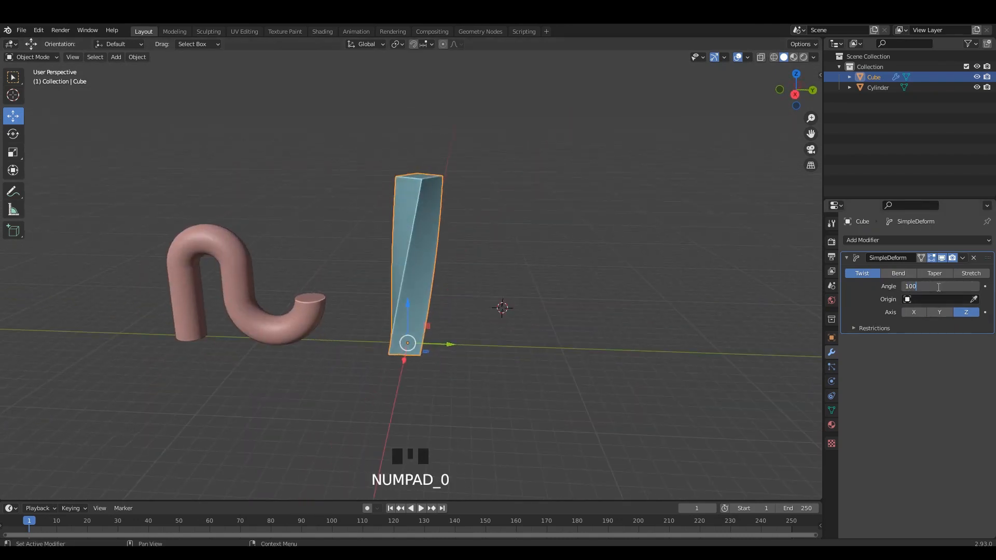
key(Return)
text(0)
key(Return)
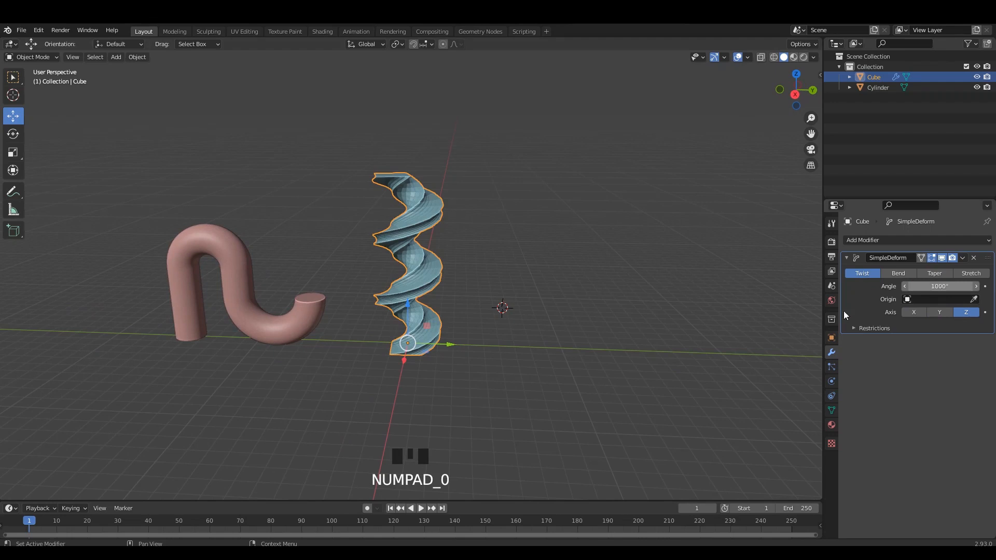
drag(946, 289, 944, 287)
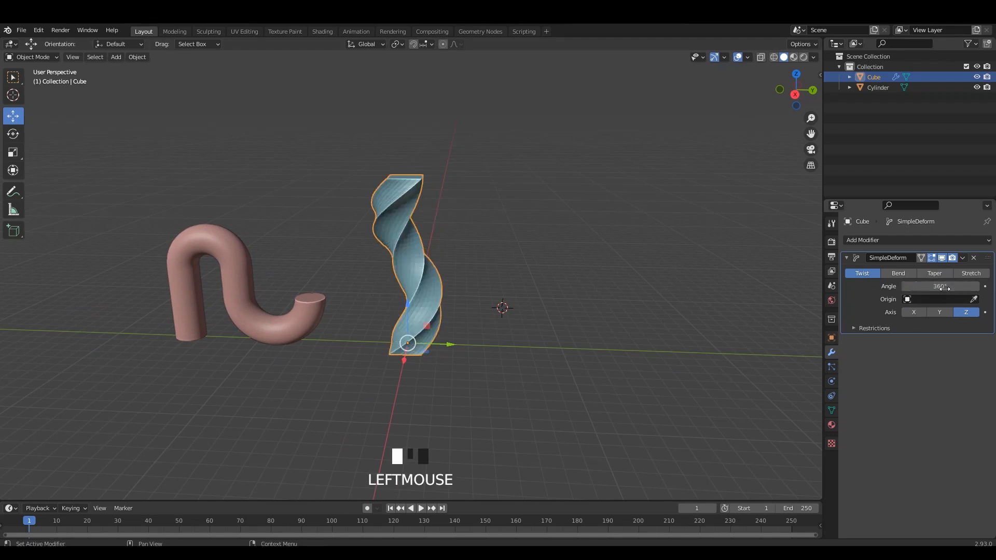
- Reselect the twisted block and apply its location, rotation and scale
click(450, 301)
click(428, 296)
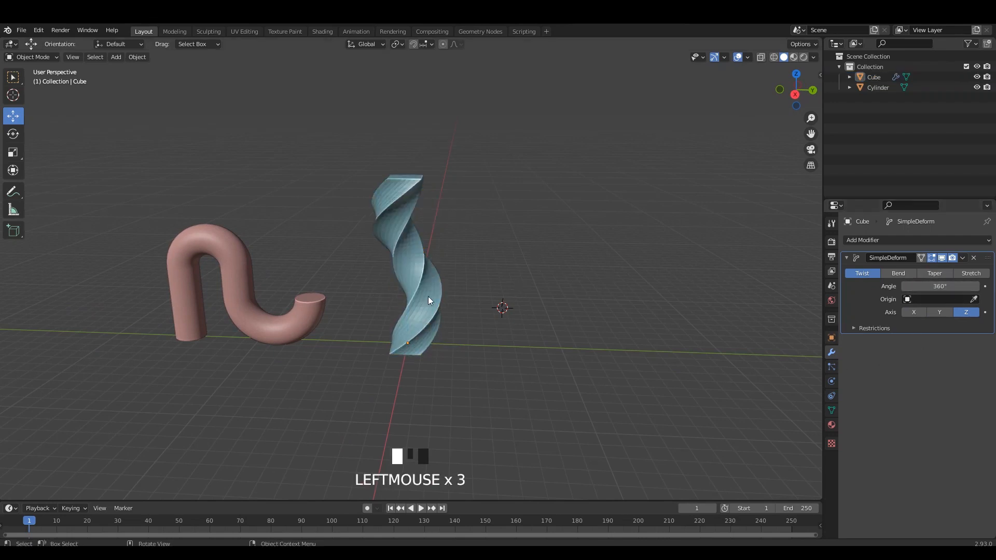
key(ctrl+a)
click(428, 296)
alt+middle_drag(456, 287, 497, 290)
alt+middle_click(497, 289)
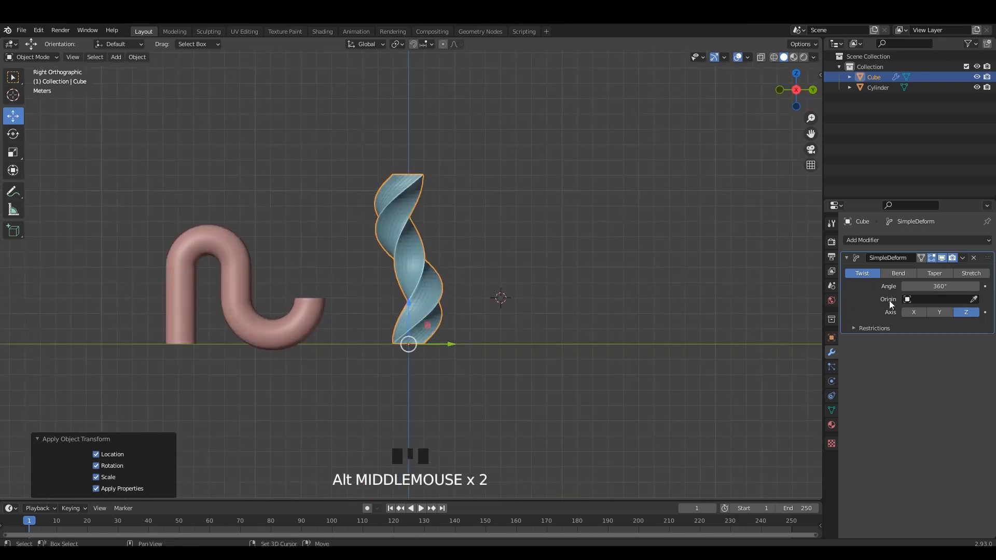
- Try twisting the block around the Y and X axes, and return to the Z axis
click(940, 313)
click(917, 313)
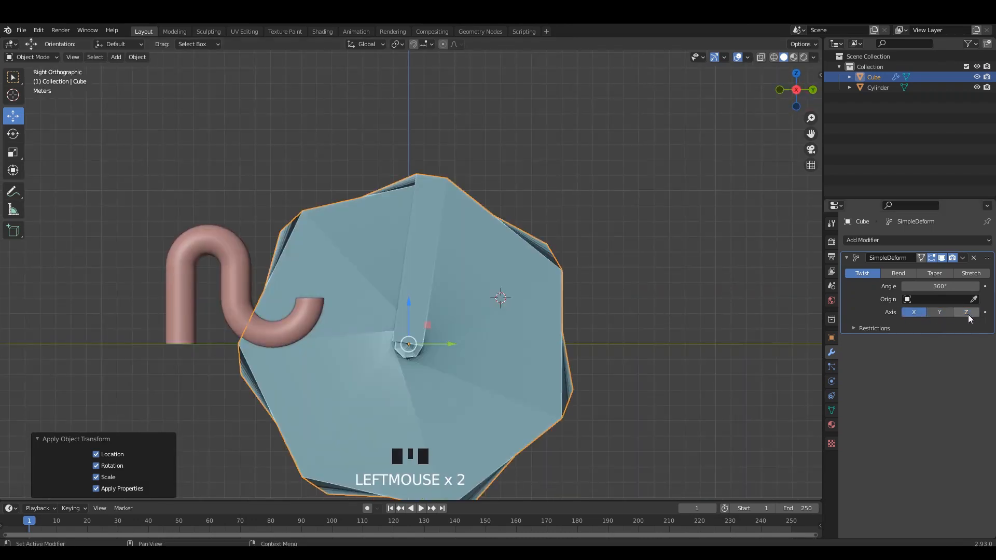
click(968, 313)
middle_drag(521, 291, 499, 223)
scroll(446, 295, up, 3)
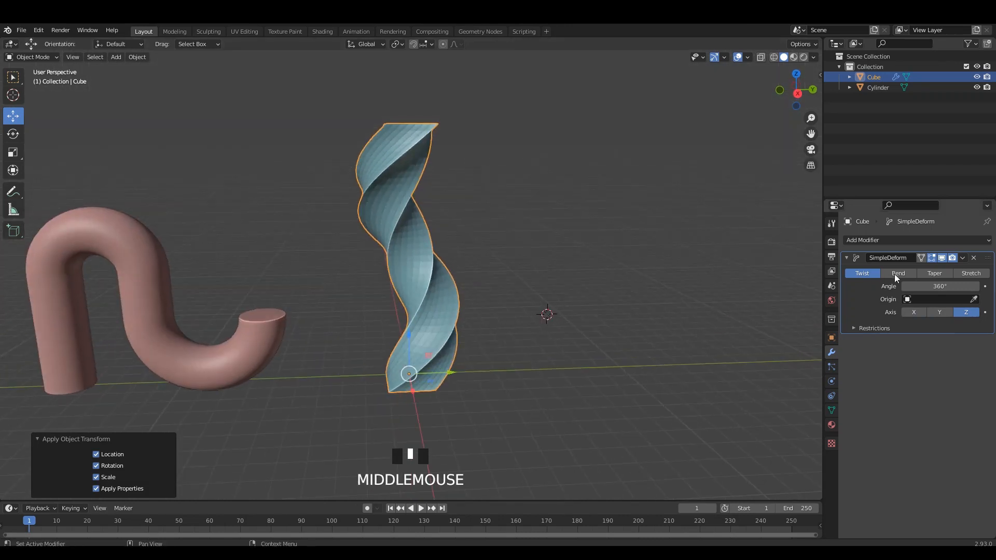
- Try the modifier's Bend mode around the Z axis and around the Y axis
click(899, 273)
alt+middle_drag(566, 290, 467, 299)
key(Tab)
key(Tab)
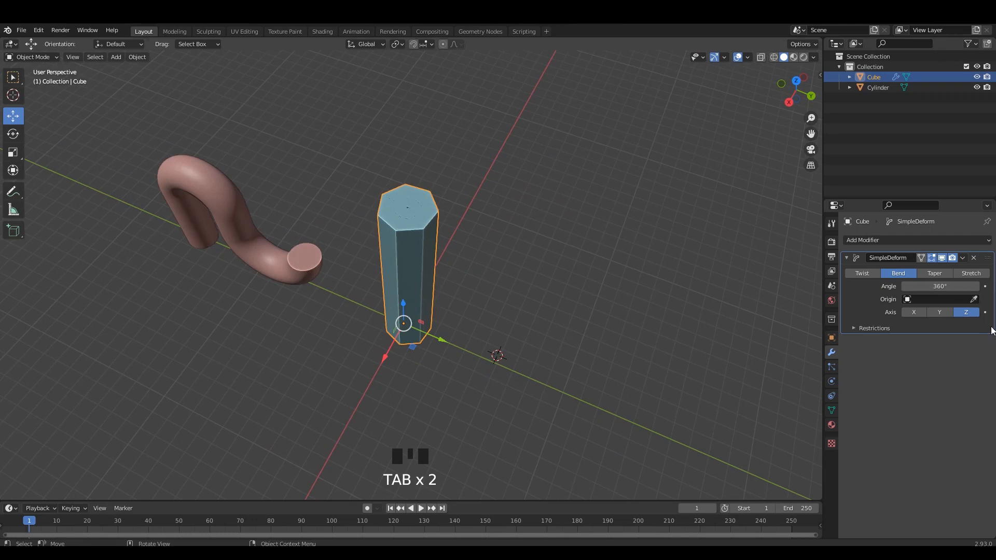
click(939, 313)
middle_drag(600, 320, 494, 284)
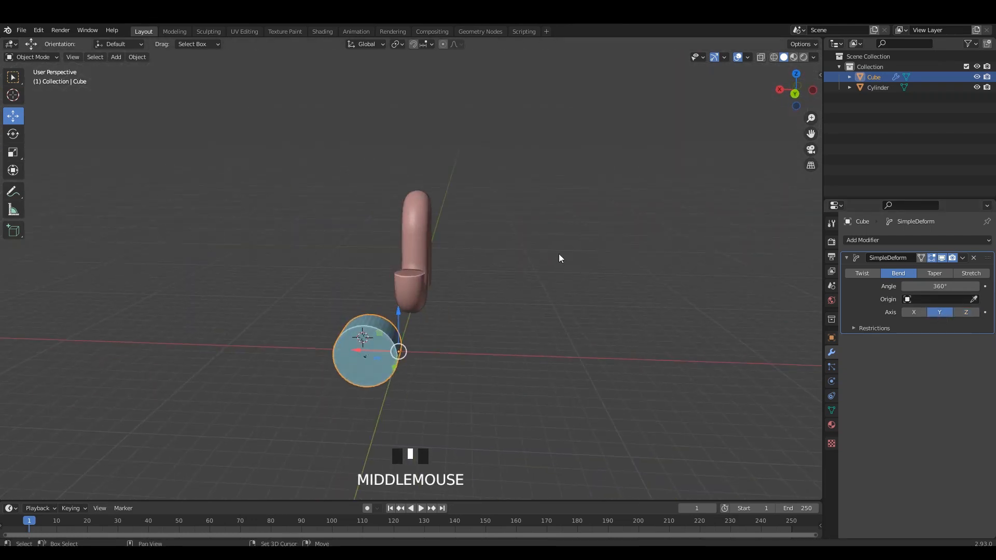
scroll(457, 360, up, 2)
key(Tab)
scroll(470, 341, down, 2)
key(Tab)
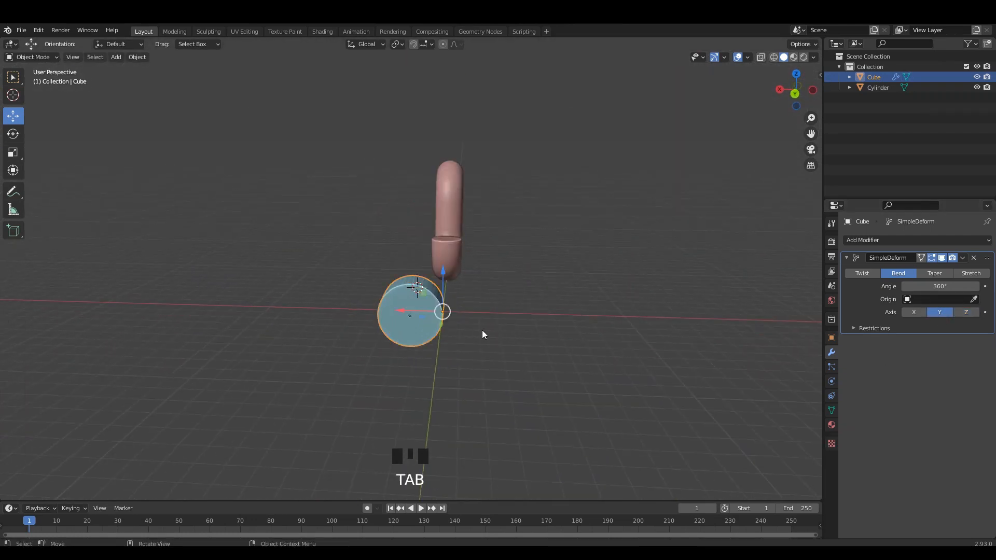
- Compare the bent result with the mesh in Edit Mode, and return the modifier to Twist around Z
middle_drag(482, 334, 600, 335)
key(Tab)
click(461, 303)
middle_drag(462, 303, 536, 313)
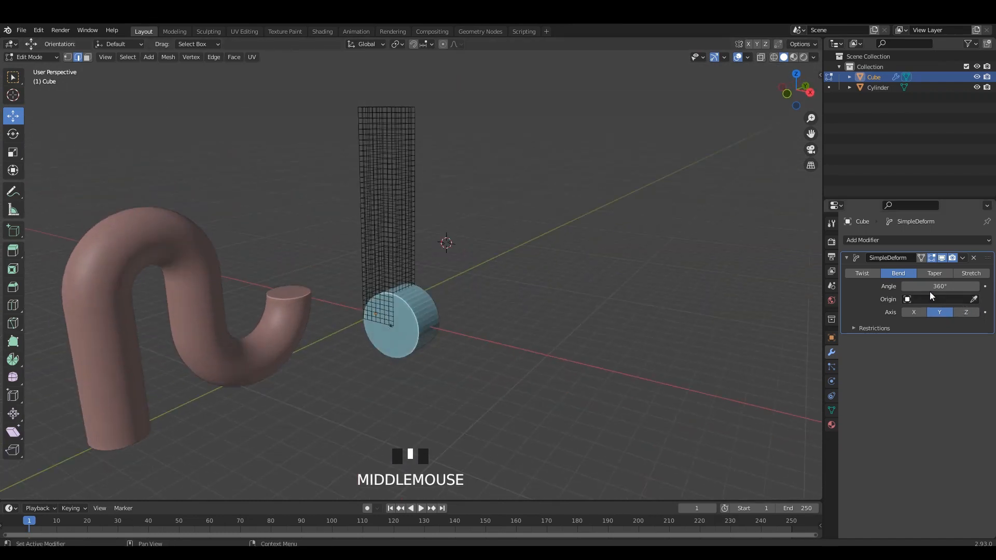
click(864, 272)
key(Tab)
click(964, 313)
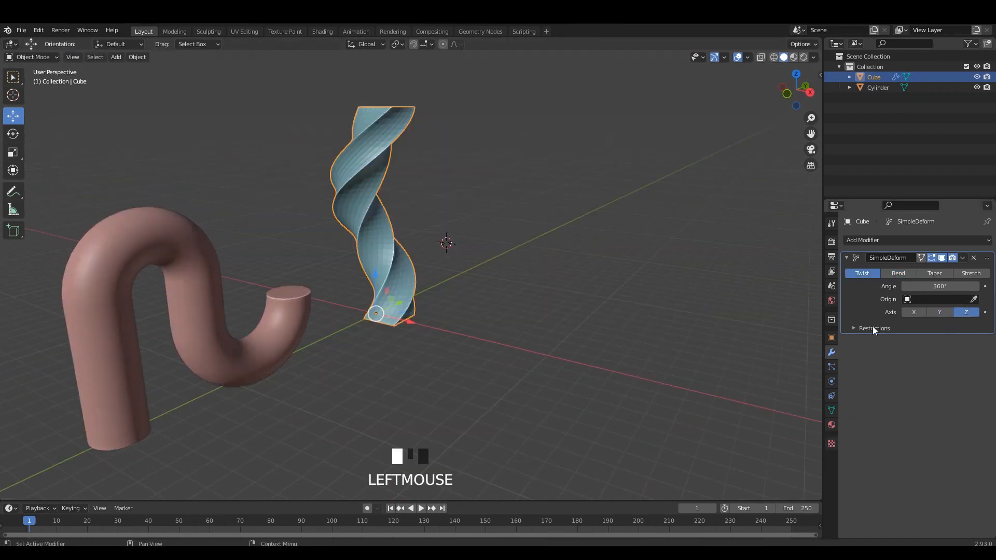
- Set the twisted block's origin to its geometry
key(Tab)
key(Tab)
double_click(393, 268)
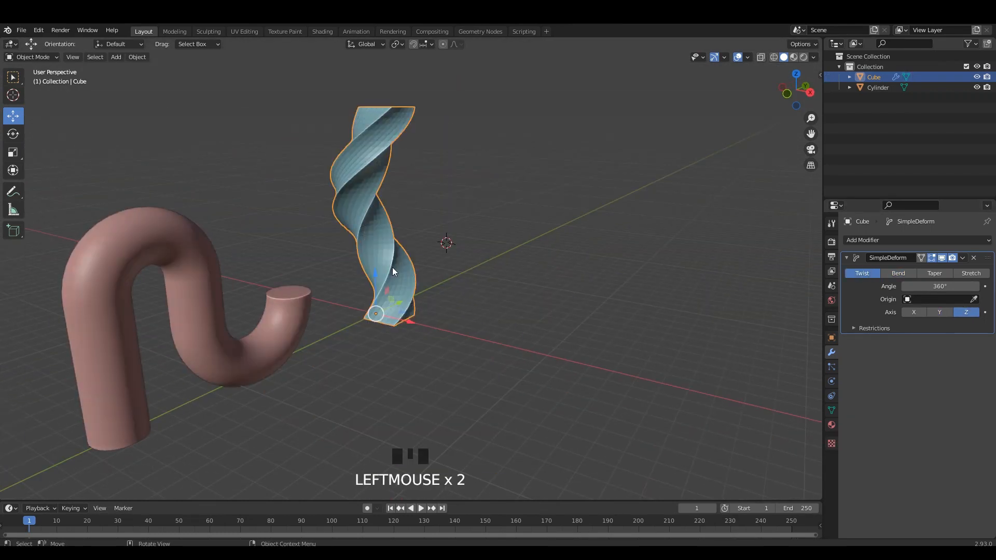
key(ctrl+a)
key(Tab)
key(Tab)
right_click(393, 261)
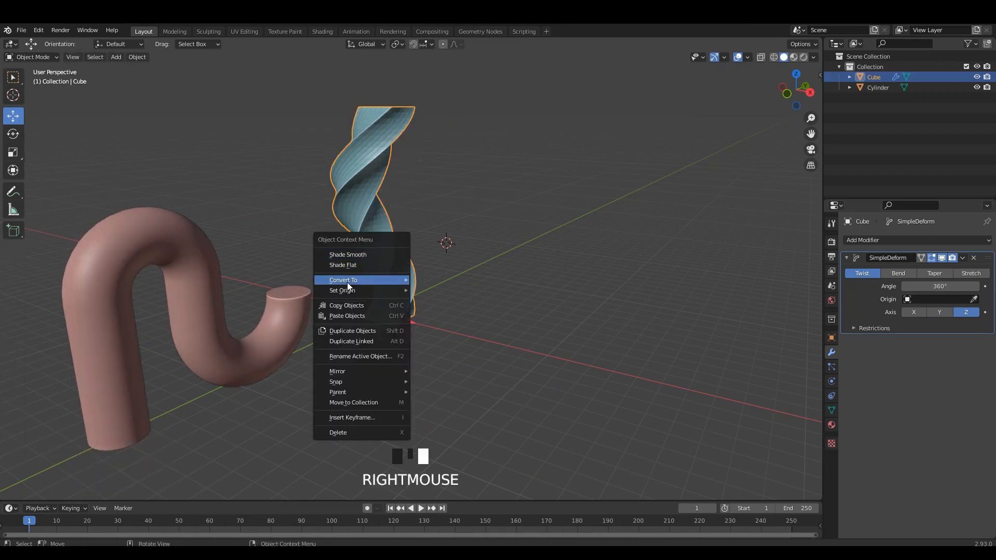
mouse_move(356, 292)
click(446, 301)
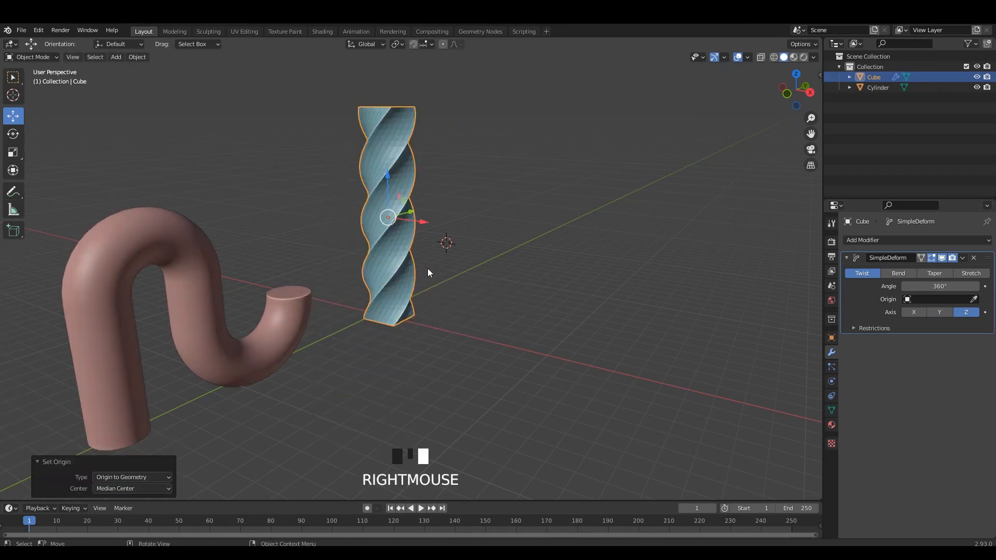
- Move the block along X so that it is centred on the world Y axis, using a see-through top view
middle_drag(427, 269, 384, 280)
scroll(384, 280, up, 3)
key(alt+z)
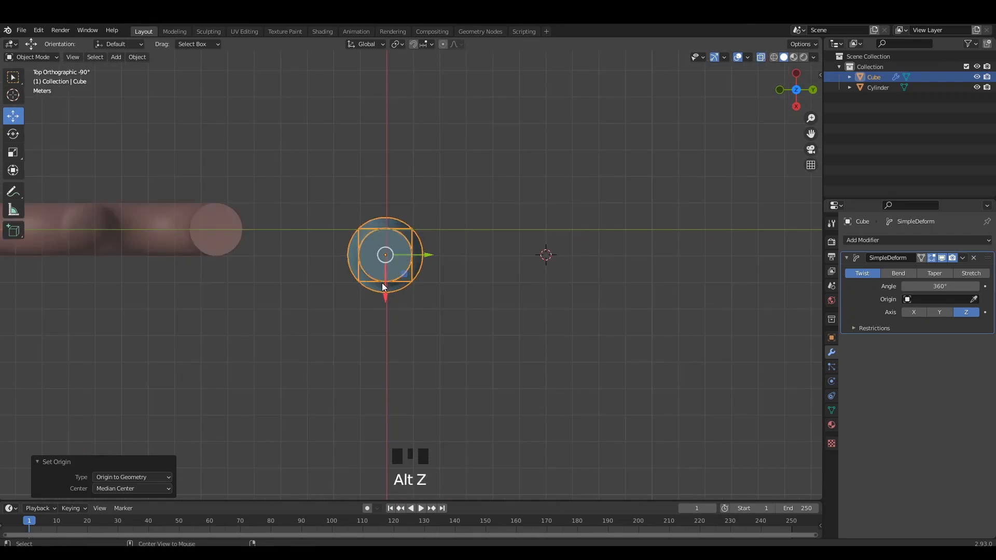
drag(383, 285, 402, 259)
mouse_move(401, 259)
middle_down()
mouse_move(397, 174)
mouse_move(416, 215)
mouse_move(448, 199)
middle_up()
- Shade the twisted block smooth and enable Auto Smooth at 30° for its normals
right_click(396, 174)
mouse_move(391, 172)
click(385, 138)
click(424, 208)
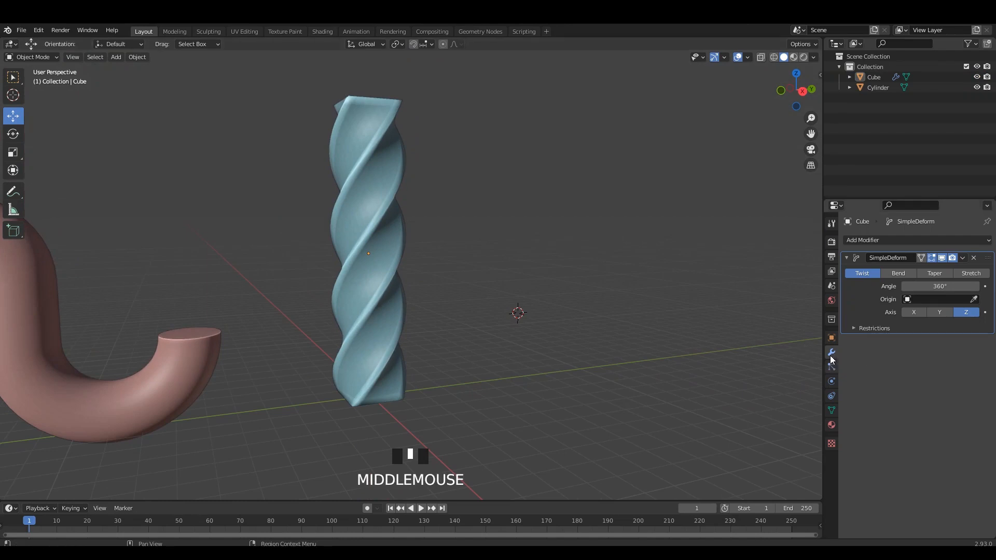
click(832, 409)
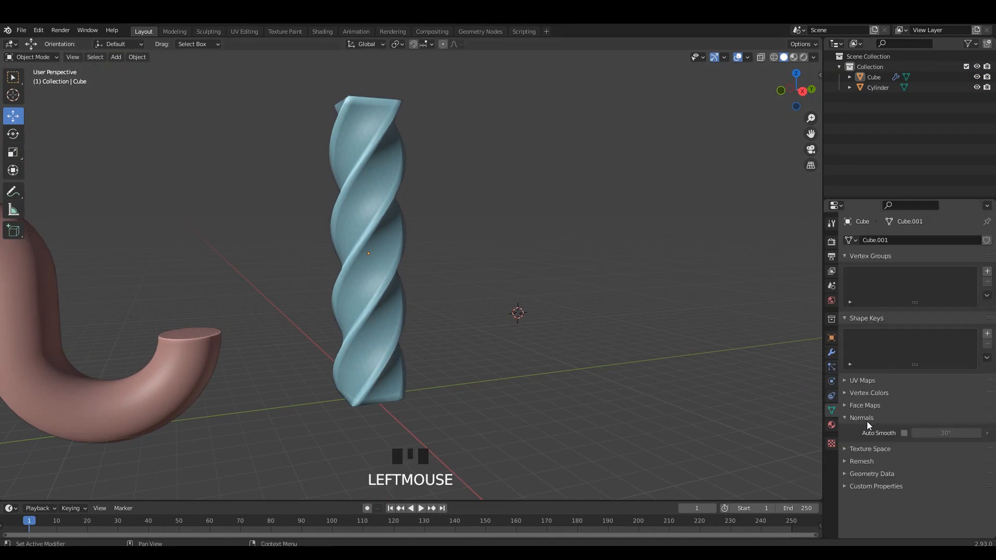
click(904, 433)
- Enter Edit Mode on the block and make the Simple Deform modifier display on the editing cage
click(374, 231)
mouse_move(373, 231)
middle_down()
mouse_move(342, 209)
mouse_move(432, 233)
mouse_move(396, 228)
mouse_move(466, 221)
mouse_move(393, 244)
mouse_move(393, 205)
mouse_move(392, 274)
mouse_move(386, 224)
mouse_move(375, 227)
middle_up()
key(Tab)
key(Tab)
key(Tab)
scroll(386, 225, up, 1)
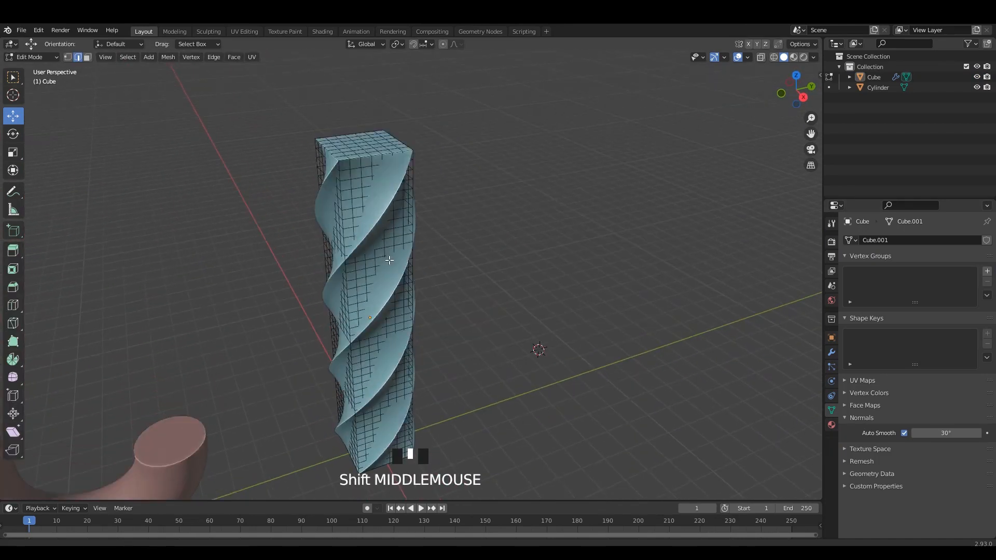
scroll(375, 227, up, 2)
key(Tab)
click(832, 354)
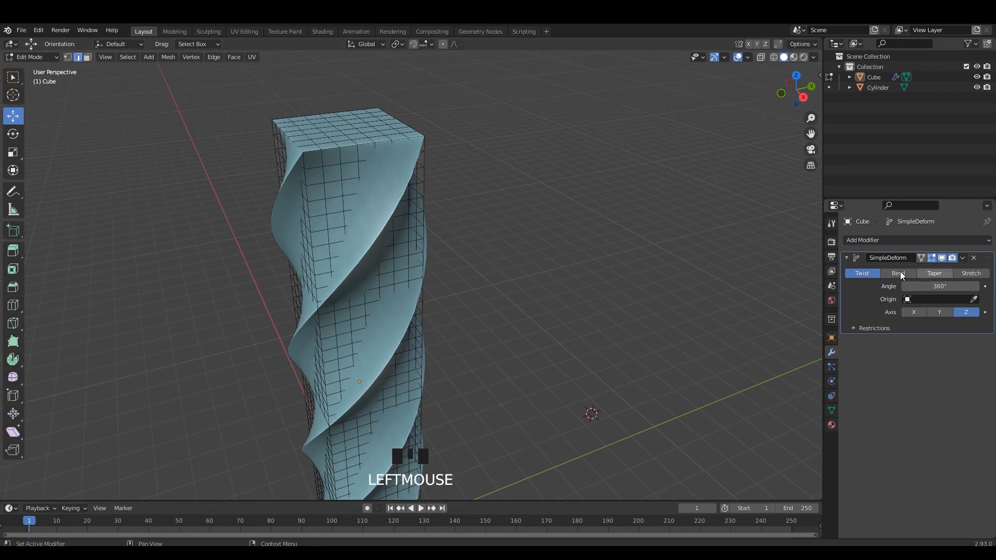
click(923, 258)
- Select alternating lengthwise edge loops on all sides of the twisted block, and try Shrink/Fatten on them
shift+middle_drag(383, 203, 413, 270)
scroll(413, 270, up, 2)
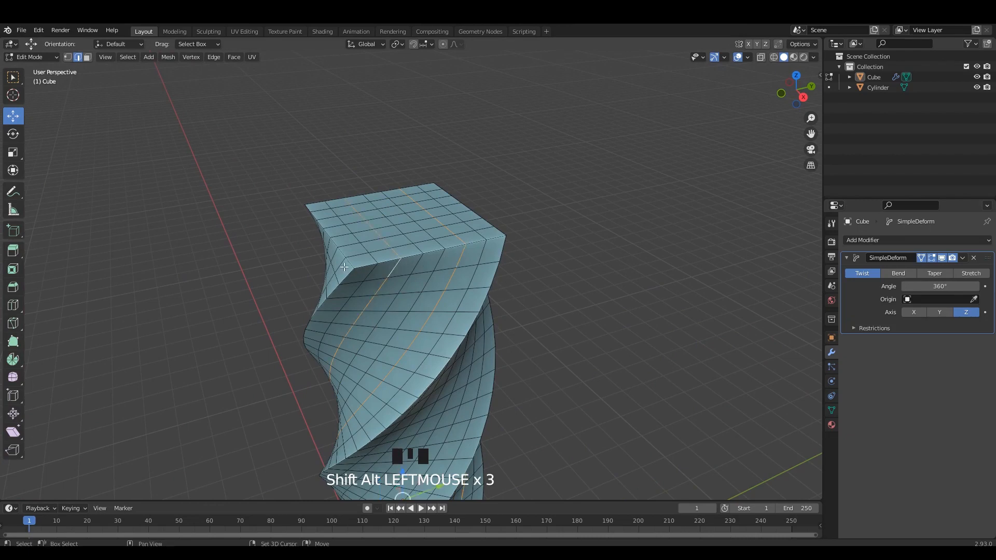
middle_drag(344, 267, 438, 259)
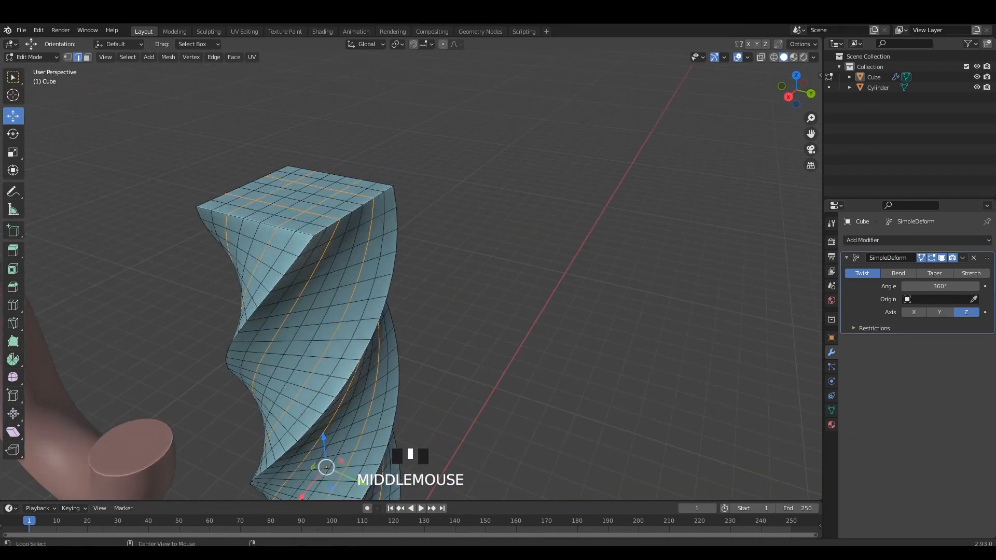
key(alt+s)
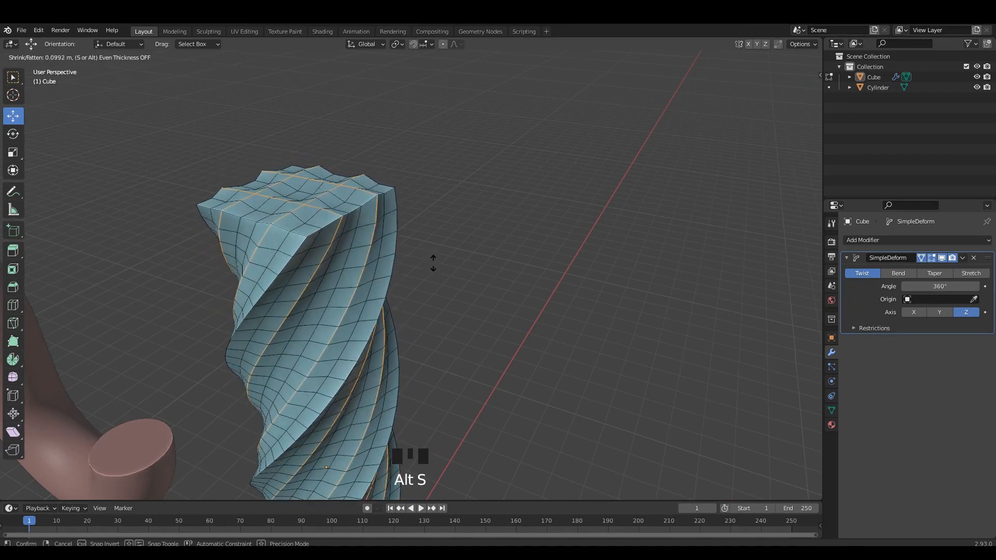
right_click(435, 262)
- Deselect the loop edges on the block's top and bottom end faces, using a see-through back view
key(ctrl+KP_1)
key(alt+z)
scroll(269, 197, up, 2)
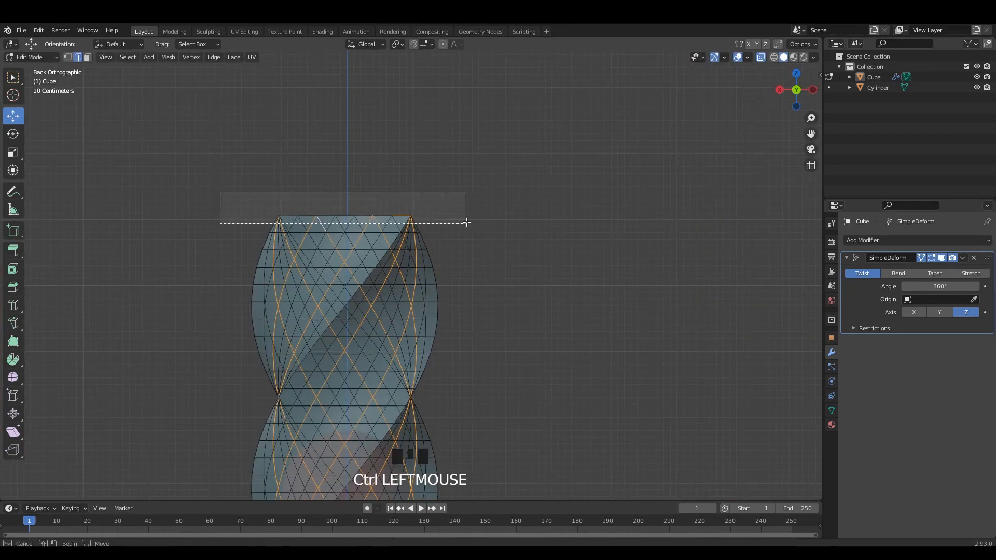
ctrl+drag(467, 223, 467, 223)
scroll(447, 382, down, 4)
shift+middle_drag(447, 383, 465, 275)
scroll(536, 345, up, 3)
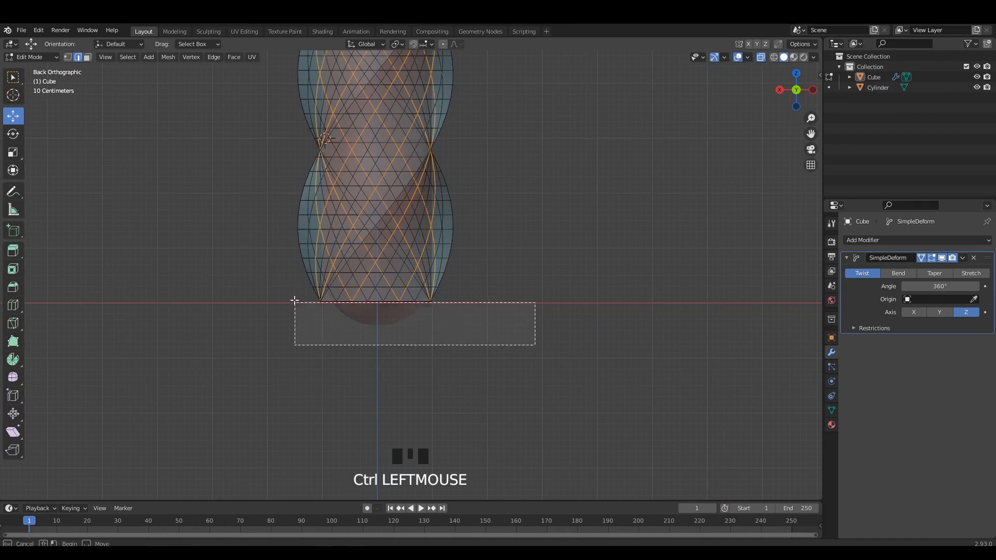
ctrl+drag(294, 301, 294, 300)
- Shrink/Fatten the selected side loops by about 0.26 m to form spiral ridges, and return to Object Mode
key(alt+z)
middle_drag(472, 174, 469, 229)
key(alt+s)
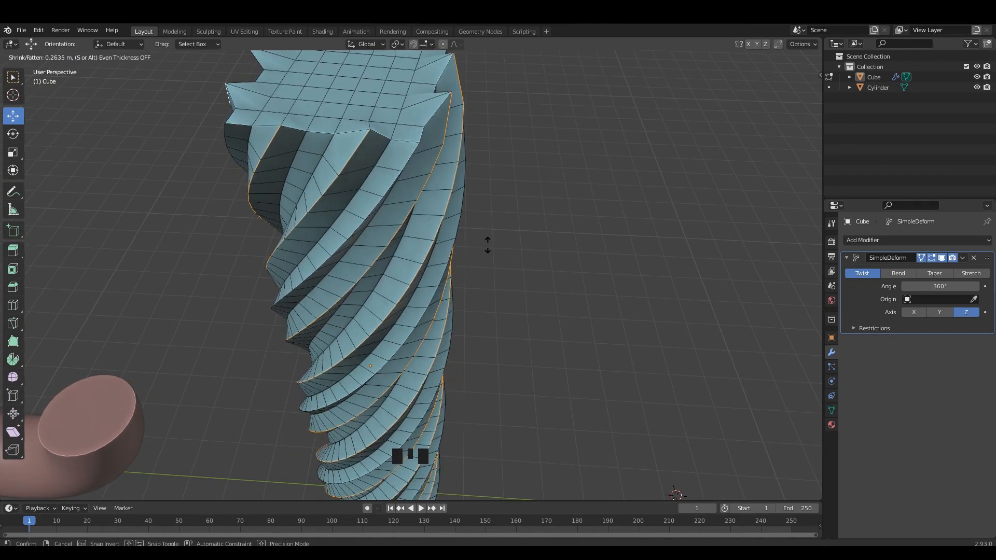
click(488, 245)
key(Tab)
scroll(488, 245, down, 5)
middle_drag(489, 249, 476, 269)
- Flatten the vertices at the block's top end by scaling them to 0 along Z
key(Tab)
key(ctrl+KP_1)
key(alt+z)
scroll(496, 313, up, 4)
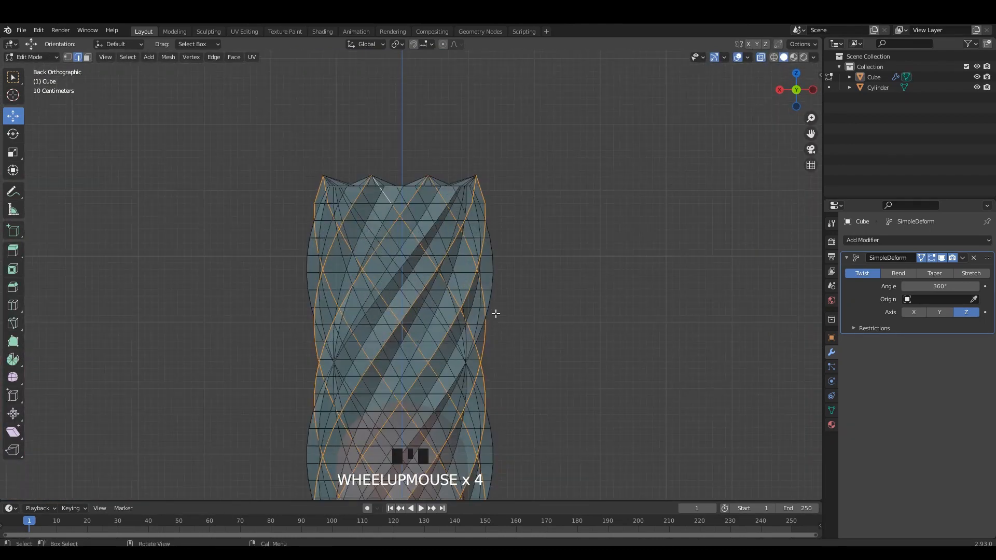
key(1)
drag(240, 111, 532, 200)
key(s)
click(586, 208)
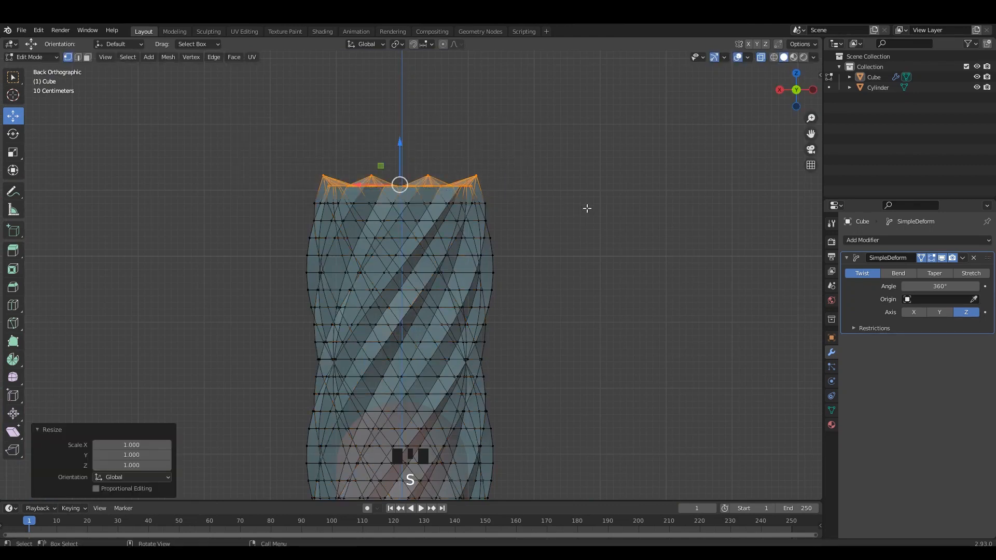
right_click(588, 208)
alt+middle_drag(424, 154, 500, 161)
key(s)
key(z)
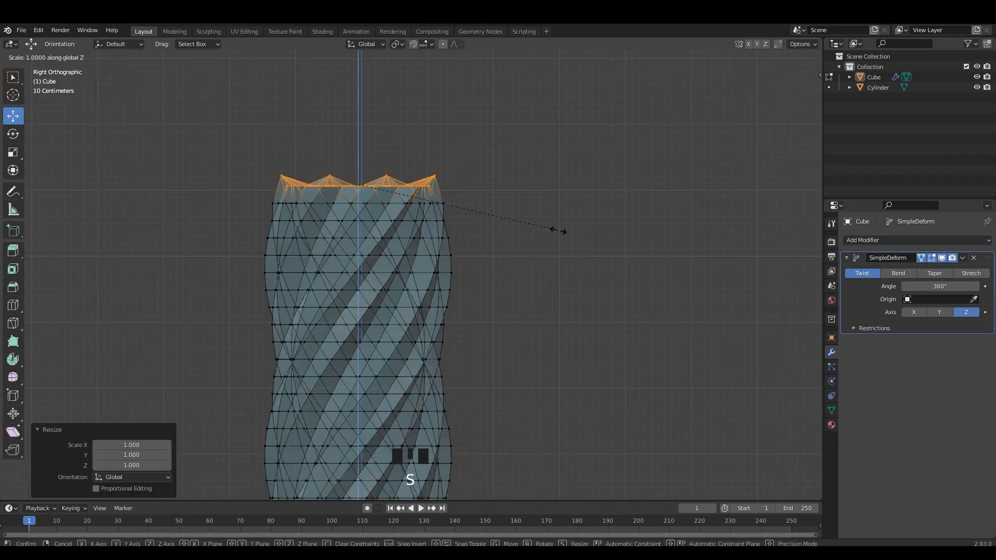
key(0)
key(Return)
- Flatten the vertices at the block's bottom end by scaling them to 0 along Z, and return to Object Mode
scroll(488, 254, down, 4)
shift+middle_drag(469, 332, 480, 130)
shift+middle_drag(454, 287, 466, 238)
scroll(467, 244, up, 2)
drag(556, 436, 311, 357)
key(s)
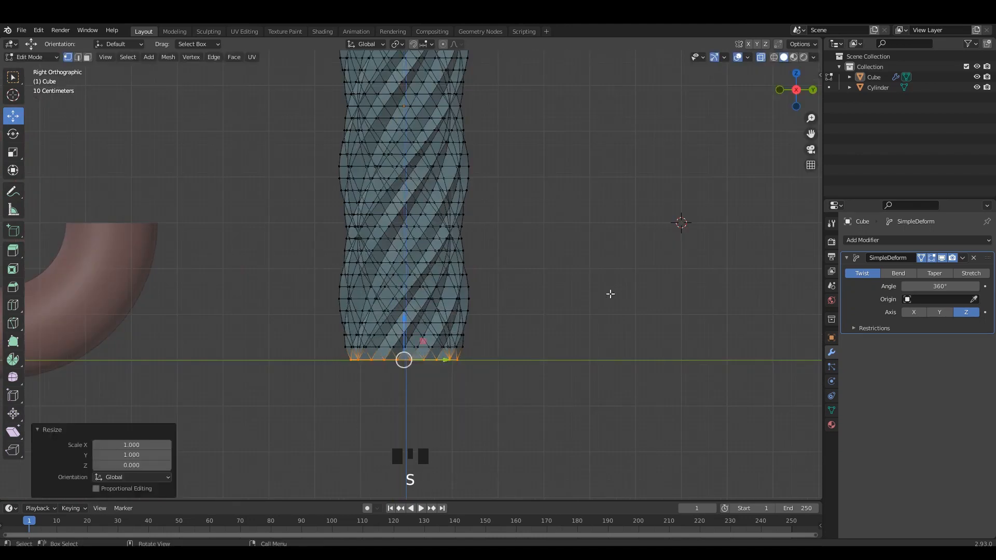
key(Tab)
scroll(406, 200, down, 2)
mouse_move(406, 201)
middle_down()
mouse_move(428, 302)
mouse_move(424, 198)
mouse_move(444, 246)
mouse_move(429, 261)
mouse_move(355, 248)
mouse_move(364, 217)
mouse_move(408, 203)
middle_up()
- Try moving the ridged column about -2.5 m along Y and switching its modifier to Bend, reverting both
click(410, 255)
shift+middle_drag(410, 255, 453, 247)
drag(454, 247, 398, 247)
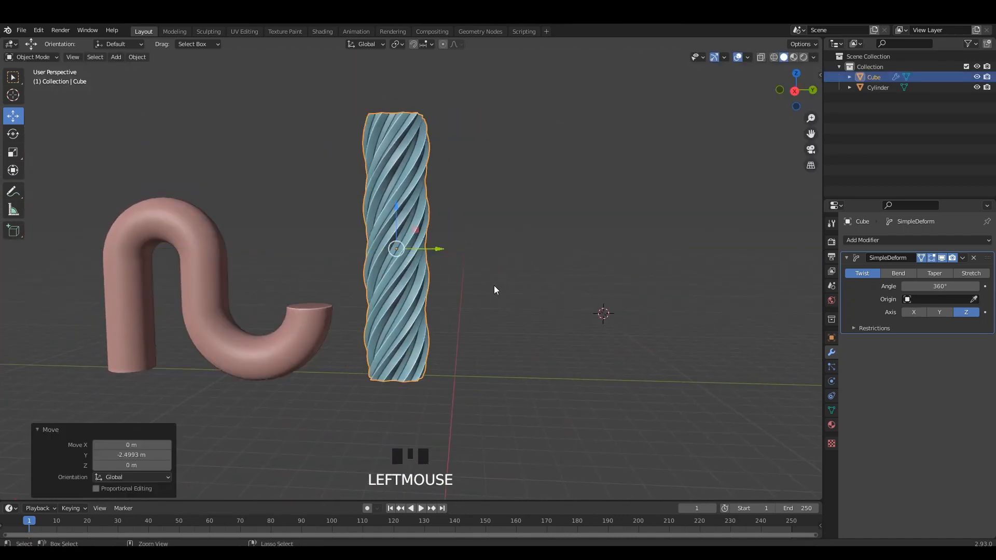
key(ctrl+z)
click(904, 275)
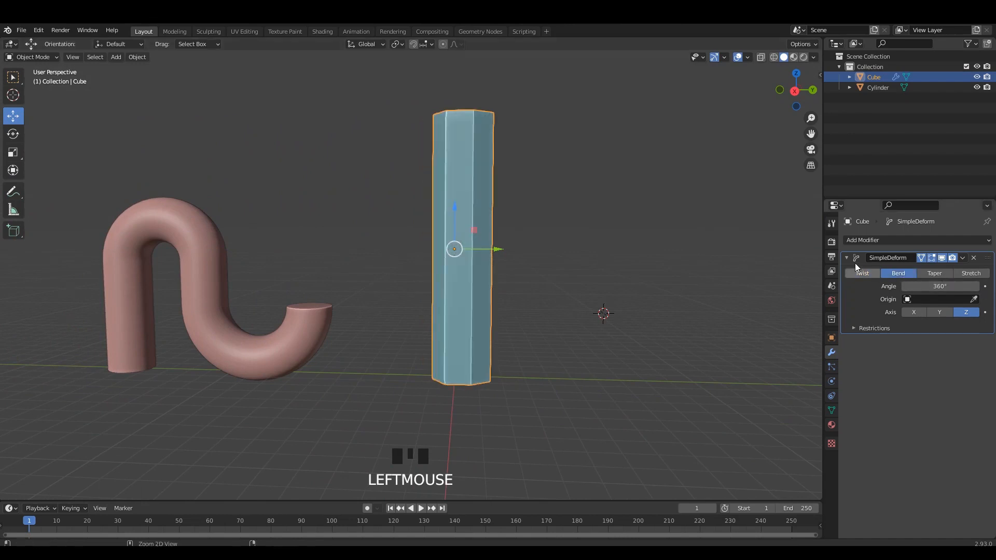
click(864, 272)
- Duplicate the column's Simple Deform modifier and expand the copy's settings
click(846, 258)
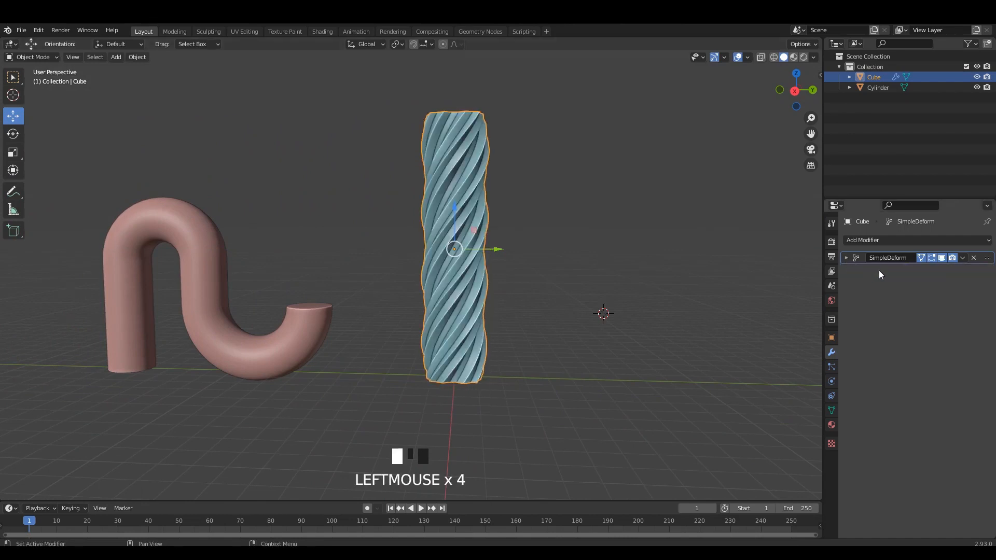
click(964, 257)
click(921, 298)
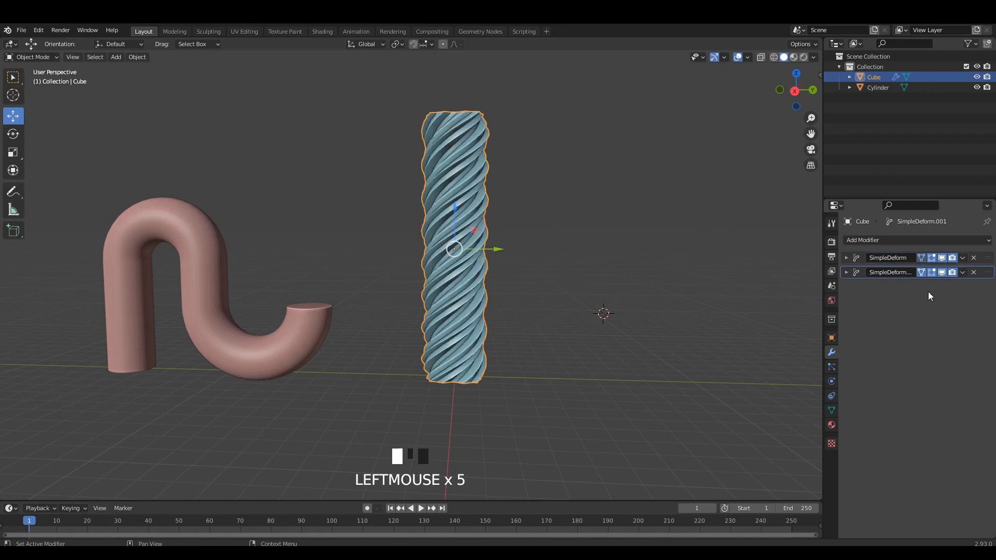
middle_drag(622, 270, 586, 258)
click(847, 272)
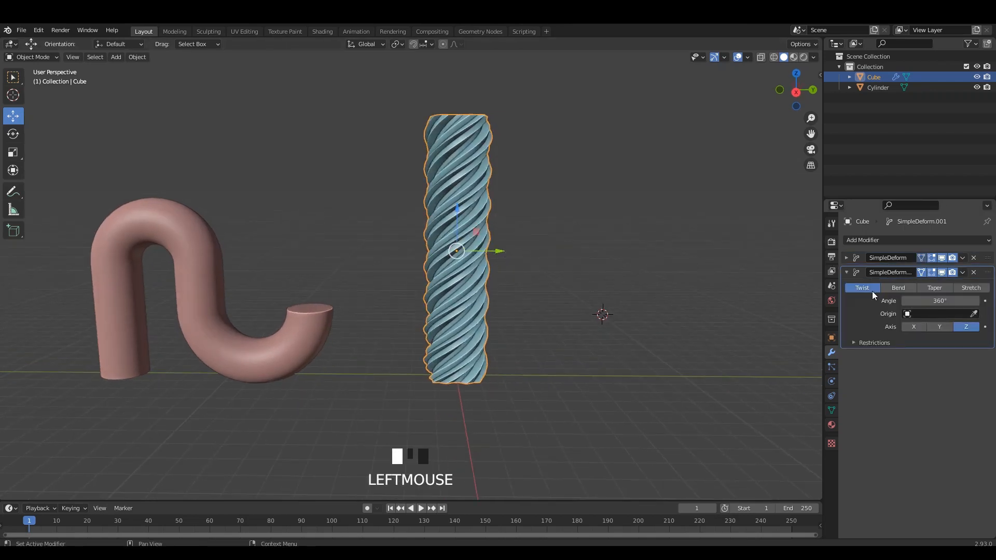
- Try the column's duplicated Simple Deform modifier as a twist about X, and set it to Bend about the X axis
click(864, 287)
click(867, 287)
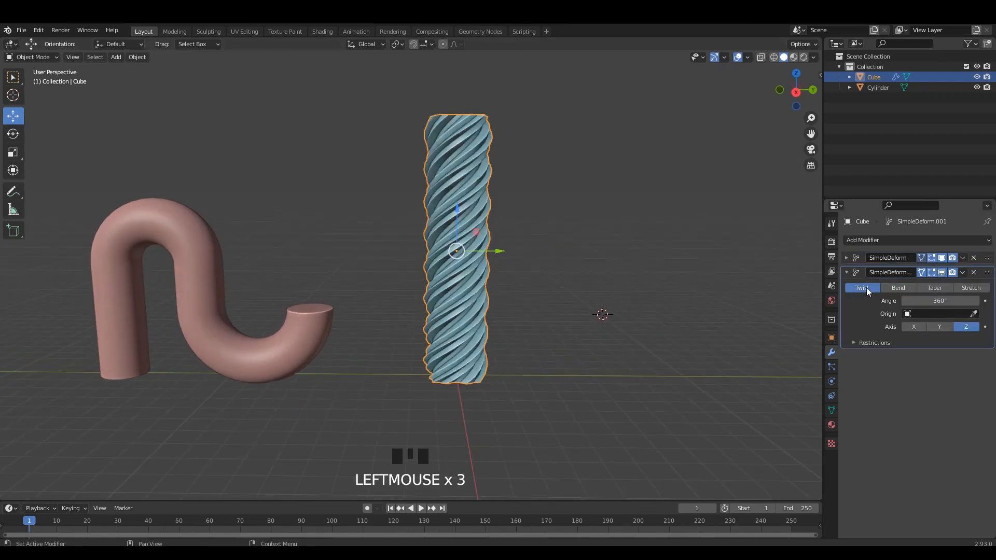
click(941, 326)
click(919, 325)
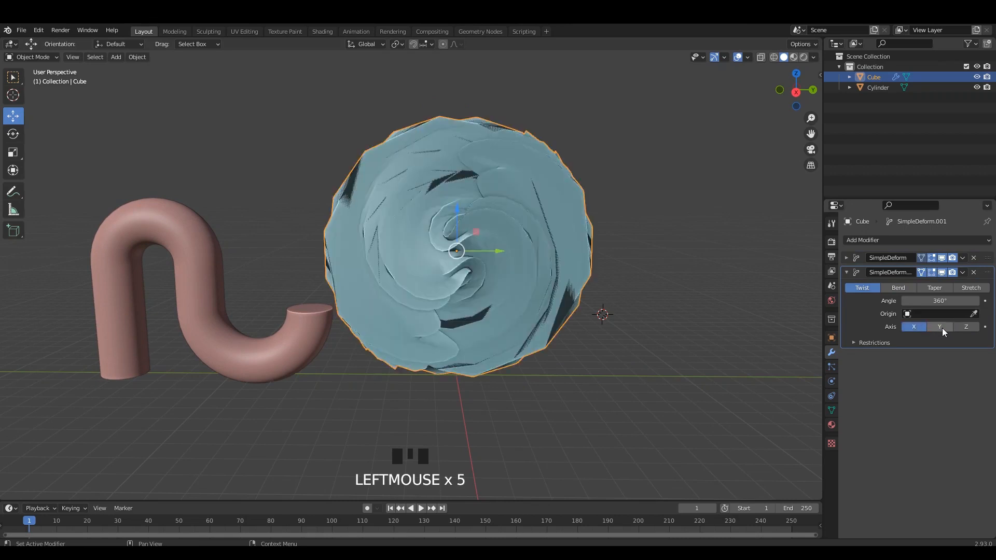
click(899, 287)
click(942, 324)
click(916, 326)
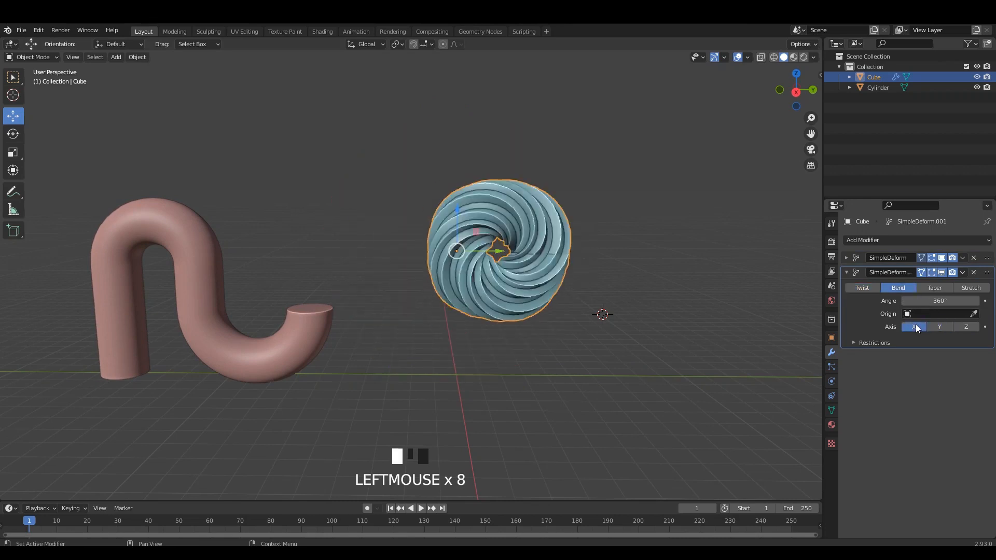
- Set the column's bend angle to 180°
click(625, 270)
click(550, 252)
mouse_move(597, 248)
alt+middle_down()
mouse_move(559, 247)
mouse_move(602, 249)
alt+middle_up()
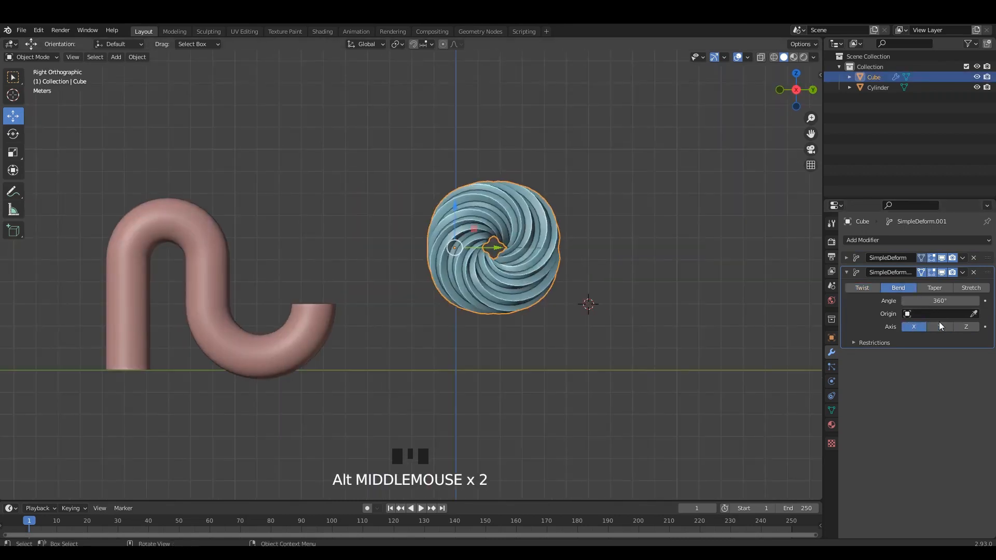
click(937, 303)
text(180)
key(Return)
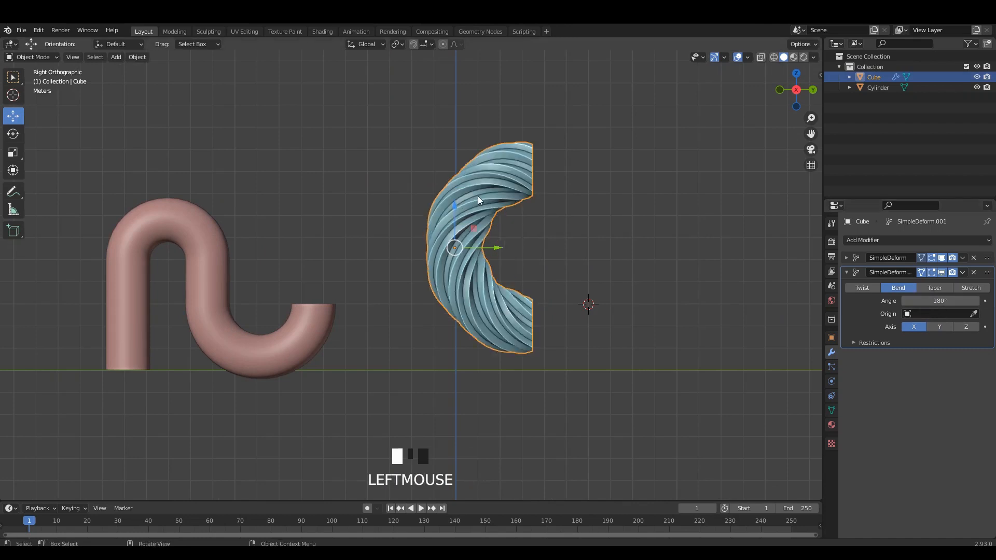
- Rotate the bent column 90° in the right view so it forms an arch with both ends facing down
click(529, 226)
click(499, 193)
key(r)
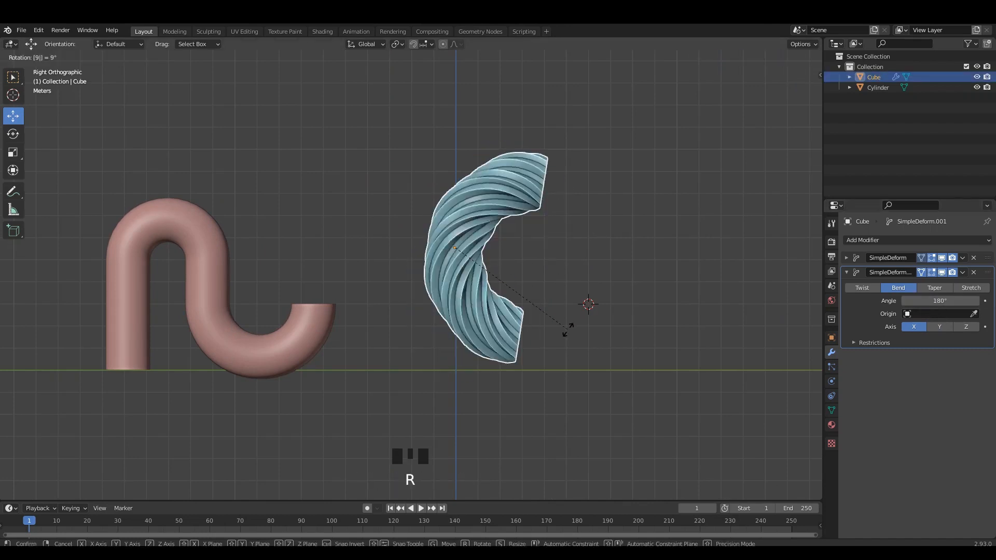
click(568, 329)
scroll(563, 330, up, 4)
- Lower the twisted arch onto the ground line and move it about 12 m along Y, clear of the pipe
drag(502, 200, 512, 293)
middle_drag(614, 214, 532, 292)
click(496, 313)
scroll(512, 307, down, 2)
drag(505, 287, 765, 325)
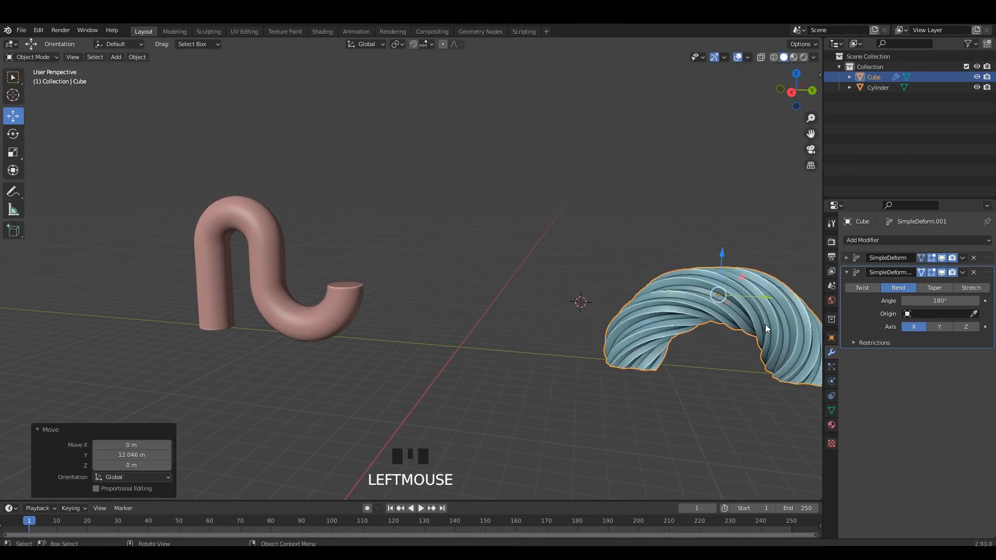
click(594, 237)
shift+middle_drag(593, 237, 589, 214)
- Place the 3D cursor near the world origin and delete the cube added at the cursor's old position
click(427, 202)
key(shift+a)
mouse_move(427, 202)
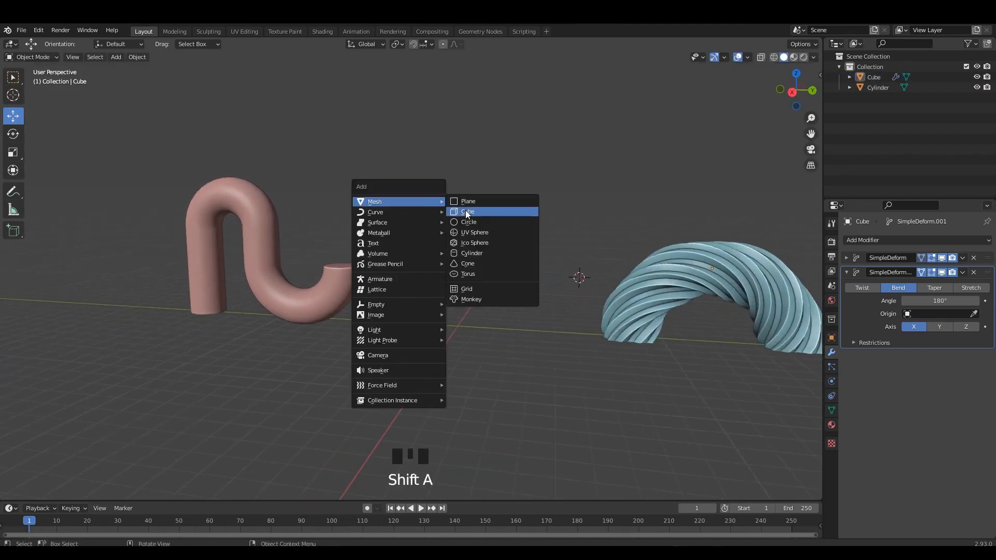
click(467, 212)
shift+right_click(462, 330)
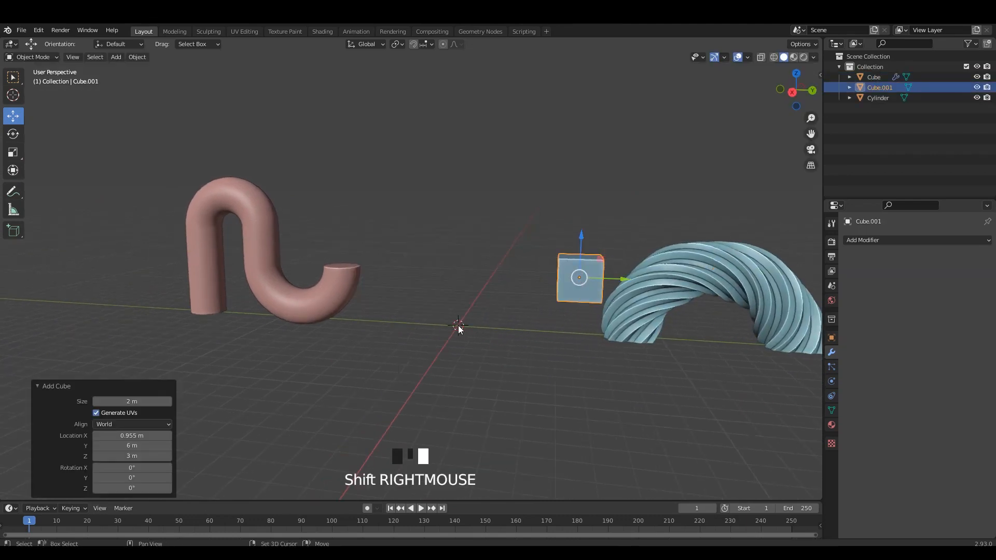
alt+middle_drag(462, 330, 582, 305)
key(Delete)
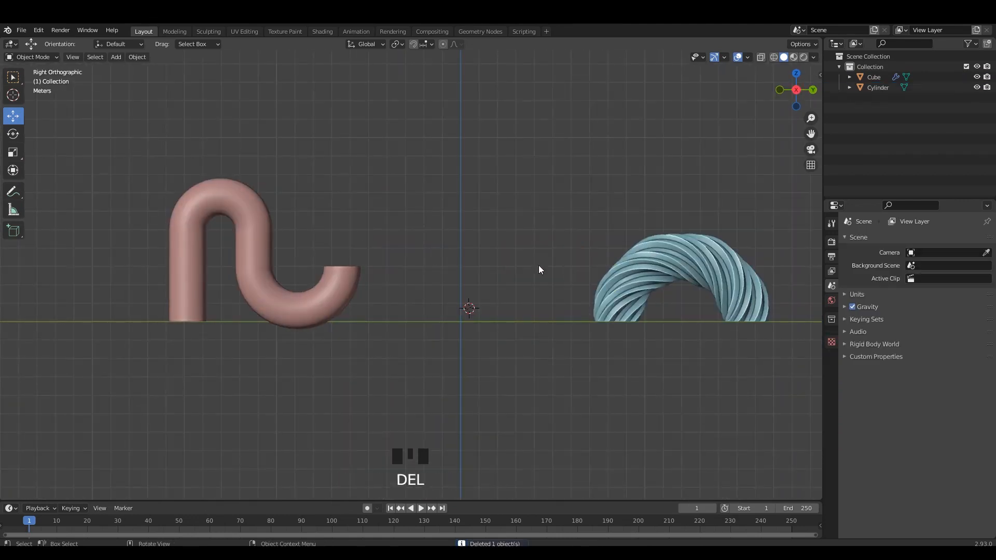
- Add a 2 m cube at the 3D cursor and move it about -0.51 m along Y and 0.29 m along Z
click(499, 241)
key(shift+a)
mouse_move(499, 241)
click(532, 249)
scroll(506, 278, up, 4)
shift+scroll(497, 266, up, 2)
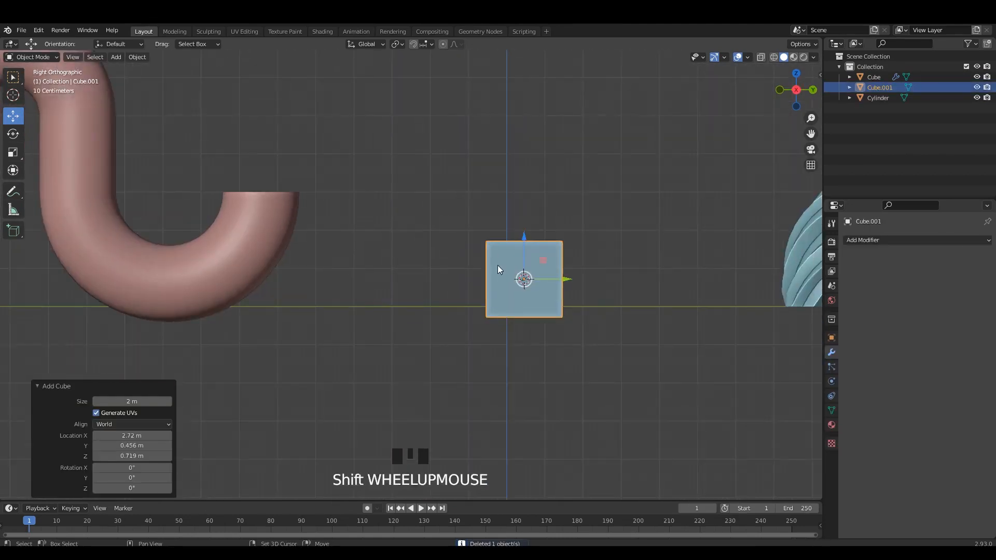
scroll(519, 275, up, 1)
drag(542, 280, 519, 268)
- Stretch the cube along Z into a tall block and apply its location, rotation and scale
scroll(587, 325, down, 3)
key(s)
key(z)
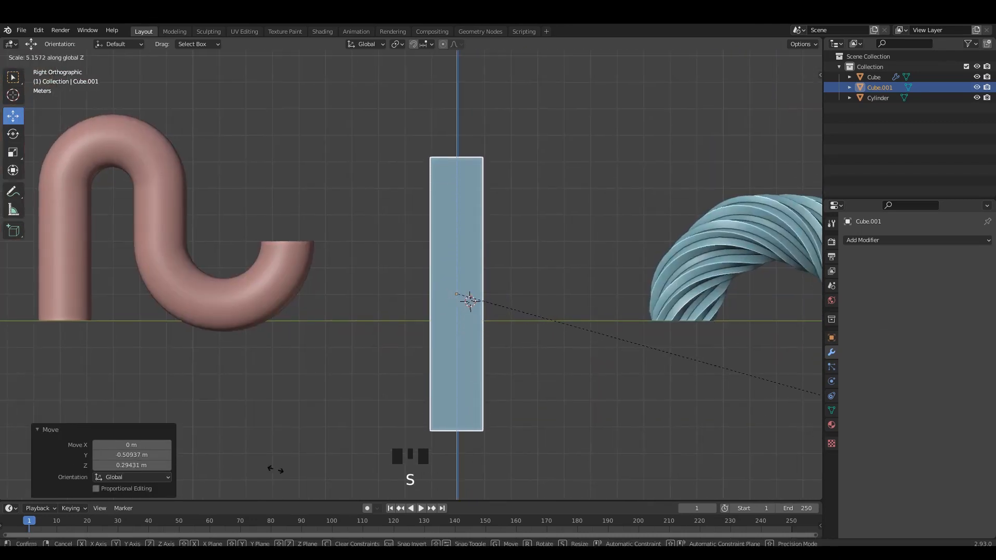
click(311, 462)
key(ctrl+a)
click(511, 300)
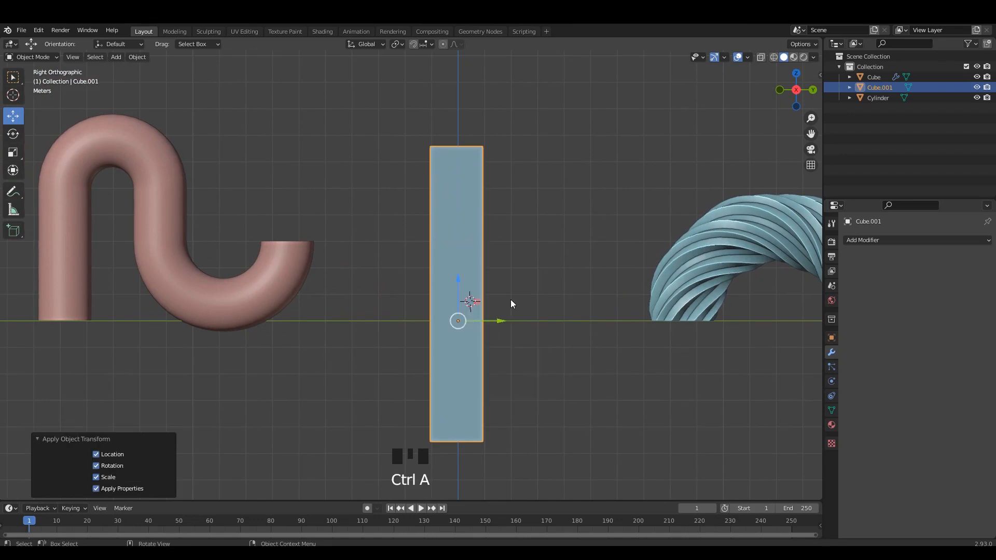
- Move the block about 4.52 m up along Z and -2.61 m along X, and nudge it along Y to center it
drag(462, 292, 463, 163)
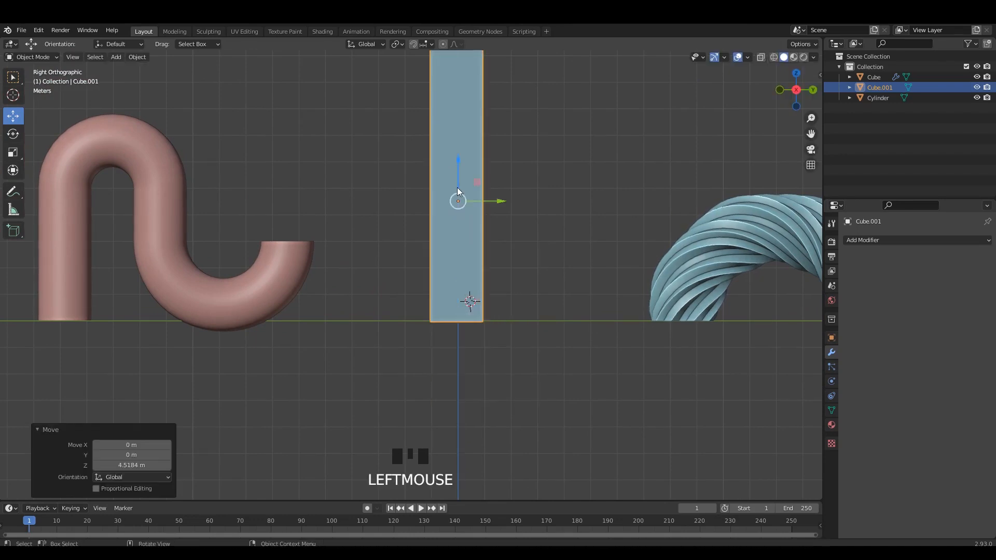
alt+middle_drag(457, 189, 479, 297)
key(alt+z)
scroll(481, 306, up, 3)
shift+middle_drag(484, 345, 437, 253)
scroll(446, 248, up, 1)
drag(450, 251, 454, 108)
shift+middle_drag(476, 124, 449, 198)
click(457, 233)
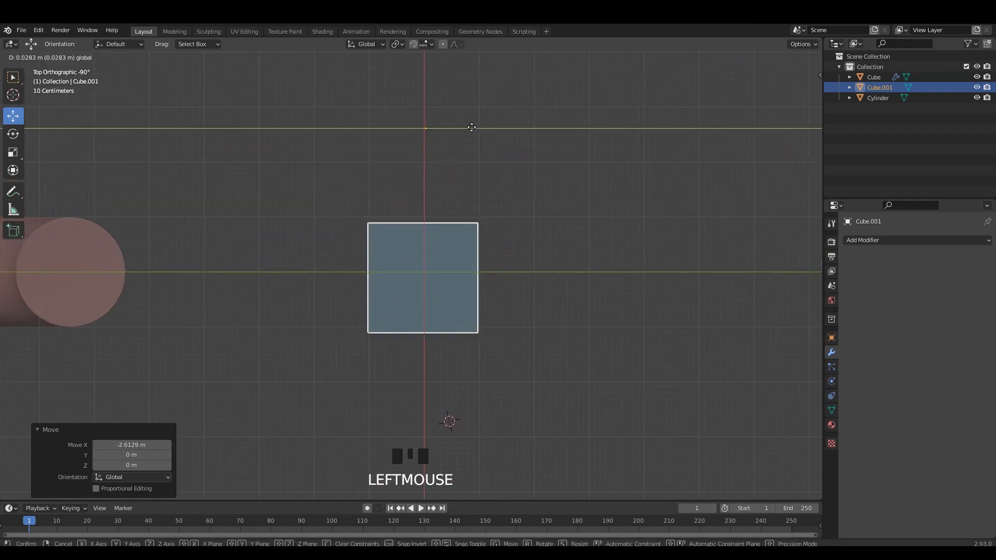
- Set the block's origin to its geometry and turn off X-ray display
right_click(469, 173)
mouse_move(427, 206)
click(509, 217)
key(alt+z)
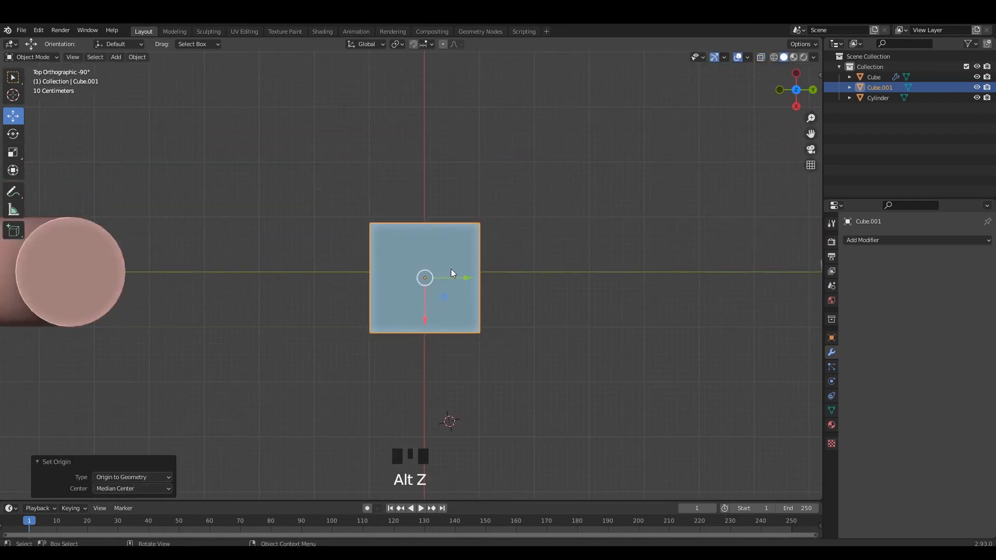
scroll(478, 167, down, 4)
middle_drag(451, 273, 467, 234)
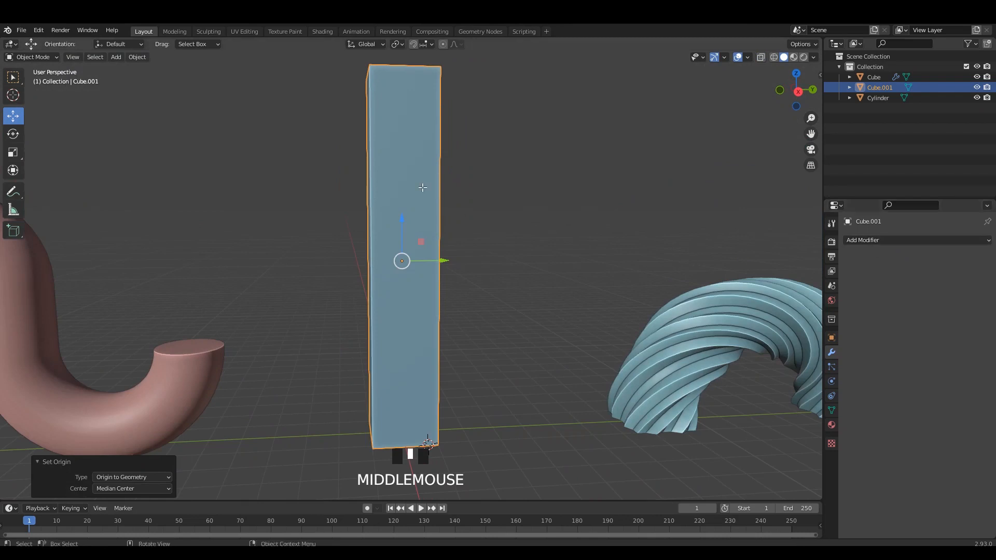
- Add 22 evenly spaced horizontal loop cuts along the block's height and return to Object Mode
key(Tab)
shift+middle_drag(451, 158, 456, 186)
key(ctrl+r)
scroll(459, 186, up, 7)
scroll(459, 186, up, 20)
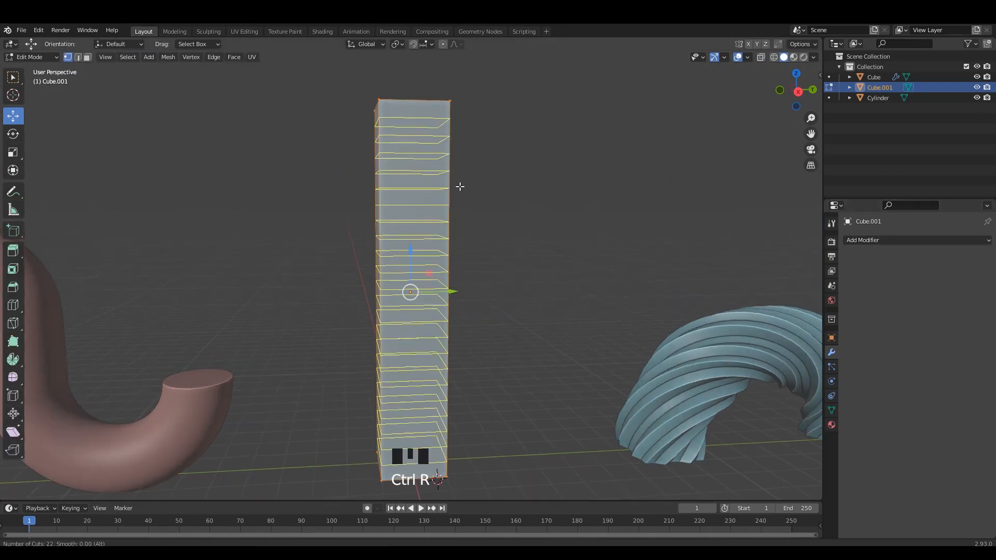
click(461, 185)
right_click(463, 186)
key(Tab)
- Add a Simple Deform modifier to the block and bend it 180° about the X axis
click(466, 183)
click(444, 174)
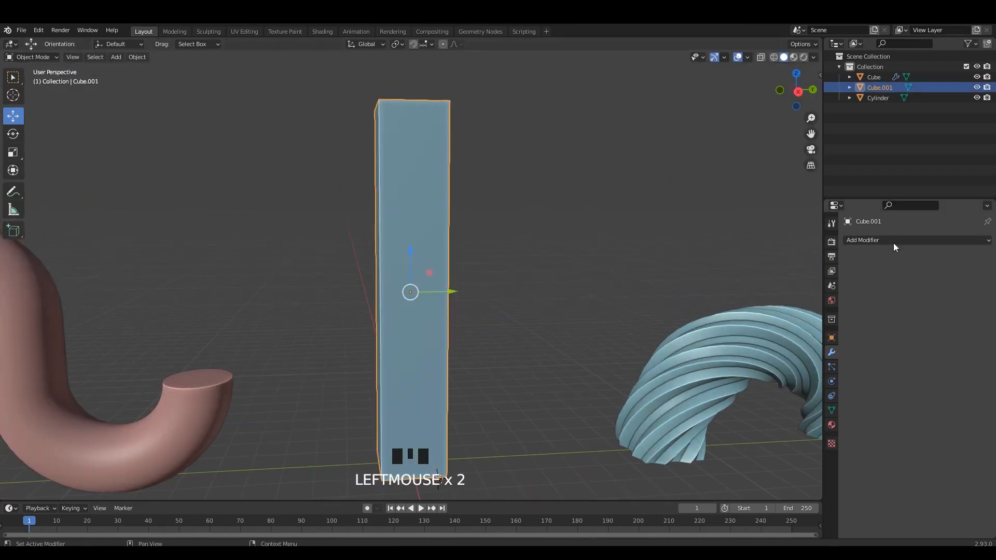
click(894, 241)
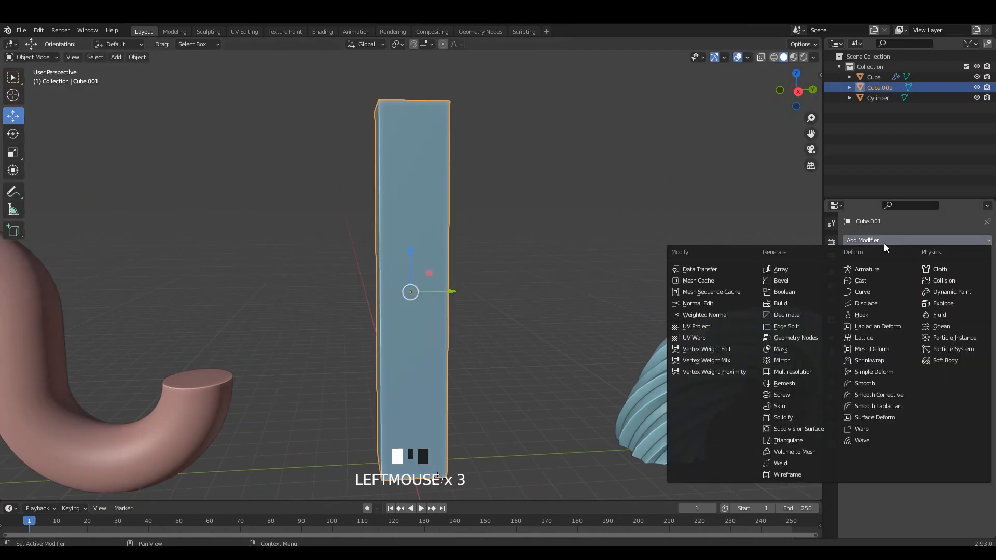
click(877, 373)
scroll(497, 263, down, 2)
shift+middle_drag(497, 262, 493, 244)
click(898, 274)
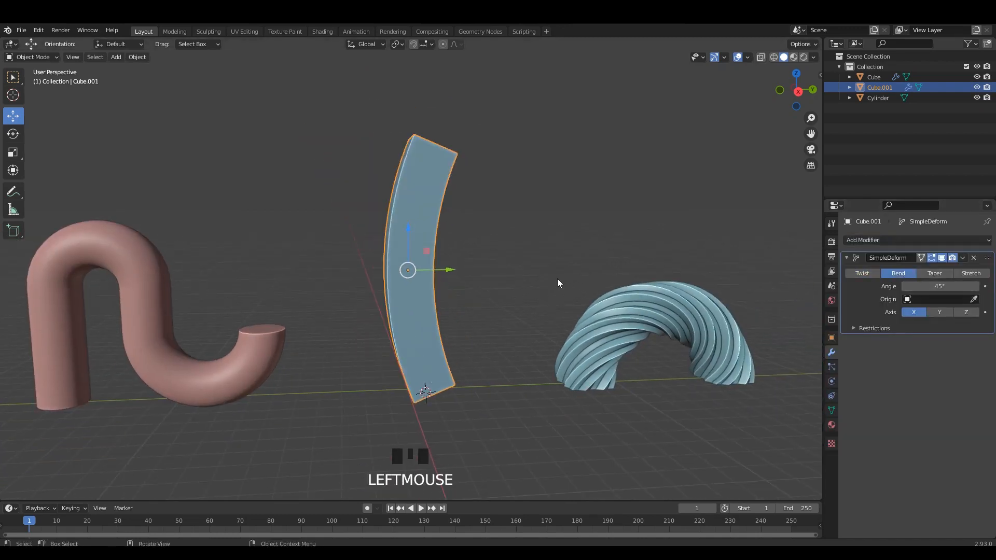
middle_drag(561, 283, 586, 284)
text(180)
key(Return)
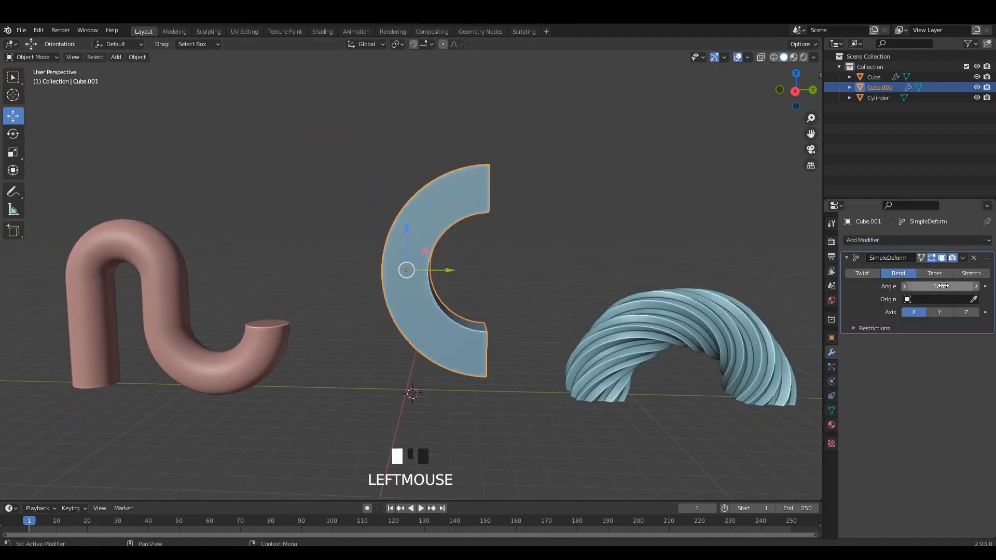
- Rotate the bent block 90° in the right view into an upright arch and lower it onto the ground line
click(545, 237)
click(487, 232)
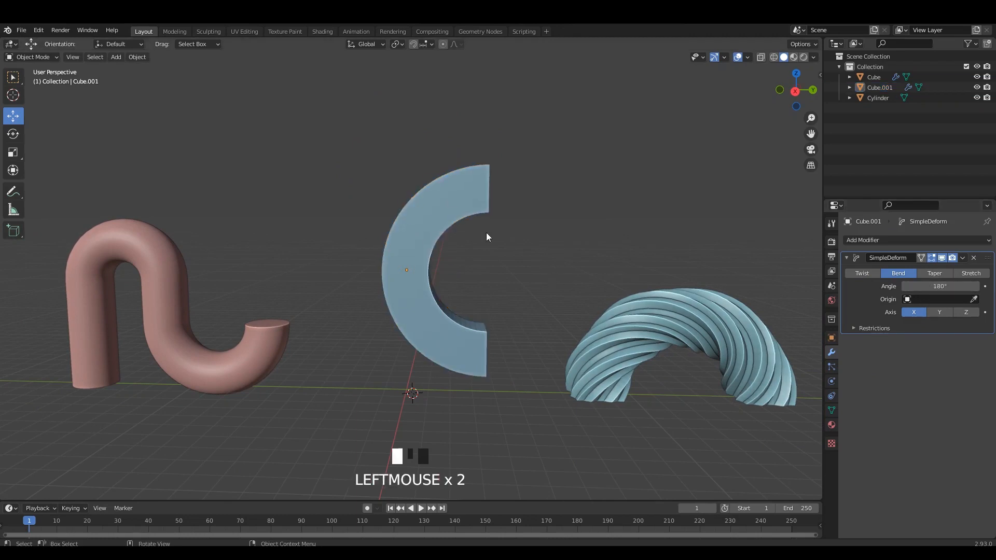
alt+middle_drag(498, 234, 523, 238)
key(r)
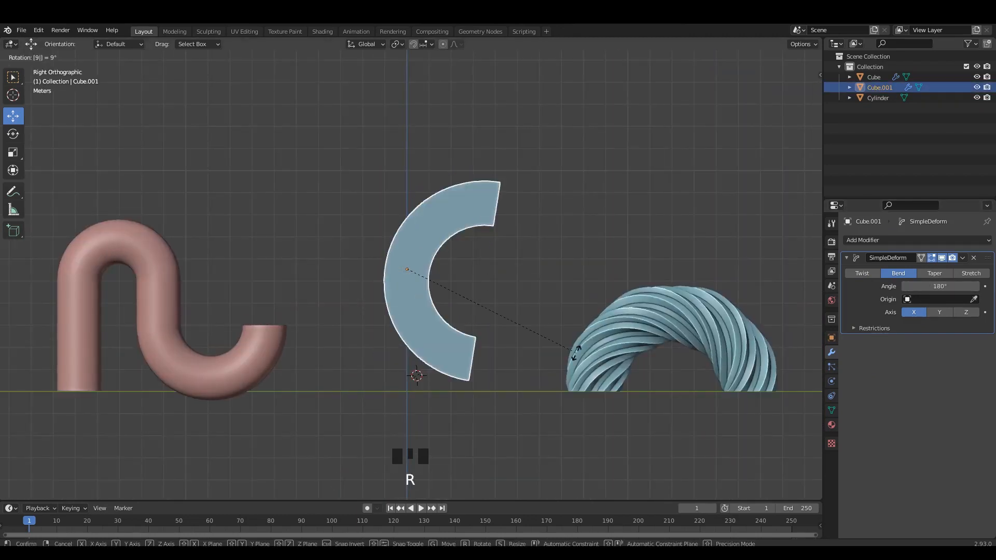
click(540, 357)
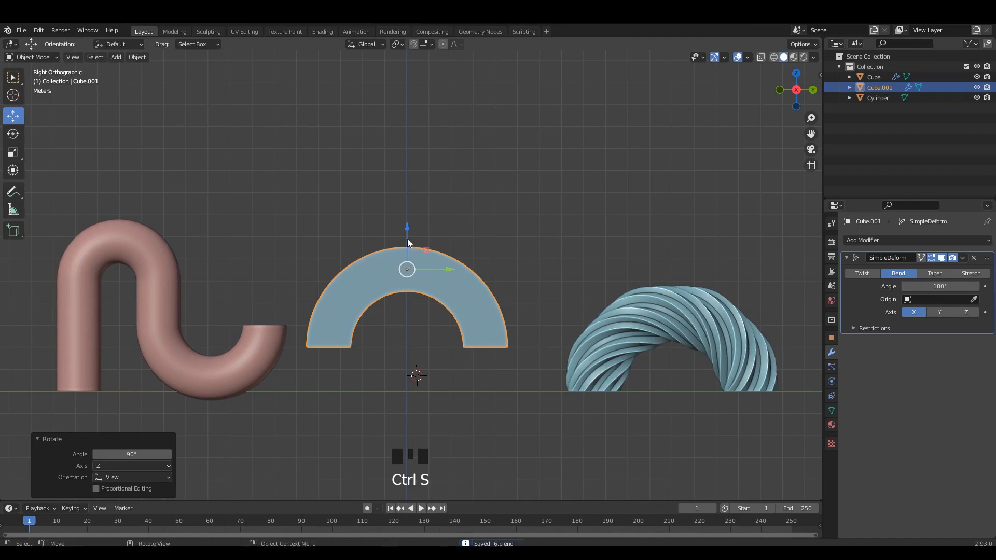
drag(407, 242, 408, 284)
click(519, 247)
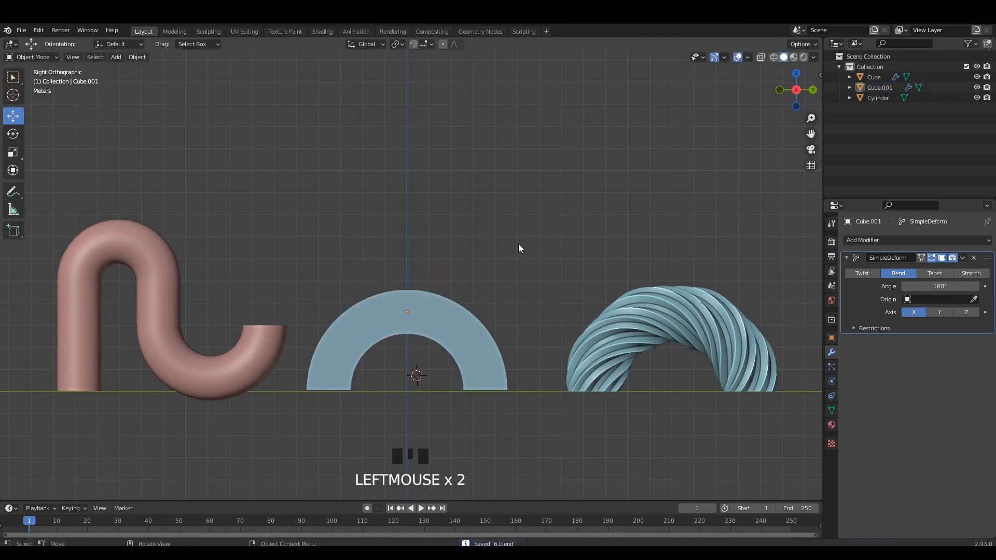
- Duplicate the plain arch's Simple Deform modifier and collapse the original's settings
click(964, 258)
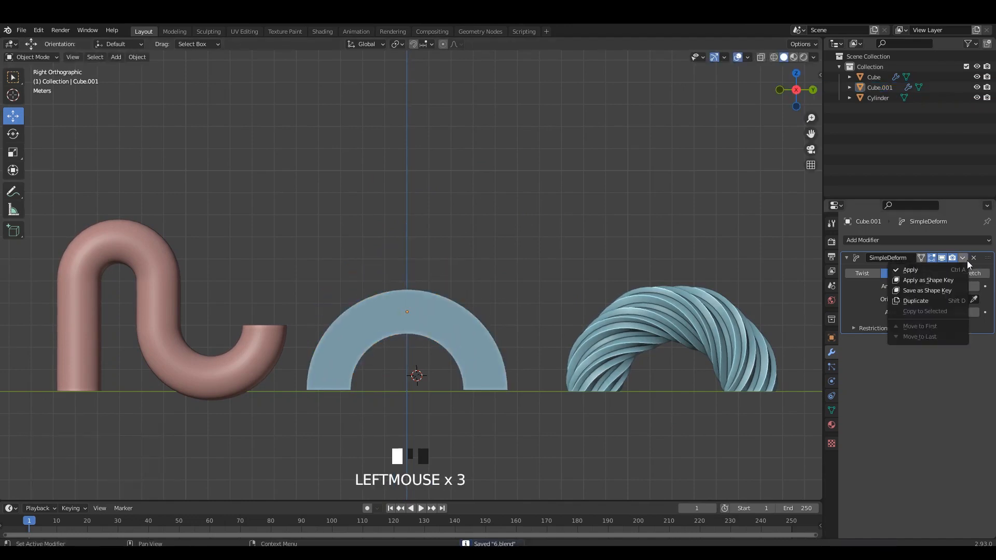
click(925, 300)
click(846, 258)
- Try the copied modifier as a stretch with a factor of about 1.39, and switch it to Taper
click(935, 287)
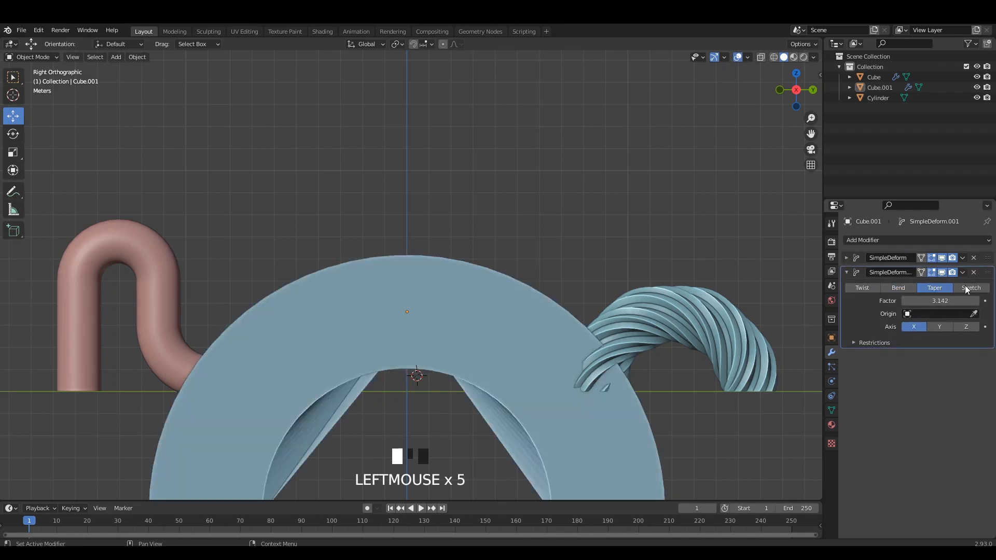
click(971, 288)
middle_drag(467, 298, 680, 289)
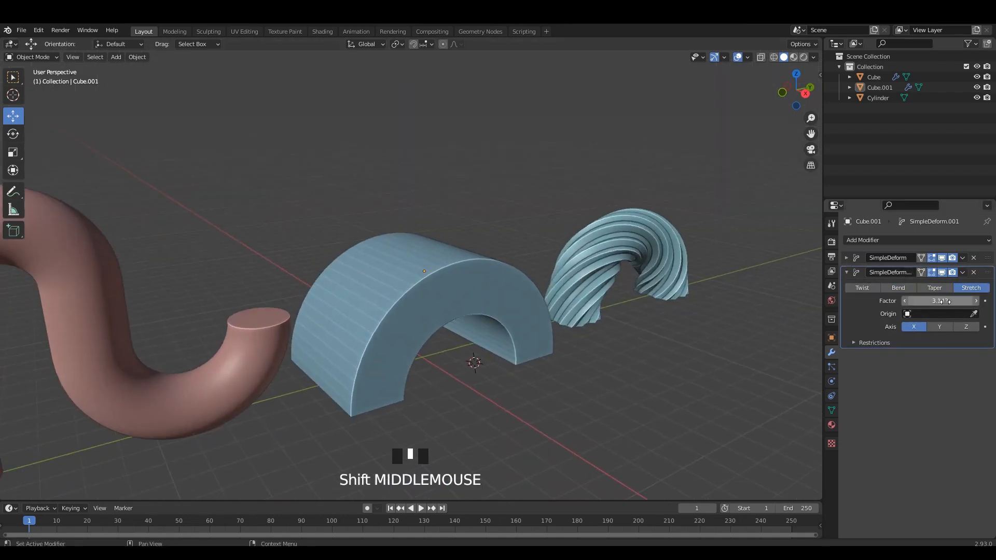
drag(943, 301, 851, 301)
click(937, 288)
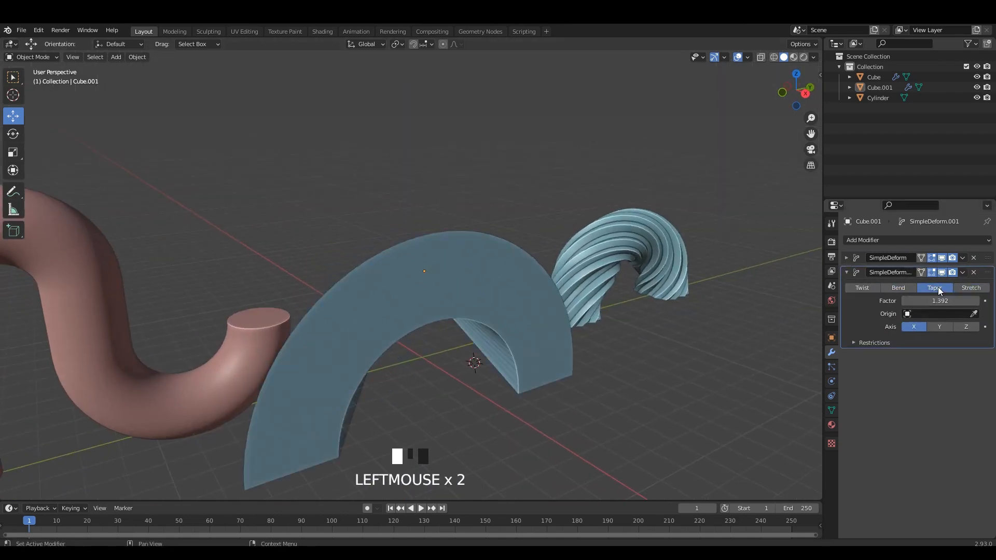
- Set the arch's taper axis to Y, undoing a trial of Z, and lower the taper factor to 0.392
middle_drag(357, 275, 543, 309)
click(938, 327)
click(966, 327)
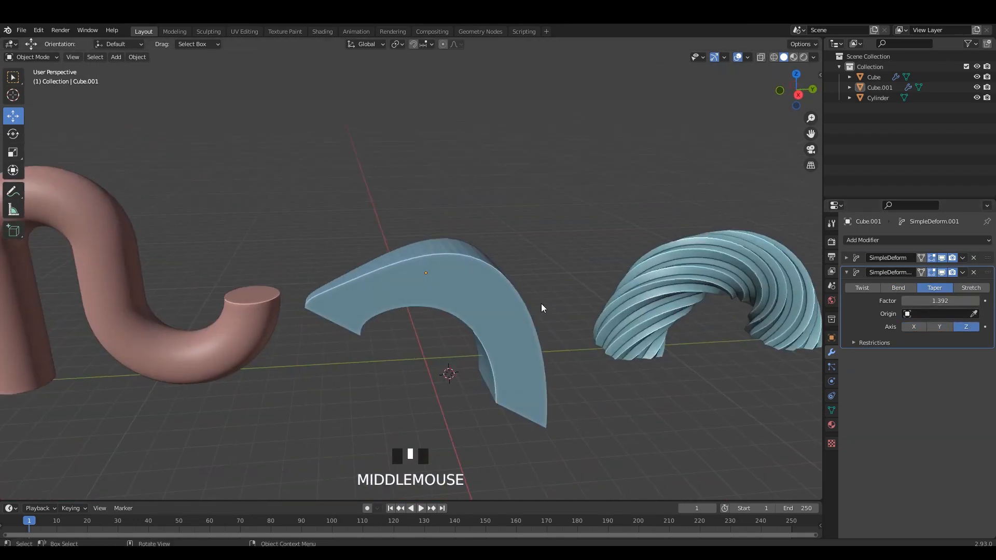
key(ctrl+z)
click(469, 287)
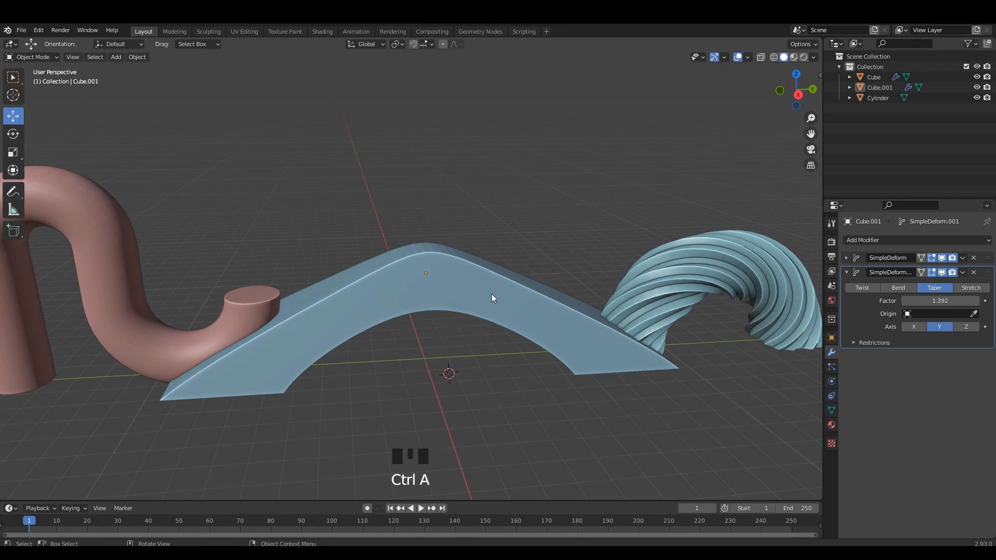
middle_drag(491, 294, 470, 289)
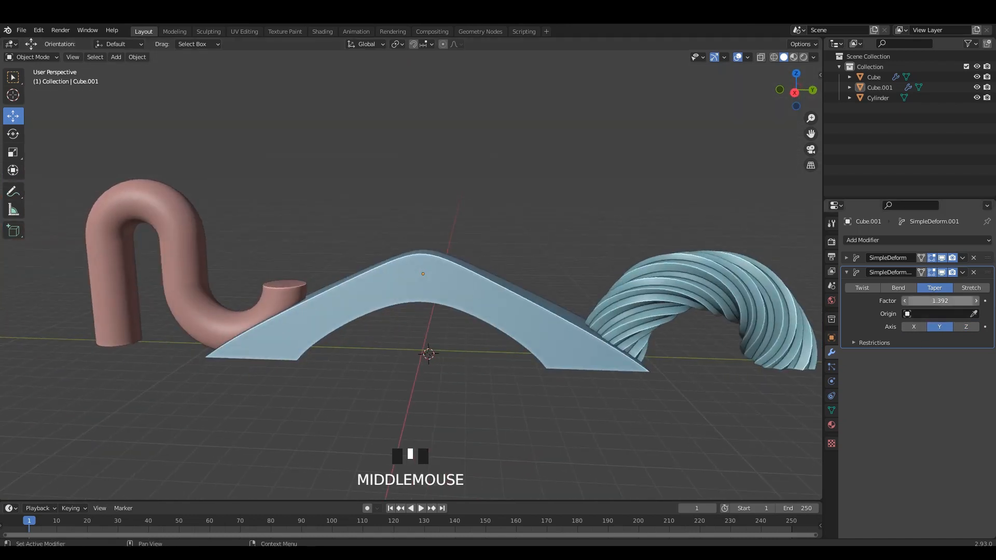
mouse_move(940, 301)
mouse_down()
mouse_move(752, 301)
mouse_move(936, 300)
mouse_up()
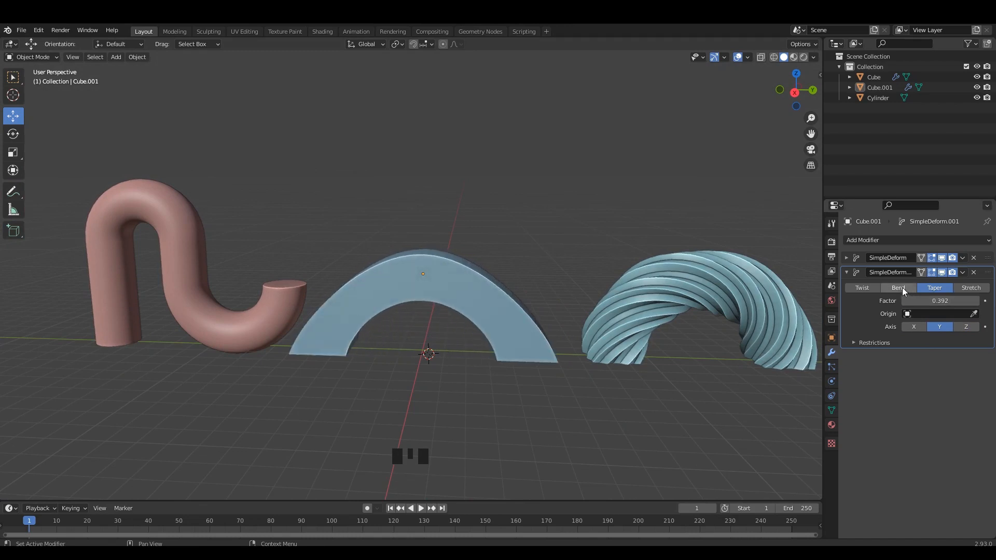
- Try the arch's second Simple Deform modifier as a Twist with an angle of about 22.8°
click(862, 288)
middle_drag(597, 290, 576, 286)
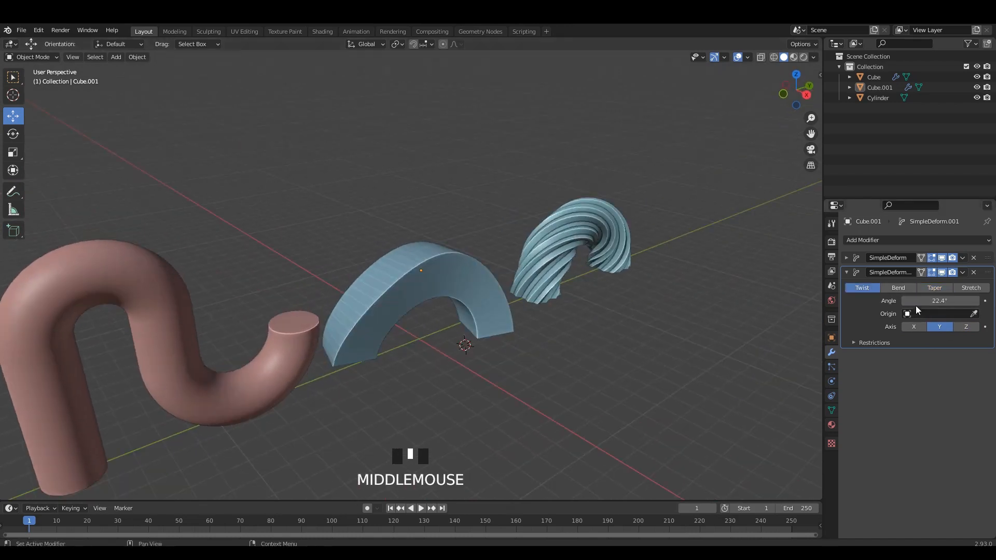
drag(940, 301, 905, 301)
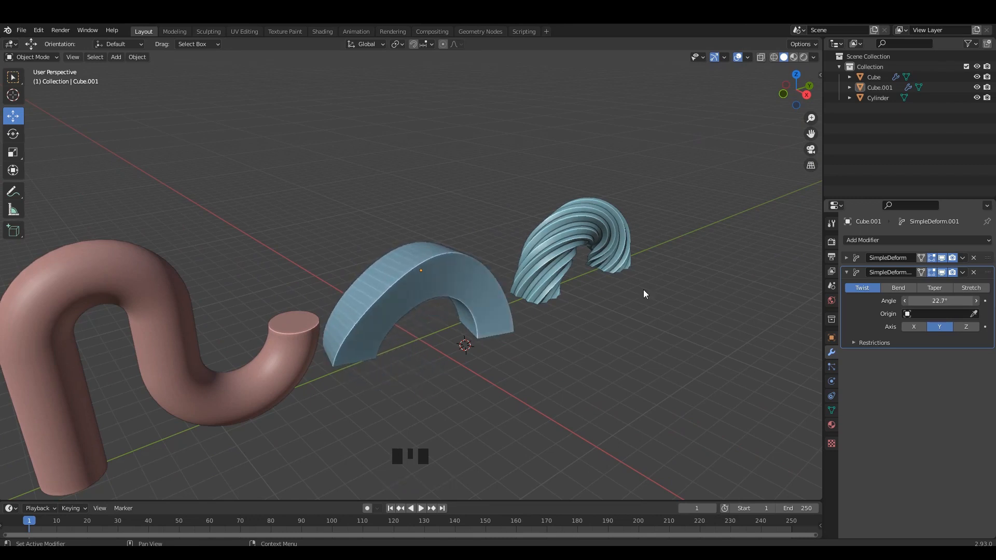
- Shade the plain arch smooth, enable Auto Smooth for its mesh normals, and return to its modifiers
click(453, 263)
right_click(444, 254)
click(428, 229)
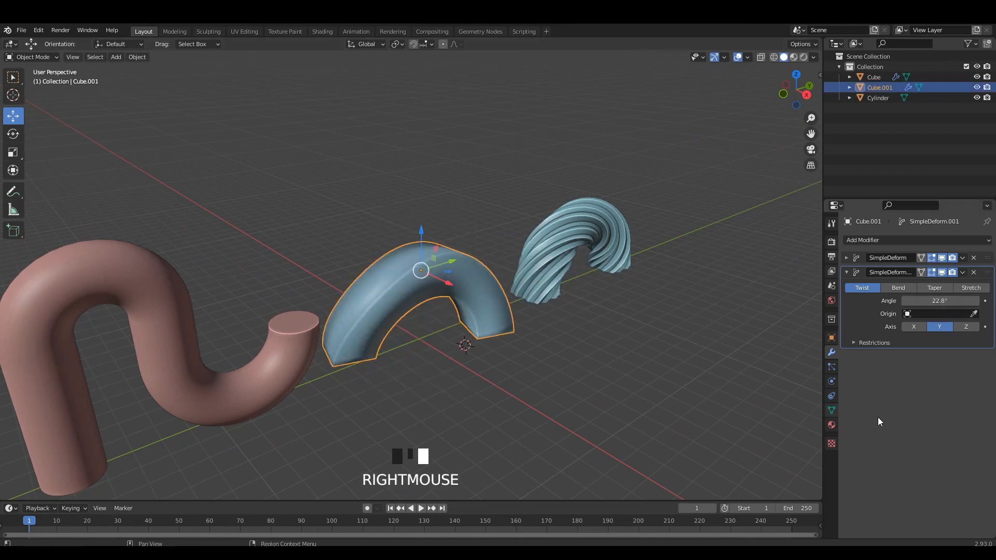
click(833, 412)
click(904, 433)
middle_drag(561, 341, 497, 308)
click(490, 288)
click(490, 288)
click(833, 353)
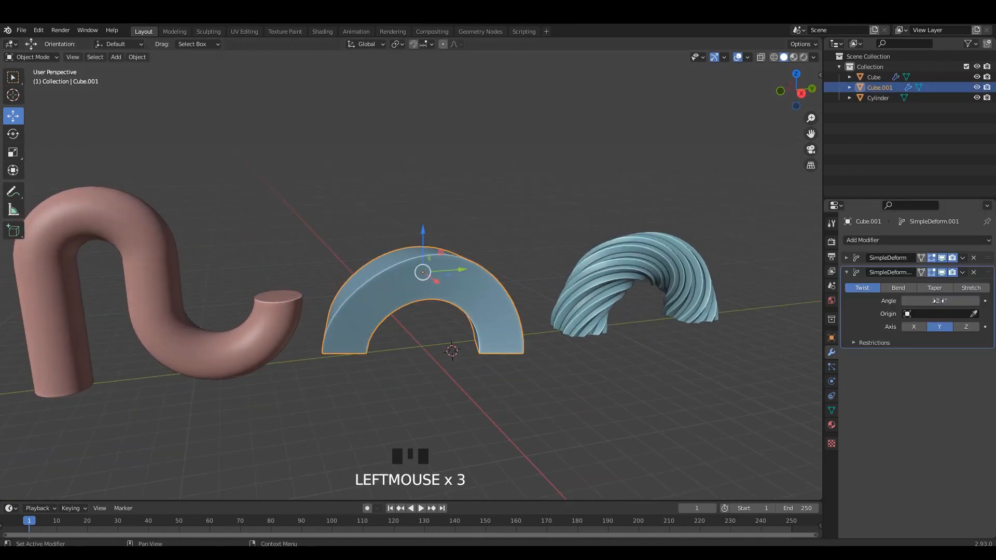
- Change the arch's second Simple Deform modifier to Bend with an angle of -158° and open its mesh in Edit Mode
click(898, 288)
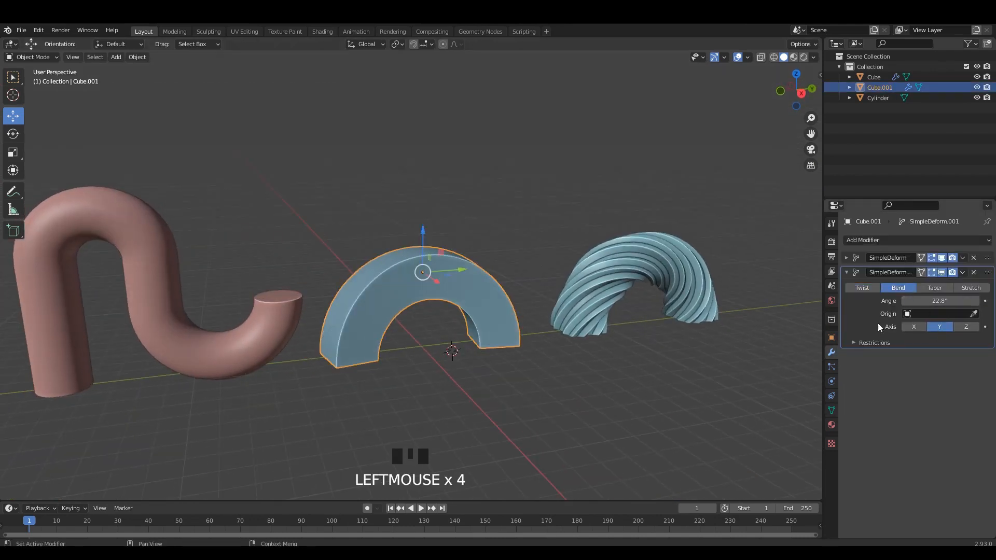
middle_drag(649, 249, 809, 311)
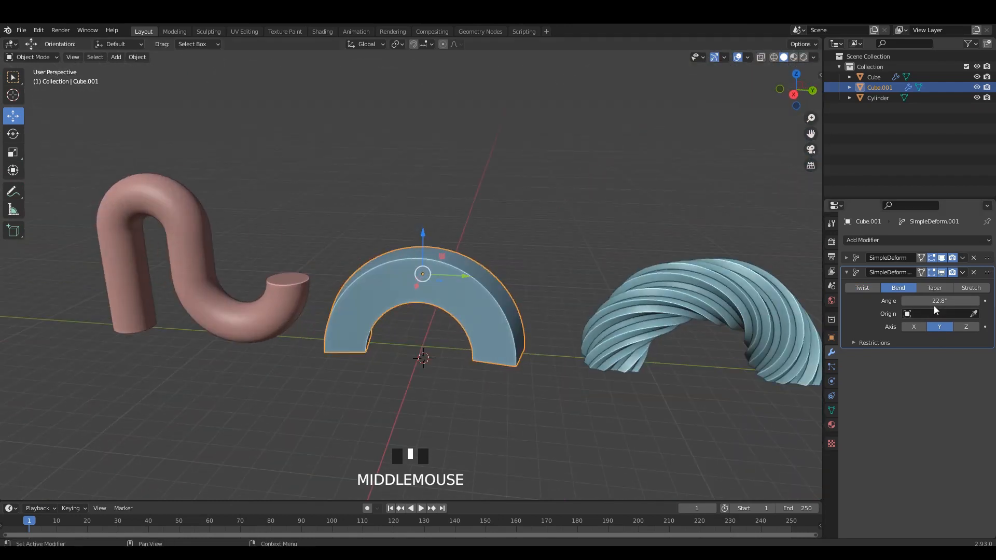
drag(941, 301, 872, 301)
middle_drag(559, 272, 531, 327)
key(Tab)
scroll(550, 306, up, 2)
key(alt+s)
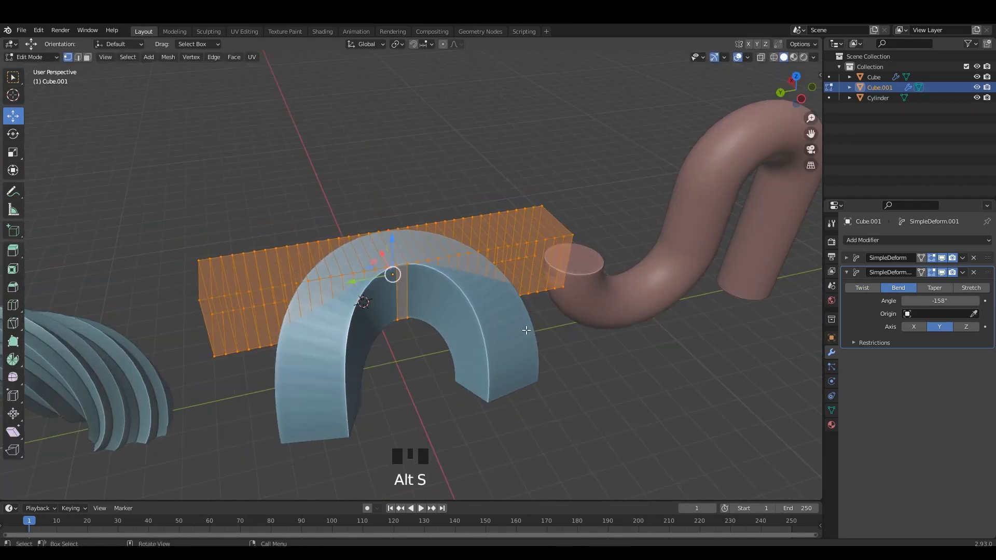
key(alt+s)
right_click(522, 341)
middle_drag(515, 313, 532, 341)
key(s)
key(x)
right_click(589, 341)
- Lengthen the arch's mesh by scaling it along Y by about 2.367
key(s)
key(y)
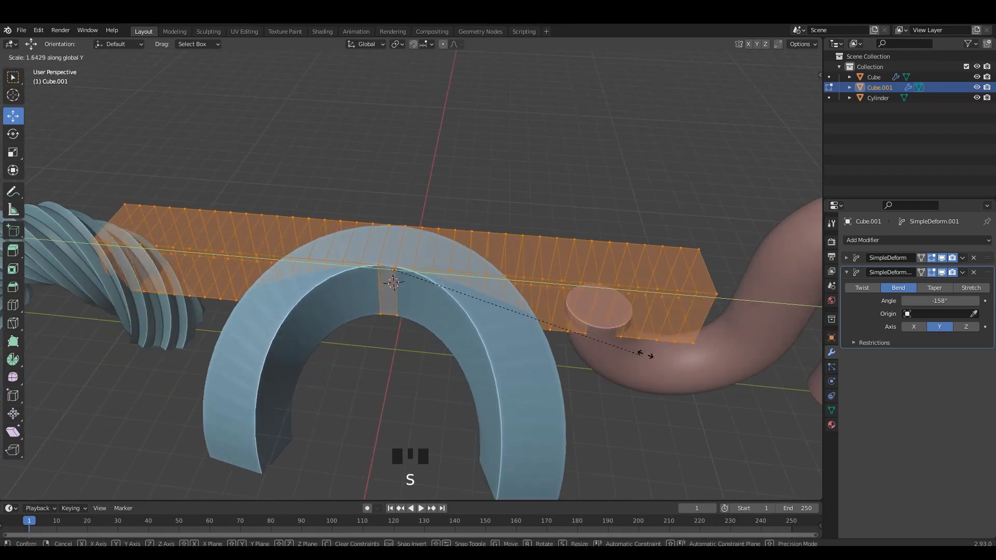
click(757, 352)
scroll(592, 278, down, 2)
middle_drag(593, 278, 467, 291)
key(s)
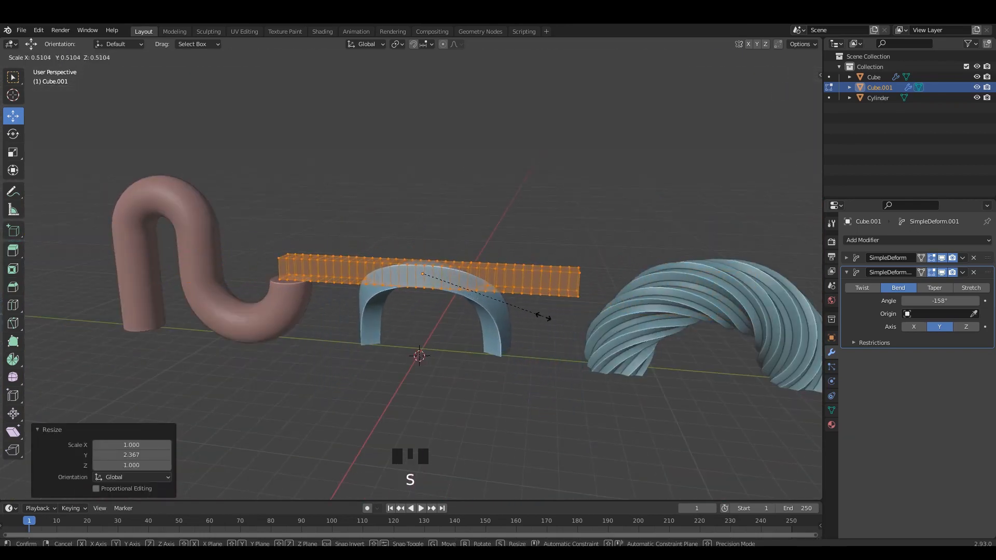
right_click(612, 325)
key(alt+s)
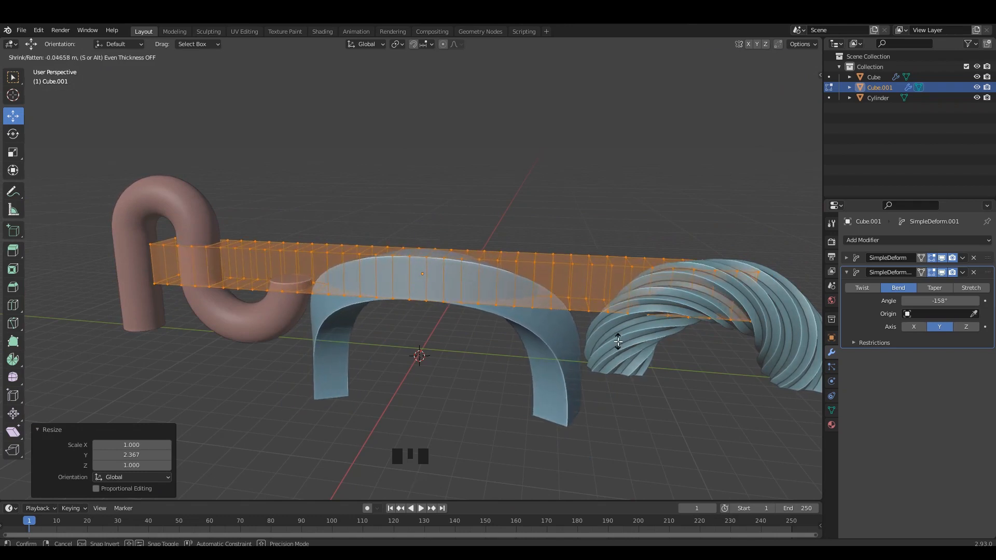
right_click(618, 341)
- Leave Edit Mode, raise the arch along Z, and scale it down until its feet rest on the ground line
key(Tab)
click(528, 285)
middle_drag(516, 251, 509, 279)
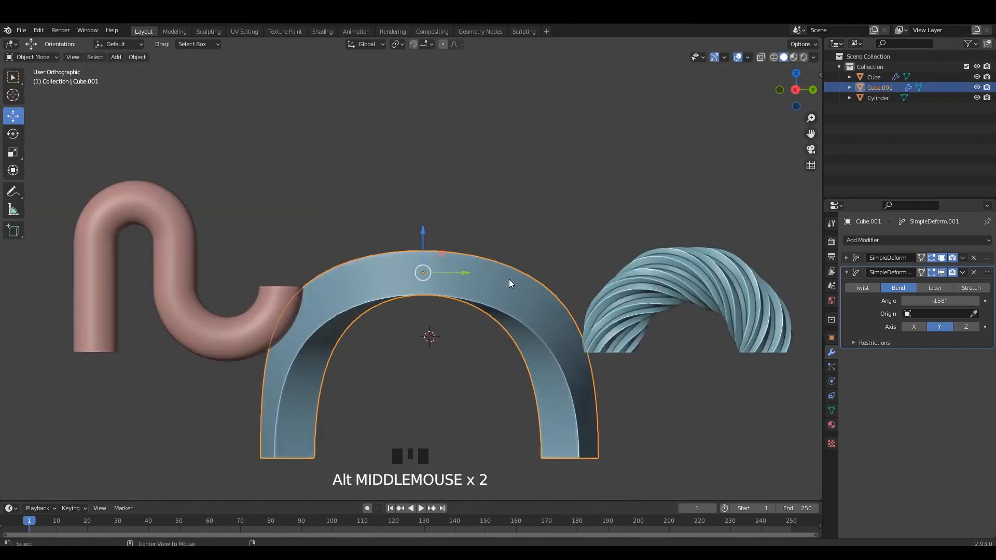
drag(424, 241, 433, 212)
key(s)
click(475, 179)
middle_drag(465, 195, 415, 214)
- Save the file and shift the arch along X to line it up with the other objects
key(ctrl+s)
middle_drag(427, 256, 395, 259)
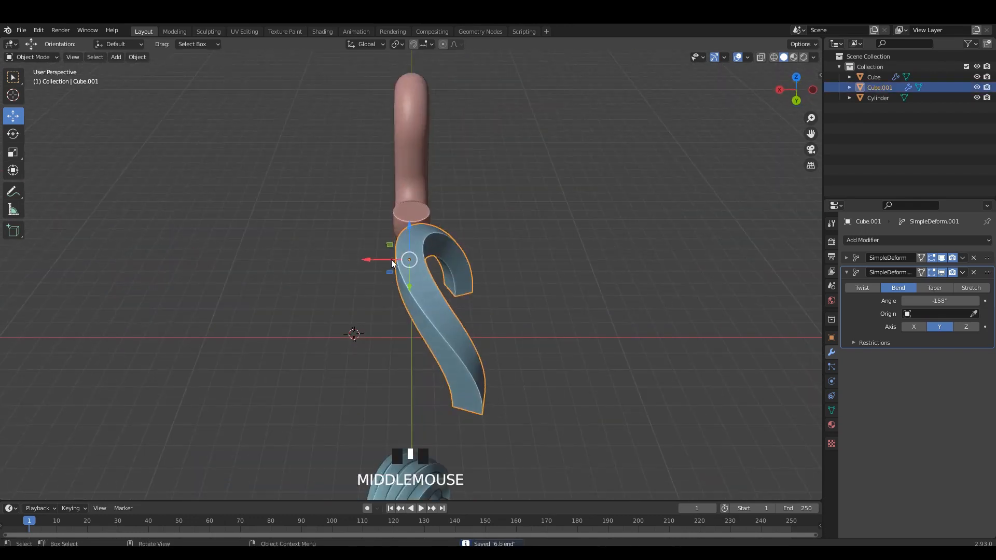
drag(394, 260, 331, 260)
middle_drag(407, 246, 540, 195)
click(506, 228)
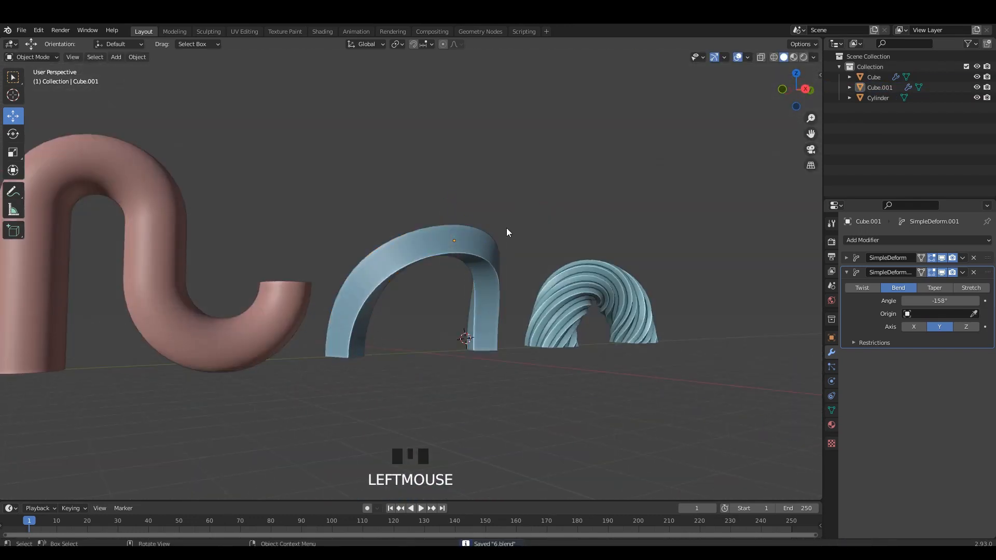
middle_drag(507, 228, 426, 232)
- Thicken the arch in Edit Mode by scaling its mesh along Z by about 1.444 and again by about 1.212
click(485, 249)
key(Tab)
middle_drag(484, 249, 516, 248)
key(Tab)
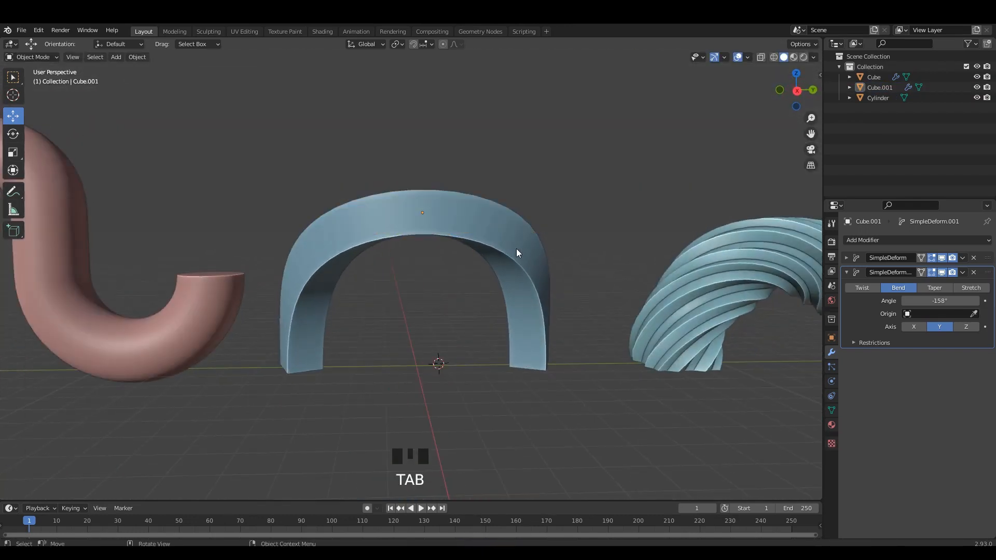
key(Tab)
key(s)
key(z)
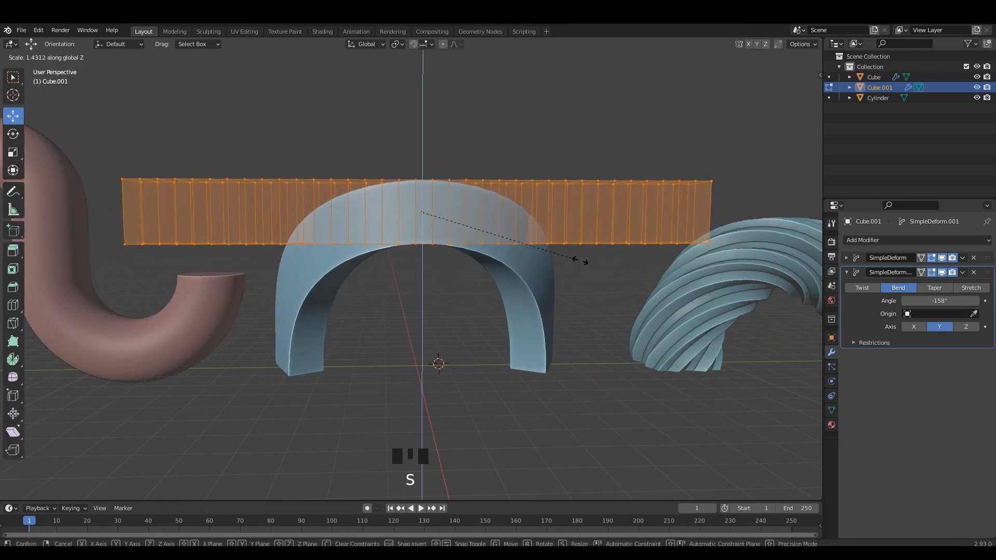
click(581, 262)
middle_drag(581, 262, 473, 236)
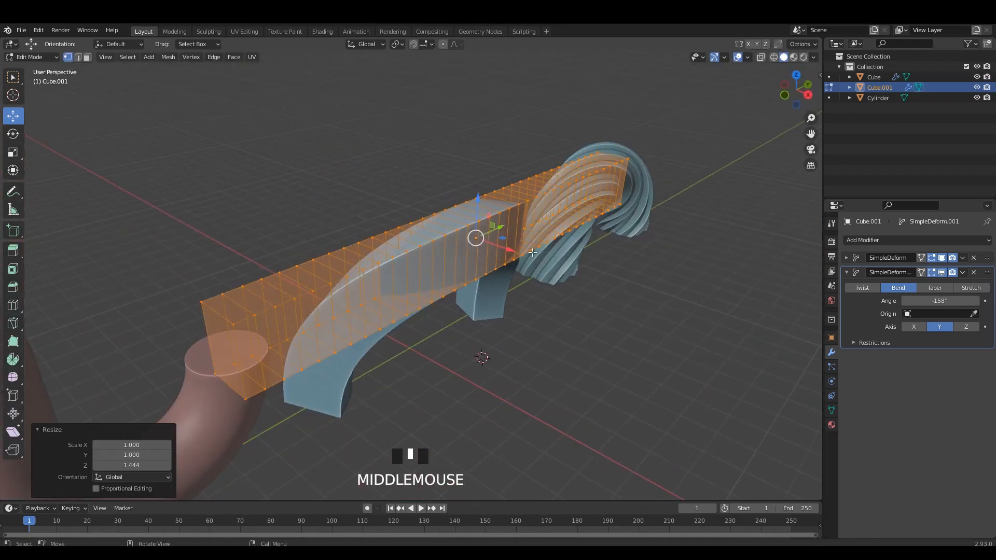
key(s)
key(z)
click(539, 262)
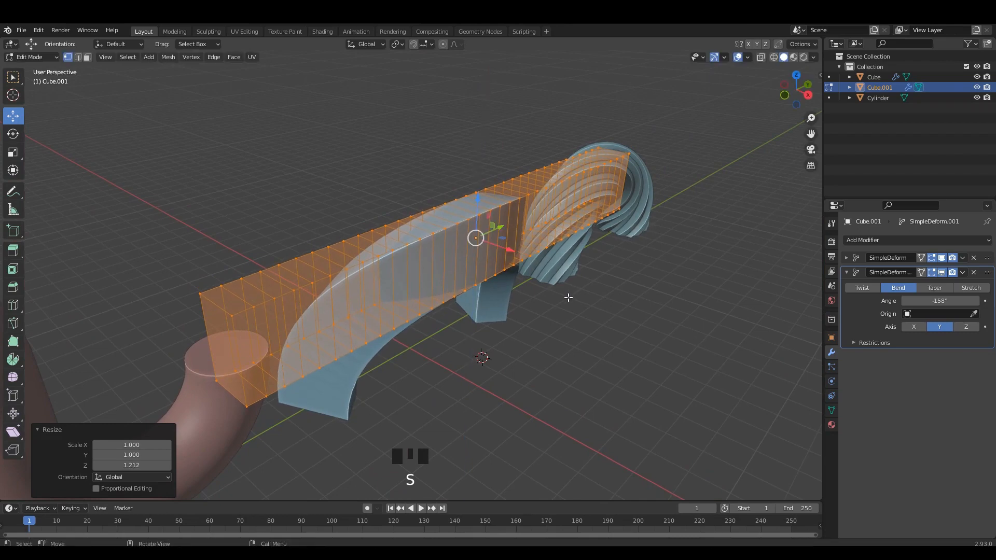
- Round the arch's upper long edge loop with a multi-segment bevel about 0.87 m wide
key(Tab)
middle_drag(540, 262, 402, 217)
scroll(455, 263, up, 3)
key(Tab)
key(2)
click(464, 196)
key(ctrl+b)
scroll(630, 281, up, 5)
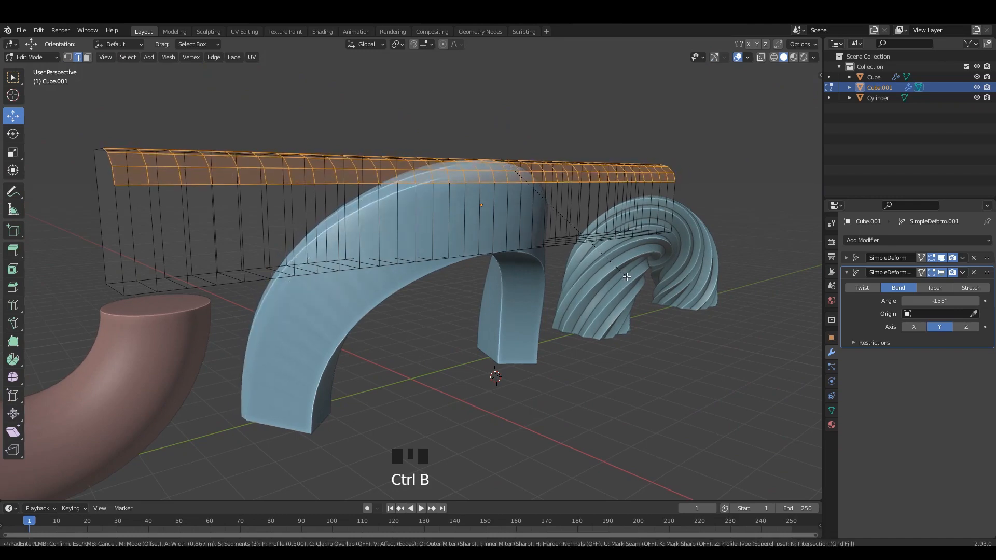
click(637, 290)
middle_drag(523, 221, 473, 206)
key(Tab)
click(590, 247)
- Bevel the arch's lower long edge loop with 6 segments and a width of about 1.19 m
key(Tab)
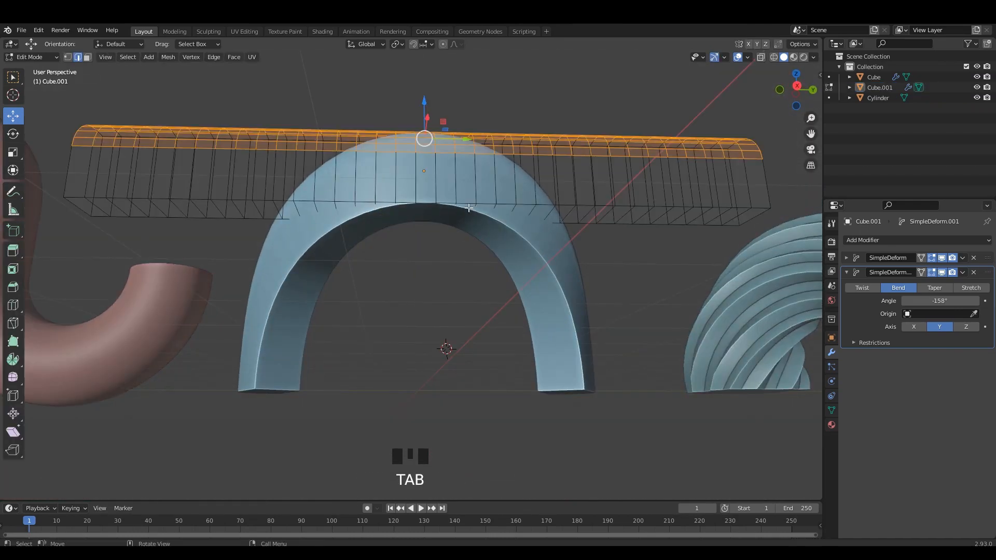
click(485, 214)
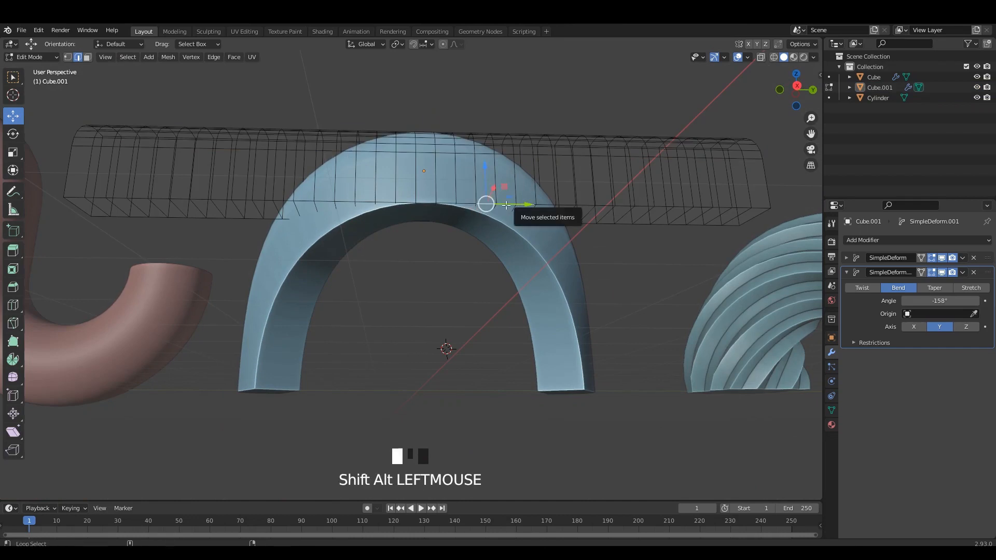
alt+shift+click(506, 205)
scroll(506, 205, up, 2)
middle_drag(505, 205, 540, 218)
scroll(540, 218, down, 2)
key(ctrl+b)
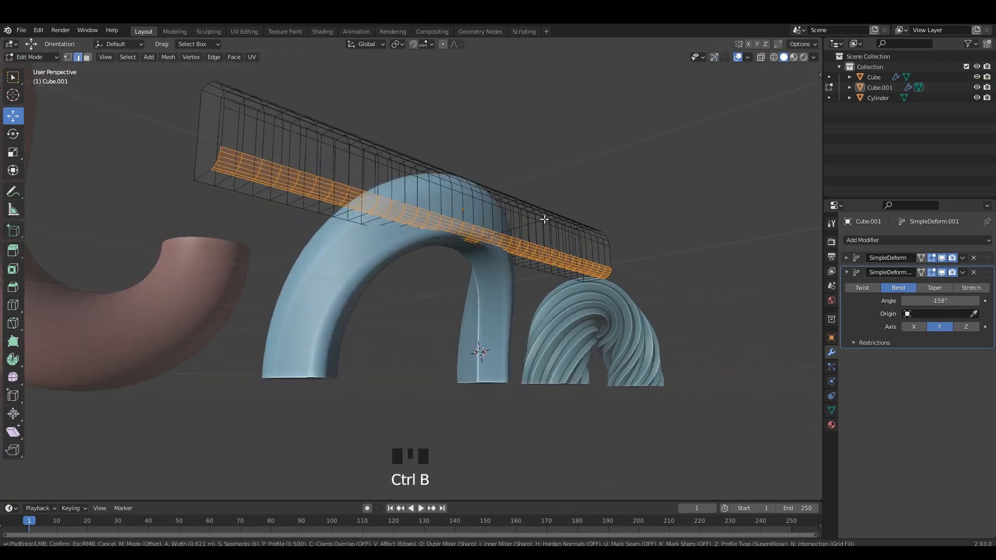
click(552, 216)
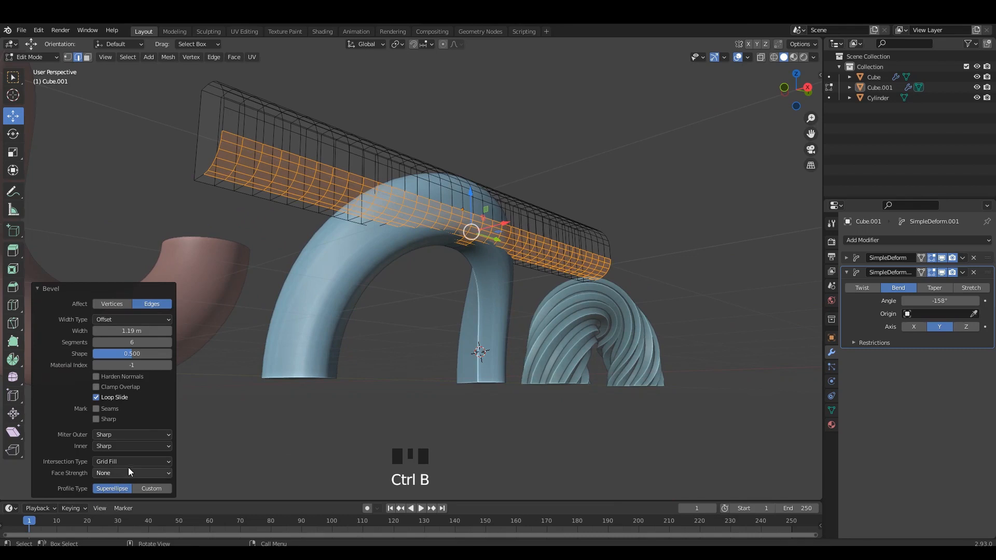
- Give the lower bevel a custom Cornice Molding profile with 24 segments, width type Width, and a width of 2.44 m
click(147, 488)
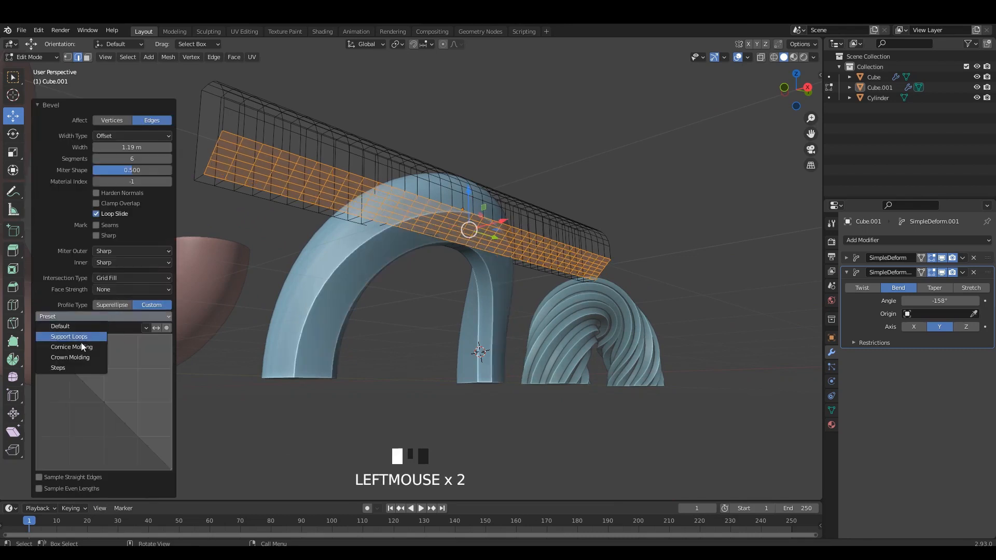
click(82, 347)
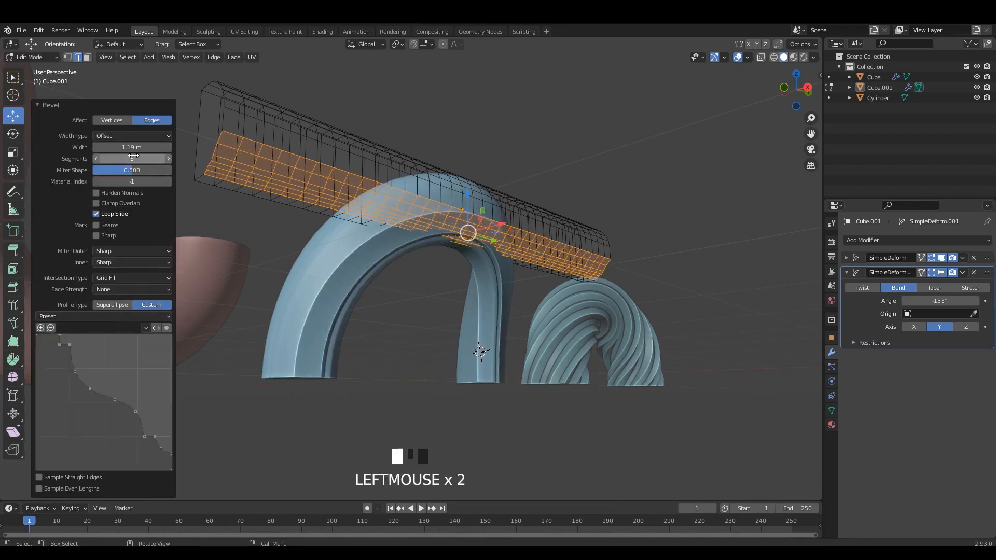
mouse_move(133, 158)
mouse_down()
mouse_move(163, 147)
mouse_move(131, 148)
mouse_up()
click(134, 136)
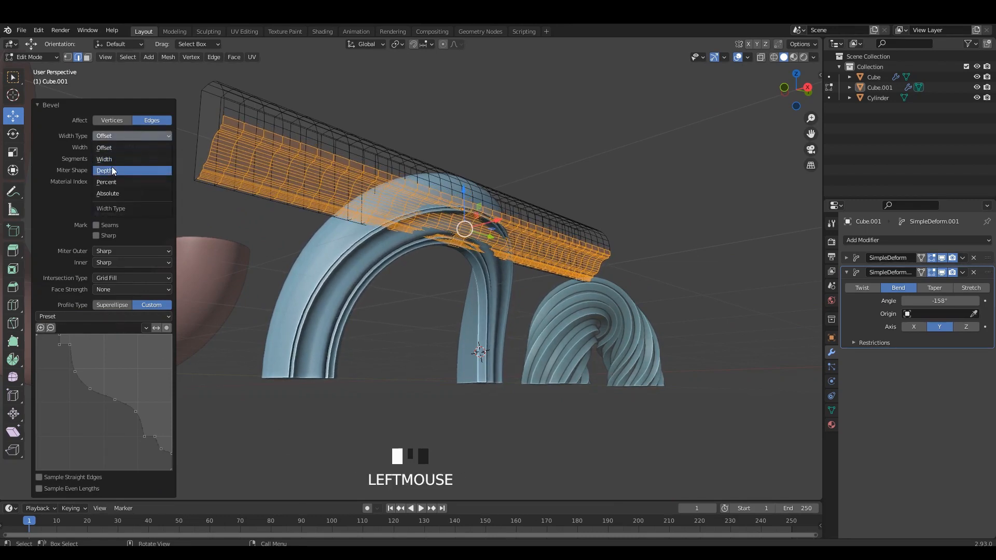
click(114, 159)
drag(137, 145, 177, 146)
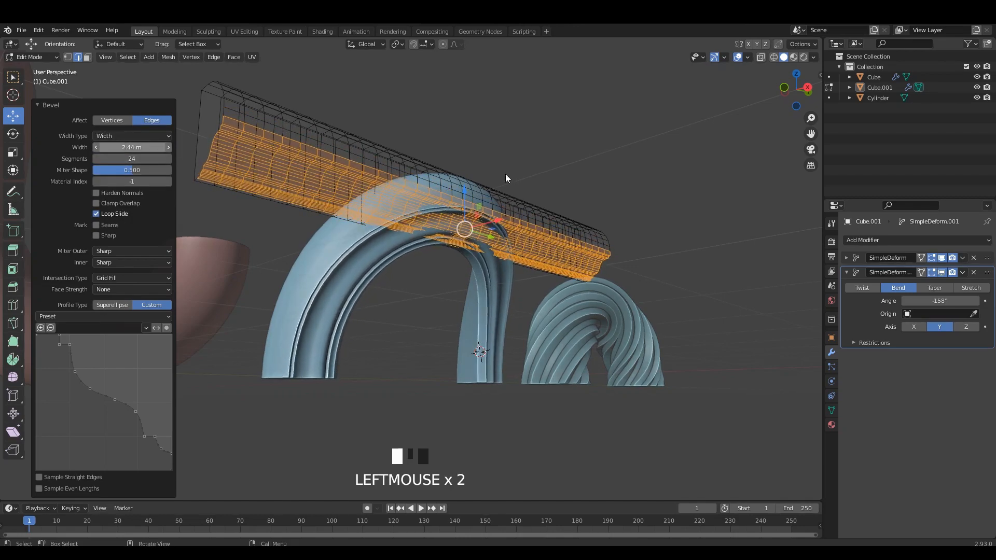
- Return the molded arch to Object Mode and set its second modifier's bend angle to -262°
key(Tab)
middle_drag(563, 178, 447, 200)
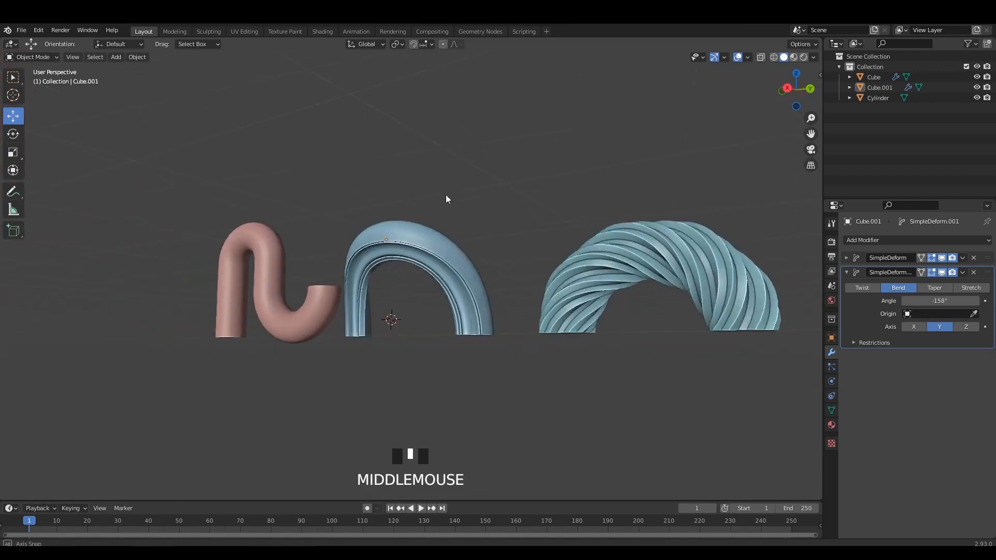
scroll(481, 205, up, 3)
scroll(480, 205, up, 1)
middle_drag(457, 250, 620, 256)
scroll(496, 236, up, 1)
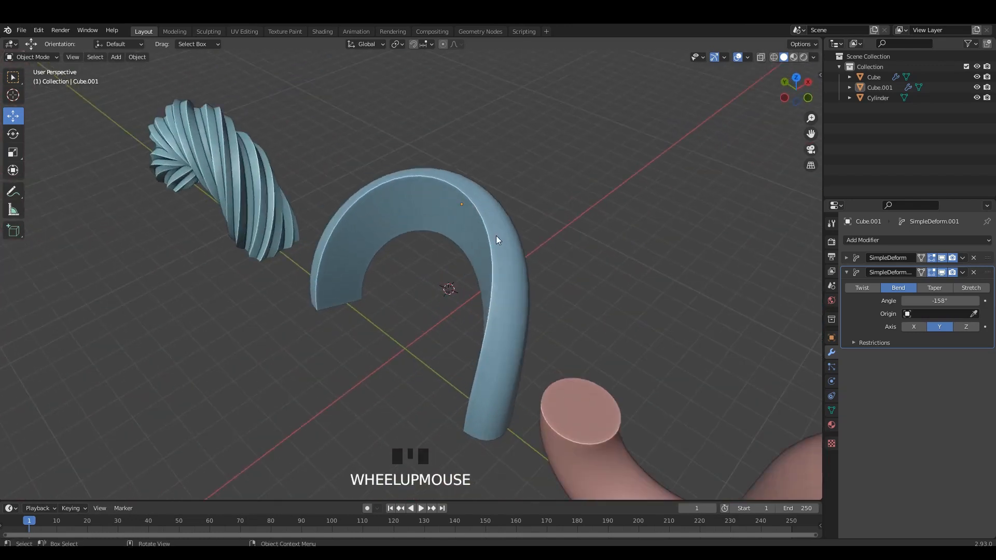
click(496, 235)
middle_drag(496, 236, 380, 228)
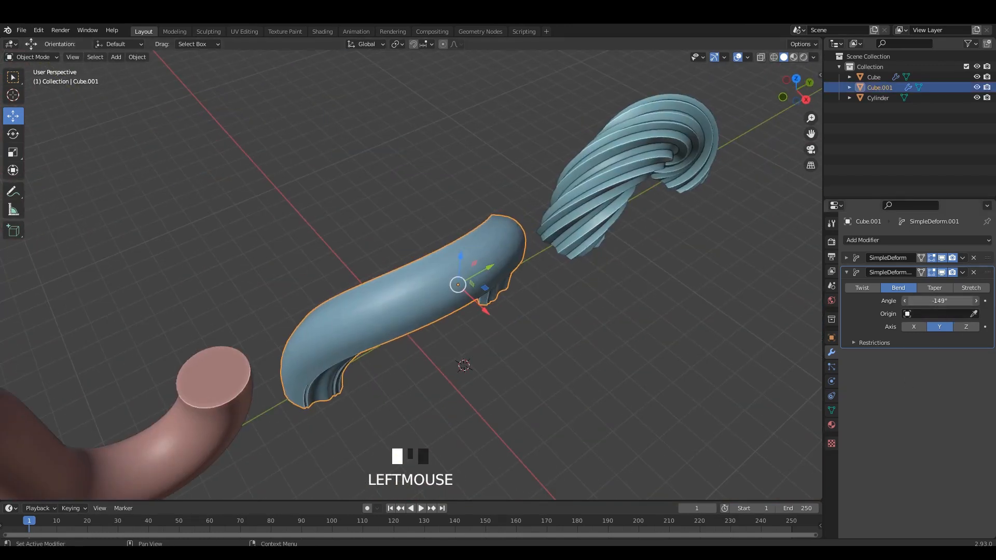
drag(940, 301, 882, 301)
middle_drag(540, 246, 523, 232)
click(515, 232)
- Move the molded arch along Y to the far side of the ridged arch, adjust its spacing, and save the file
scroll(524, 234, down, 4)
click(443, 259)
middle_drag(443, 260, 443, 264)
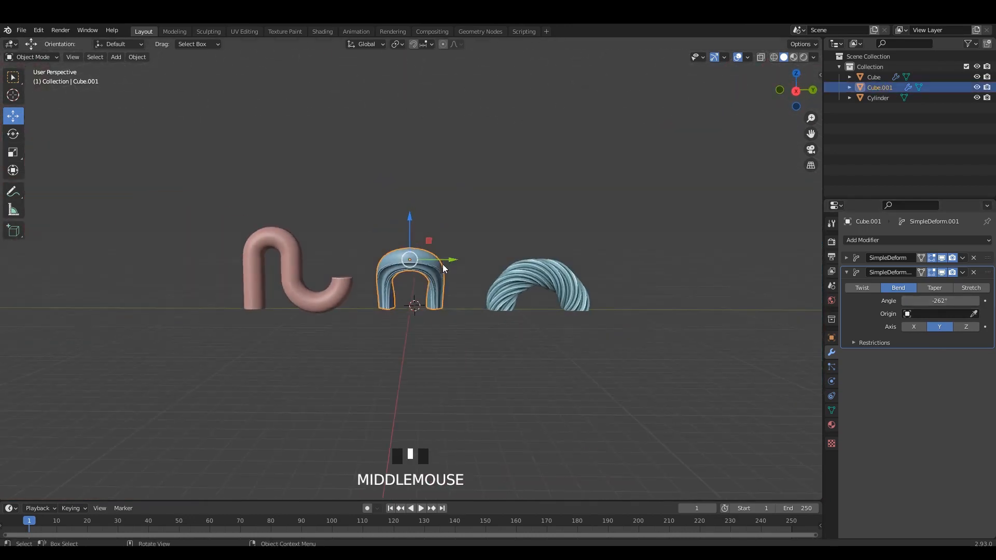
drag(443, 263, 717, 256)
click(717, 260)
shift+middle_drag(718, 260, 584, 278)
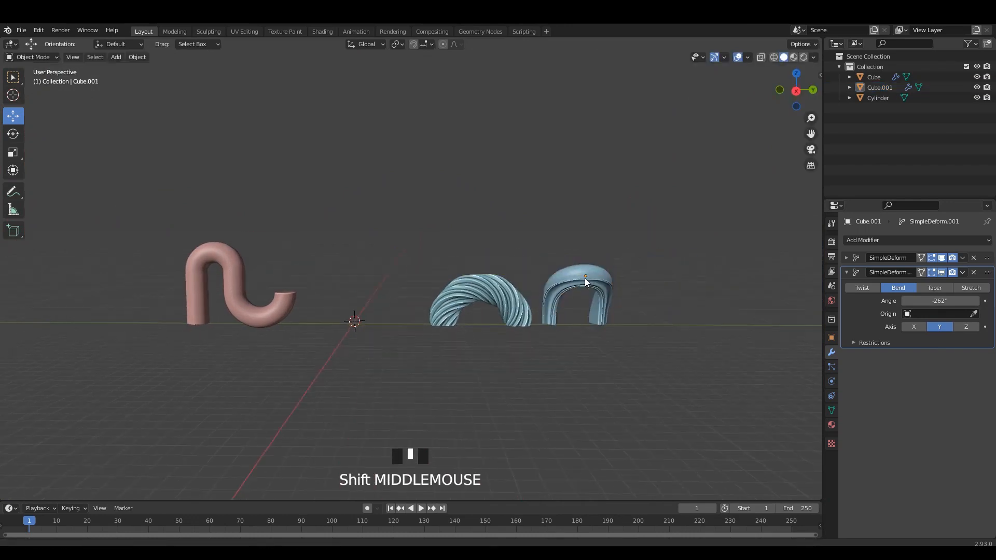
scroll(586, 282, up, 3)
drag(632, 273, 620, 272)
click(697, 238)
shift+middle_drag(668, 270, 702, 270)
middle_drag(671, 268, 527, 248)
key(ctrl+s)
key(shift+a)
mouse_move(294, 221)
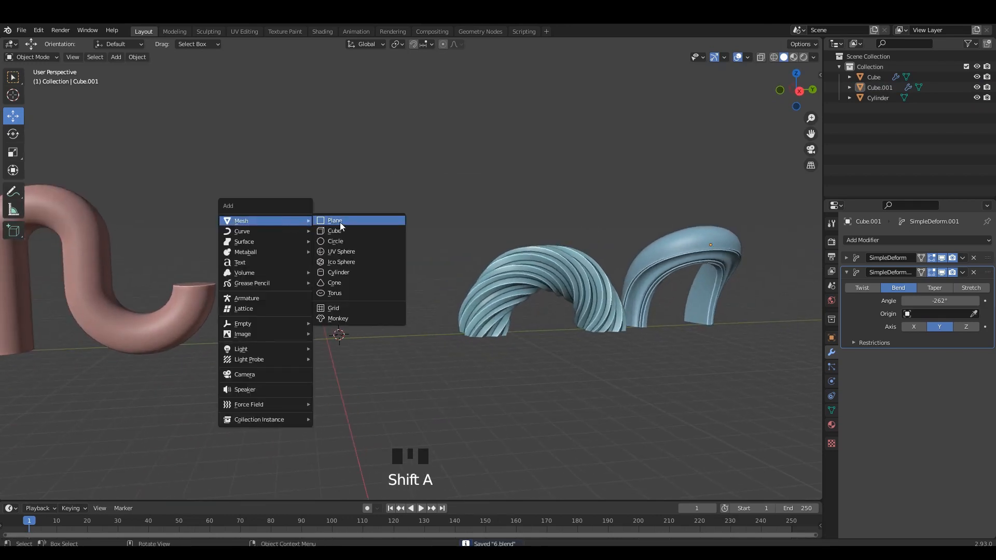
click(339, 229)
scroll(358, 307, up, 2)
shift+middle_drag(358, 309, 347, 306)
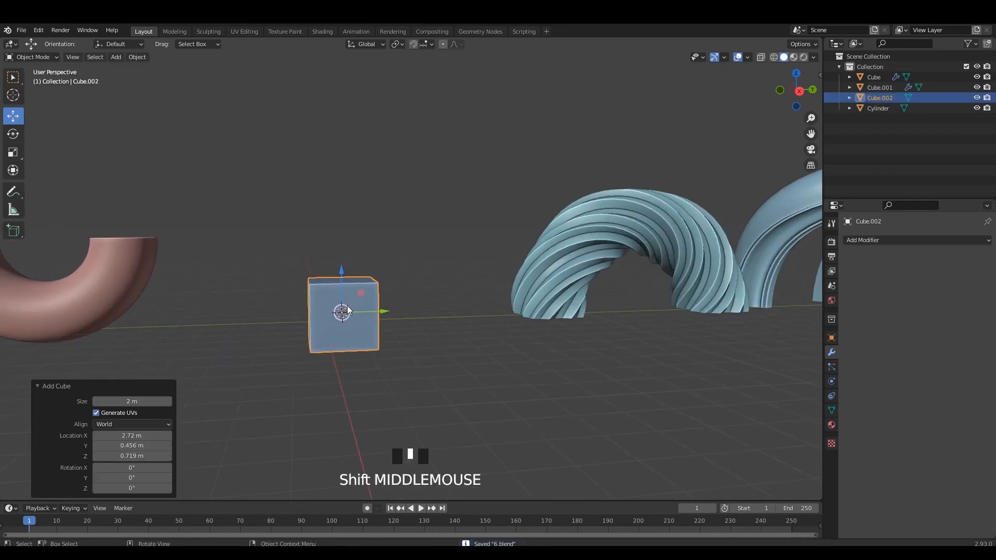
key(x)
click(397, 303)
- Add a cylinder with 32 vertices, a 1 m radius and a 2 m depth at the 3D cursor
key(shift+a)
mouse_move(314, 223)
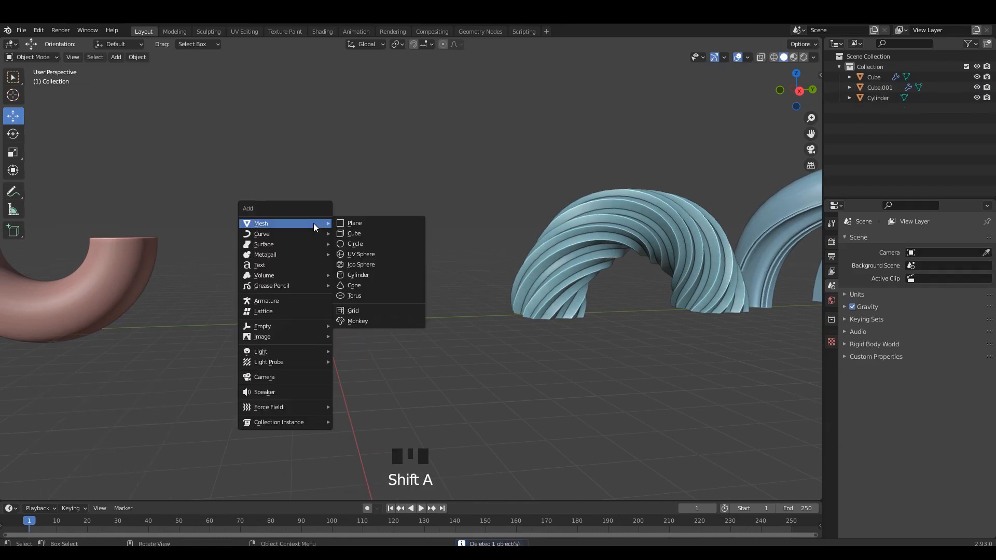
click(356, 275)
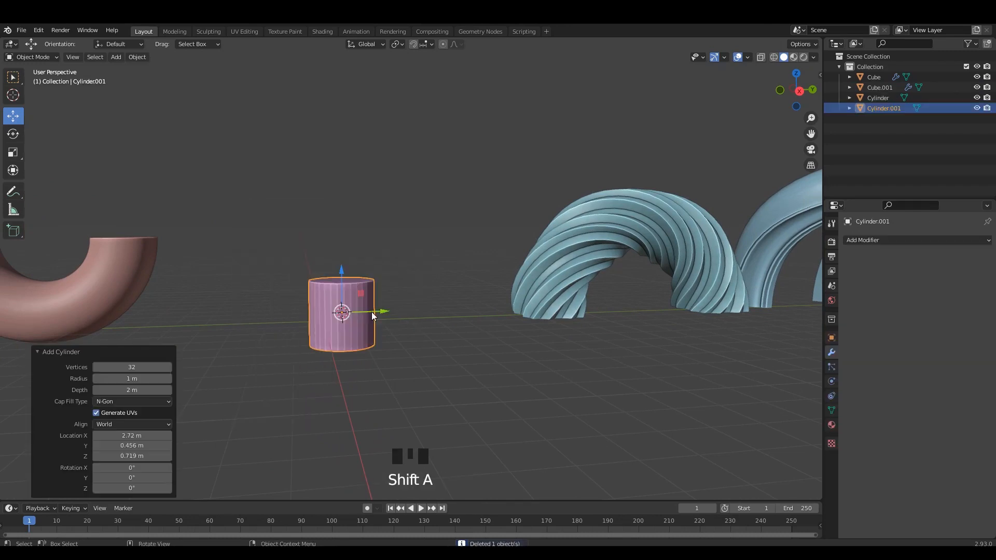
- Move the new cylinder onto the crossing of the X and Y axes, about -2.72 m in X and -0.48 m in Y
mouse_move(373, 315)
alt+middle_down()
mouse_move(384, 298)
mouse_move(359, 311)
alt+middle_up()
scroll(380, 293, up, 2)
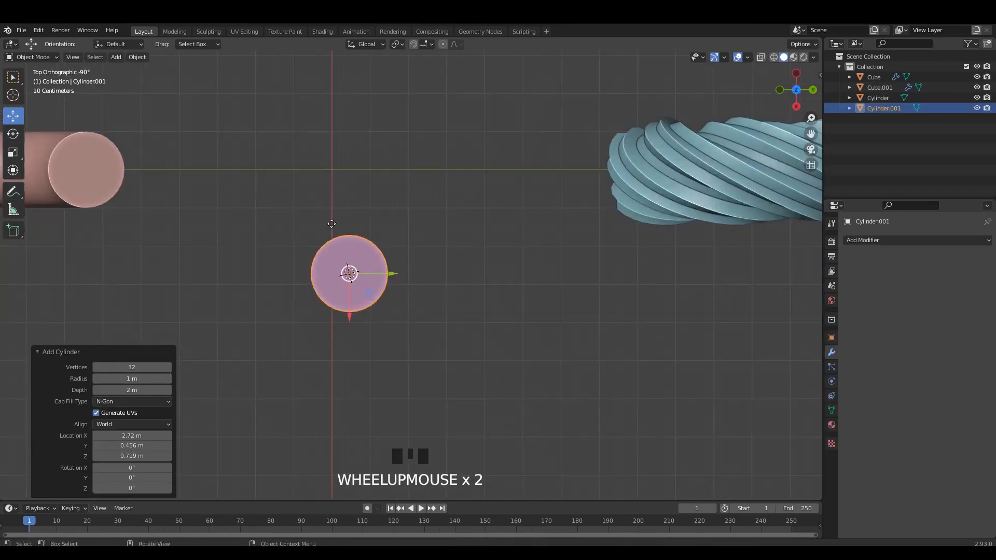
drag(354, 271, 336, 166)
alt+middle_drag(336, 166, 408, 201)
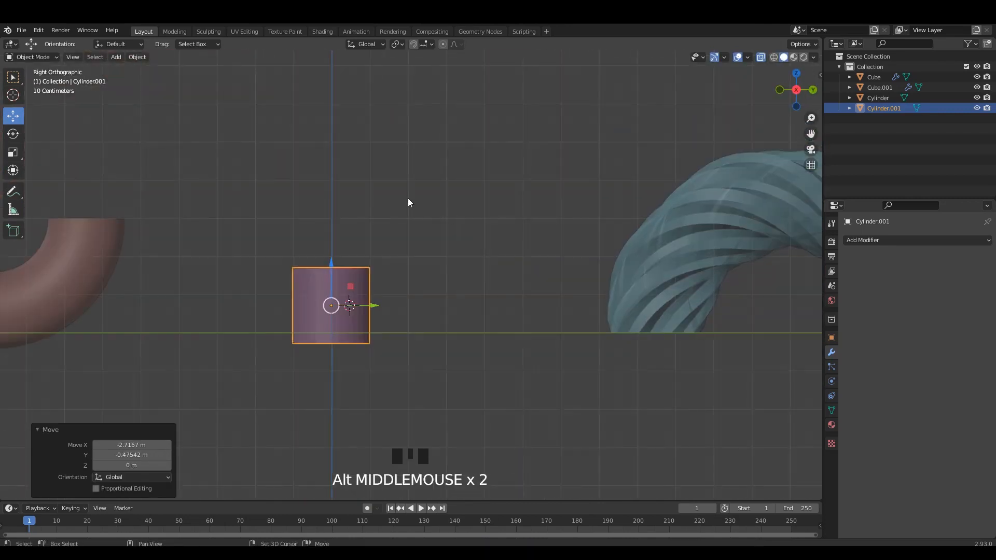
- Shade the cylinder smooth and enable Auto Smooth at 30° in its normals settings
right_click(408, 203)
key(Escape)
key(alt+z)
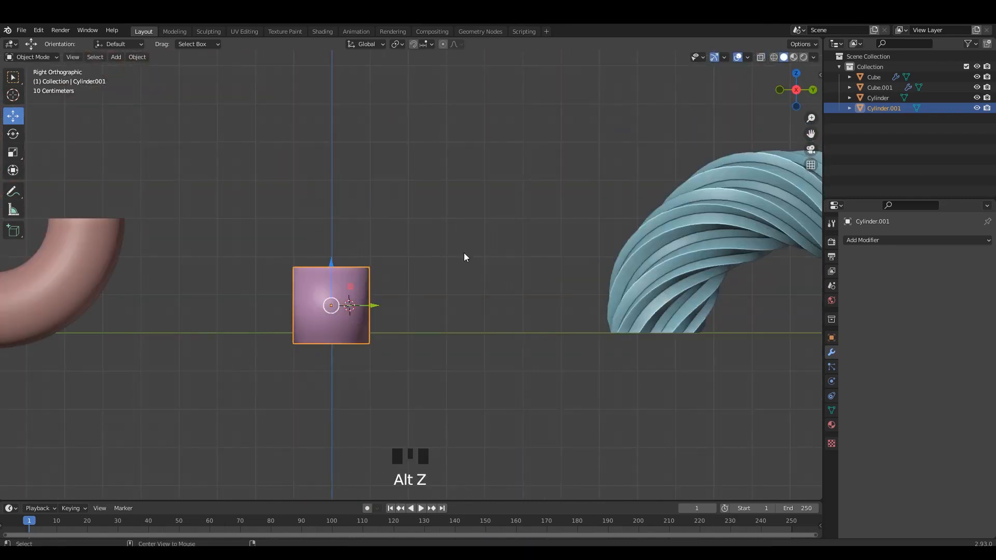
click(832, 410)
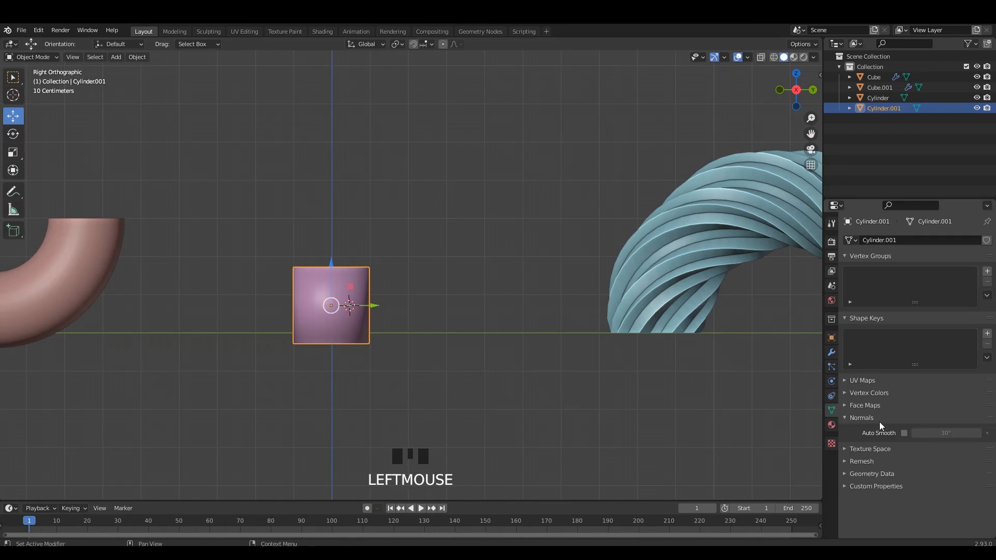
click(905, 433)
click(293, 280)
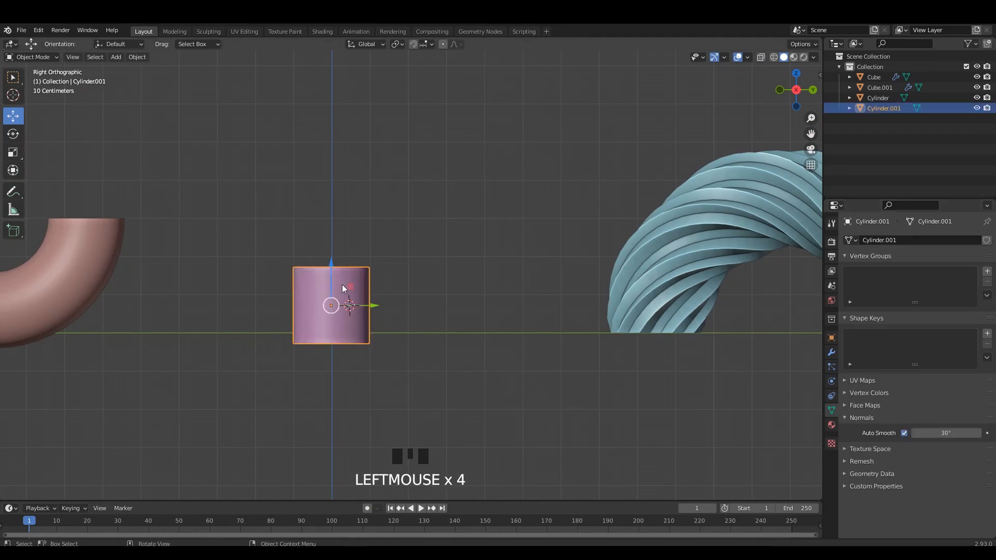
- In Edit Mode, raise the cylinder's top face about 11 m along Z to form a tall column
middle_drag(341, 283, 391, 304)
key(Tab)
click(351, 225)
scroll(378, 263, down, 4)
shift+middle_drag(377, 244, 404, 314)
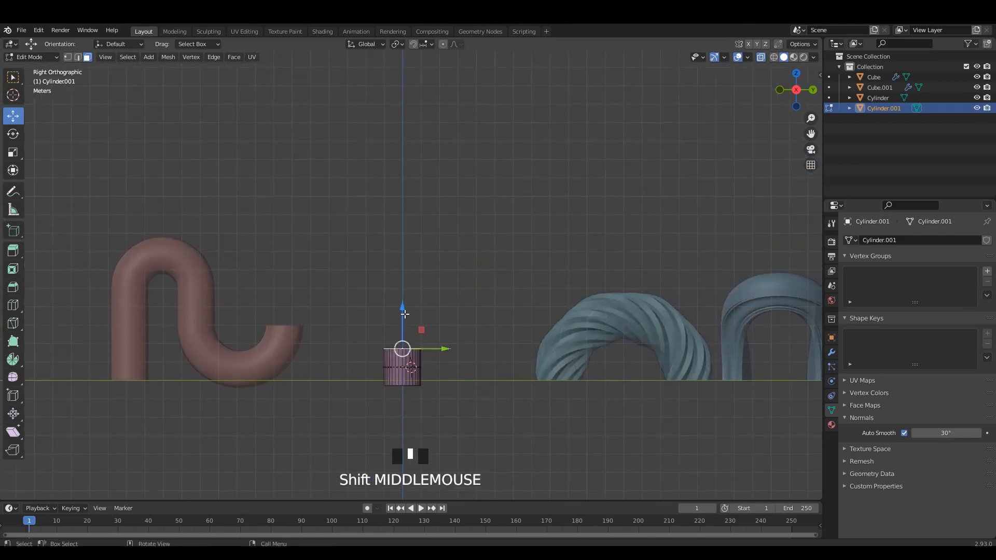
drag(405, 314, 421, 132)
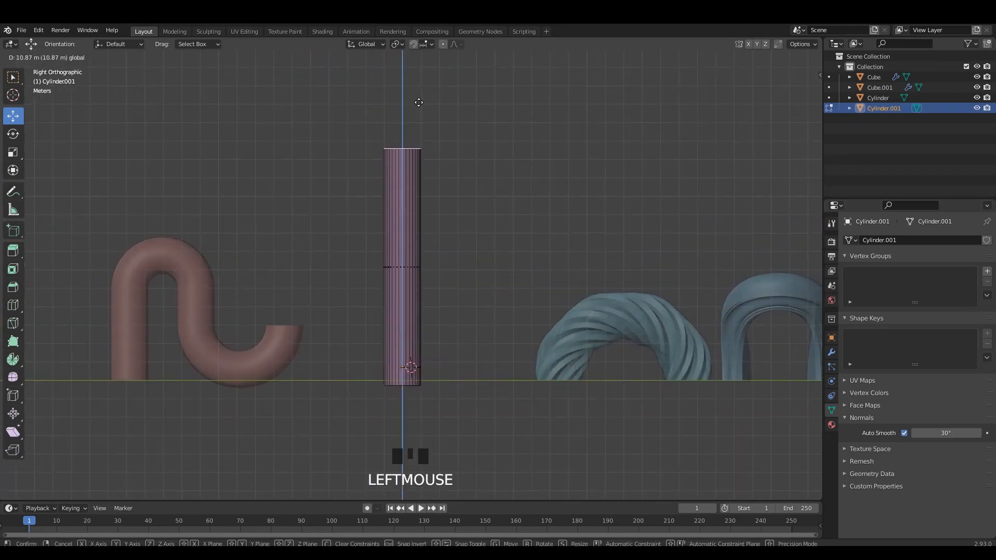
drag(421, 98, 421, 99)
key(alt+z)
- Add 37 evenly spaced horizontal loop cuts along the tall cylinder and return to Object Mode
key(Tab)
click(387, 262)
middle_drag(388, 262, 421, 315)
key(Tab)
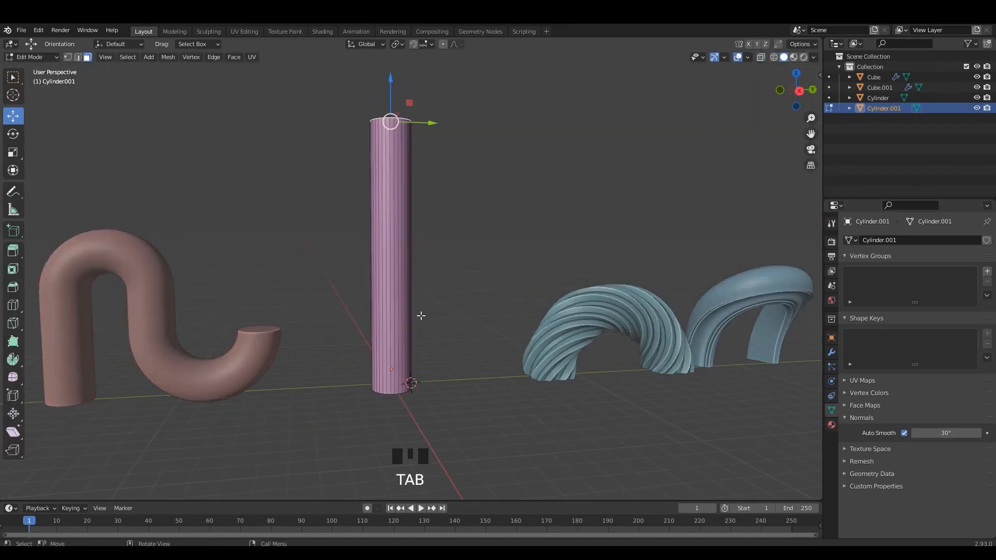
scroll(411, 311, up, 3)
shift+middle_drag(406, 402, 373, 352)
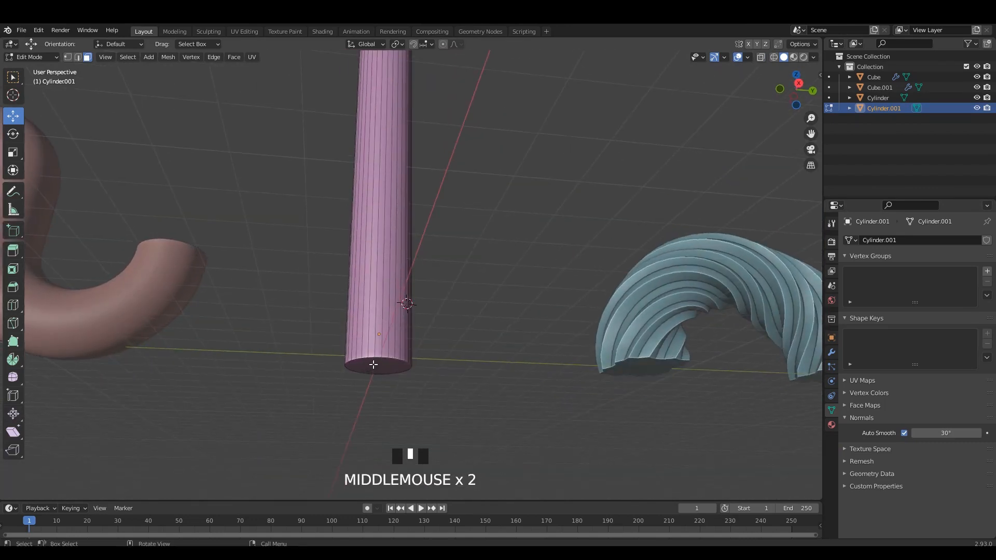
scroll(384, 207, up, 10)
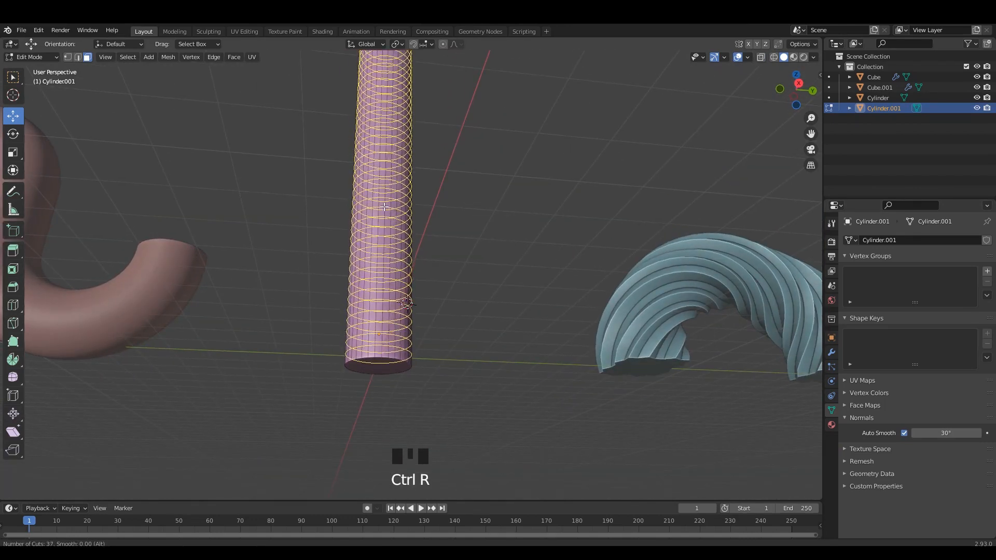
click(384, 207)
key(Tab)
double_click(404, 218)
right_click(403, 218)
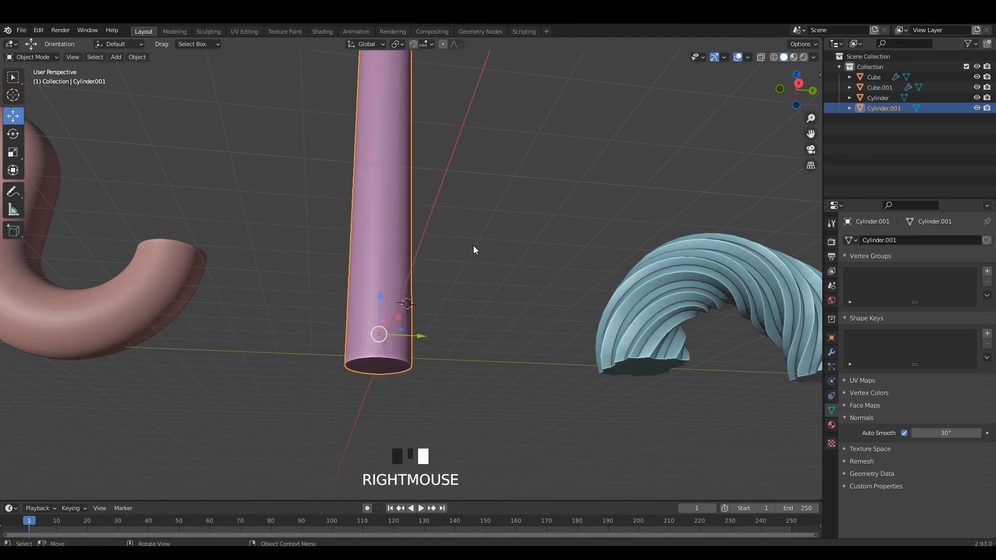
- Apply all transforms to the tall cylinder, set its origin to its geometry, and save the file
alt+middle_drag(474, 249, 434, 283)
key(ctrl+s)
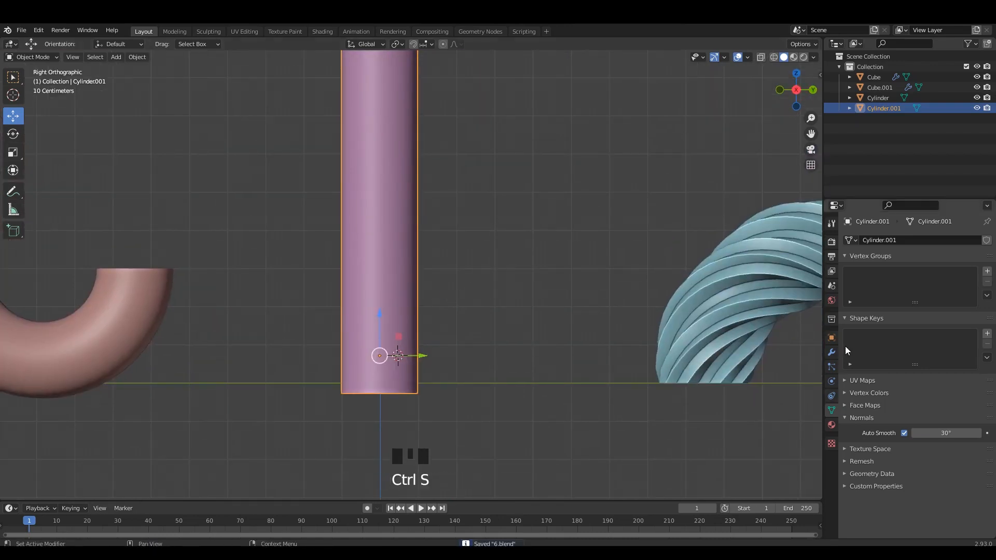
key(ctrl+a)
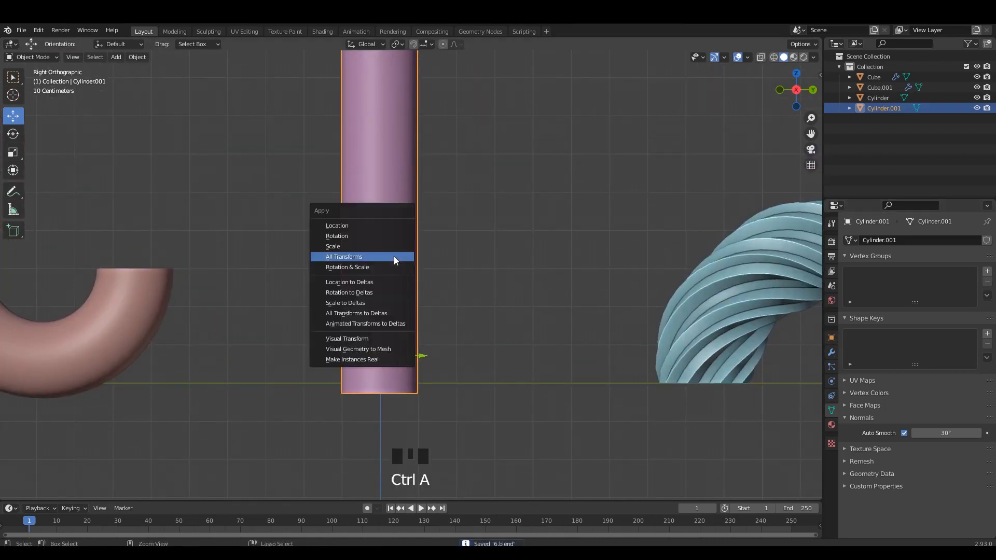
click(394, 261)
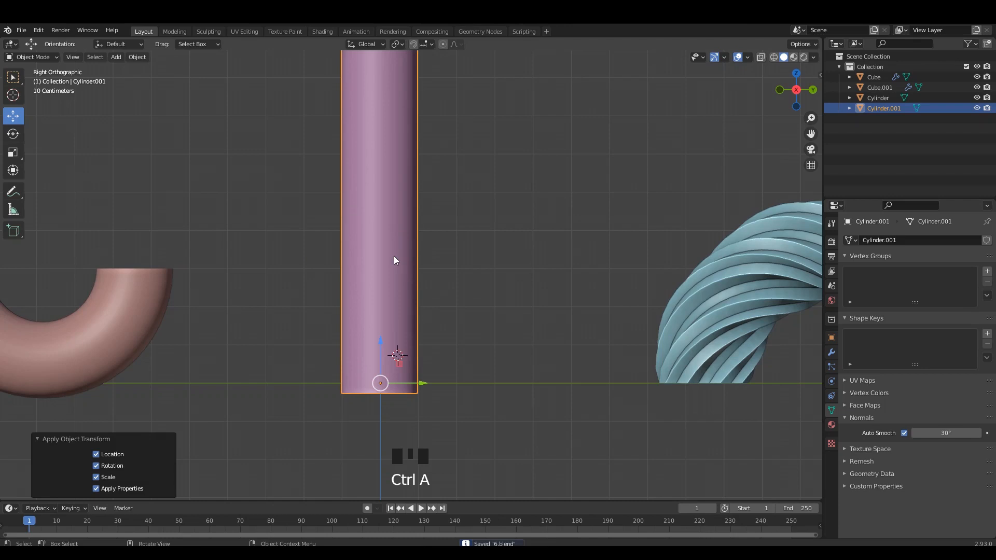
right_click(394, 259)
mouse_move(397, 293)
click(438, 303)
key(ctrl+s)
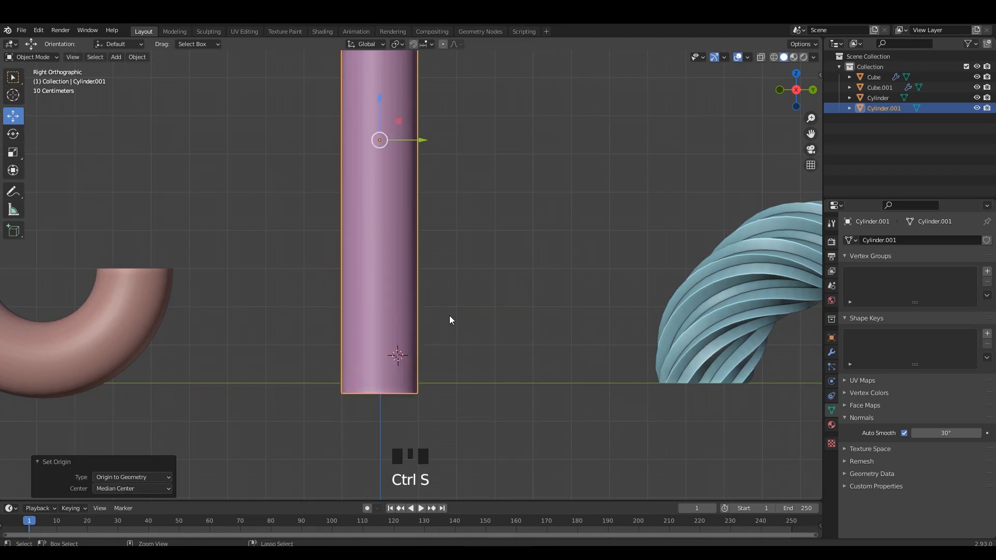
- Shift the cylinder's mesh up until its base meets the origin, and lower the object about 6.37 m to ground level
key(Tab)
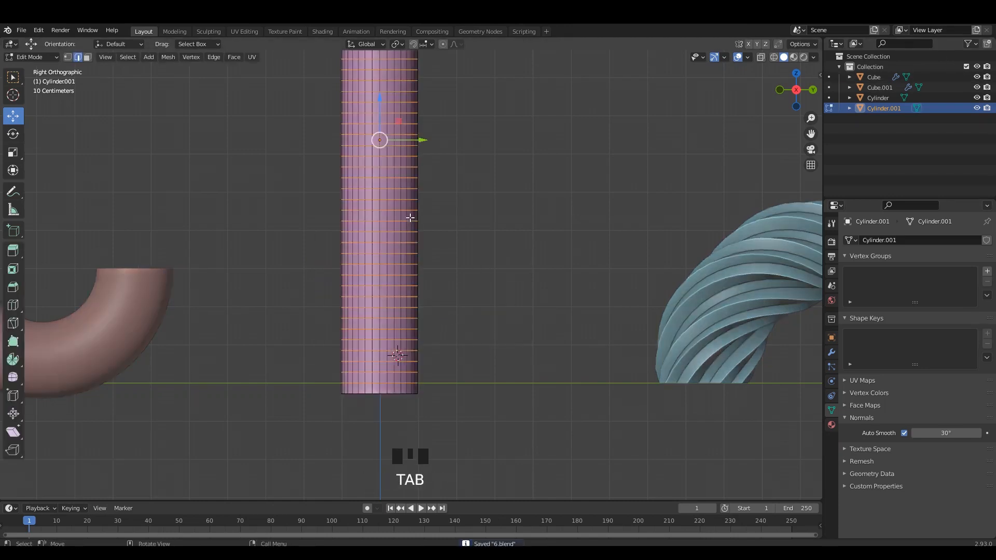
key(a)
shift+middle_drag(405, 229, 390, 192)
drag(387, 161, 383, 454)
scroll(389, 344, down, 2)
drag(392, 106, 392, 330)
key(Tab)
key(ctrl+s)
- Add a Simple Deform modifier to the tall cylinder
scroll(428, 286, up, 1)
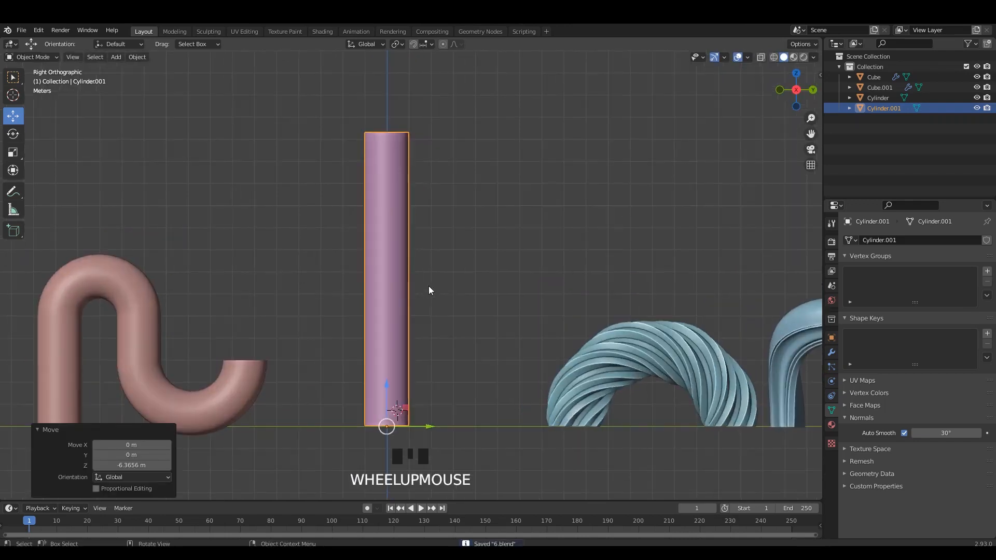
shift+middle_drag(422, 273, 393, 278)
click(392, 239)
middle_drag(392, 240, 467, 270)
click(831, 354)
click(898, 240)
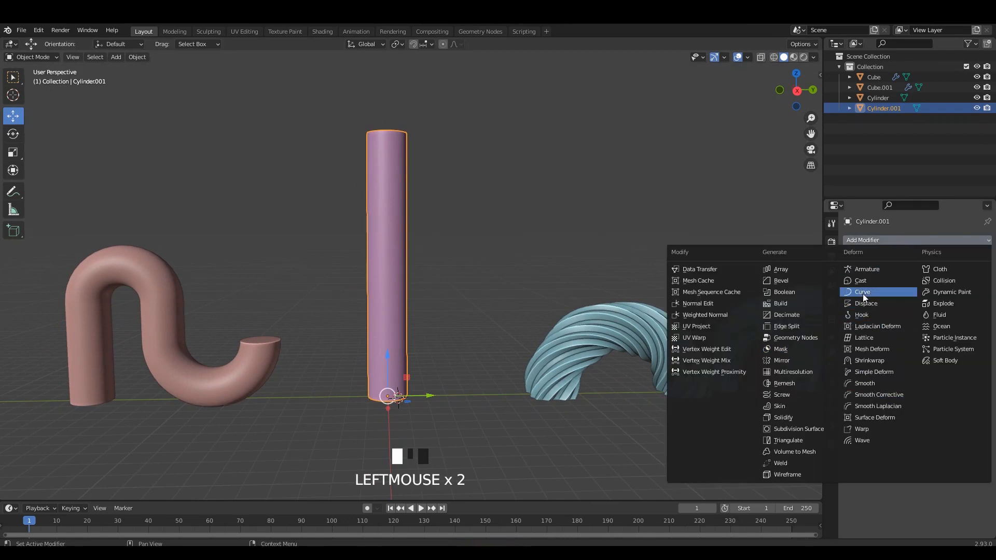
click(876, 372)
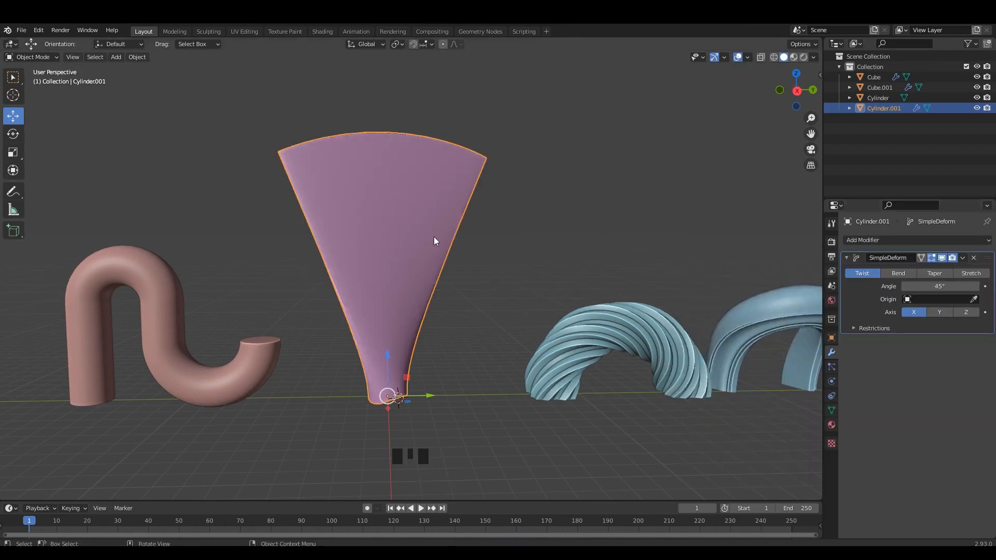
- Switch the cylinder's Simple Deform modifier to Taper, try the Y axis, and set it to Z
middle_drag(434, 237, 559, 259)
click(935, 273)
scroll(558, 260, down, 2)
click(939, 312)
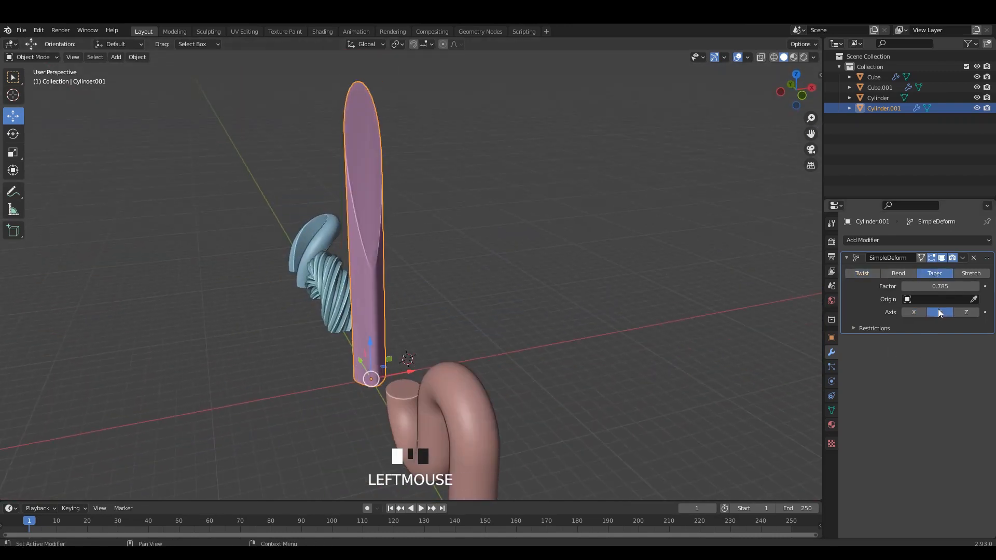
click(967, 312)
middle_drag(447, 270, 488, 258)
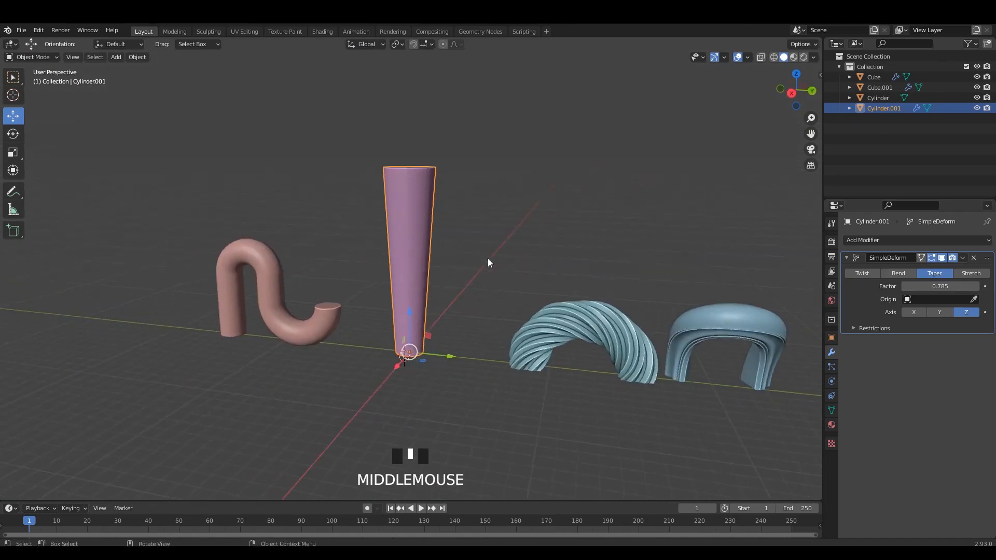
- Set the taper factor to 1.875 and compare the Y and Z axes
scroll(488, 258, up, 2)
mouse_move(932, 291)
mouse_down()
mouse_move(963, 291)
mouse_move(934, 287)
mouse_up()
click(941, 311)
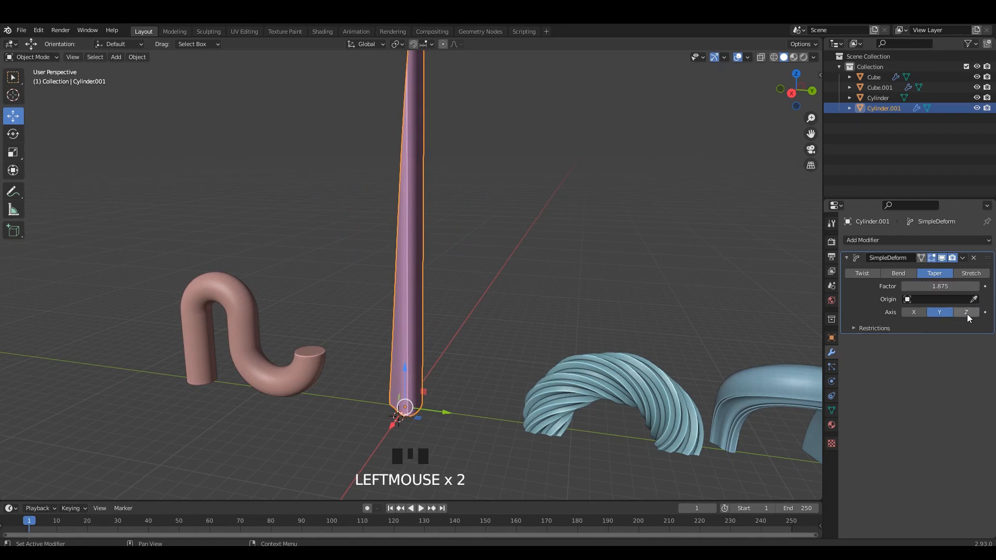
click(967, 313)
- Switch the modifier to Stretch with a factor of 0.145 and try it along the X axis
click(972, 273)
middle_drag(567, 244, 540, 261)
scroll(510, 214, down, 6)
drag(939, 286, 737, 286)
scroll(525, 249, up, 2)
click(930, 312)
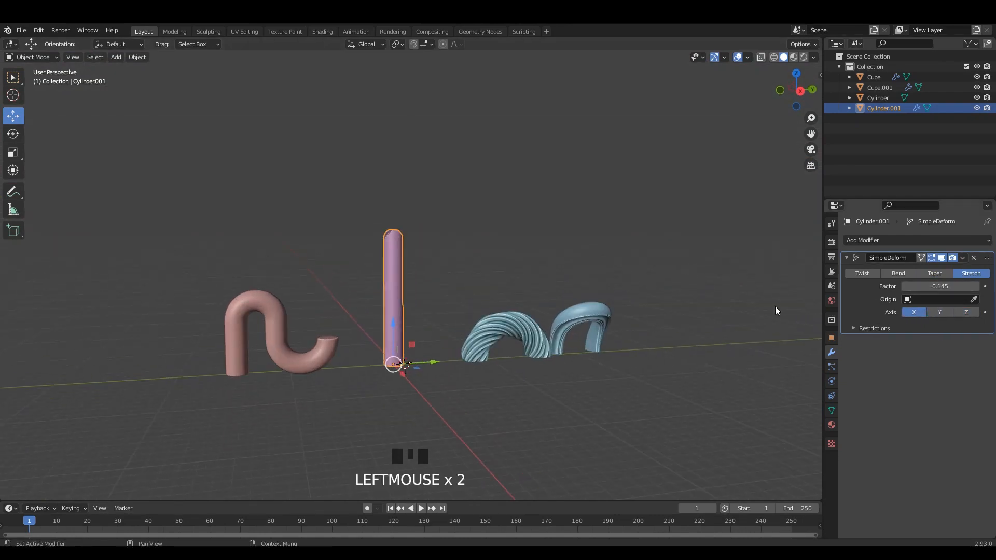
- Set the stretch axis to Z and the factor to 0.075 so the cylinder flares toward its upper end
scroll(472, 285, up, 2)
middle_drag(472, 285, 570, 269)
click(966, 312)
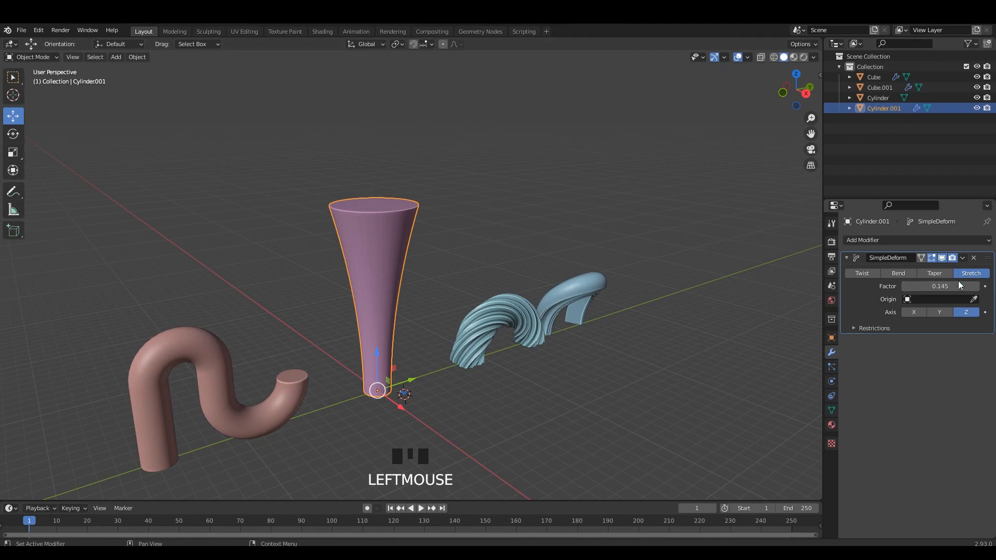
mouse_move(961, 286)
mouse_down()
mouse_move(851, 286)
mouse_move(947, 286)
mouse_up()
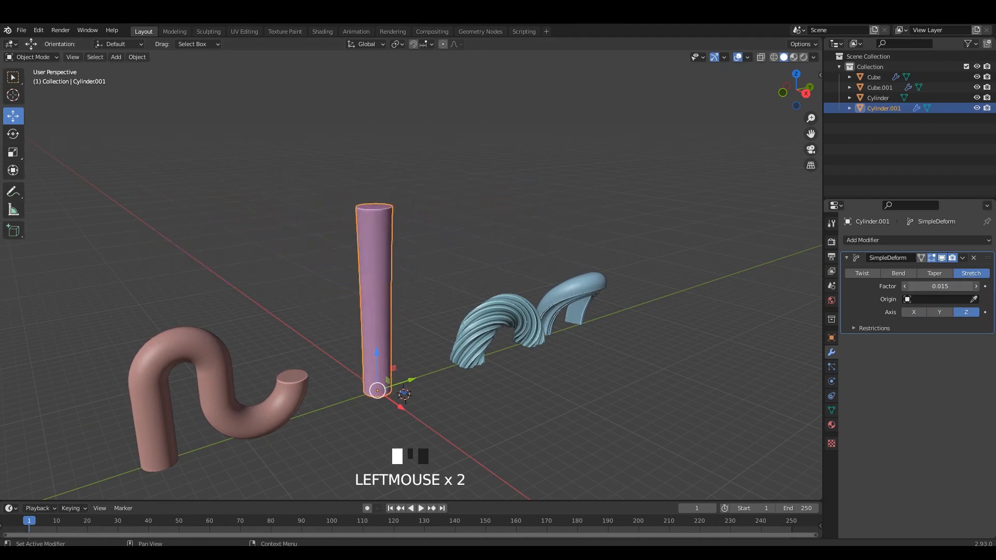
middle_drag(489, 263, 473, 255)
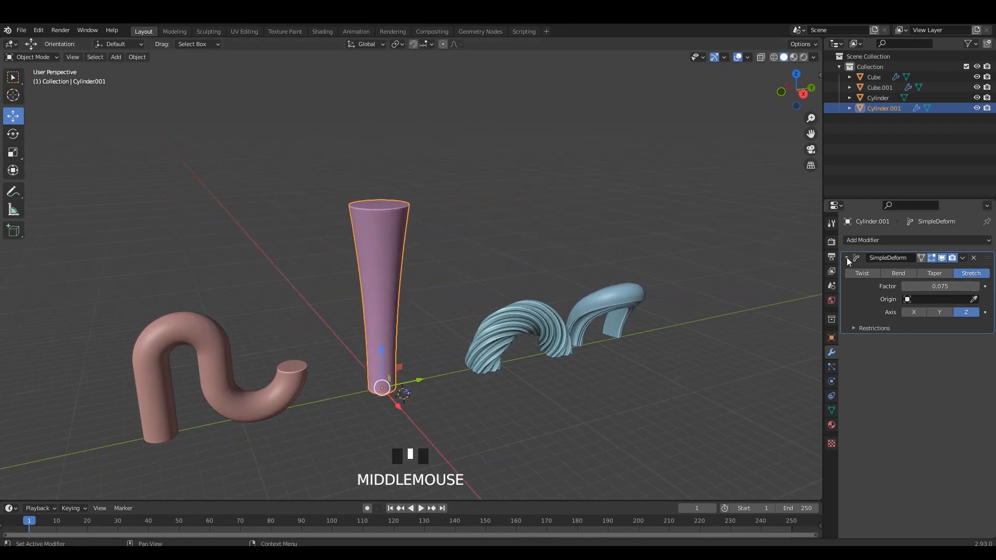
- Duplicate the cylinder's Stretch modifier and try the copy along the Y and X axes
click(964, 258)
click(915, 301)
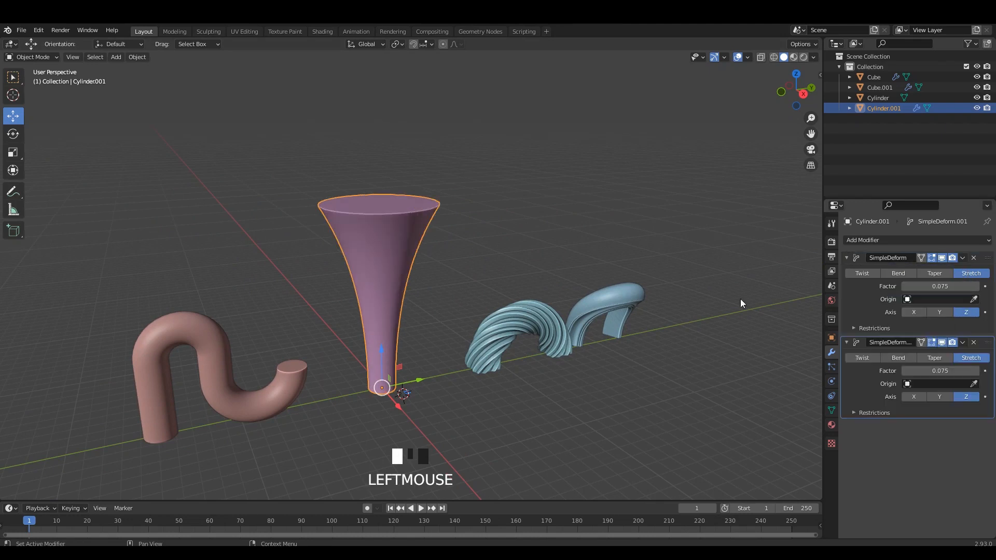
shift+middle_drag(740, 301, 745, 291)
click(944, 397)
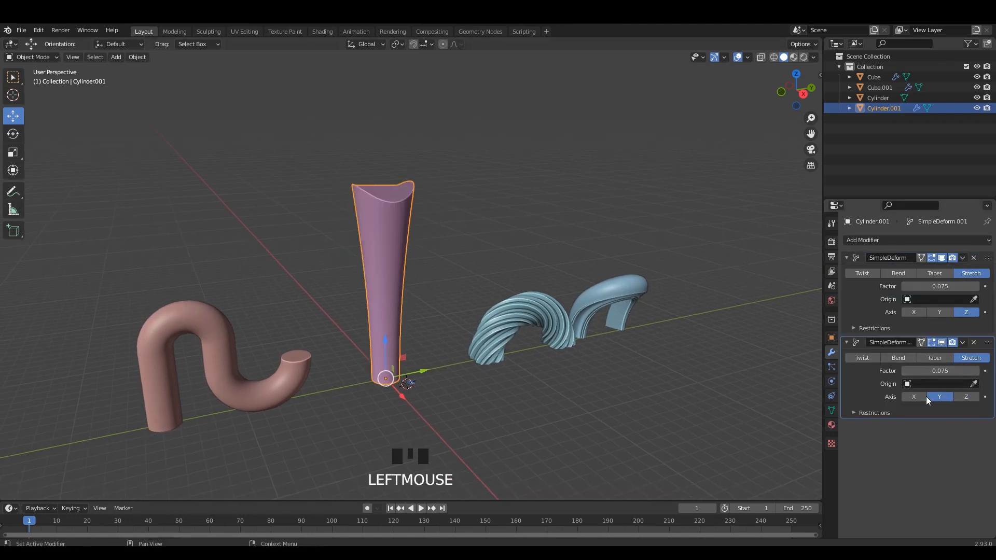
click(916, 397)
middle_drag(454, 299, 921, 413)
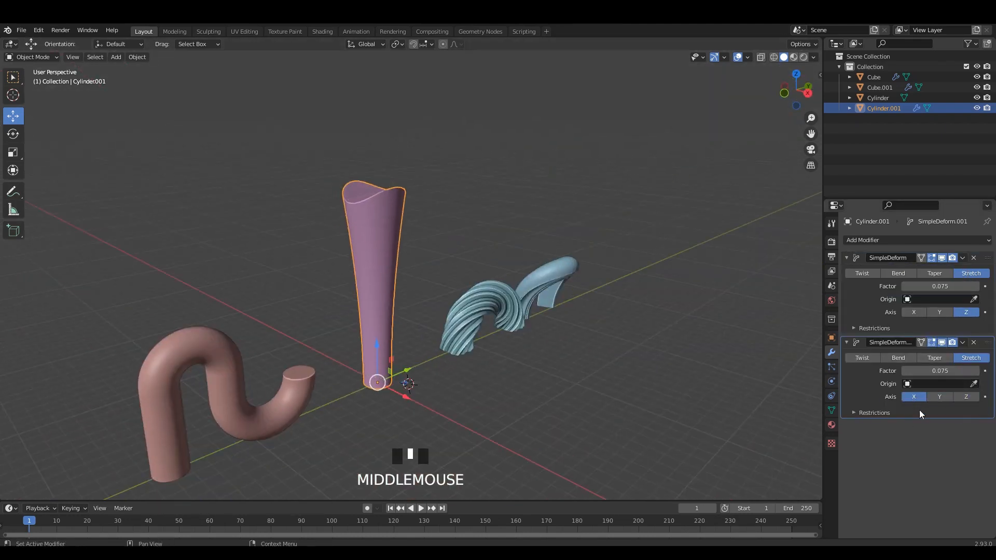
- Change the second modifier to Bend about the Y axis with an angle of -177°
middle_drag(887, 361, 954, 396)
drag(941, 370, 856, 370)
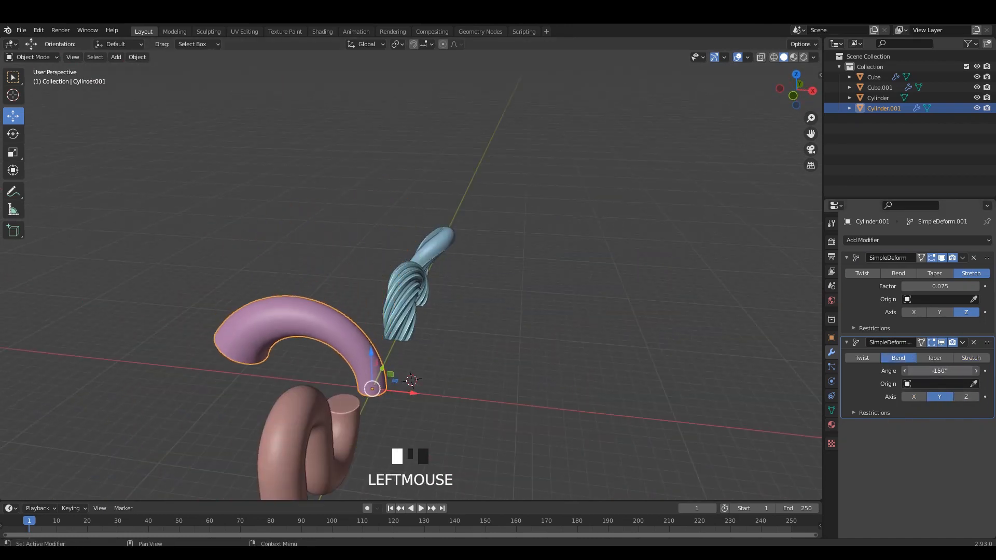
middle_drag(619, 332, 419, 333)
scroll(419, 333, up, 2)
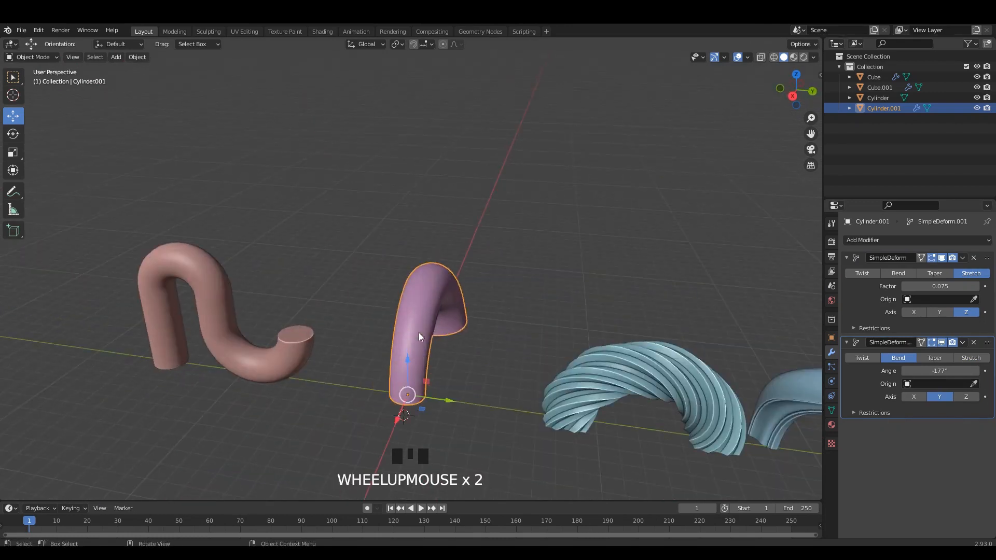
scroll(464, 307, up, 1)
shift+middle_drag(464, 307, 465, 276)
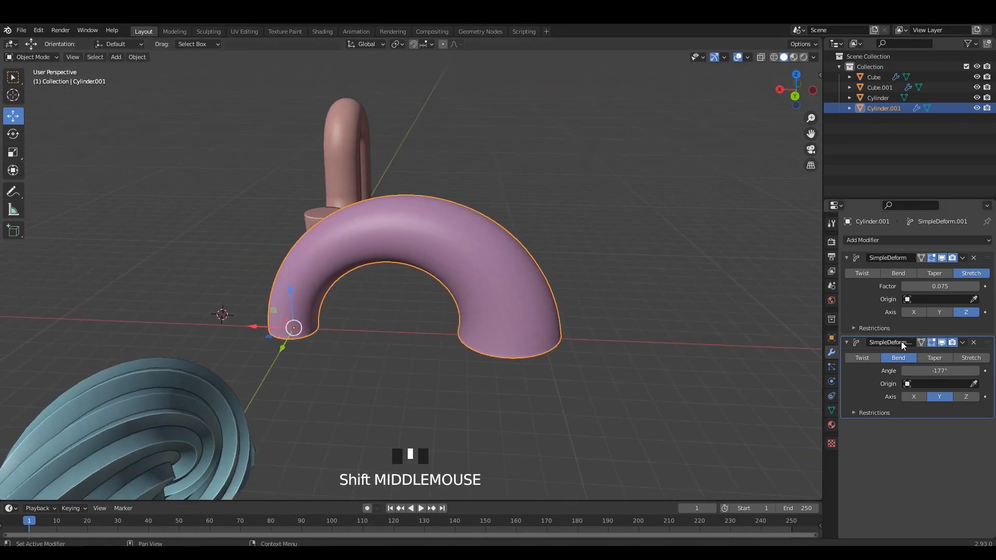
- Try a bend angle of 180° on the second modifier and set it to 360°
click(940, 371)
text(180)
key(Return)
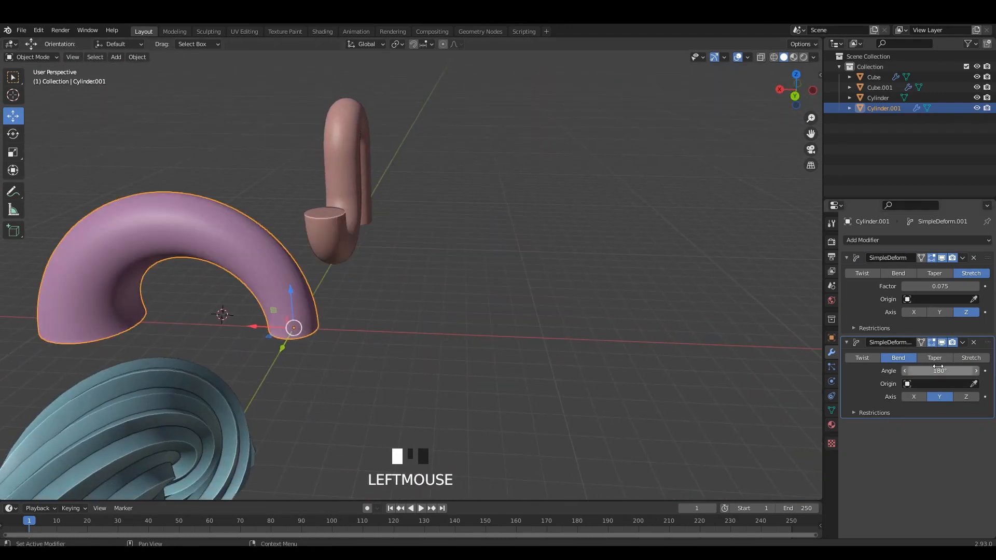
text(360)
key(Return)
click(517, 305)
scroll(254, 282, down, 1)
middle_drag(254, 281, 496, 279)
click(587, 379)
scroll(581, 363, down, 2)
- Rotate the looped cylinder 180° in top view, turn it again until its loop lies along the Y axis, and save the file
alt+middle_drag(581, 363, 546, 324)
alt+middle_drag(432, 307, 429, 332)
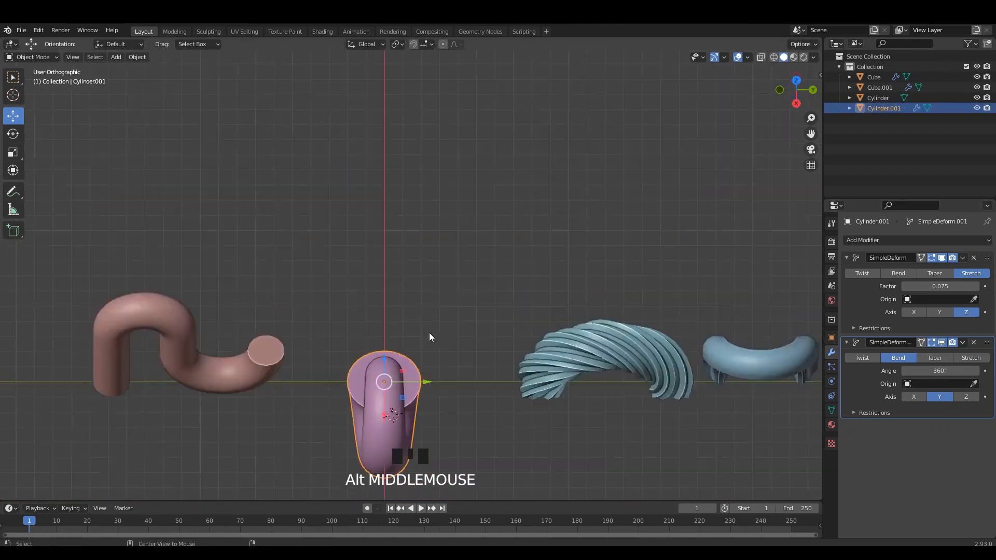
shift+middle_drag(484, 414, 515, 377)
text(r1)
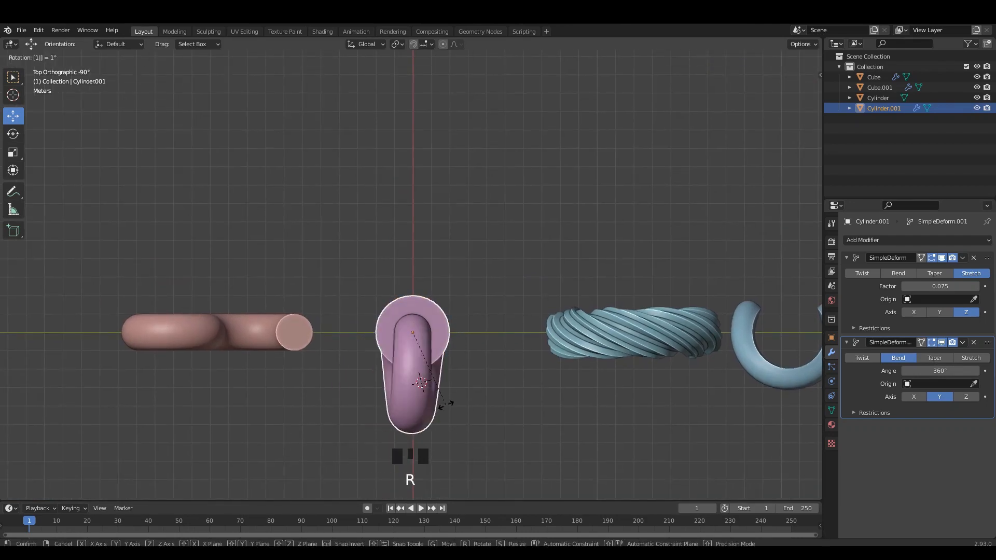
text(80)
key(Return)
key(r)
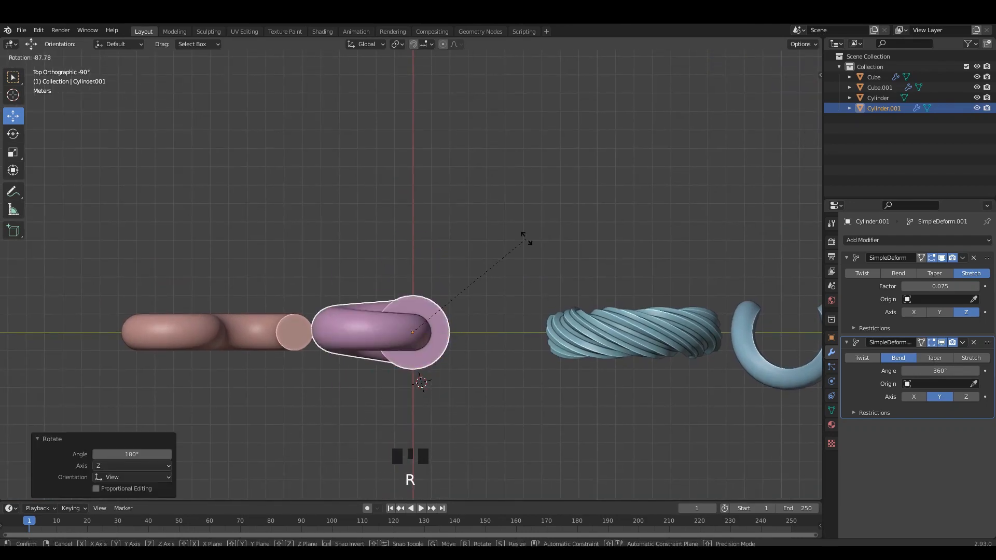
key(ctrl+s)
- Raise the looped cylinder along Z until its lowest point rests at ground level
alt+middle_drag(467, 295, 536, 272)
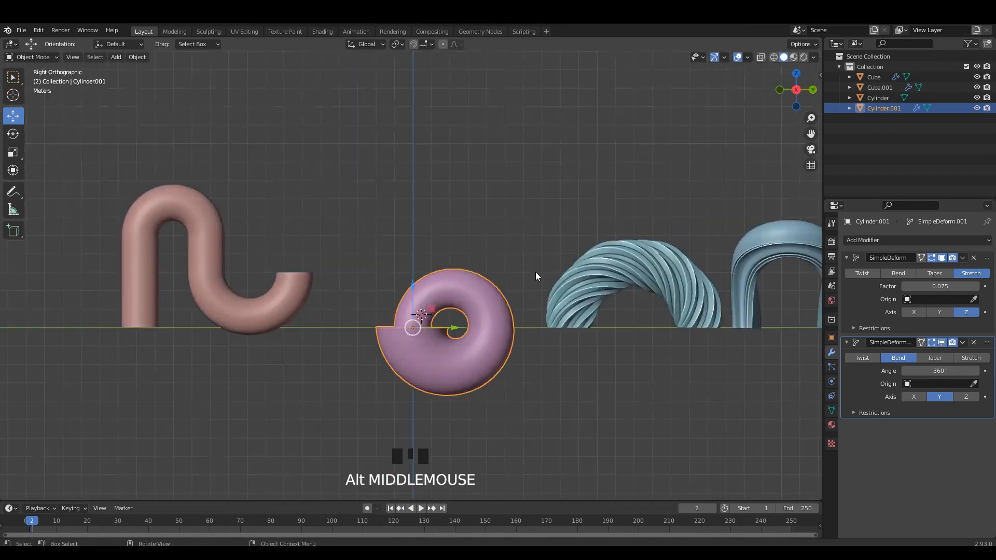
scroll(422, 359, up, 2)
drag(411, 328, 413, 252)
middle_drag(573, 147, 514, 237)
click(460, 264)
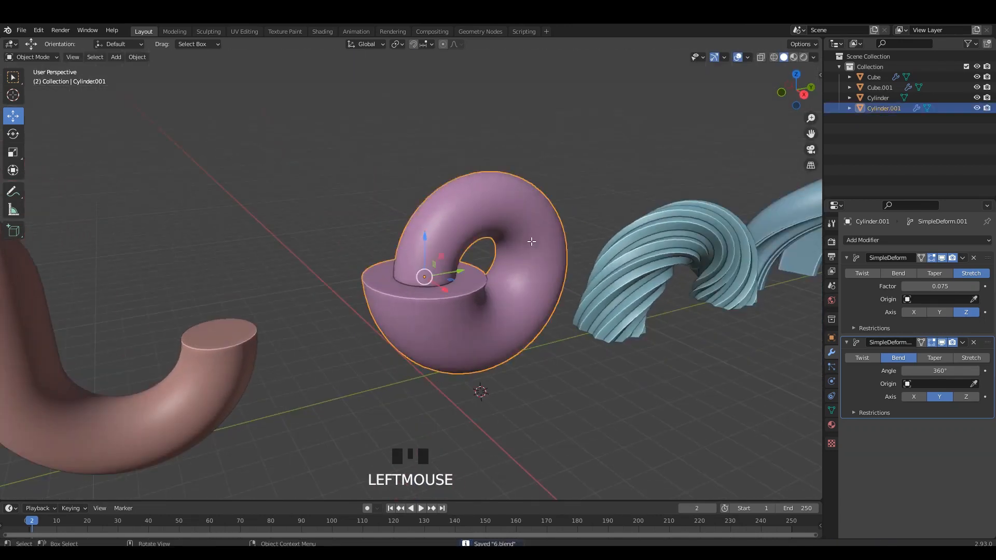
- Enable the On Cage display for the cylinder's Bend modifier so its edit mesh follows the deformed shape
key(Tab)
scroll(460, 264, up, 5)
mouse_move(461, 264)
shift+middle_down()
mouse_move(484, 269)
mouse_move(420, 249)
mouse_move(462, 265)
shift+middle_up()
scroll(484, 269, down, 1)
scroll(456, 258, up, 2)
click(468, 279)
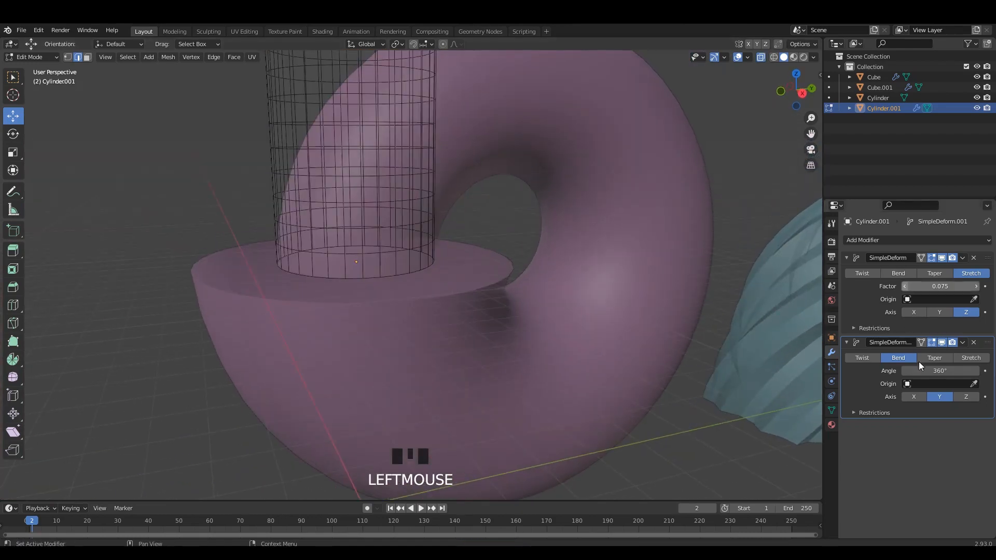
click(921, 343)
key(Tab)
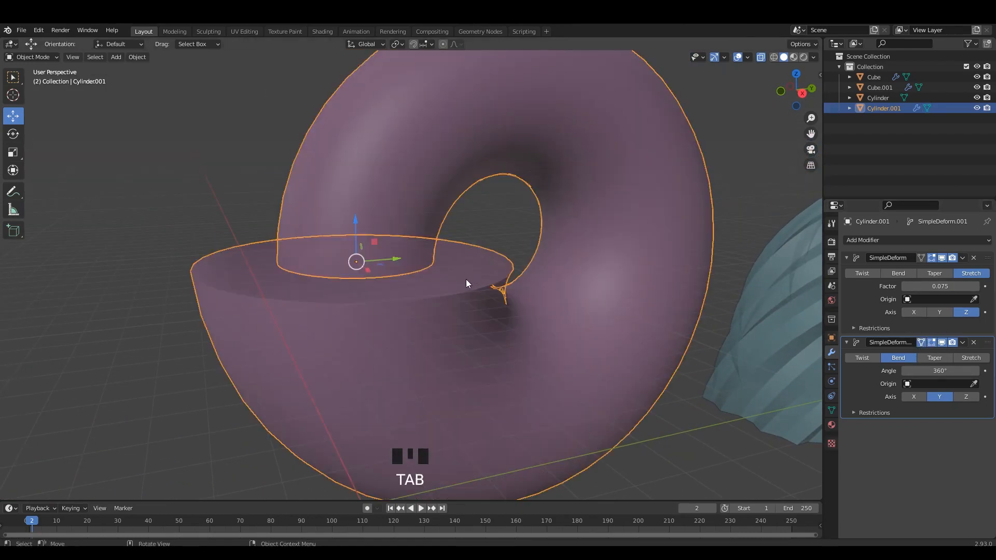
- Turn off X-ray, select the cylinder's wide end-cap face in edit mode, and save the file
key(alt+z)
key(Tab)
click(471, 267)
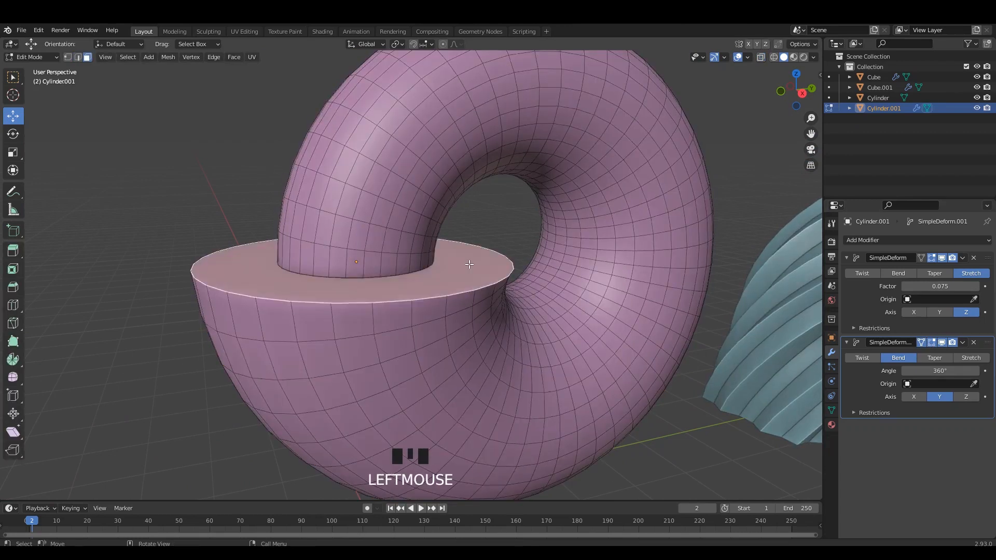
key(ctrl+s)
scroll(481, 266, up, 1)
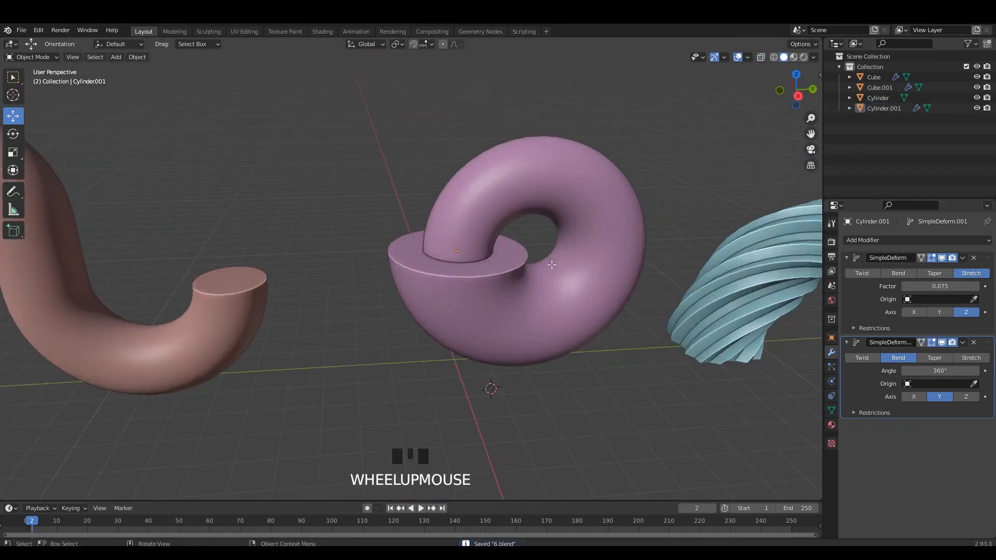
- Toggle the looped cylinder's edit mode and try another angle on its Bend modifier
key(Tab)
key(Tab)
key(Tab)
click(595, 214)
shift+middle_drag(631, 248, 589, 262)
mouse_move(935, 371)
mouse_down()
mouse_move(877, 370)
mouse_move(947, 371)
mouse_up()
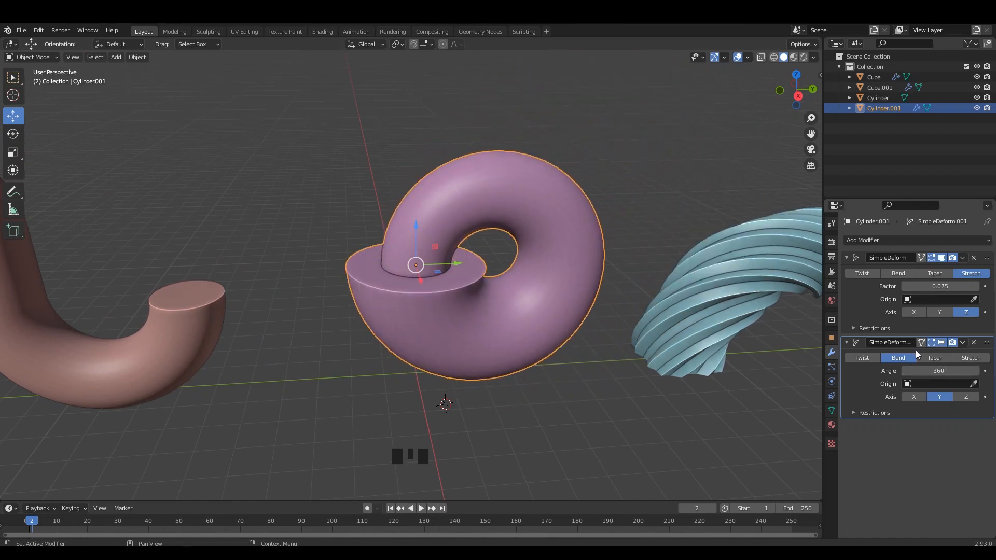
- Move the looped cylinder along Y by about 1.92 m, 23.4 m and 0.44 m to stand past the smooth blue arch, saving the file
scroll(623, 222, down, 2)
alt+middle_drag(605, 221, 604, 232)
key(ctrl+s)
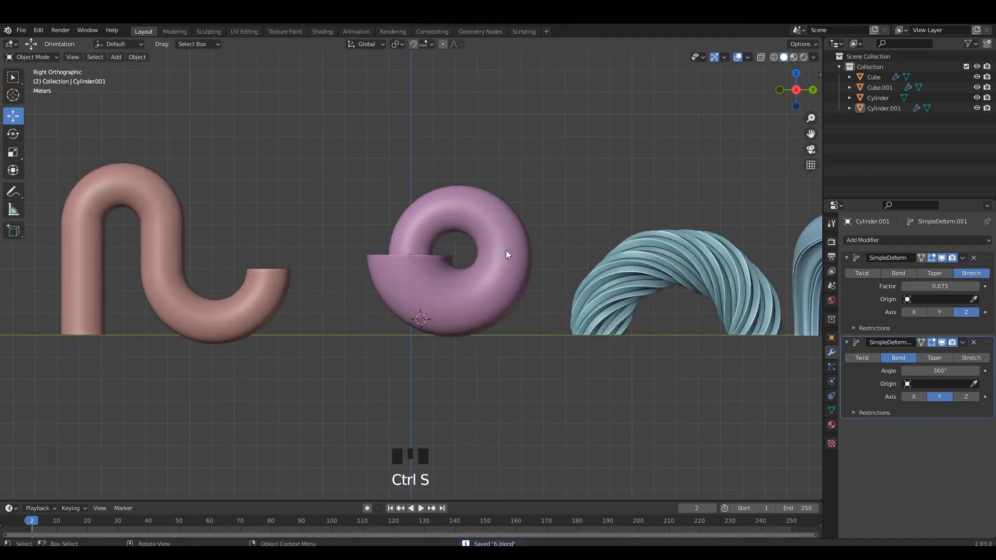
drag(496, 253, 497, 253)
scroll(514, 243, down, 2)
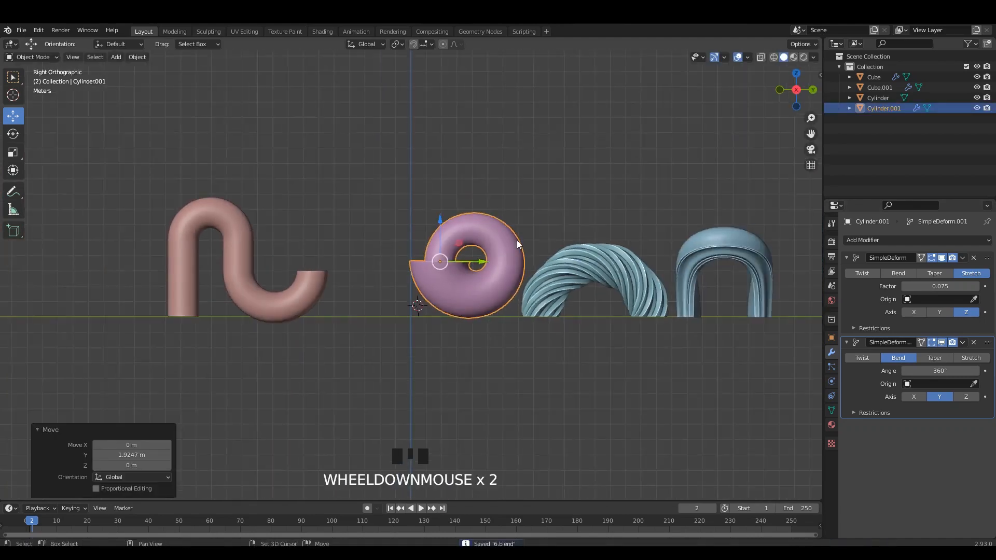
shift+middle_drag(517, 242, 375, 239)
key(ctrl+s)
drag(346, 258, 693, 268)
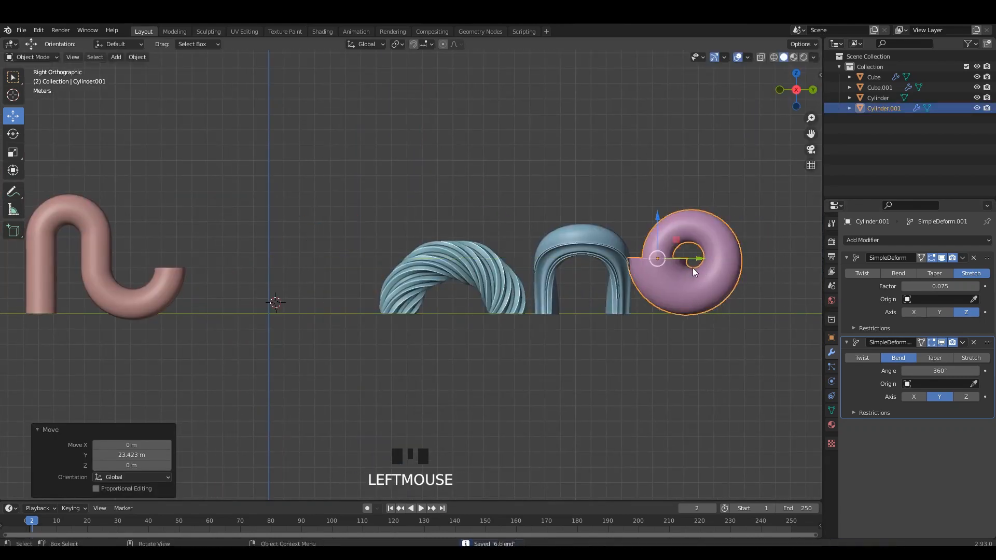
middle_drag(692, 268, 518, 249)
scroll(518, 249, up, 2)
scroll(506, 157, up, 1)
click(503, 161)
middle_drag(534, 169, 597, 235)
click(630, 240)
shift+middle_drag(597, 235, 546, 248)
- Set the smooth blue arch's first bend angle to 192° and its second bend angle to -252°
double_click(407, 227)
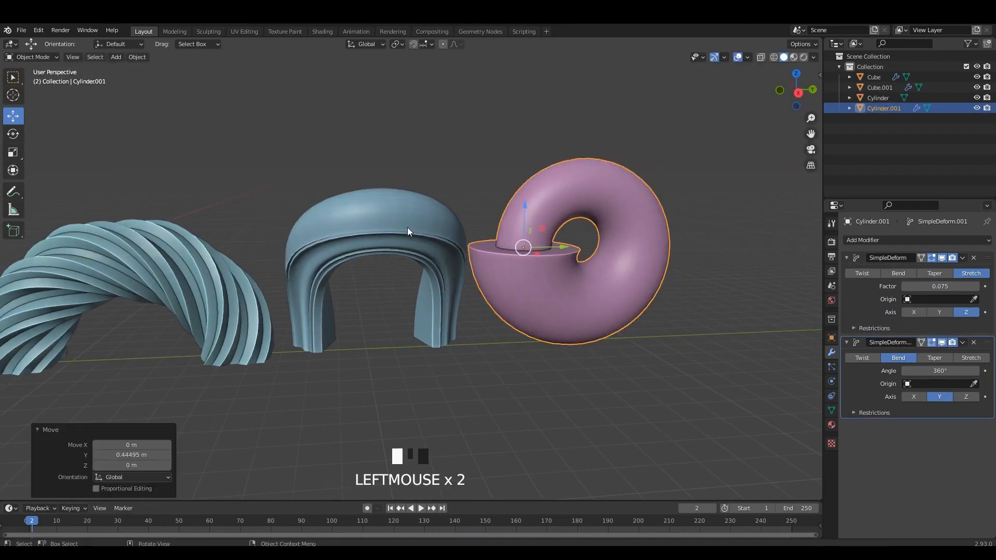
middle_drag(407, 228, 671, 276)
click(848, 257)
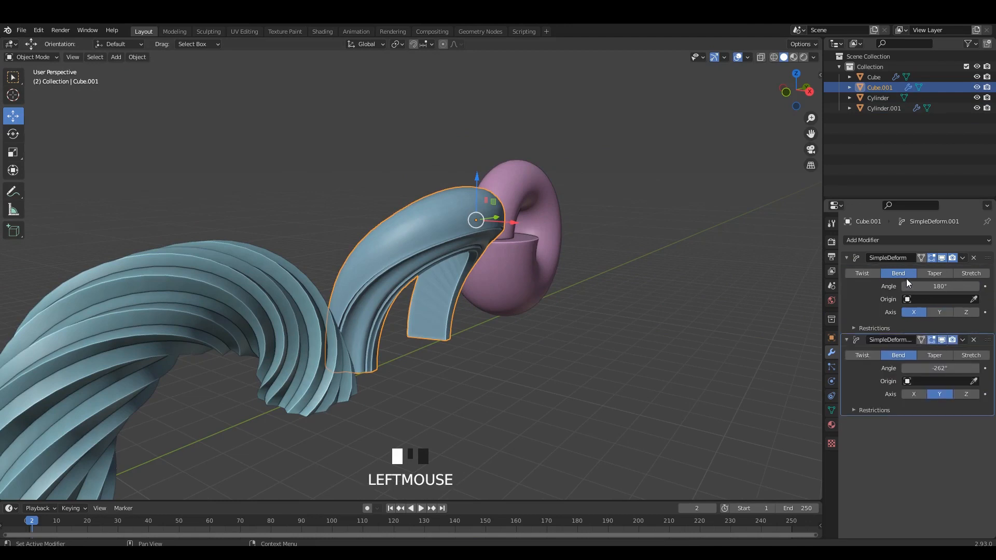
drag(940, 287, 954, 286)
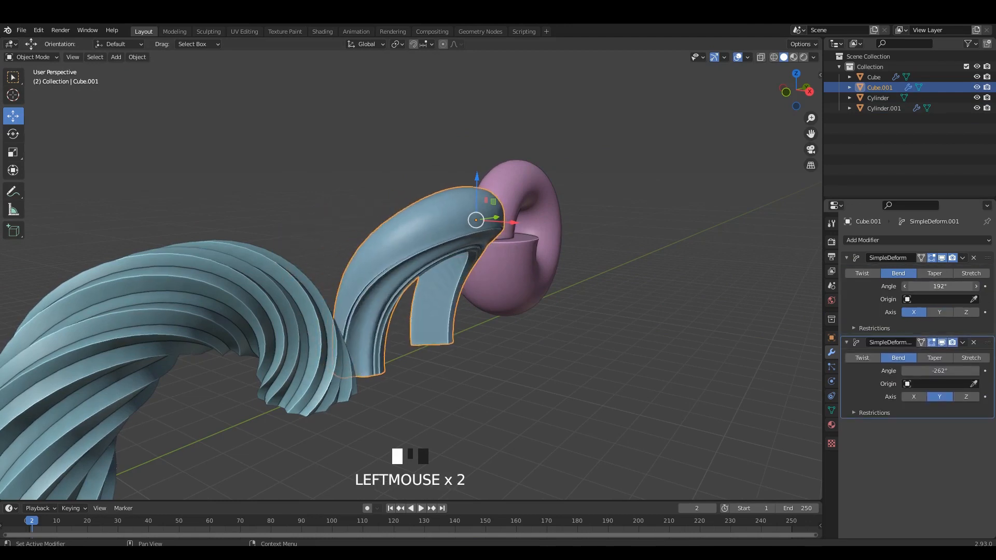
drag(941, 371, 946, 371)
middle_drag(671, 318, 753, 315)
- Try the Y axis on the smooth blue arch's first Bend modifier and undo it
click(940, 312)
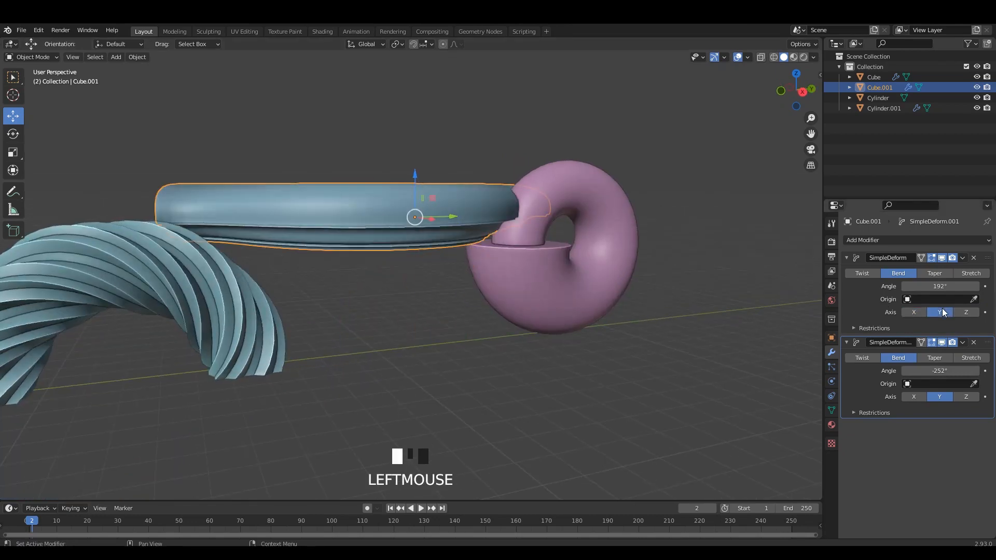
middle_drag(514, 194, 521, 238)
key(ctrl+z)
- Duplicate the smooth blue arch and move the copy about 6.19 m along X
click(559, 240)
key(shift+d)
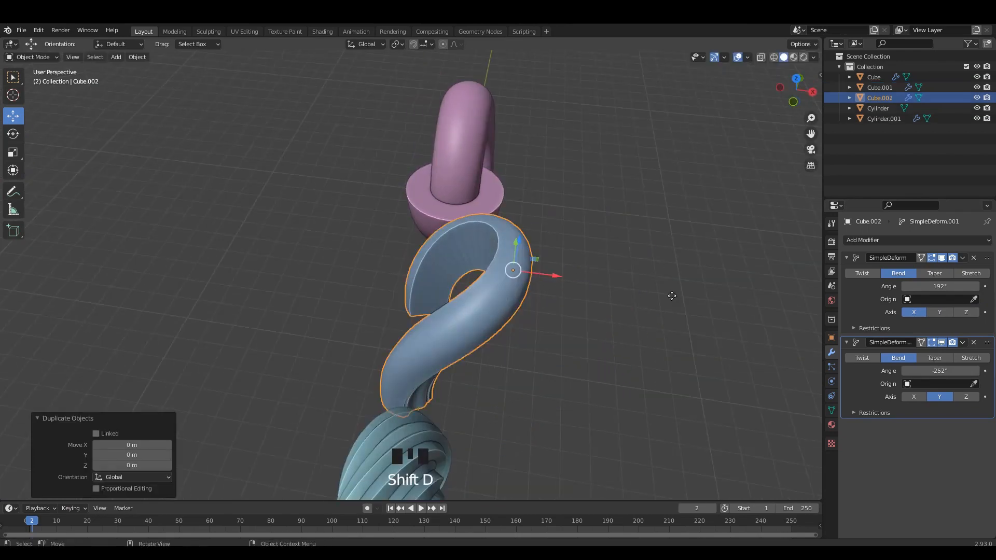
drag(557, 276, 756, 310)
shift+middle_drag(756, 309, 474, 243)
- Try the Y, Z and X axes on the copied arch's first Bend modifier and set it to Y
click(942, 313)
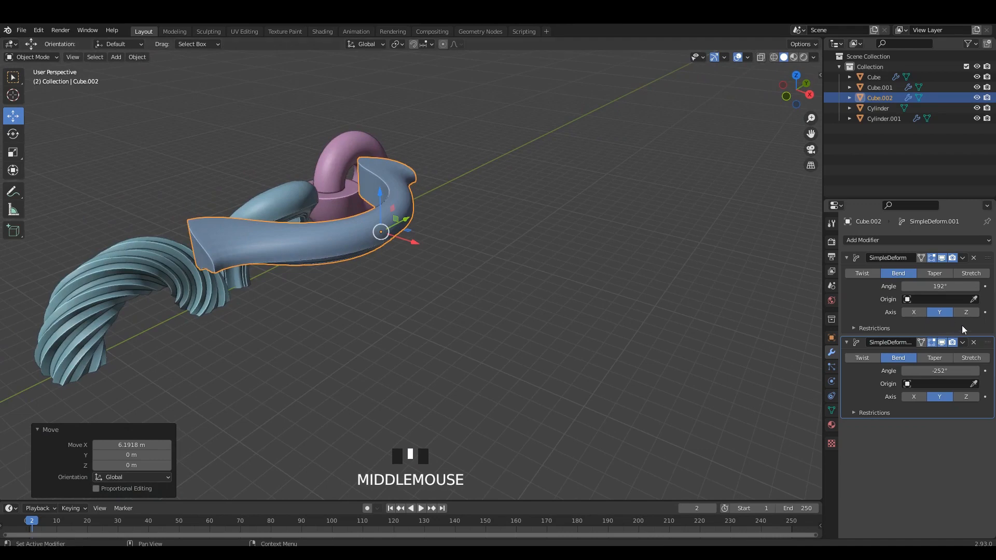
click(965, 312)
middle_drag(574, 247, 457, 171)
click(909, 313)
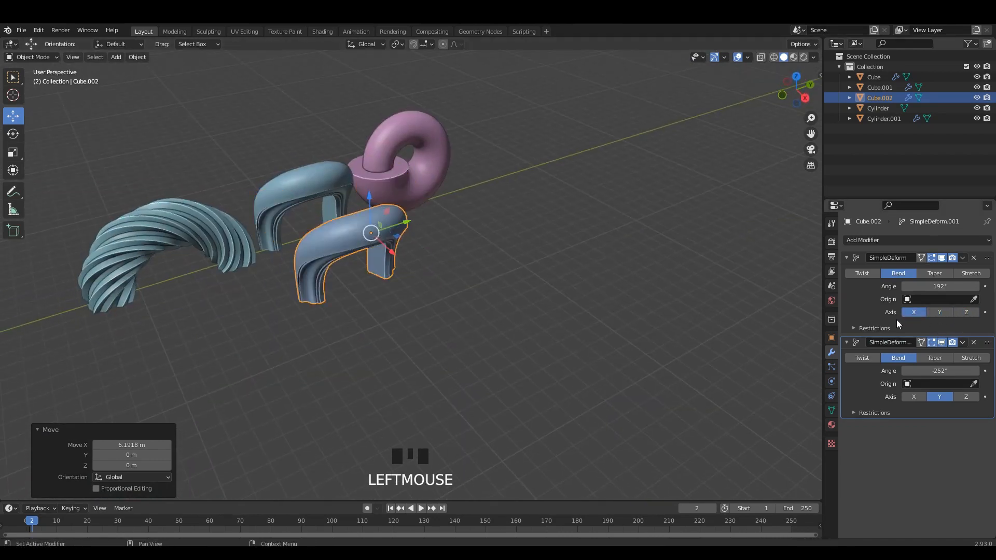
click(940, 311)
- Rotate the copied arch by 90° in back view so its ends point downward
click(411, 200)
click(401, 218)
alt+middle_drag(401, 218, 511, 231)
text(r90)
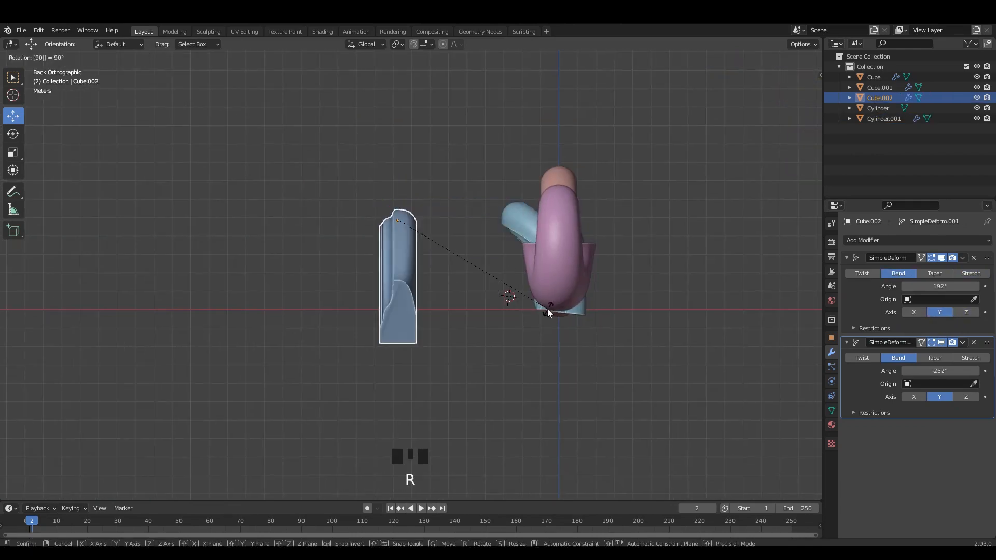
key(Return)
alt+middle_drag(446, 277, 527, 275)
click(675, 316)
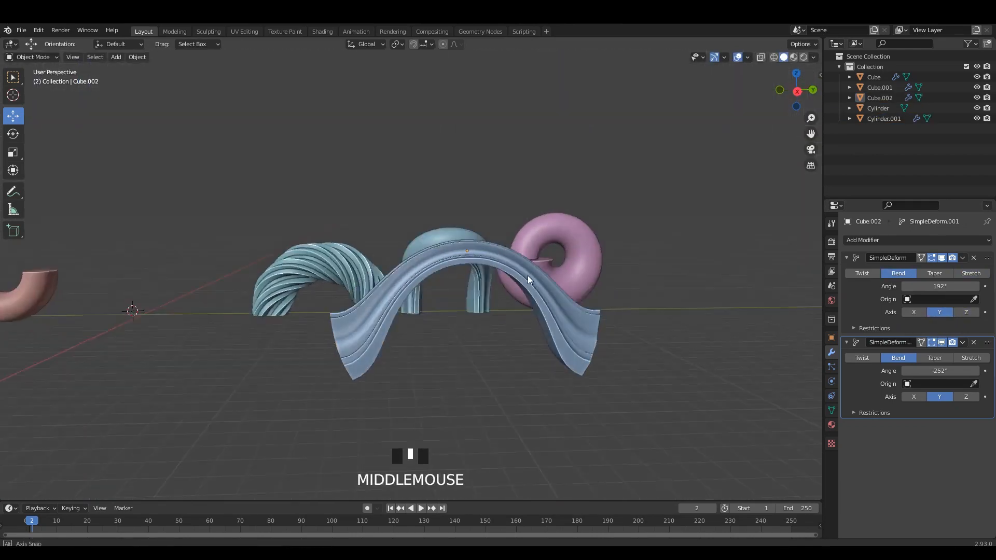
- Move the copied arch about -8.79 m along X in line with the others and raise it about 6.31 m along Z
click(459, 271)
alt+middle_drag(458, 271, 494, 272)
drag(449, 249, 228, 247)
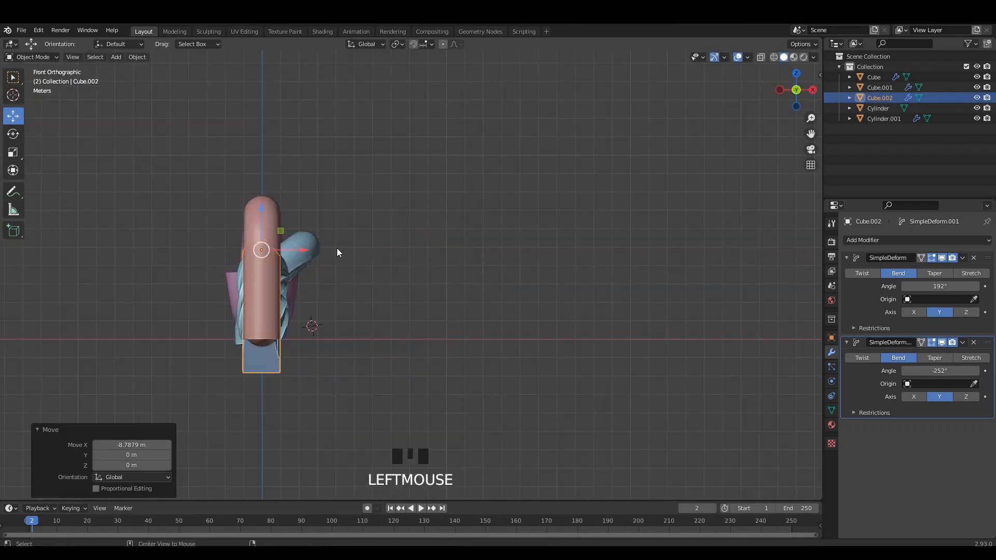
alt+middle_drag(511, 239, 467, 241)
shift+middle_drag(467, 241, 452, 270)
drag(452, 237, 456, 121)
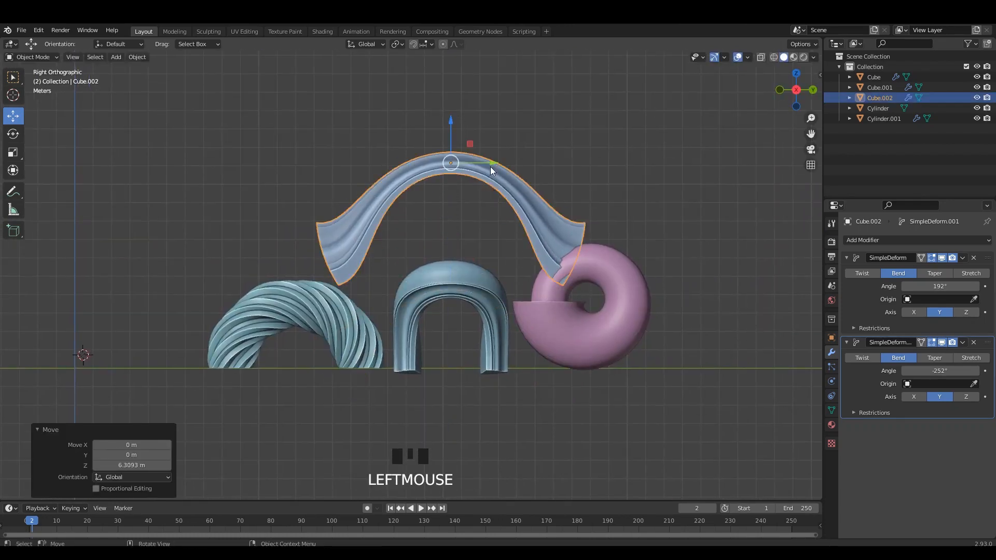
- Move the copied arch about -1.44 m along Y and try scaling it down
drag(492, 165, 466, 165)
key(s)
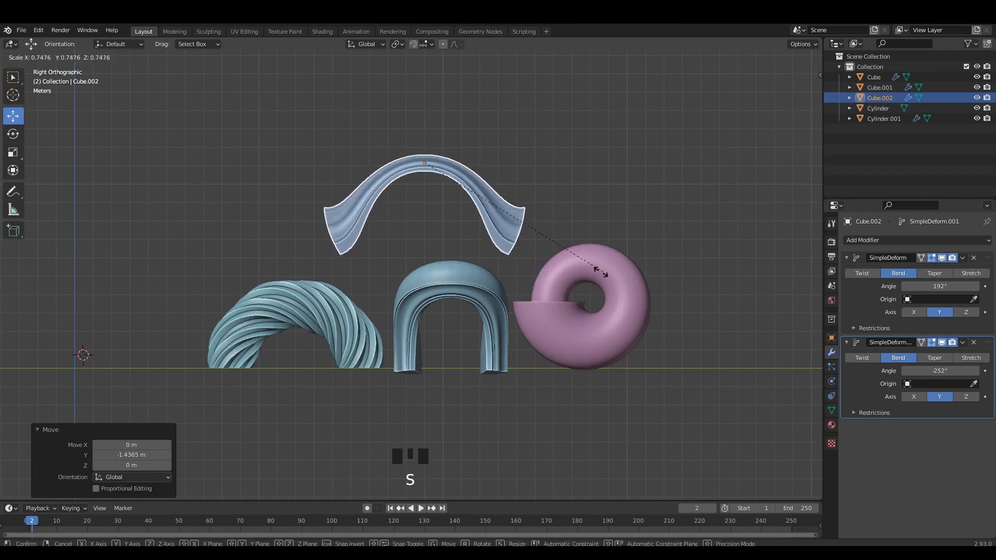
right_click(650, 276)
- Move the looped cylinder about 3.4 m along Y and the copied arch about 2 m along Y
click(618, 279)
drag(591, 307, 642, 292)
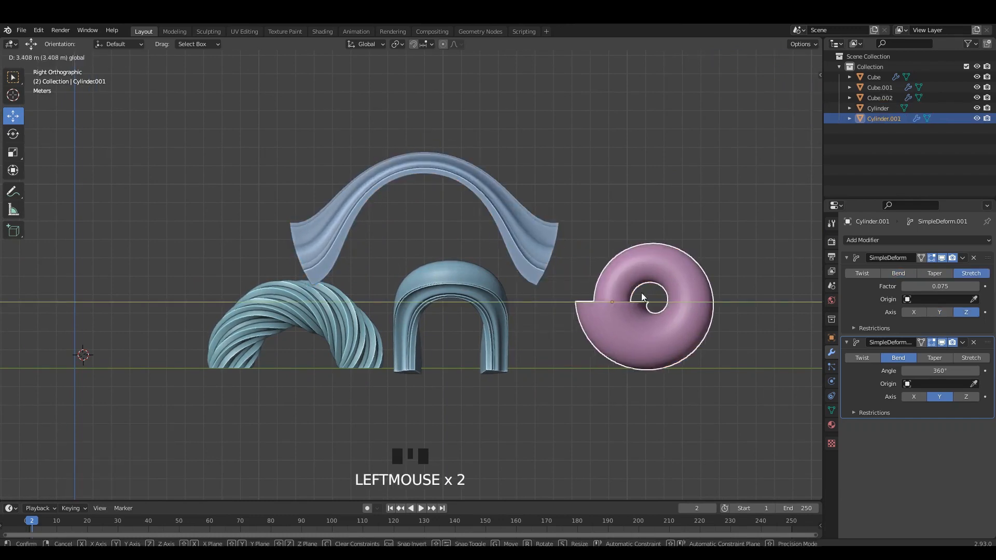
click(551, 261)
drag(463, 165, 499, 165)
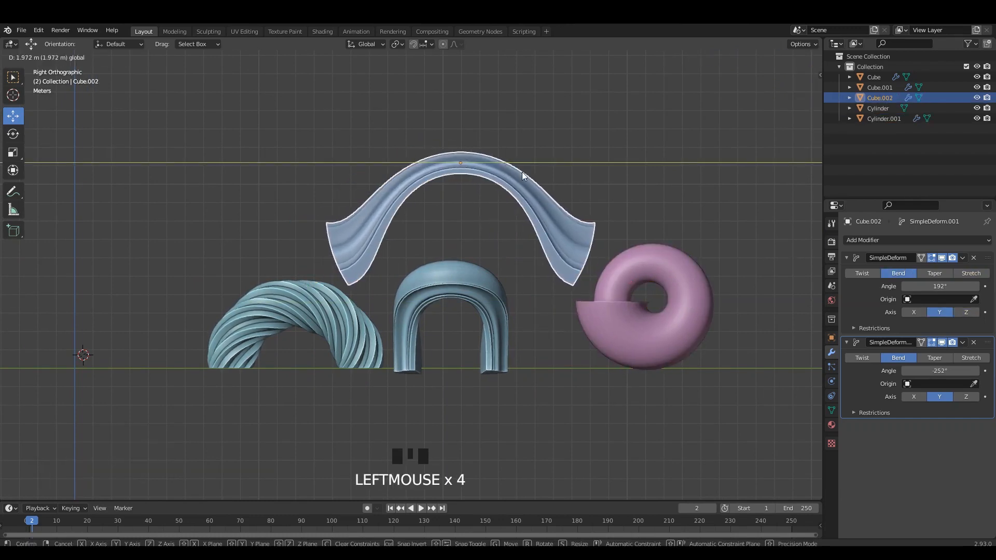
click(618, 261)
- Scale up the smooth lower arch and reposition it between the twisted arch and the looped cylinder
click(494, 308)
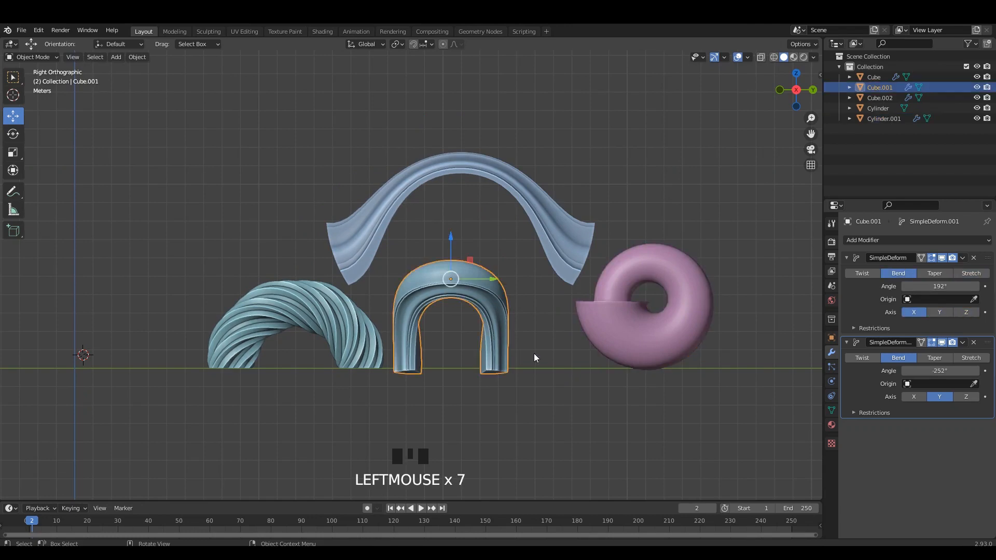
key(s)
click(546, 340)
drag(449, 280, 465, 260)
click(559, 188)
- Try nudging the smooth lower arch sideways and undo the move
middle_drag(558, 188, 557, 223)
middle_drag(557, 223, 519, 218)
click(573, 287)
alt+middle_drag(572, 287, 492, 239)
scroll(492, 239, up, 2)
mouse_move(492, 239)
mouse_down()
mouse_move(490, 229)
mouse_move(501, 241)
mouse_up()
key(ctrl+z)
alt+middle_drag(474, 264, 599, 241)
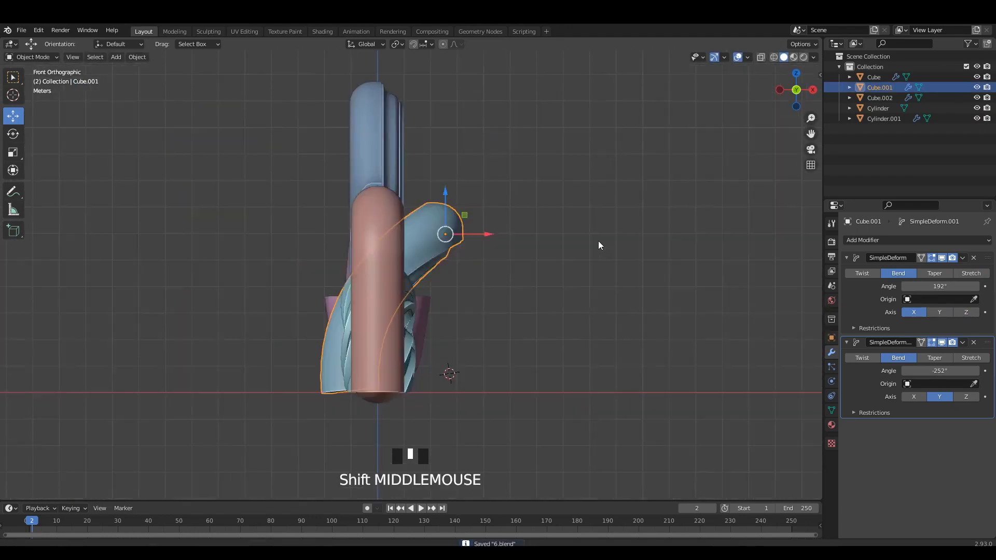
- Try moving the smooth lower arch's whole mesh along X in edit mode and undo the moves
key(Tab)
drag(516, 239, 466, 258)
middle_drag(466, 258, 397, 276)
key(ctrl+z)
middle_drag(592, 267, 545, 226)
drag(545, 226, 589, 243)
middle_drag(589, 243, 524, 197)
key(ctrl+z)
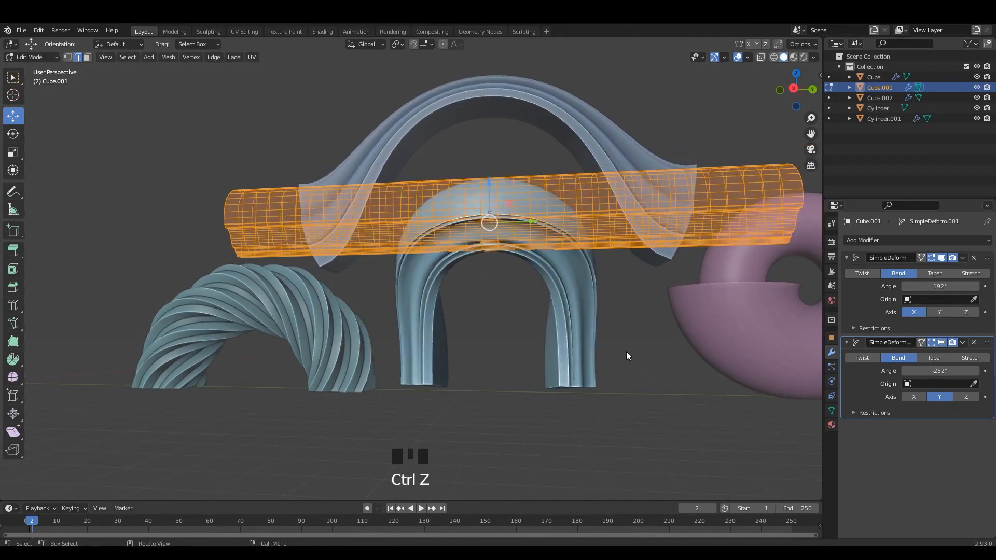
- Shift the smooth lower arch's mesh along X in edit mode, return to object mode, check the bent profile and save the file
key(Tab)
key(Tab)
middle_drag(626, 351, 554, 265)
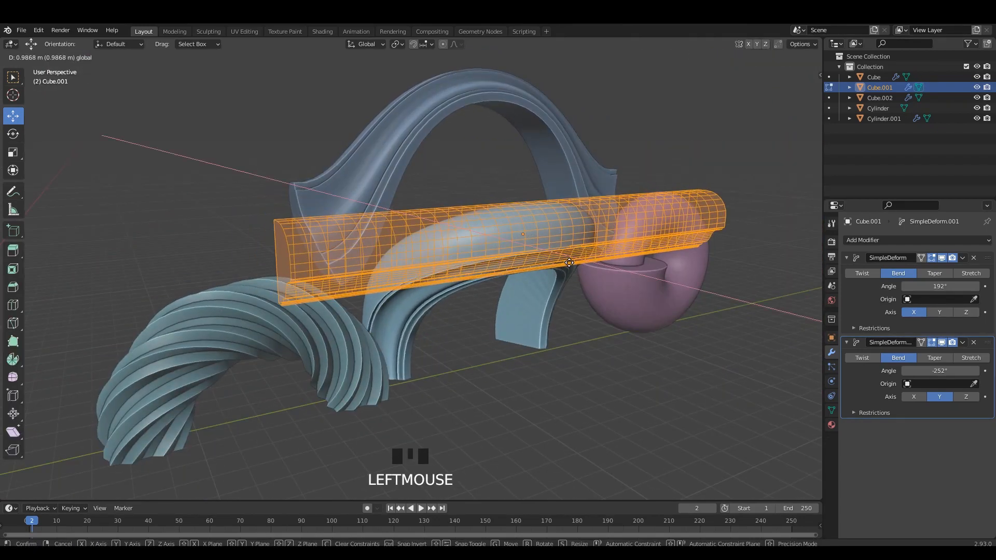
key(Tab)
middle_drag(602, 332, 527, 249)
middle_drag(530, 154, 557, 191)
click(670, 122)
scroll(481, 225, up, 6)
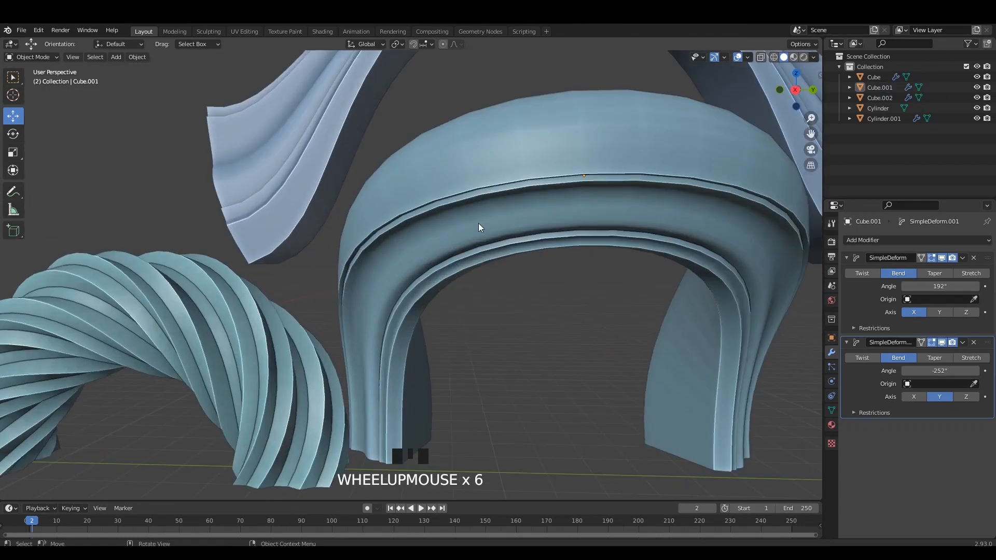
middle_drag(481, 224, 586, 259)
key(ctrl+s)
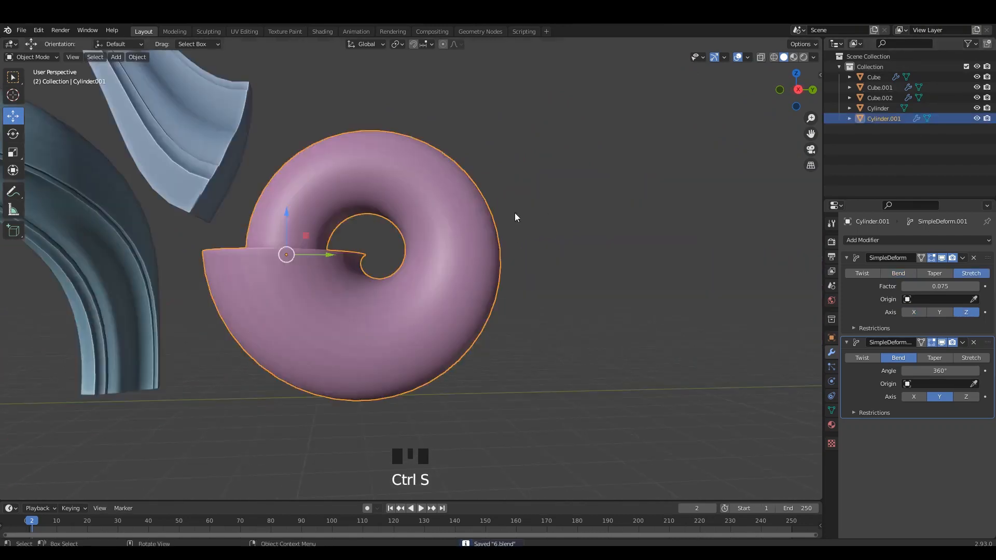
- Select the looped cylinder and collapse both of its Simple Deform modifiers
scroll(515, 212, down, 4)
click(444, 245)
scroll(444, 245, up, 4)
middle_drag(444, 245, 454, 265)
shift+middle_drag(453, 265, 506, 255)
click(506, 255)
click(851, 343)
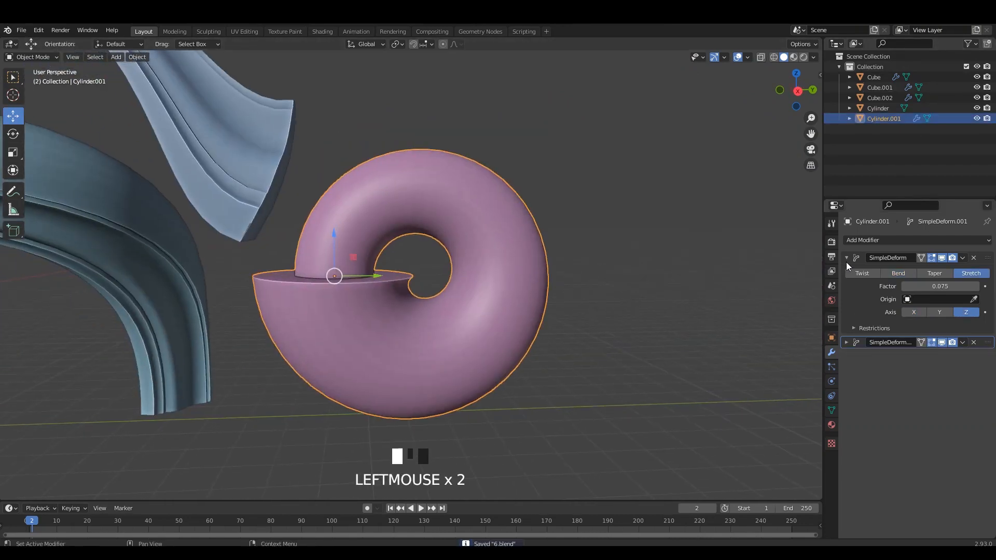
click(851, 259)
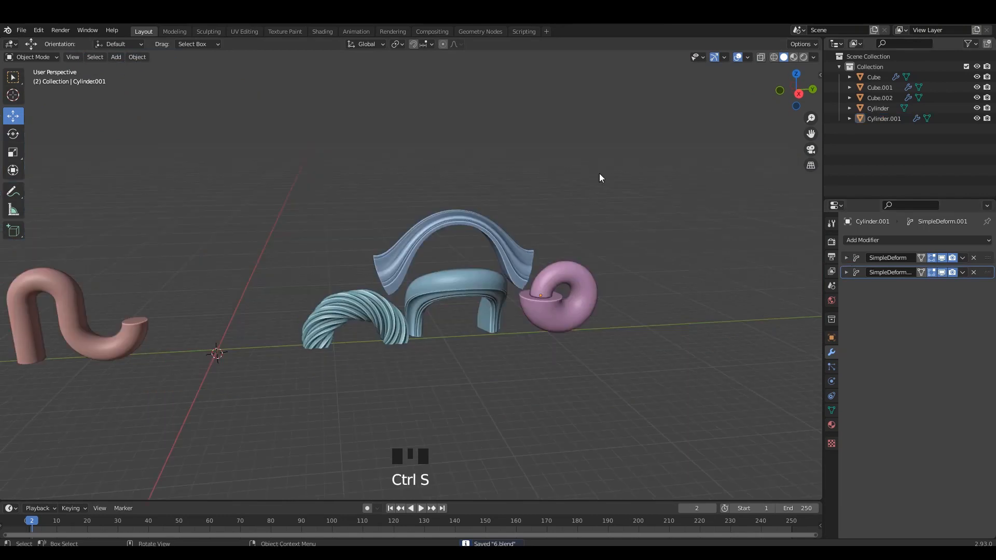
- Duplicate the smooth lower arch, place the copy near the 3D cursor and save the file
shift+middle_drag(601, 176, 255, 205)
key(shift+a)
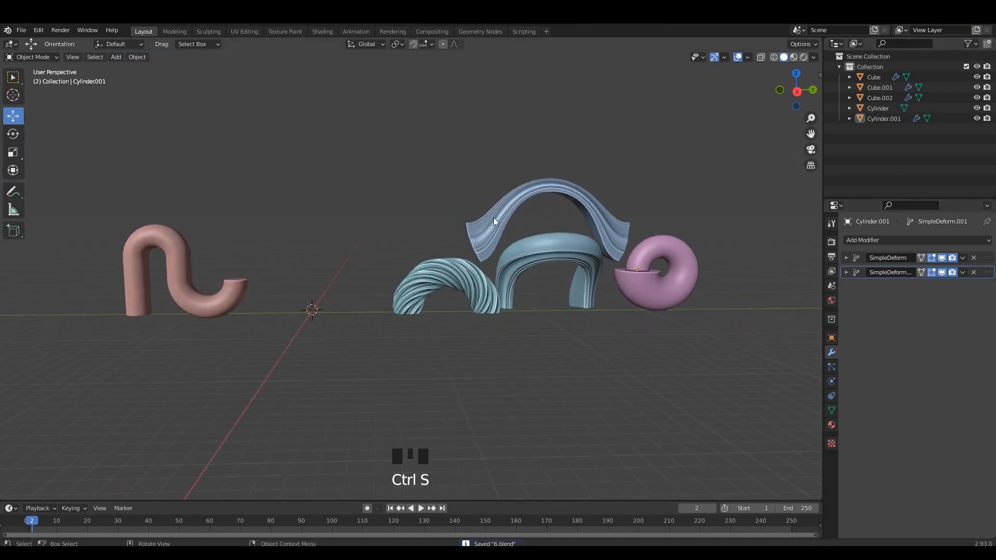
click(495, 218)
shift+middle_drag(509, 233, 504, 213)
scroll(510, 225, up, 2)
click(468, 280)
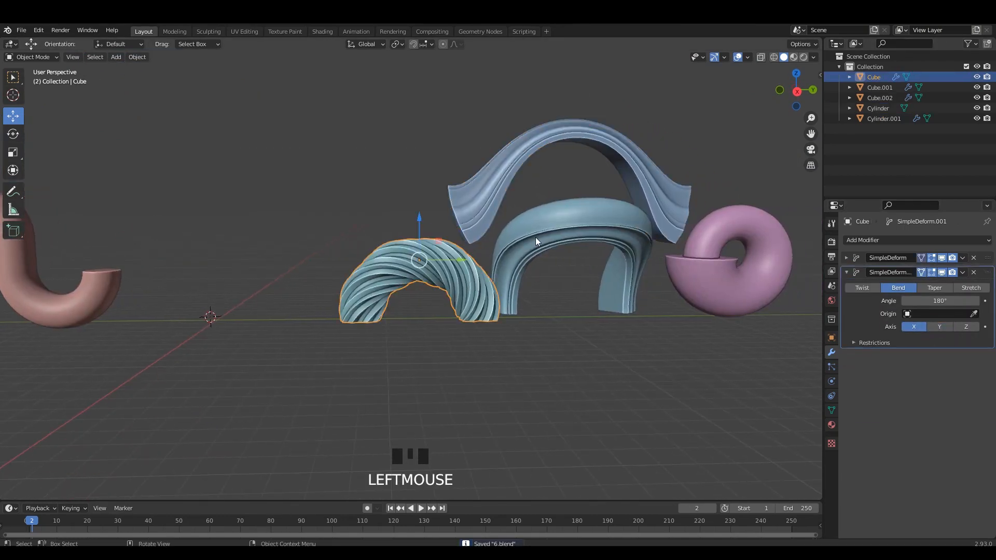
click(535, 237)
key(shift+d)
drag(628, 227, 291, 250)
key(ctrl+s)
- Isolate the arch copy in local view and delete both of its Simple Deform modifiers
shift+middle_drag(291, 250, 369, 245)
key(slash)
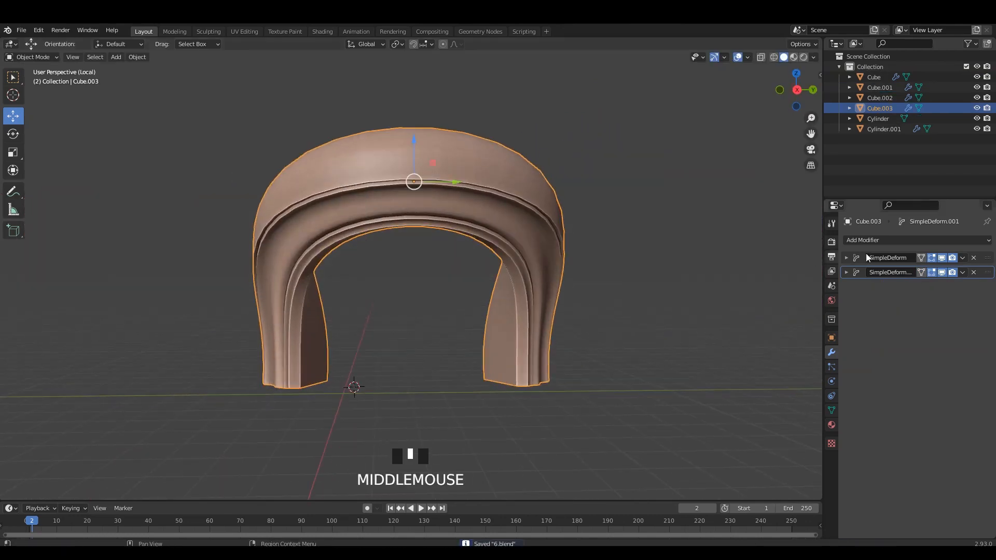
click(974, 273)
click(974, 258)
middle_drag(660, 268, 459, 218)
key(Tab)
key(Tab)
- Add a path curve at the 3D cursor and scale it up to about 2.99
key(shift+a)
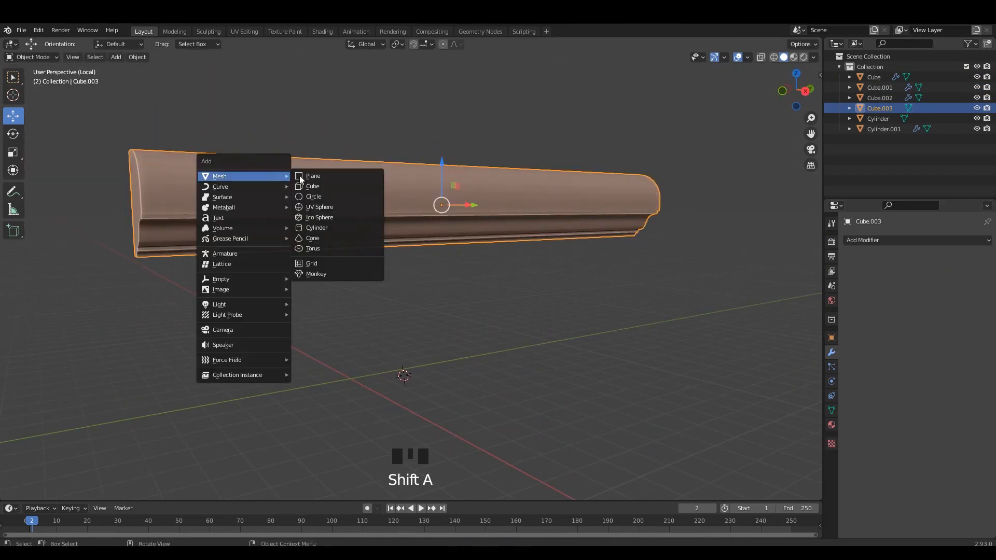
mouse_move(287, 187)
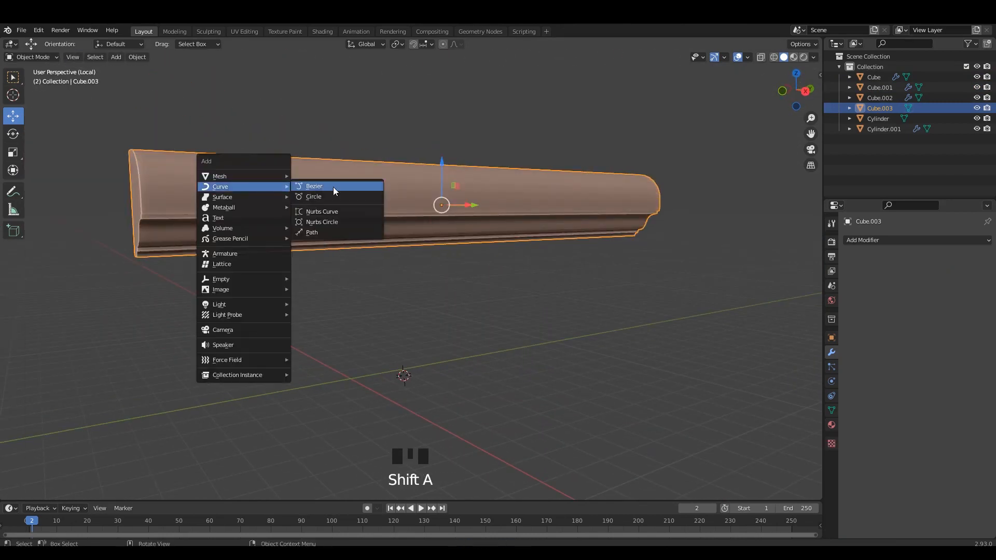
click(319, 224)
alt+middle_drag(421, 316, 462, 283)
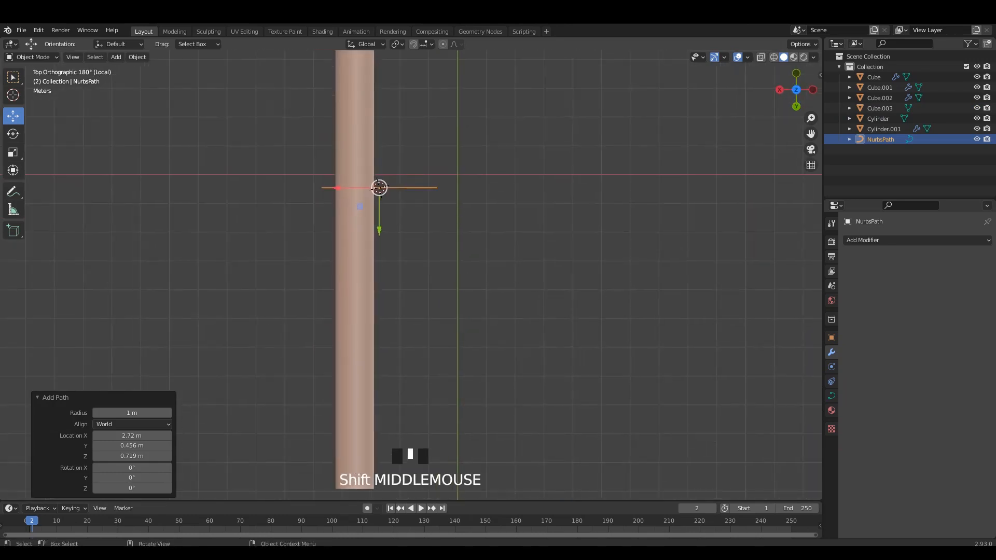
click(710, 307)
- Try rotating and deleting the path curve, and undo the deletion
key(r)
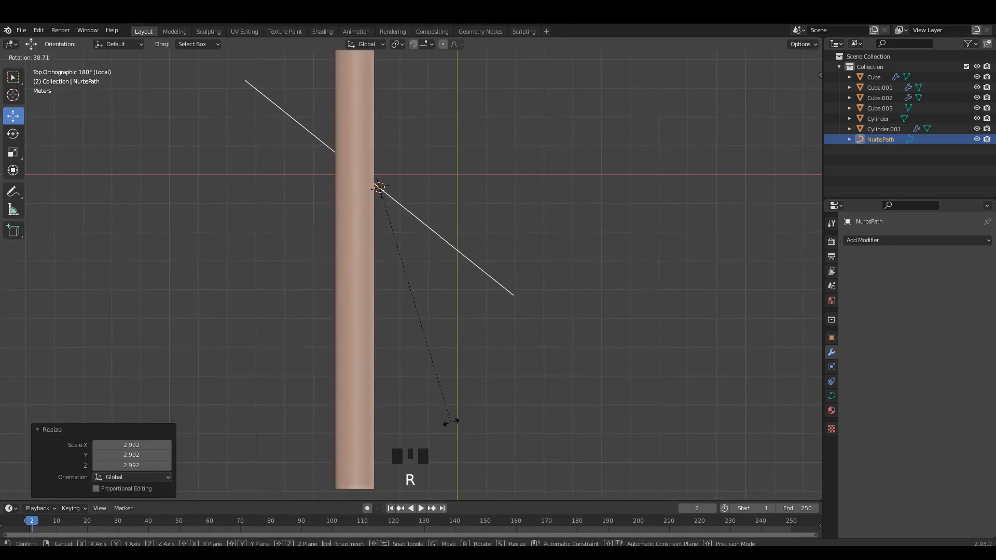
key(Delete)
middle_drag(444, 295, 422, 211)
key(ctrl+z)
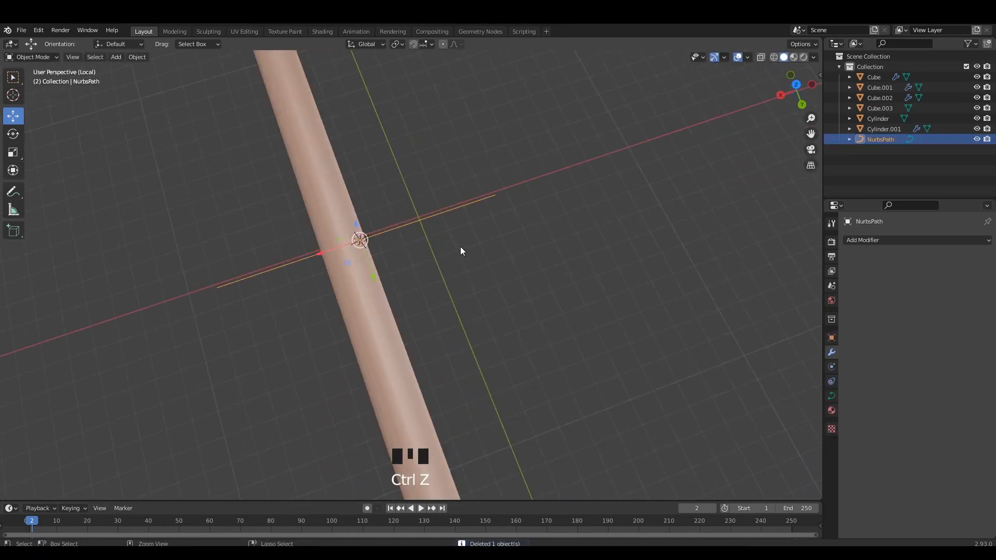
- Add a Curve modifier to the straight moulding with NurbsPath as its curve object
click(347, 291)
middle_drag(346, 291, 412, 251)
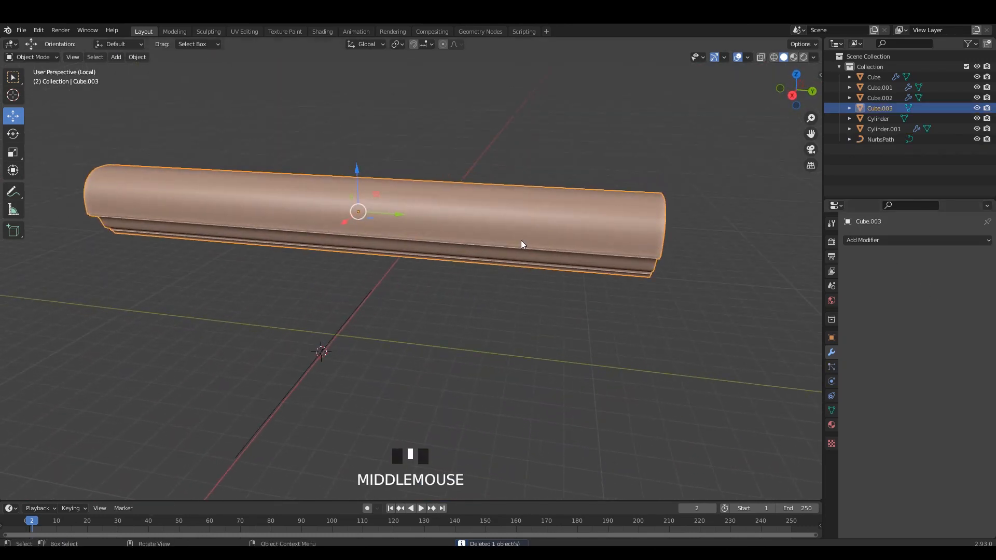
click(855, 240)
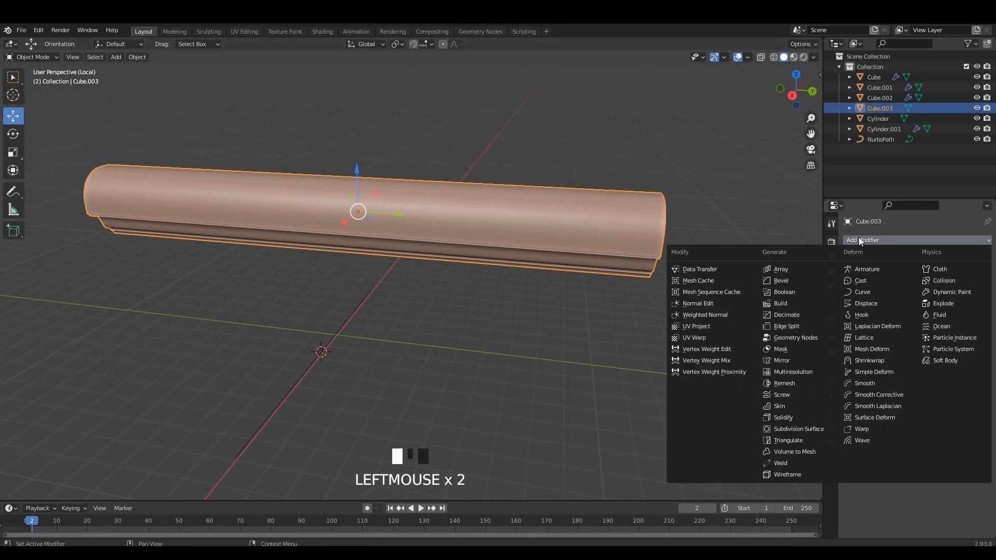
click(862, 291)
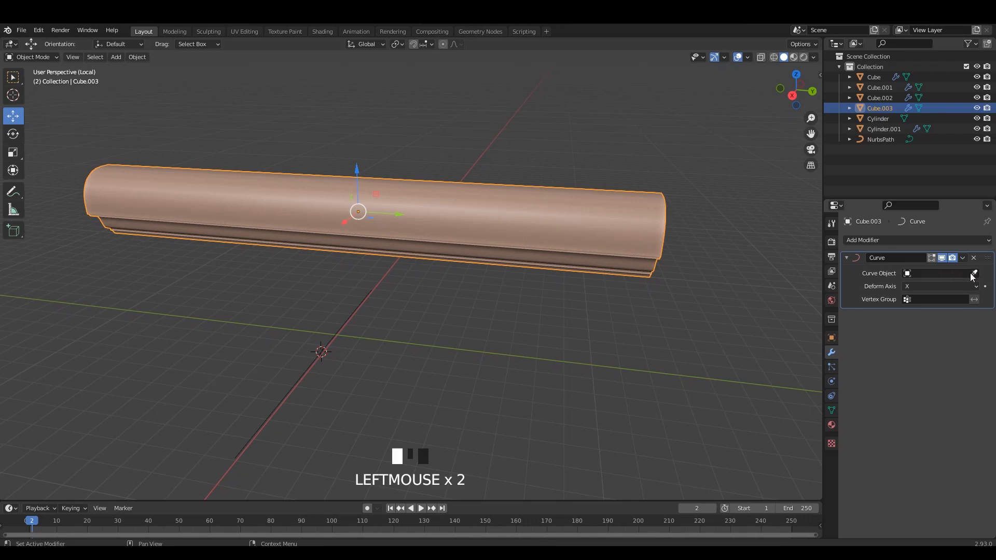
click(939, 273)
click(924, 290)
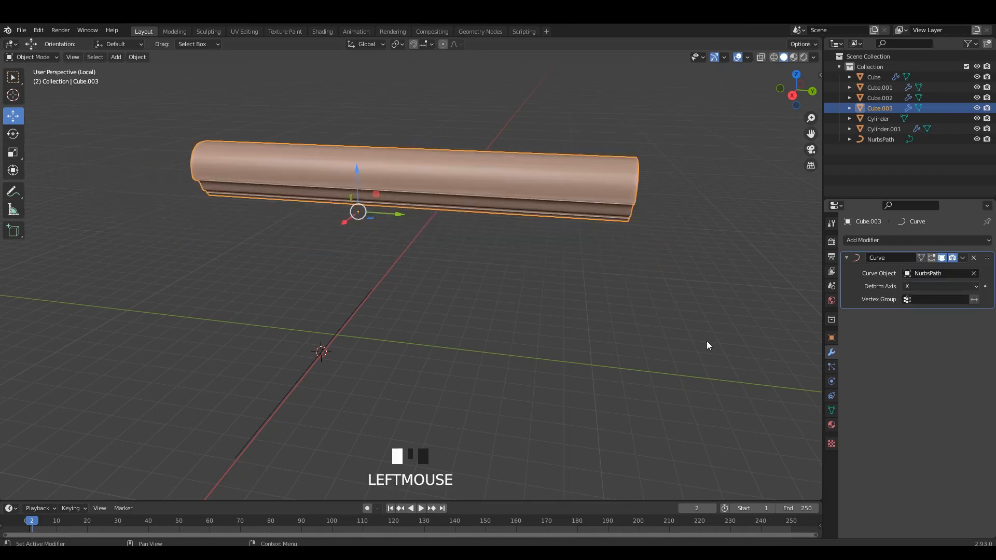
- Try moving the path's end control point in edit mode and return to object mode
click(349, 318)
key(Tab)
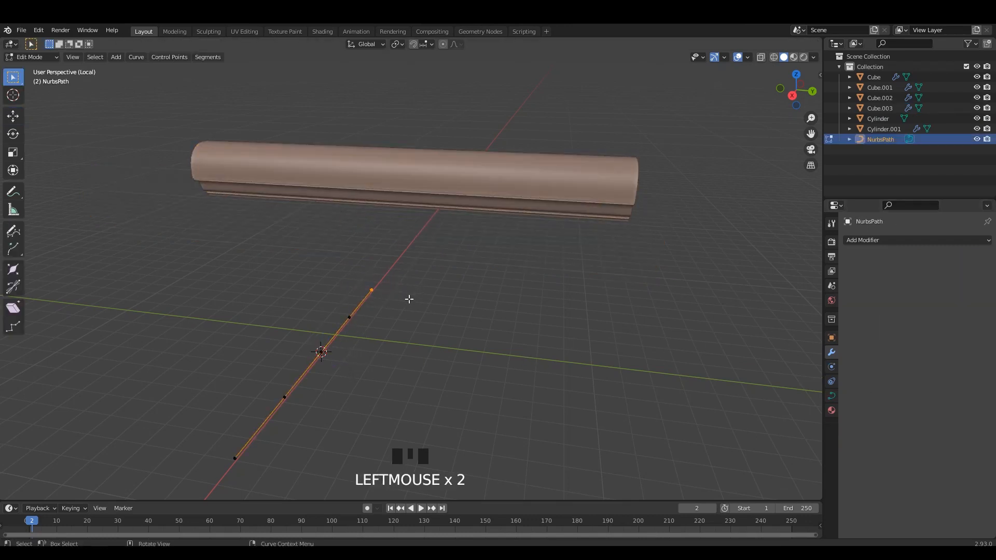
click(21, 121)
drag(411, 294, 349, 290)
key(Tab)
- Try rotating the moulding 180° in the see-through top view and undo the rotation
click(489, 197)
alt+middle_drag(488, 198, 465, 278)
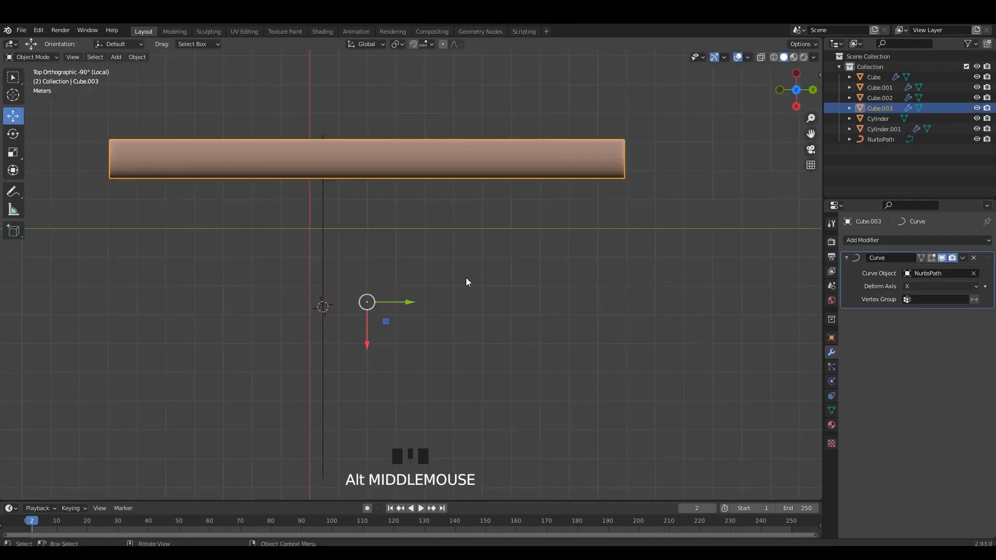
key(alt+z)
scroll(530, 311, down, 2)
text(r)
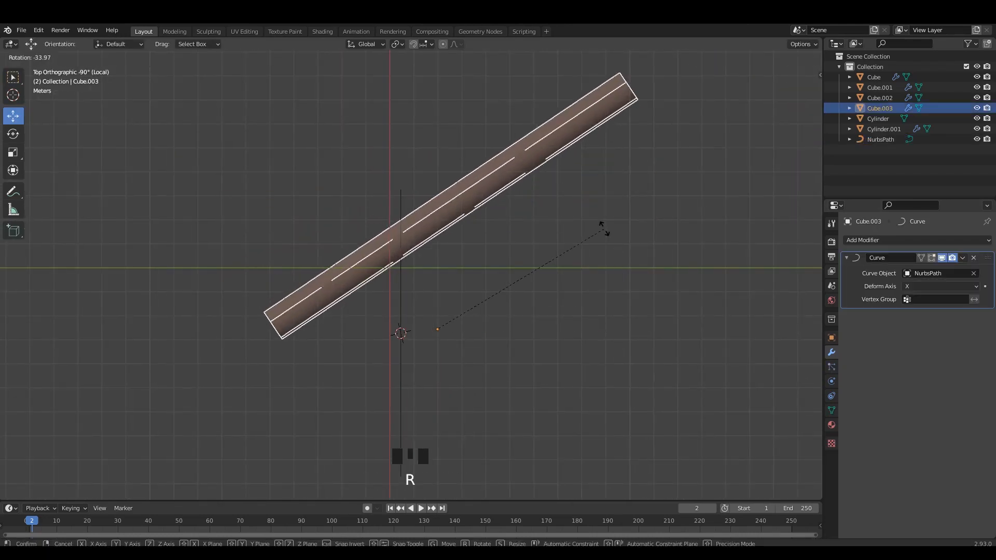
text(180)
key(Return)
key(ctrl+z)
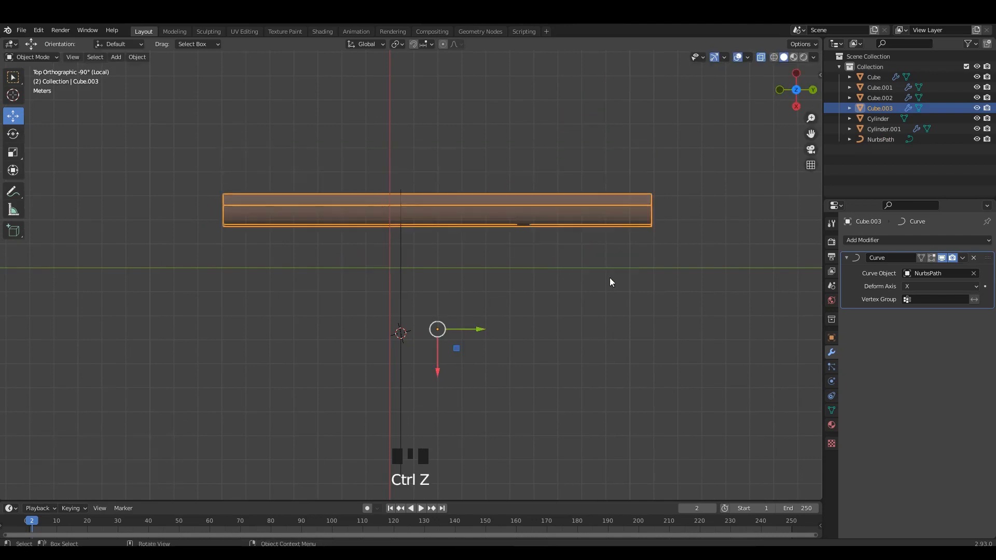
- Rotate the moulding 90° and move it about 5.65 m in X and -0.49 m in Y onto the path
text(r90)
key(Return)
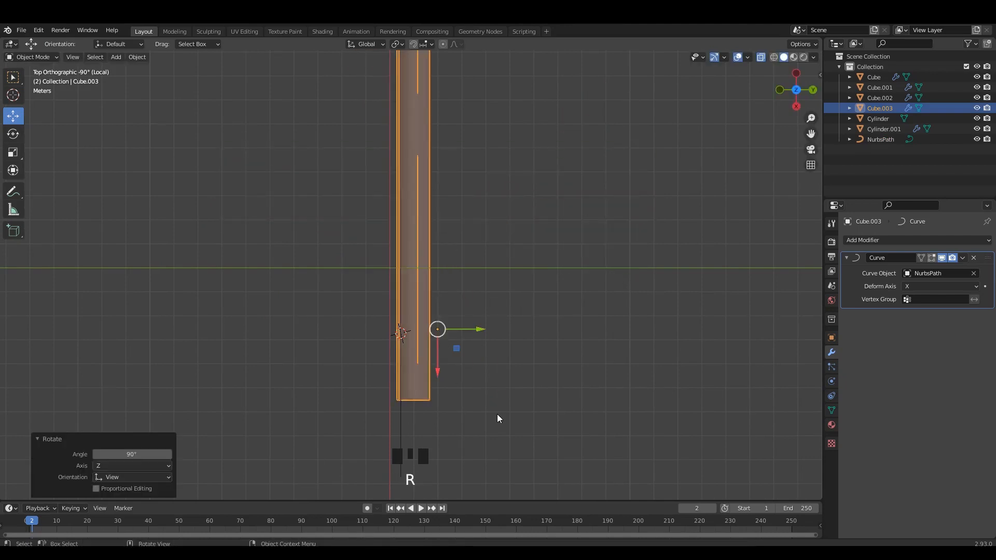
scroll(497, 414, down, 4)
drag(418, 314, 504, 385)
drag(426, 373, 426, 373)
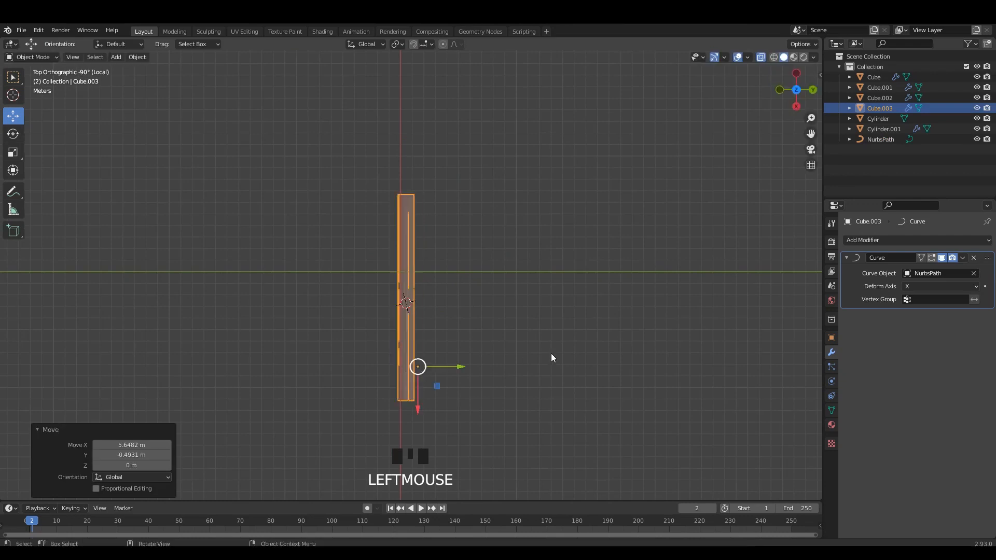
- Lower the moulding about 4.5 m onto the path using the back view
alt+middle_drag(551, 354, 494, 316)
drag(321, 243, 329, 298)
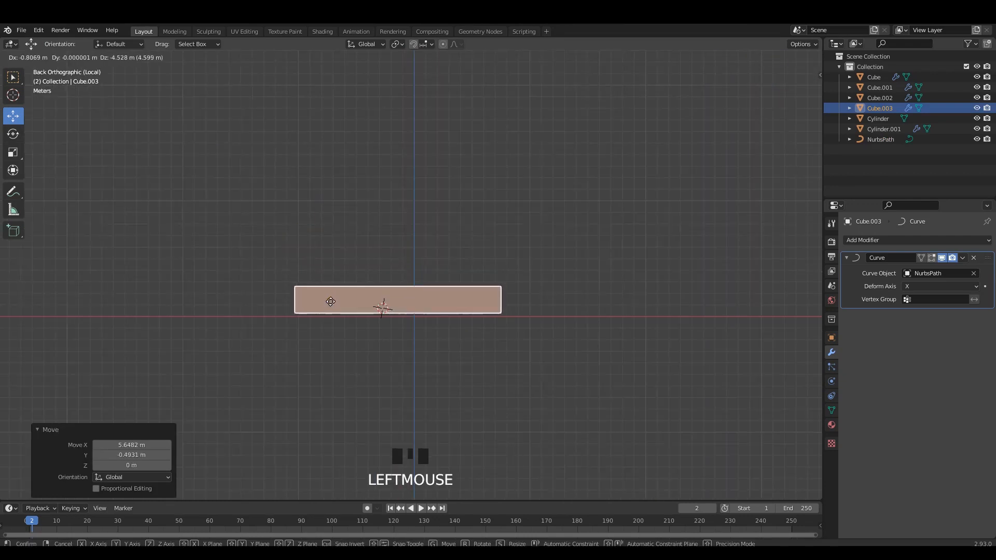
scroll(371, 319, up, 2)
middle_drag(372, 317, 480, 286)
- Try bending the moulding by moving the path's end control point, undo the move and leave edit mode
click(405, 335)
mouse_move(480, 286)
mouse_down()
mouse_move(443, 128)
mouse_move(467, 299)
mouse_up()
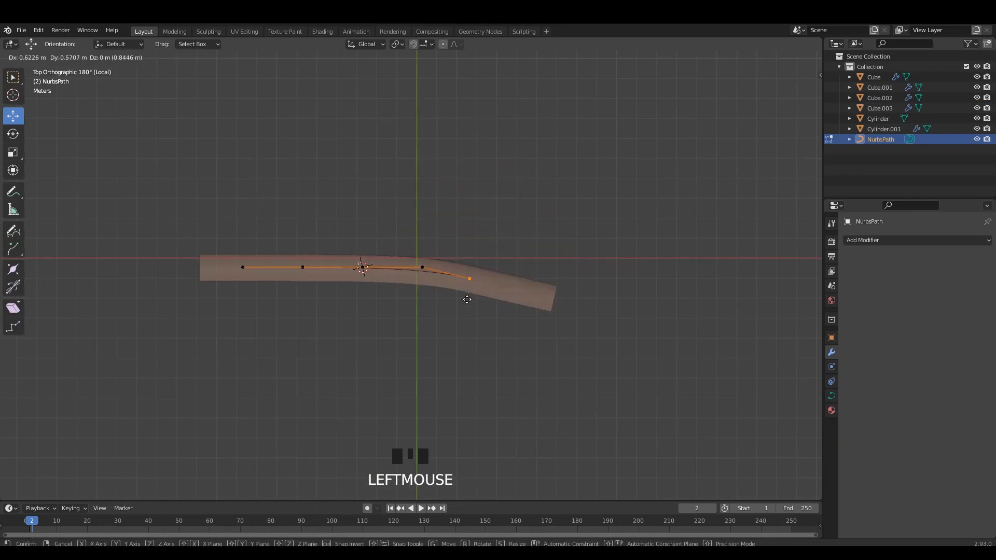
key(ctrl+z)
mouse_move(469, 329)
alt+middle_down()
mouse_move(515, 297)
mouse_move(574, 304)
mouse_move(483, 325)
alt+middle_up()
key(alt+z)
scroll(528, 330, up, 2)
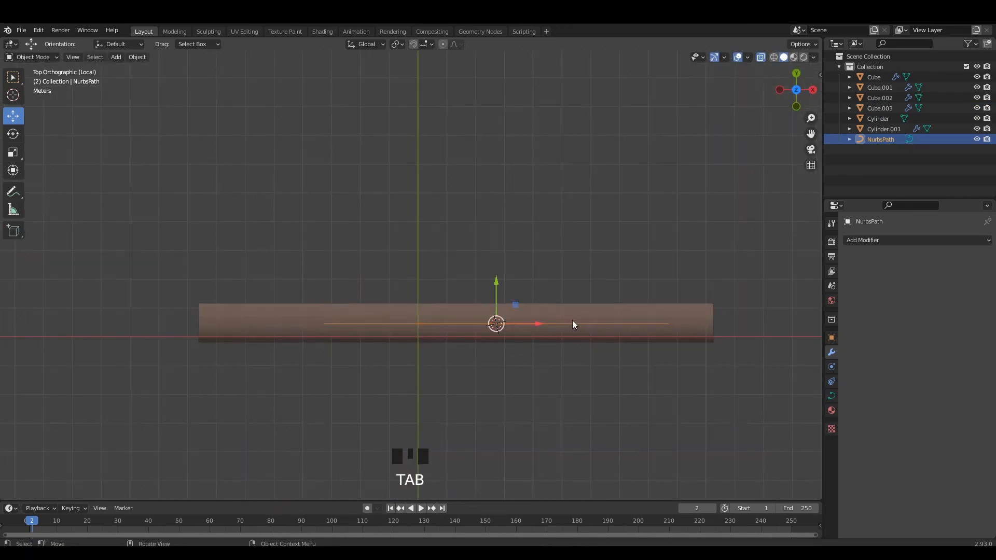
- Scale the moulding to about 0.665 and move it along the path to fit within the curve's length
click(670, 331)
key(s)
click(631, 306)
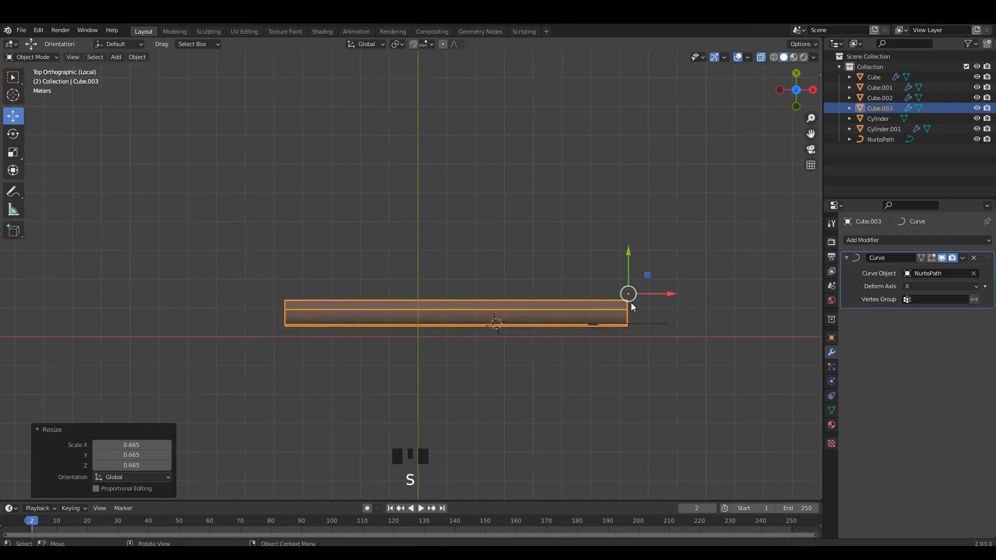
drag(631, 306, 691, 322)
- Apply all transforms to the moulding and set its origin to geometry
key(ctrl+a)
click(694, 320)
scroll(599, 335, up, 1)
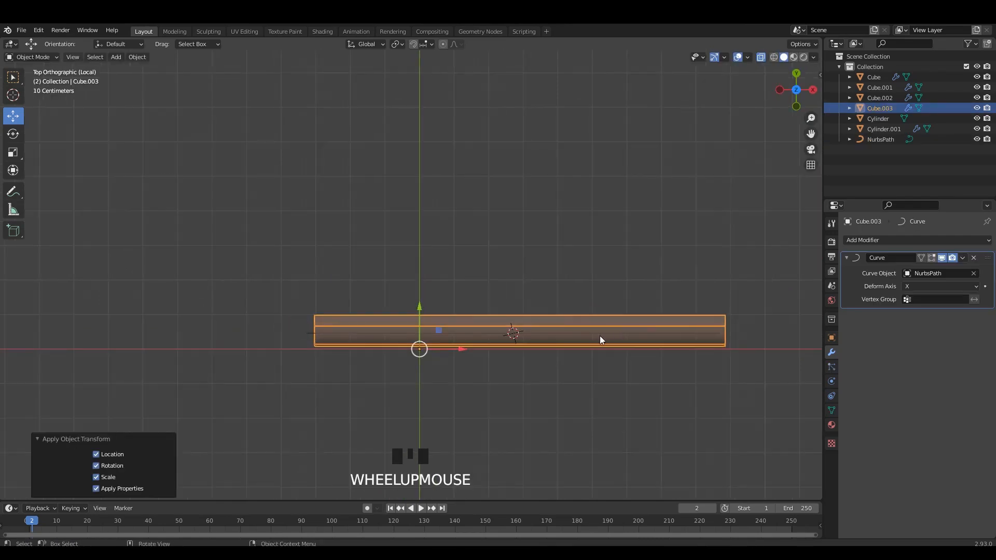
shift+middle_drag(601, 337, 586, 311)
right_click(640, 309)
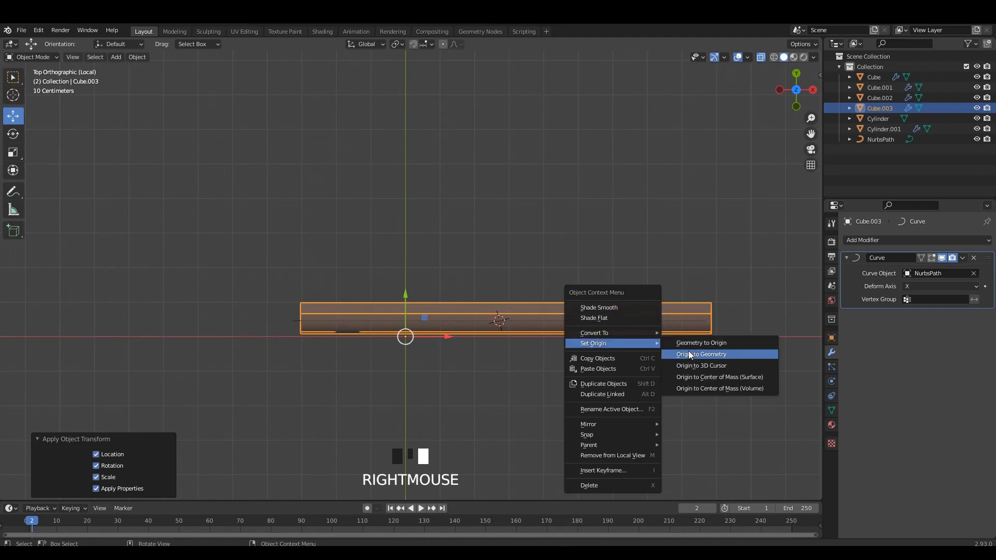
click(690, 350)
scroll(708, 312, up, 1)
shift+middle_drag(709, 315, 677, 310)
key(alt+z)
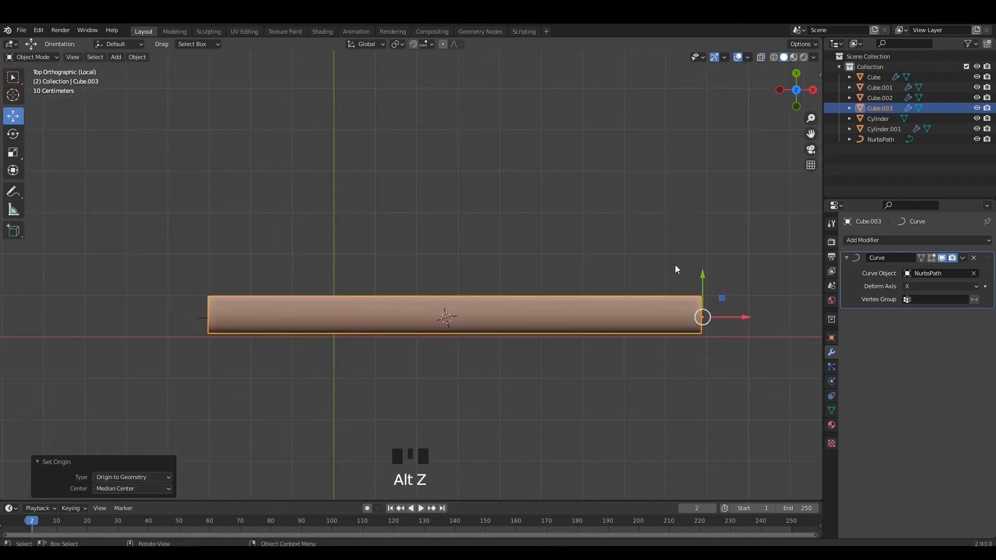
double_click(675, 266)
click(675, 308)
right_click(674, 308)
mouse_move(676, 309)
click(718, 319)
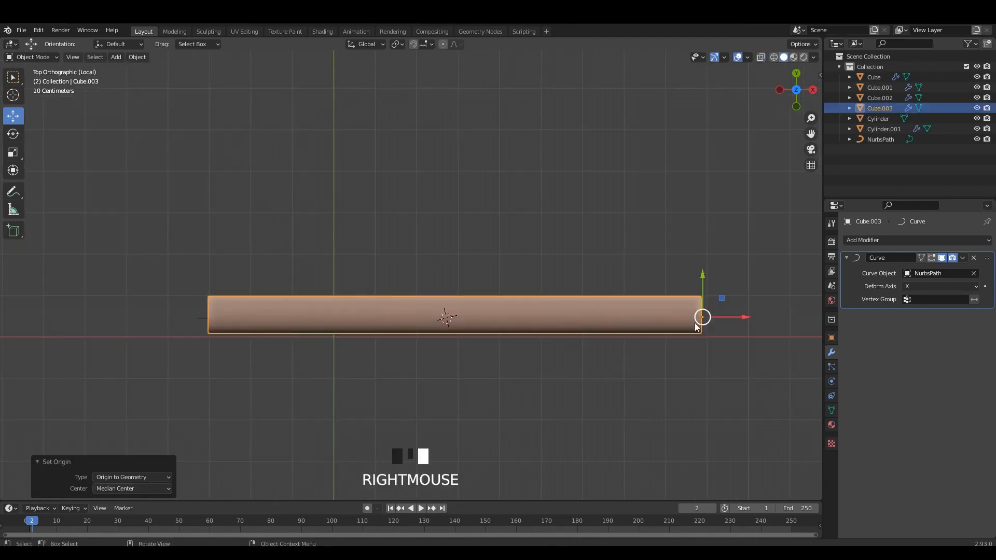
- Shift the moulding and the path curve slightly along X to line up their ends
key(alt+z)
drag(716, 316, 712, 315)
click(656, 357)
click(695, 319)
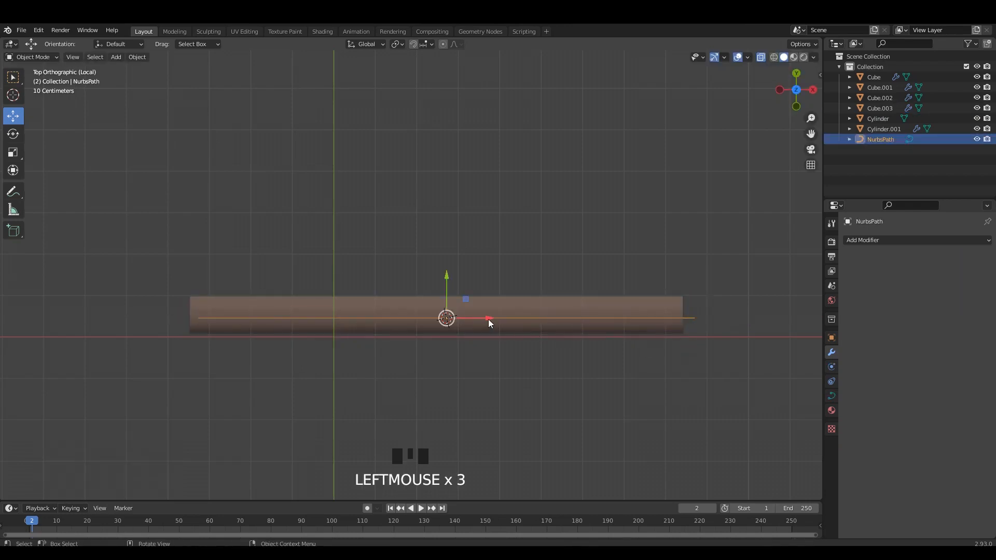
mouse_move(487, 319)
mouse_down()
mouse_move(475, 319)
mouse_move(498, 322)
mouse_up()
- In edit mode, move the path's middle control point about -2.98 m in Y and raise it about 2.74 m
key(Tab)
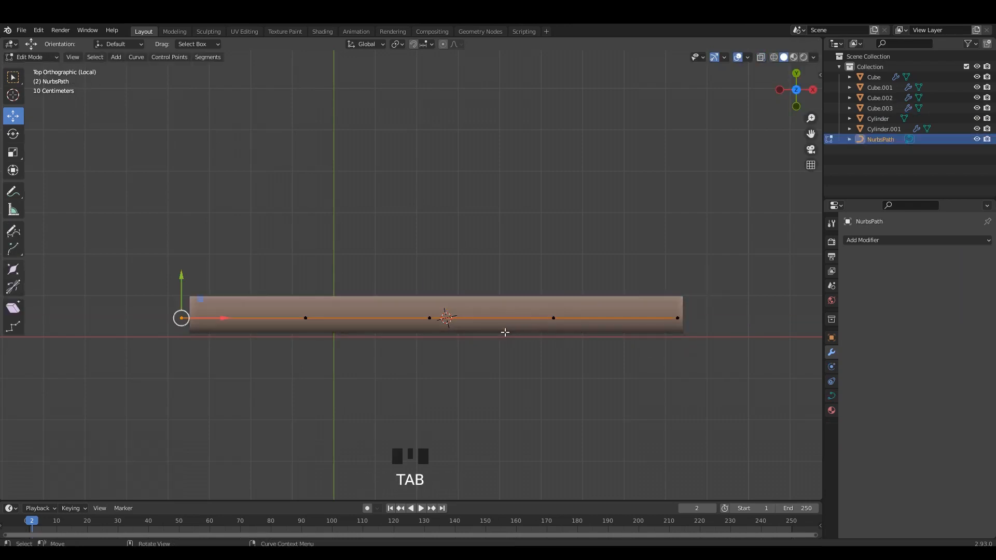
drag(434, 299, 434, 420)
key(alt+z)
middle_drag(390, 318, 438, 298)
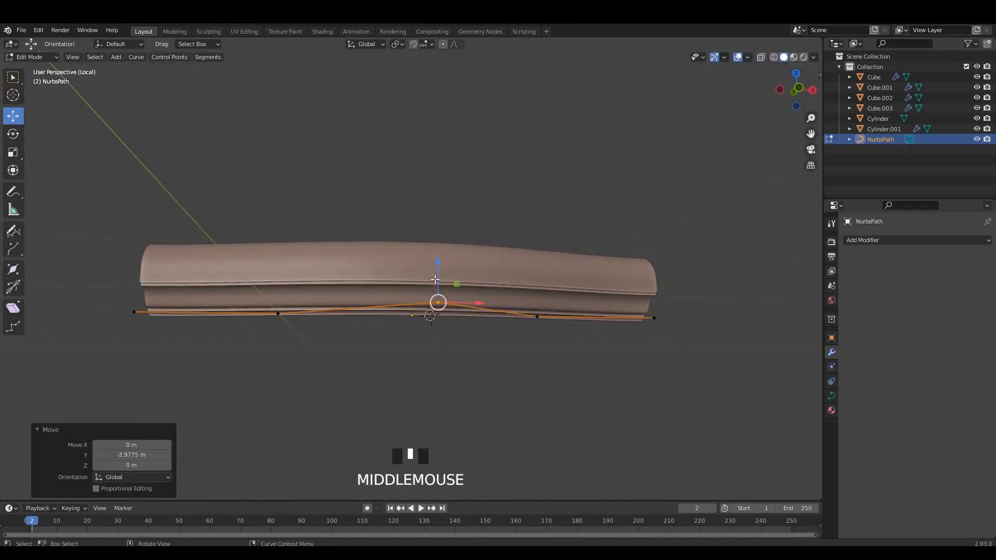
drag(438, 298, 442, 127)
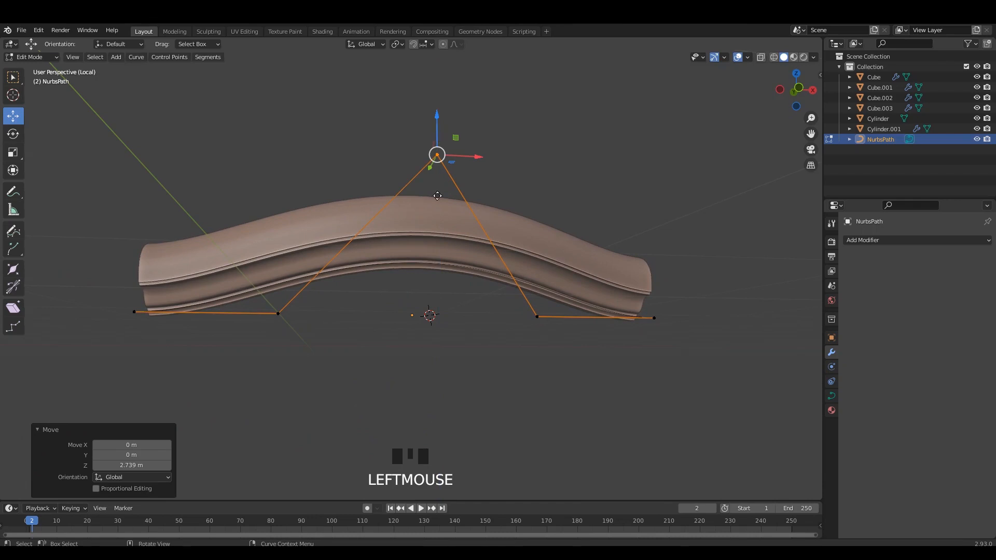
- Pull the middle control point down below the path and raise its two neighbouring points about 2.2 m
drag(438, 196, 435, 519)
click(516, 311)
alt+middle_drag(515, 311, 471, 295)
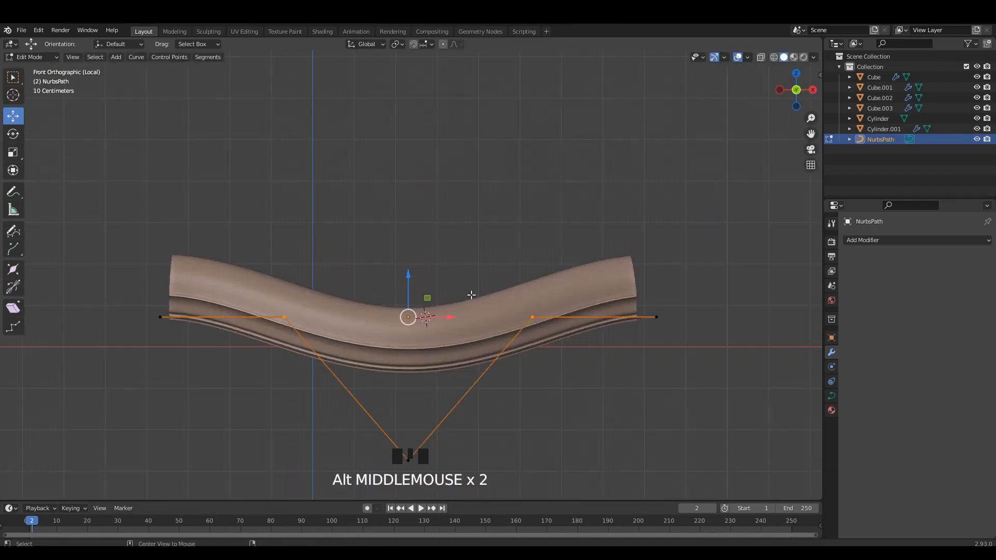
drag(404, 277, 467, 179)
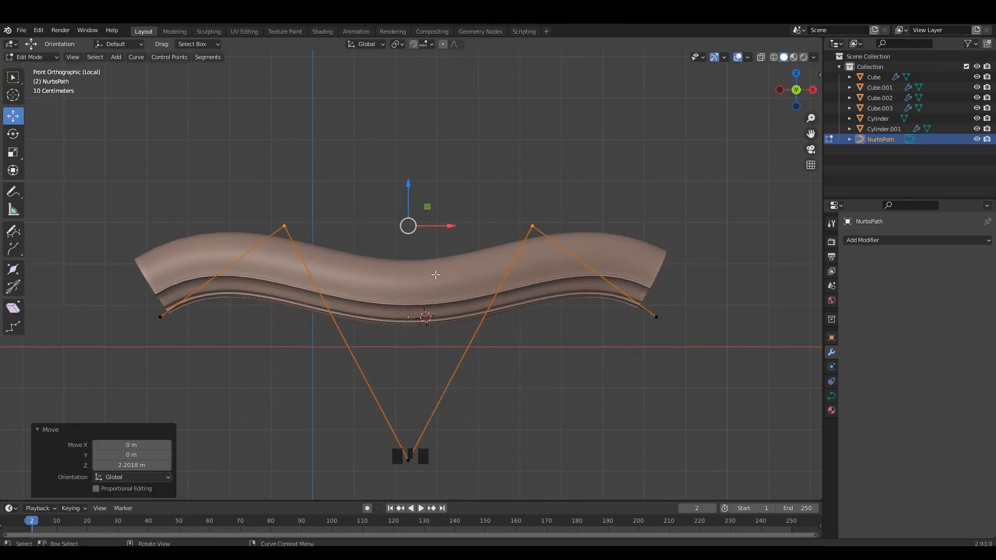
- Try moving the path's left end control point about -0.24 m in X and 0.3 m in Z
shift+middle_drag(420, 307, 472, 277)
drag(185, 221, 258, 323)
drag(213, 286, 209, 261)
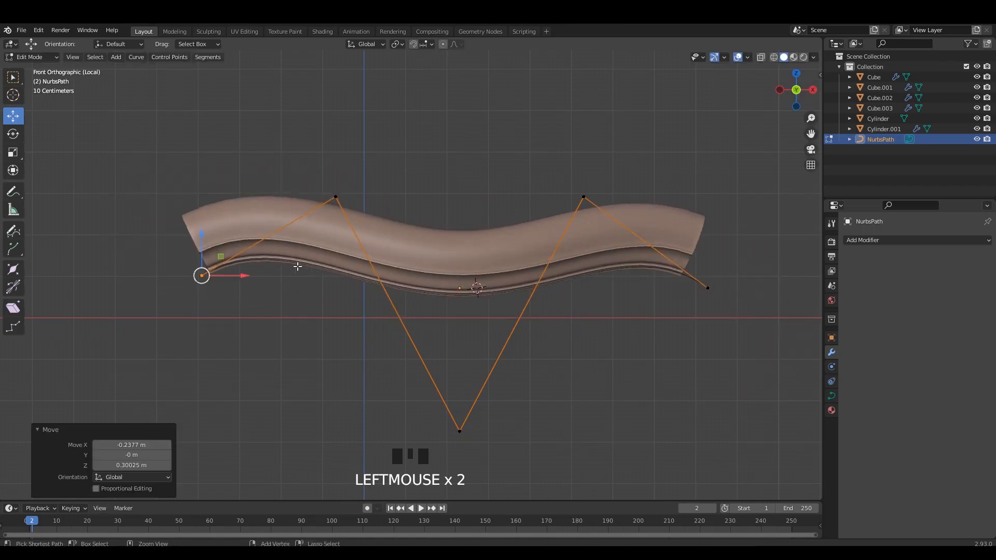
- Try offsetting the path's end control point in Y and Z from the side view and undo the moves
alt+middle_drag(298, 267, 363, 290)
shift+middle_drag(364, 290, 434, 285)
drag(433, 285, 510, 243)
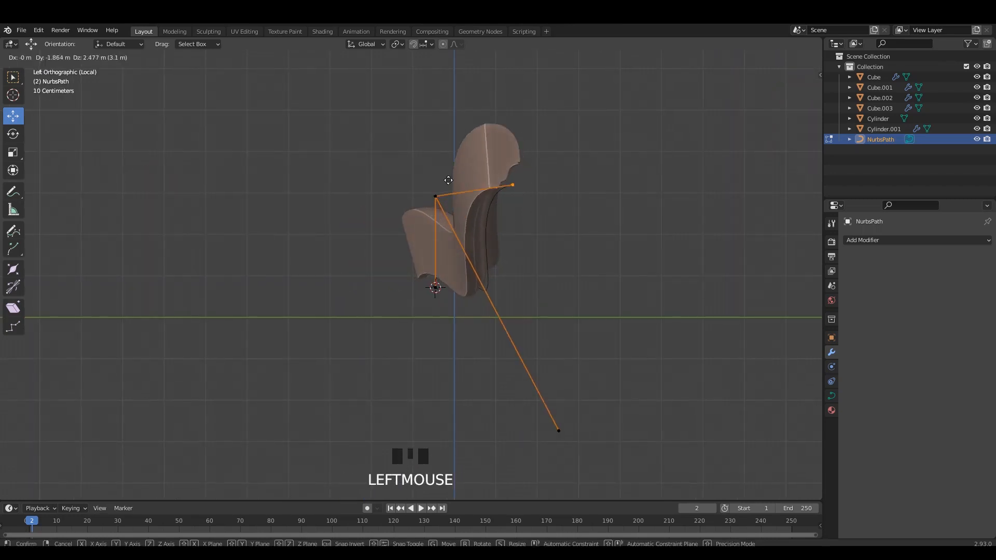
drag(448, 180, 481, 312)
key(ctrl+z)
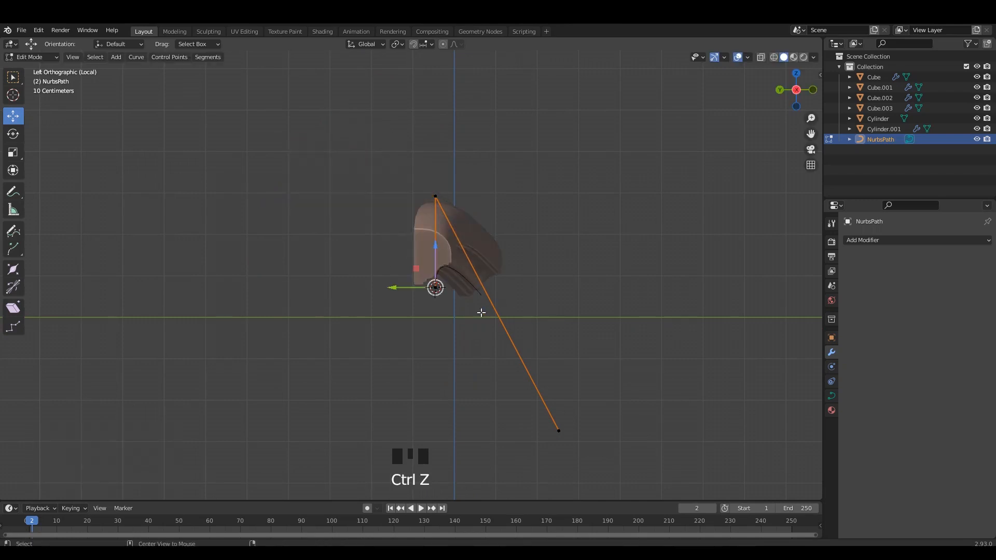
- Try raising the path's middle control point in the front view and undo the move
alt+middle_drag(481, 313, 486, 416)
drag(472, 424, 460, 359)
key(ctrl+z)
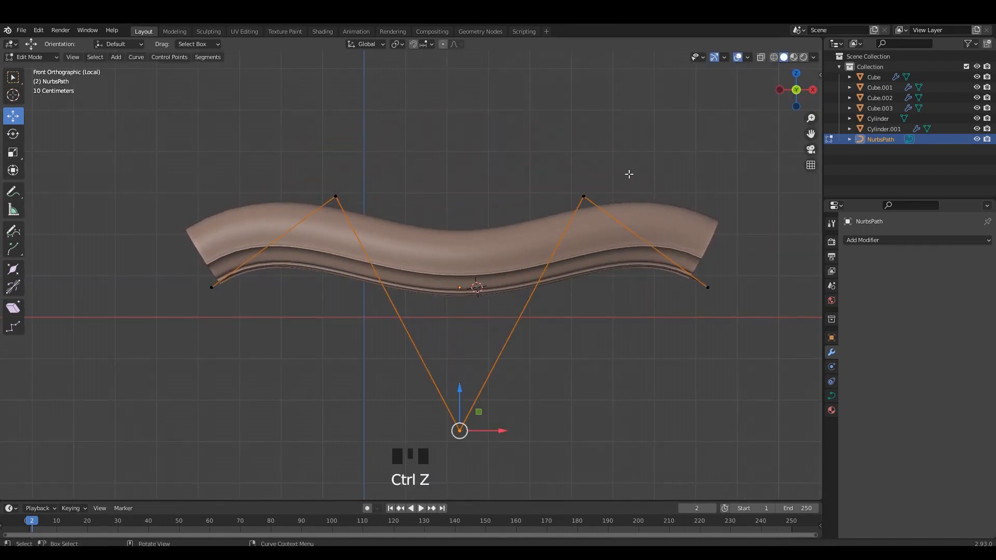
- Lower the path's second-to-last control point, pull the end point up and inward, and shift the lowered point about -0.34 m in X and 0.24 m in Z
drag(578, 202, 581, 357)
click(707, 285)
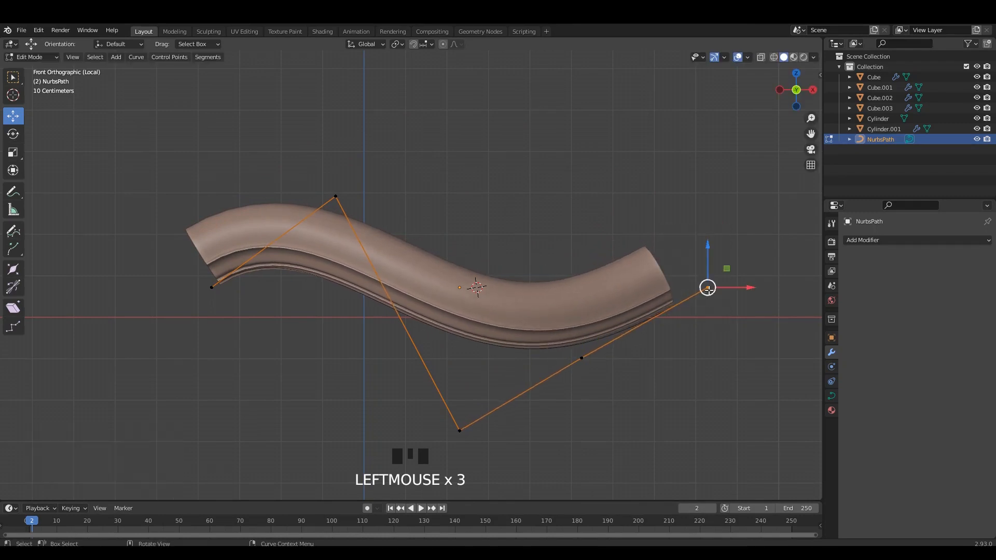
drag(707, 285, 627, 191)
click(582, 358)
drag(582, 358, 568, 348)
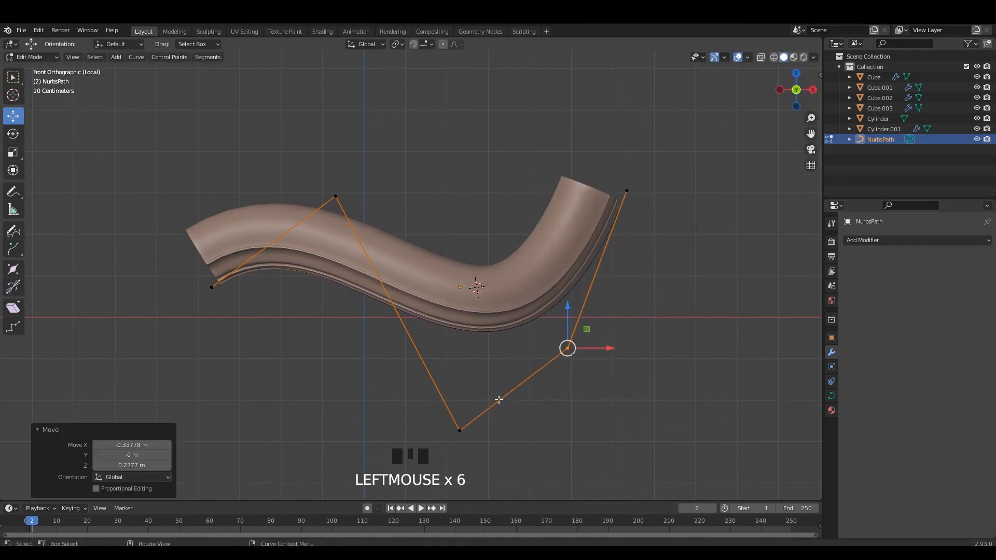
- Shift the path's lowest control point toward -X and slightly up, leave edit mode and deselect everything
click(459, 432)
drag(447, 437, 390, 413)
key(Tab)
click(631, 242)
scroll(631, 242, down, 2)
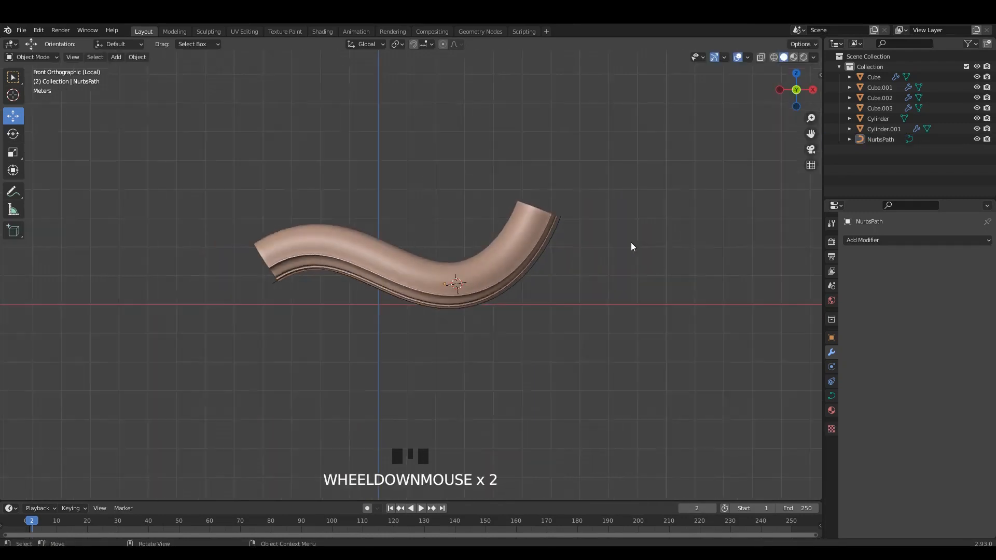
- Rotate the curve-deformed moulding in the right orthographic view to turn its profile along the path, and save the file
middle_drag(631, 242, 537, 270)
click(497, 264)
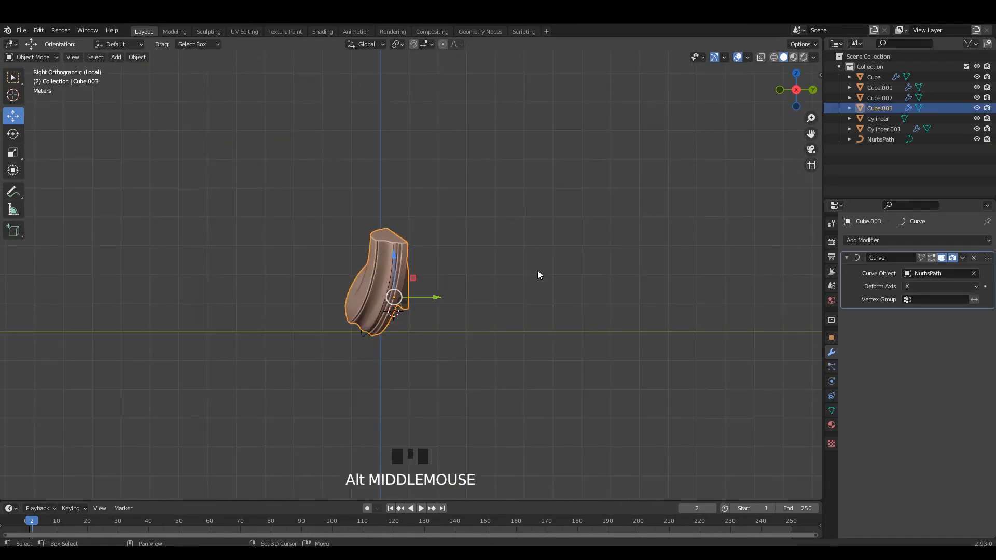
scroll(573, 279, up, 1)
key(r)
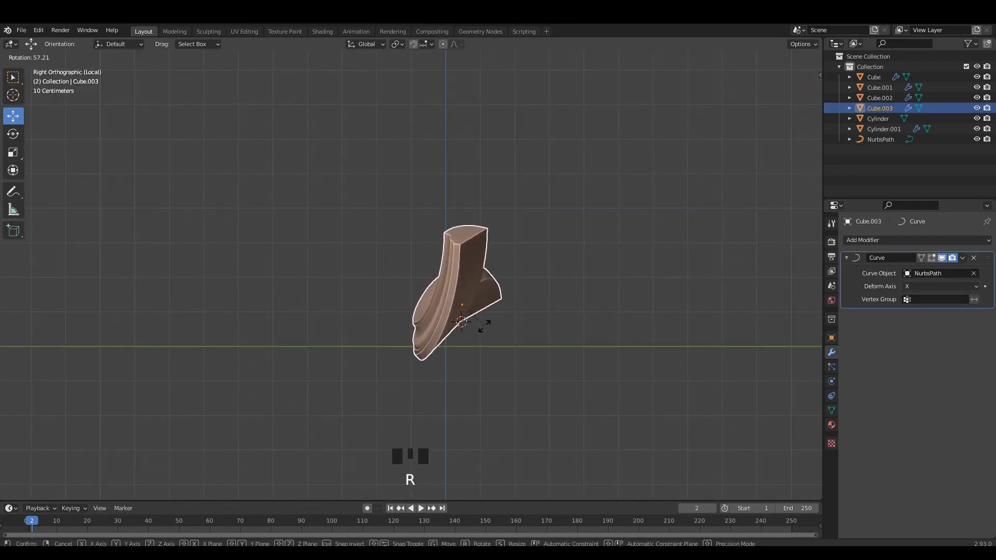
click(624, 250)
click(624, 246)
middle_drag(477, 248, 613, 252)
shift+middle_drag(502, 250, 513, 251)
scroll(512, 250, up, 1)
middle_drag(597, 270, 497, 327)
key(ctrl+s)
- Leave local view and rotate the moulding together with its path by 90° in the top view
scroll(566, 292, down, 2)
key(slash)
key(r)
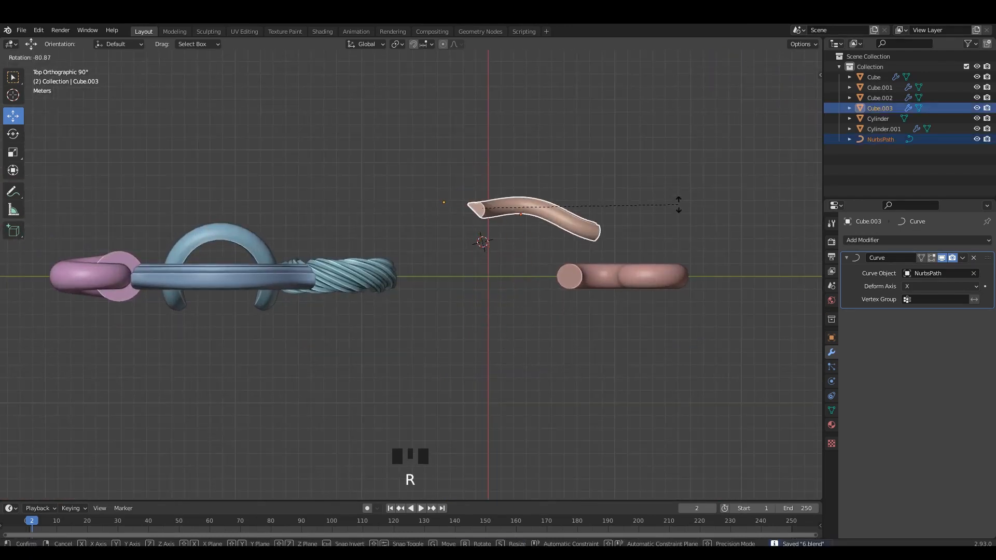
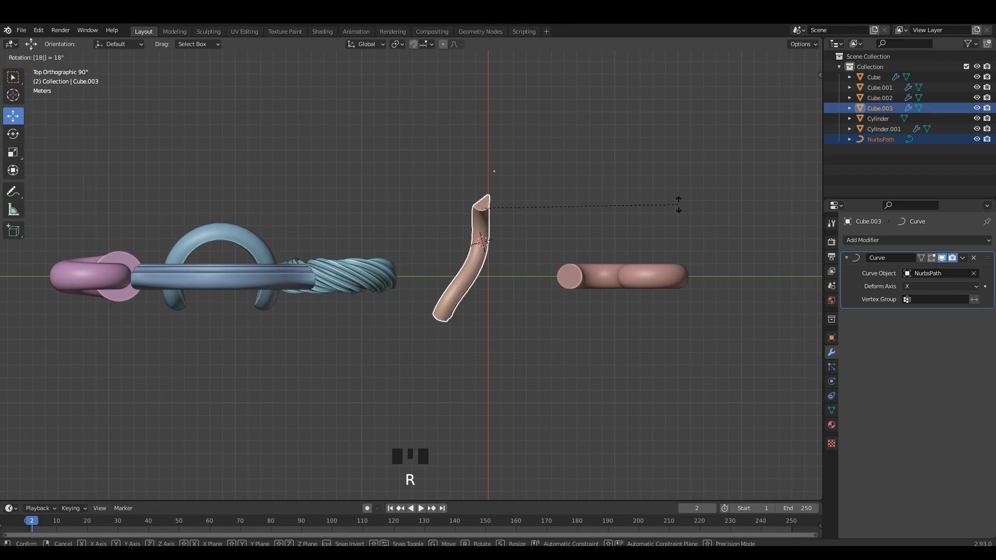
right_click(679, 205)
key(r)
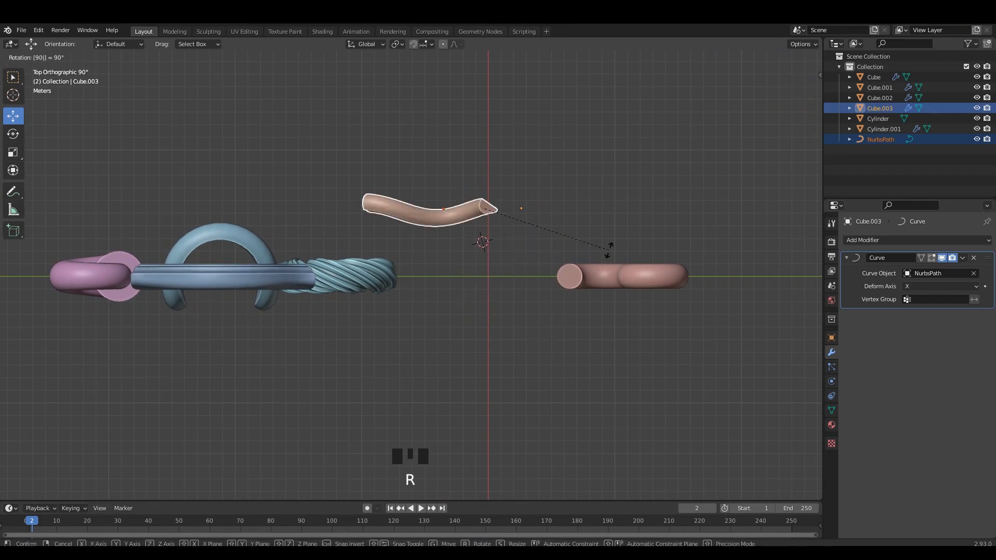
click(609, 249)
- Move the moulding and its path up above the other shapes in the side view and save the file
alt+middle_drag(609, 250, 352, 315)
drag(351, 315, 545, 201)
click(606, 150)
key(ctrl+s)
middle_drag(575, 198, 508, 183)
key(ctrl+s)
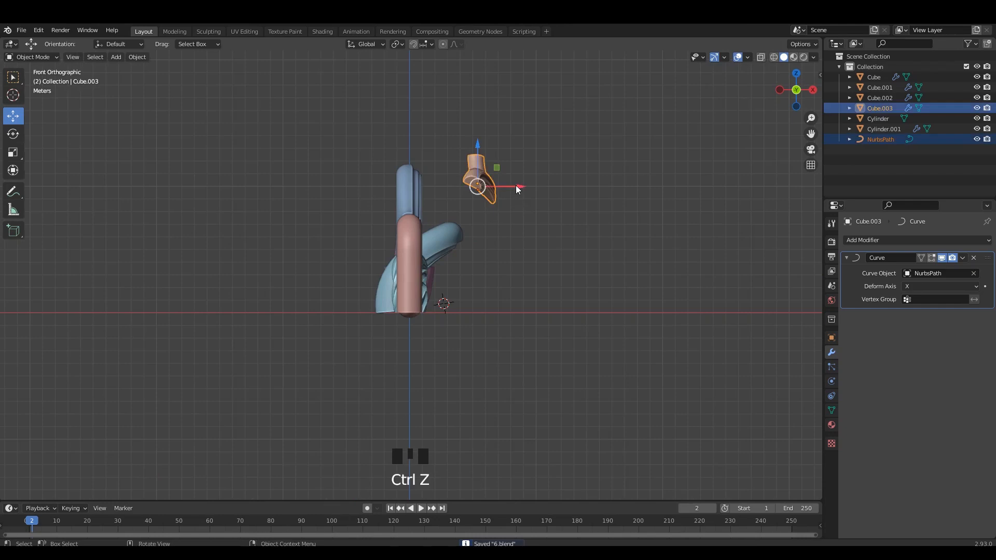
- Slide the moulding and its path along X into line with the other shapes and deselect them
drag(515, 185, 442, 188)
scroll(473, 222, up, 1)
shift+middle_drag(475, 224, 499, 285)
scroll(499, 284, up, 2)
click(497, 151)
- Rotate only the curve-deformed moulding in the front view to turn its profile, and save the file
shift+middle_drag(433, 158, 415, 216)
scroll(415, 215, up, 2)
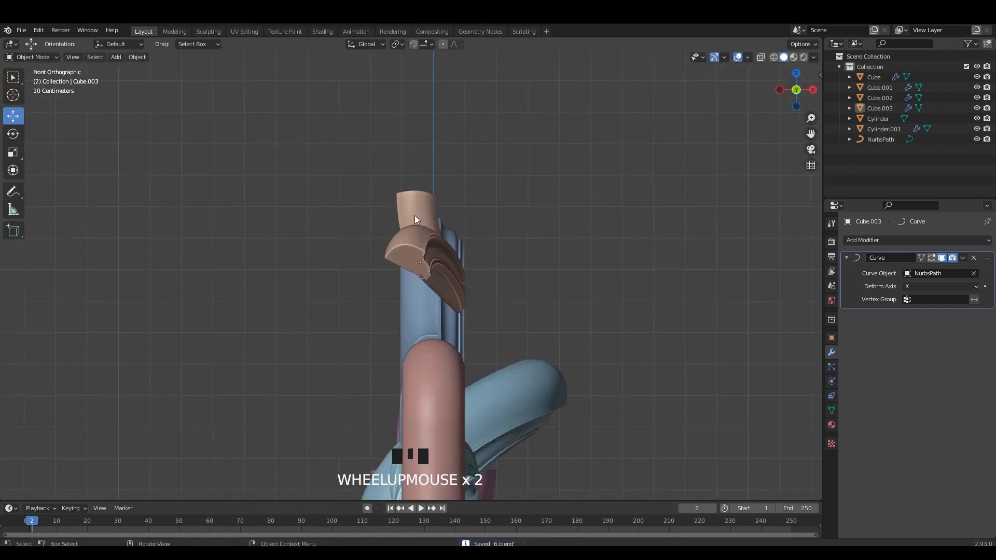
click(415, 215)
scroll(415, 216, up, 2)
key(r)
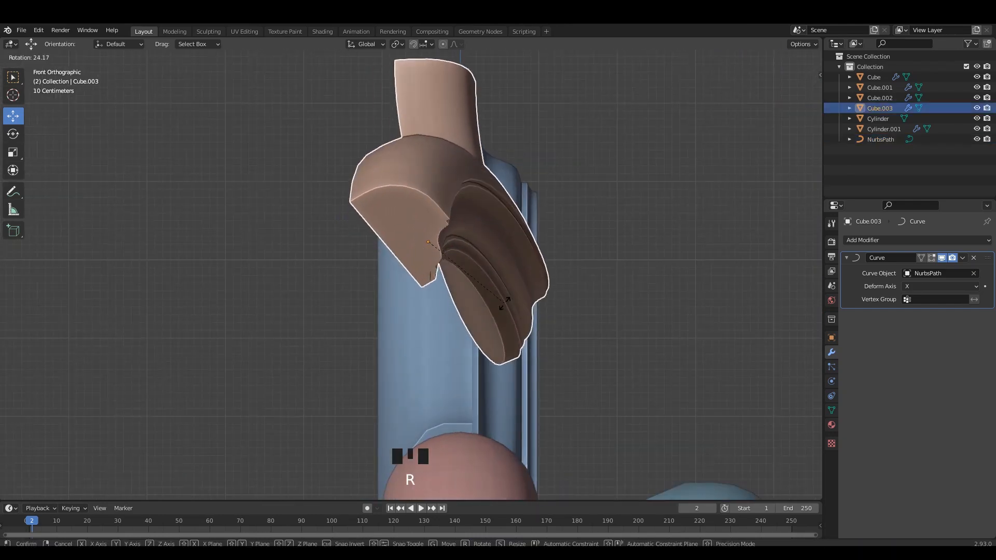
click(513, 290)
alt+middle_drag(634, 238, 547, 233)
scroll(547, 234, down, 3)
click(606, 197)
scroll(639, 210, down, 4)
shift+middle_drag(675, 222, 556, 151)
key(ctrl+s)
- Duplicate the teal arched moulding, move the copy along -Y to the empty area beside the S-shaped pipe, and save the file
shift+middle_drag(533, 253, 558, 213)
scroll(507, 244, down, 2)
shift+middle_drag(584, 266, 623, 248)
click(581, 253)
click(504, 179)
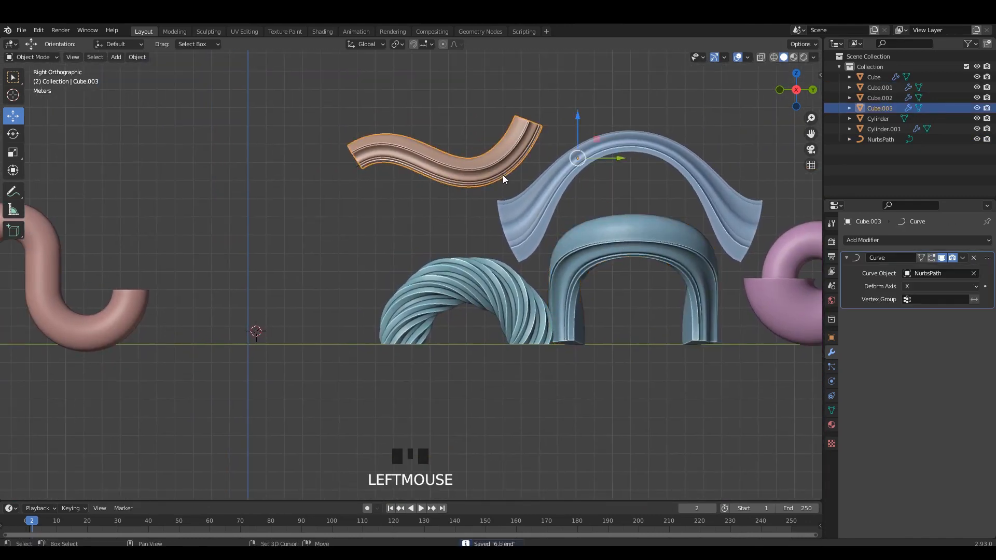
click(637, 246)
key(shift+d)
key(Escape)
key(ctrl+s)
drag(668, 235, 317, 235)
key(ctrl+s)
- Remove the Simple Deform modifiers from the duplicated moulding and save the file
click(974, 258)
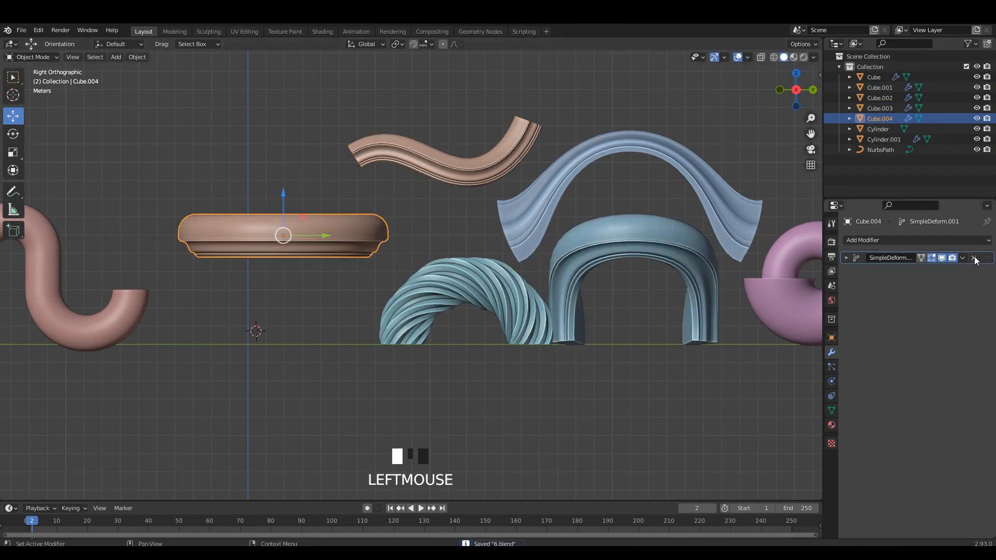
click(973, 258)
key(ctrl+s)
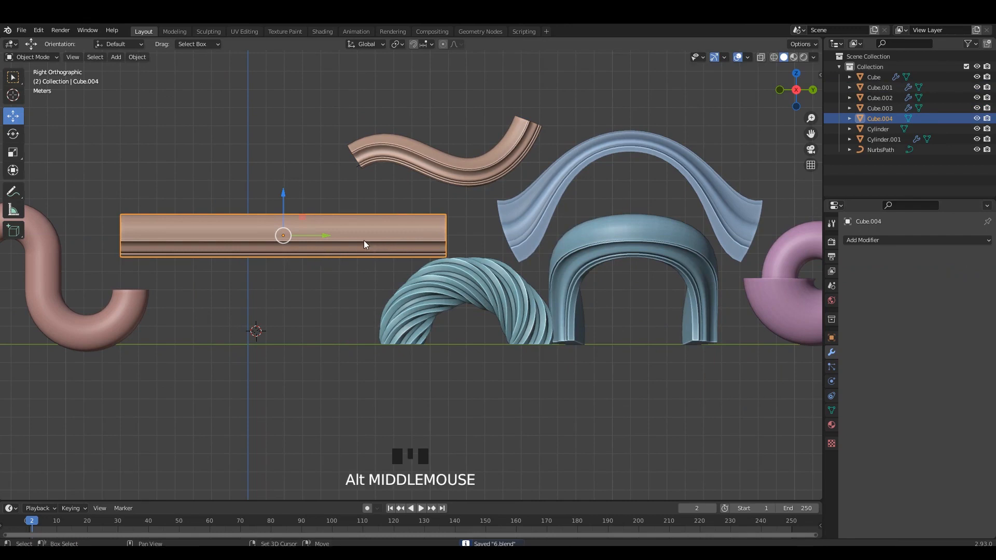
key(ctrl+s)
- Add a Bezier circle at the 3D cursor and scale it by 3
key(shift+a)
mouse_move(358, 165)
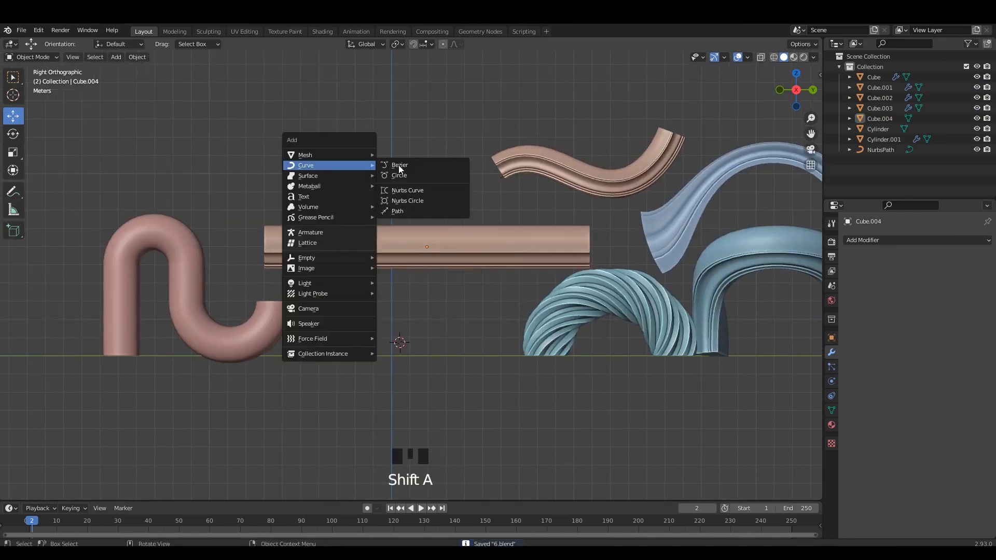
click(408, 177)
key(s)
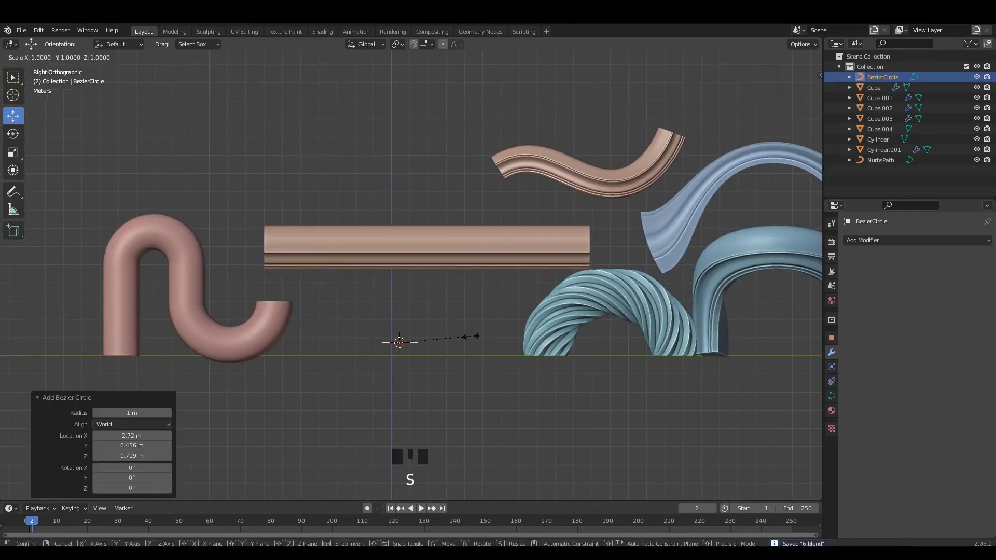
key(Return)
- Rotate the Bezier circle 90° in the back view so it stands upright
alt+middle_drag(507, 351, 431, 336)
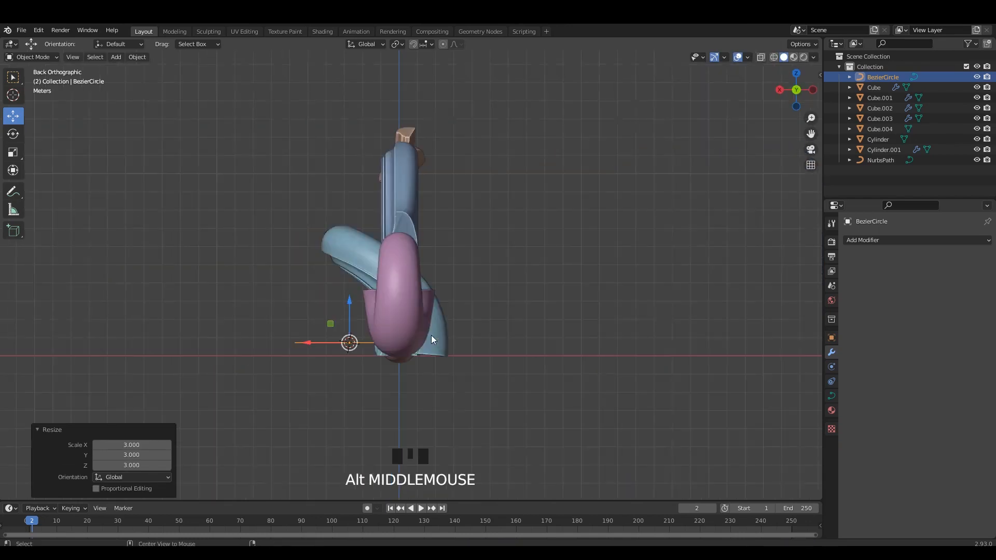
key(r)
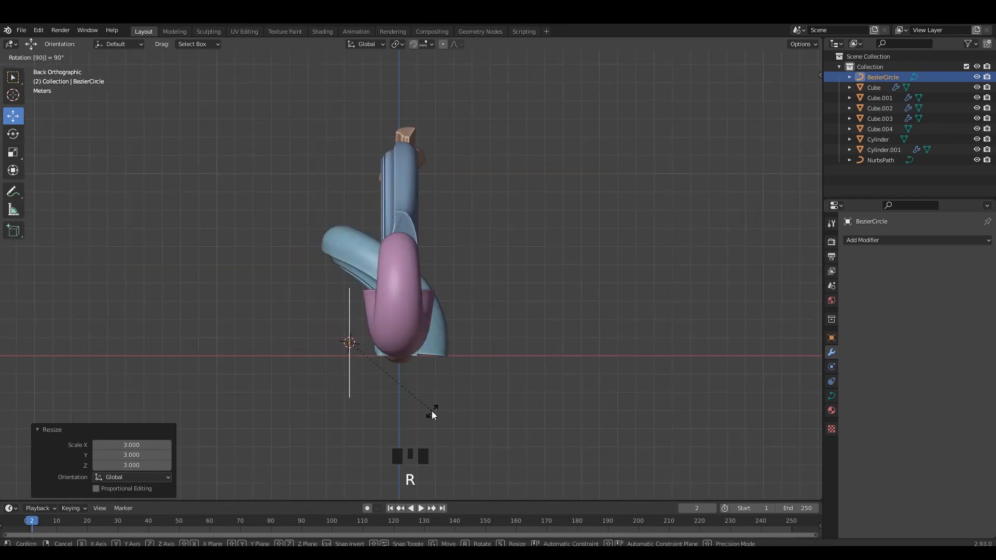
key(Return)
- Scale the Bezier circle by about 1.46, save the file and raise the circle along Z behind the straight moulding
alt+middle_drag(332, 304, 476, 306)
scroll(478, 313, up, 1)
key(s)
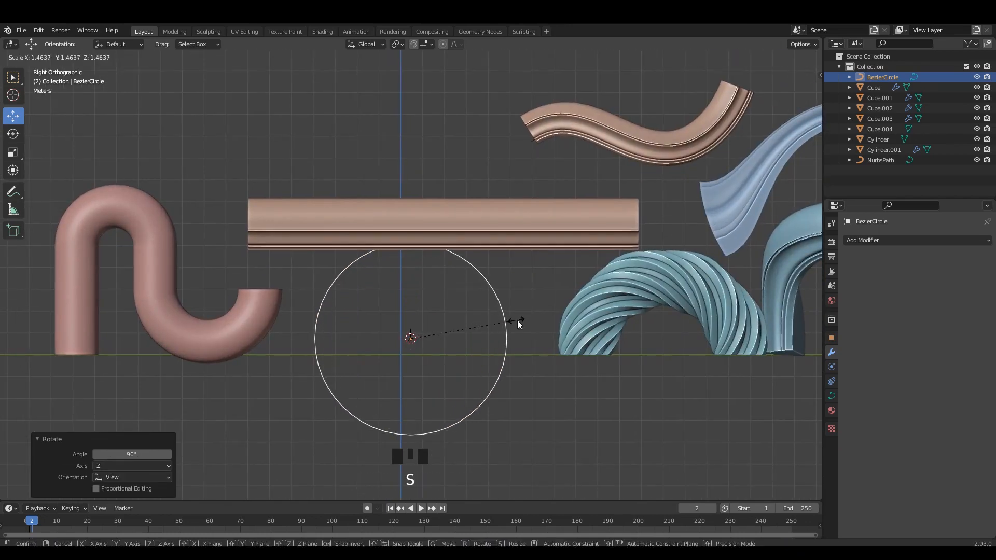
click(519, 320)
key(ctrl+s)
drag(416, 304, 421, 237)
- Add a Curve modifier to the straight moulding with BezierCircle as its curve object and Y as the deform axis
click(538, 216)
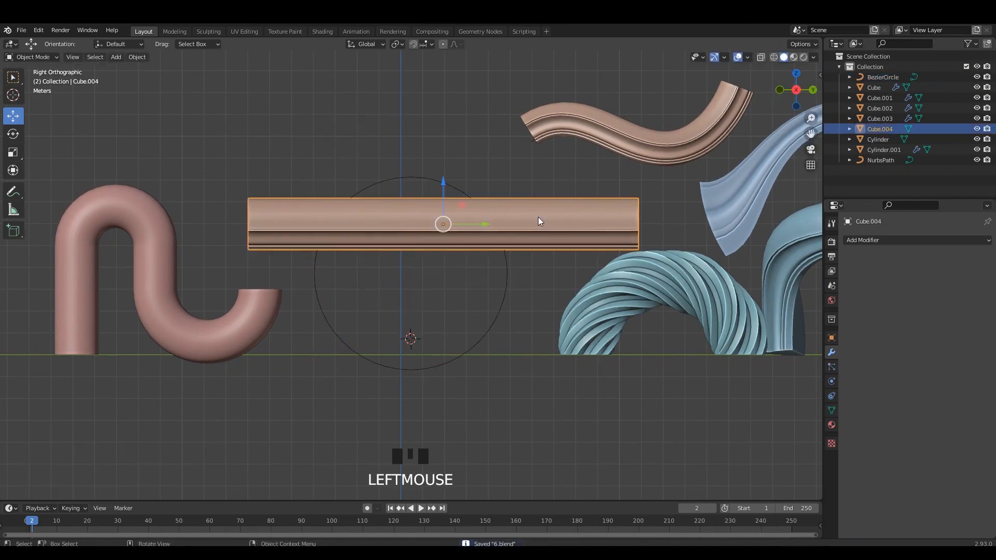
click(880, 242)
click(865, 292)
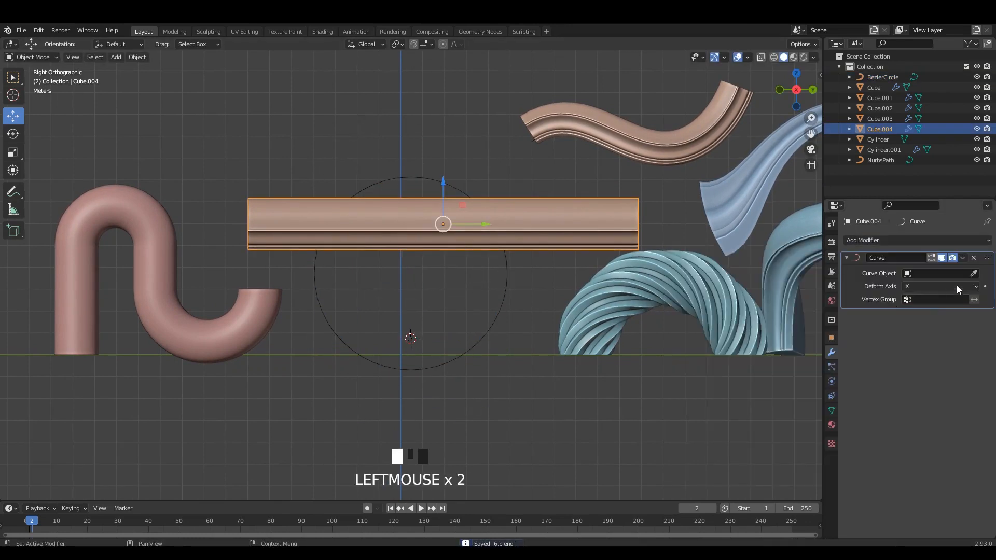
click(508, 279)
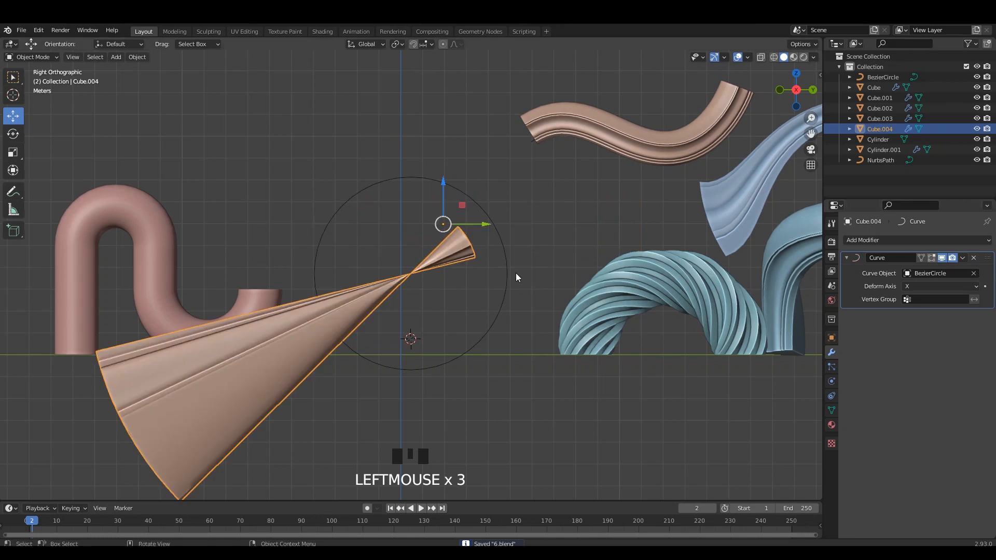
ctrl+scroll(930, 285, down, 2)
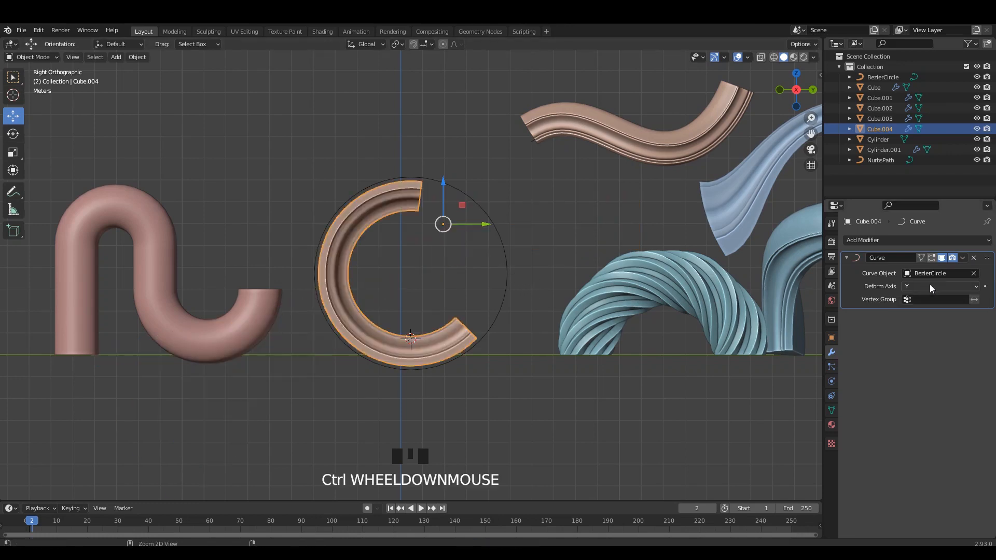
ctrl+scroll(930, 284, up, 1)
- Scale the moulding by about 1.617 so it wraps around the whole circle
click(550, 162)
click(415, 204)
key(s)
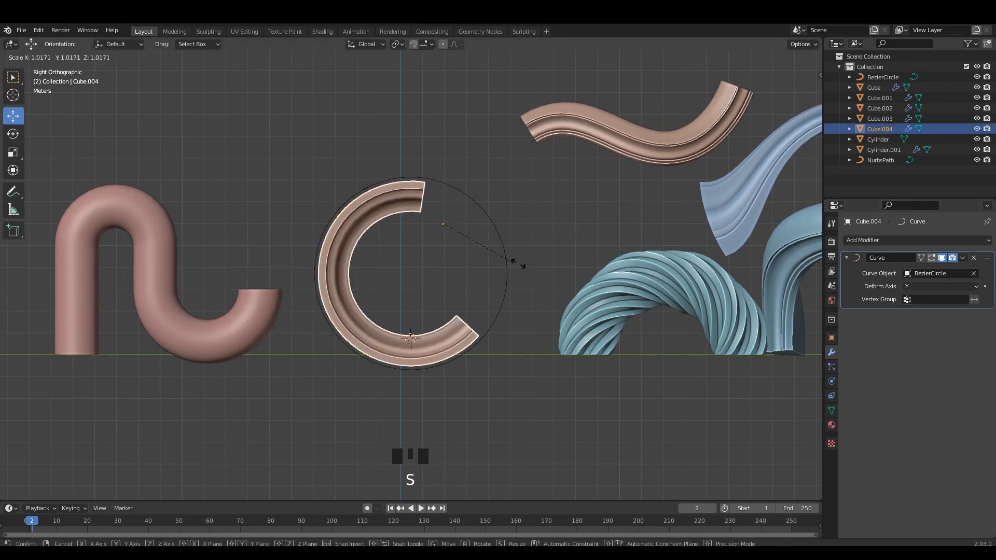
click(564, 269)
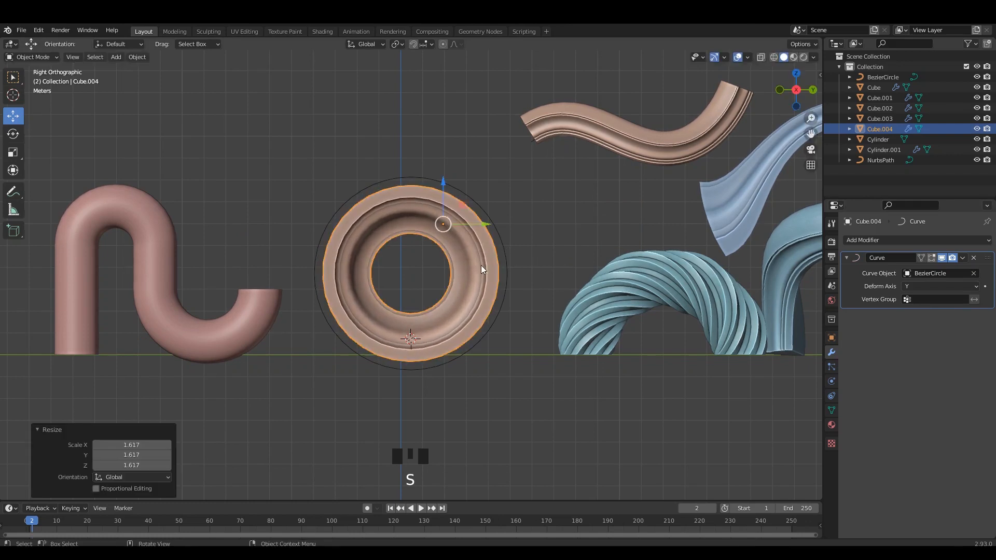
- Scale the Bezier circle up slightly to enlarge the ring
click(508, 267)
key(s)
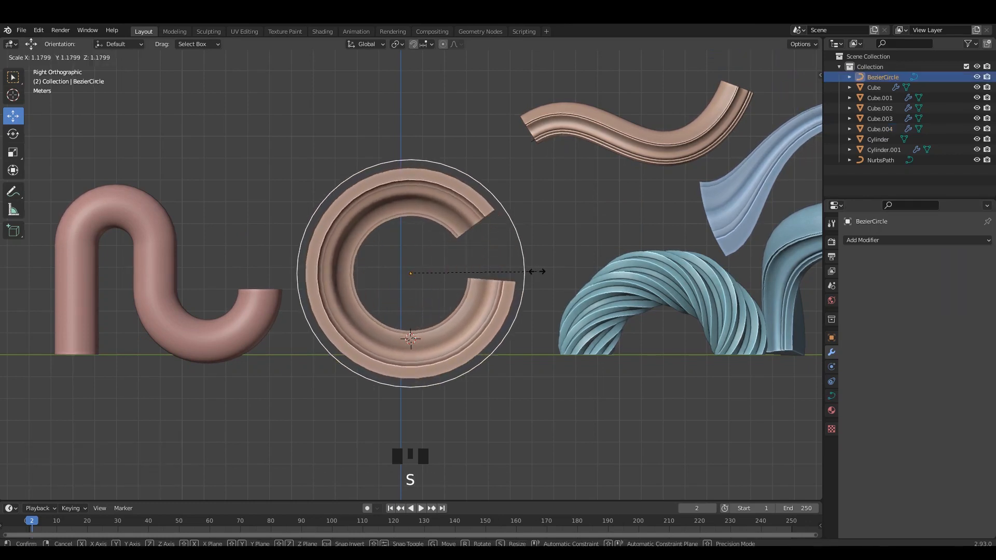
click(526, 263)
- Try scaling the ring moulding and moving it along Z and Y, and undo the moves
click(483, 232)
scroll(482, 233, up, 2)
key(s)
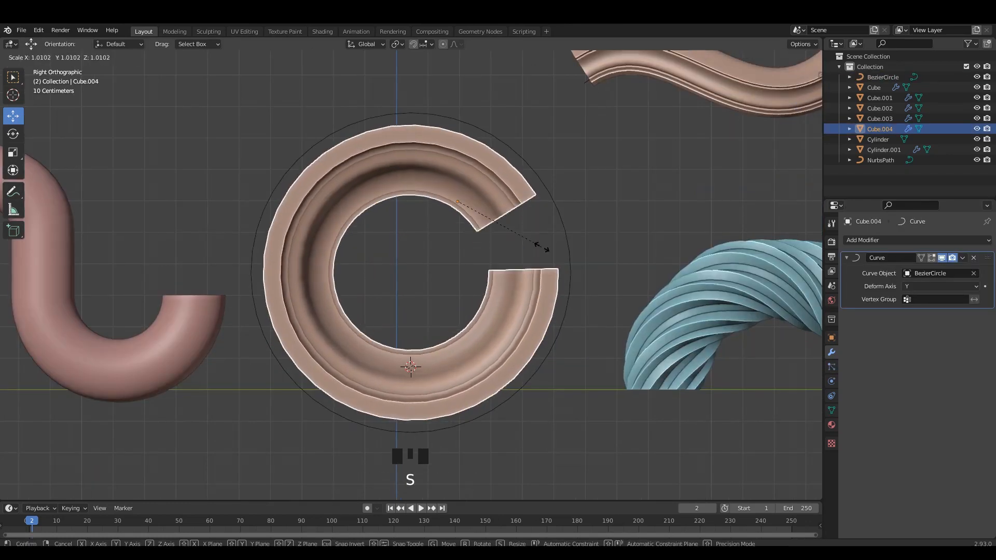
click(461, 175)
drag(459, 165, 462, 143)
key(ctrl+z)
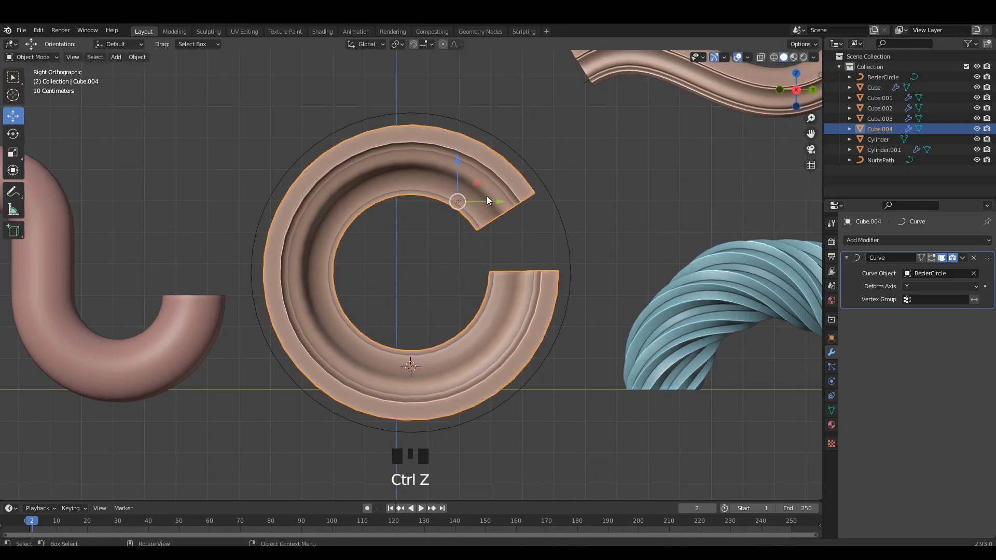
mouse_move(496, 201)
mouse_down()
mouse_move(522, 197)
mouse_move(507, 198)
mouse_up()
key(ctrl+z)
- Move the ring moulding about -1.34 m in X so its profile sits over the Bezier circle
middle_drag(508, 198, 413, 221)
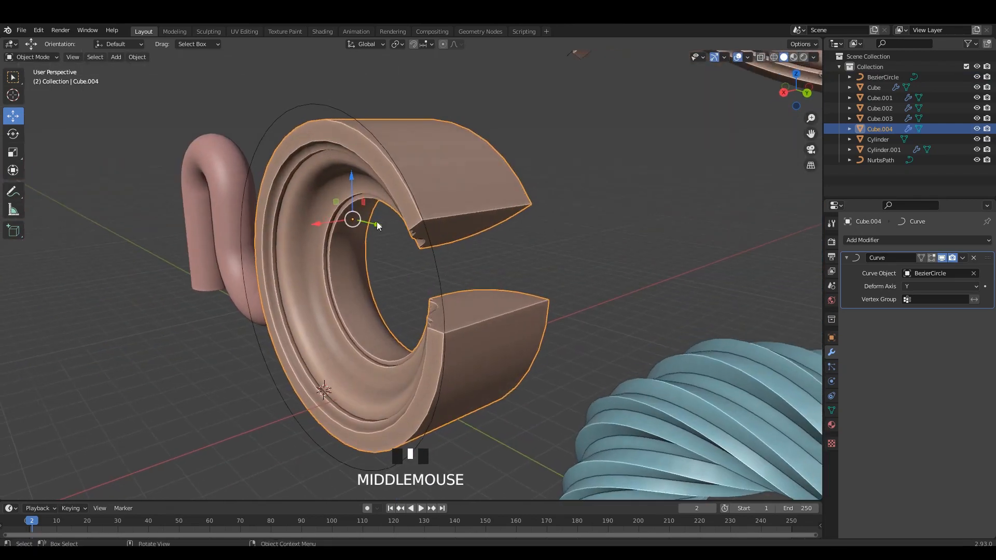
drag(377, 223, 353, 225)
key(ctrl+z)
middle_drag(353, 226, 568, 226)
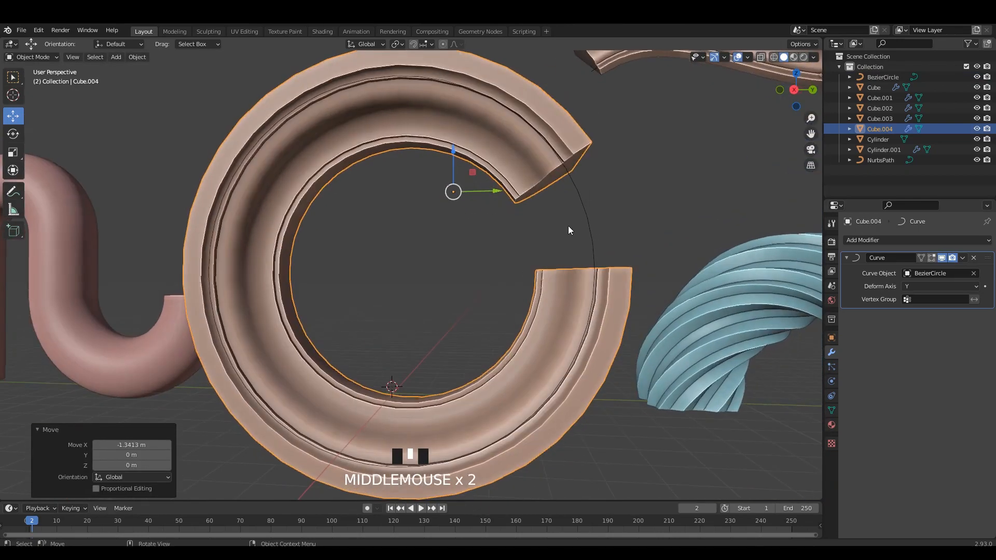
- Scale the ring moulding by about 1.098 to close the gap between its ends
double_click(580, 189)
click(580, 189)
key(s)
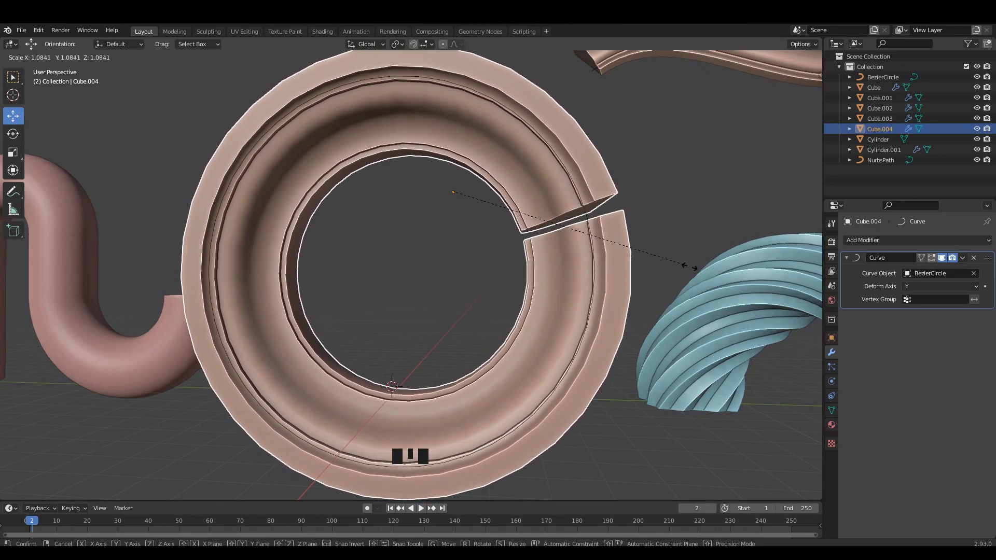
click(711, 278)
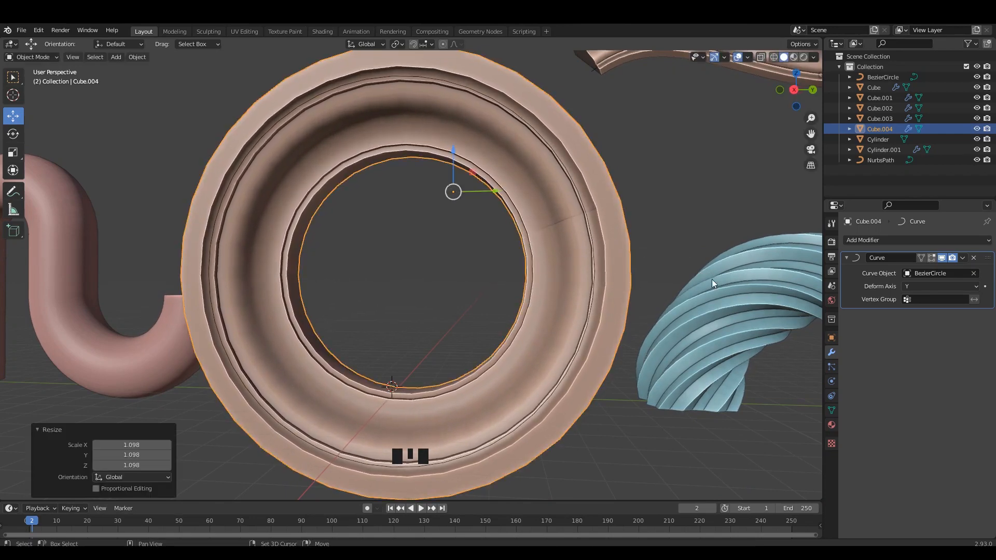
click(609, 191)
key(Tab)
key(Tab)
- Save the scene file 6.blend
scroll(581, 165, down, 4)
click(587, 174)
scroll(540, 218, down, 1)
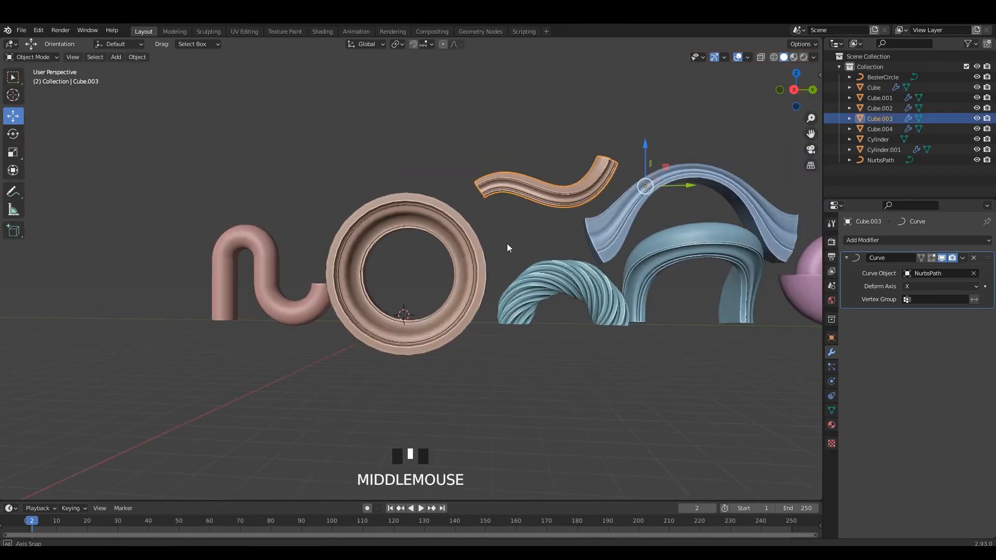
mouse_move(506, 244)
alt+middle_down()
mouse_move(445, 233)
mouse_move(510, 235)
alt+middle_up()
key(ctrl+s)
- Scale the ring moulding and its Bezier circle down together, and move them about 2.66 m in Y and 0.47 m in Z
drag(507, 234, 456, 291)
scroll(574, 309, up, 3)
key(s)
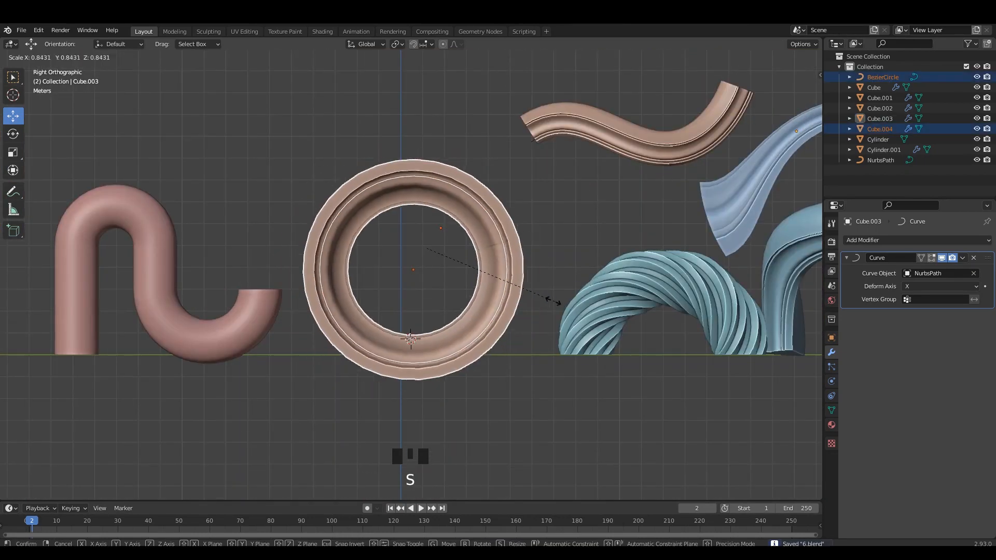
click(537, 294)
drag(427, 249, 485, 238)
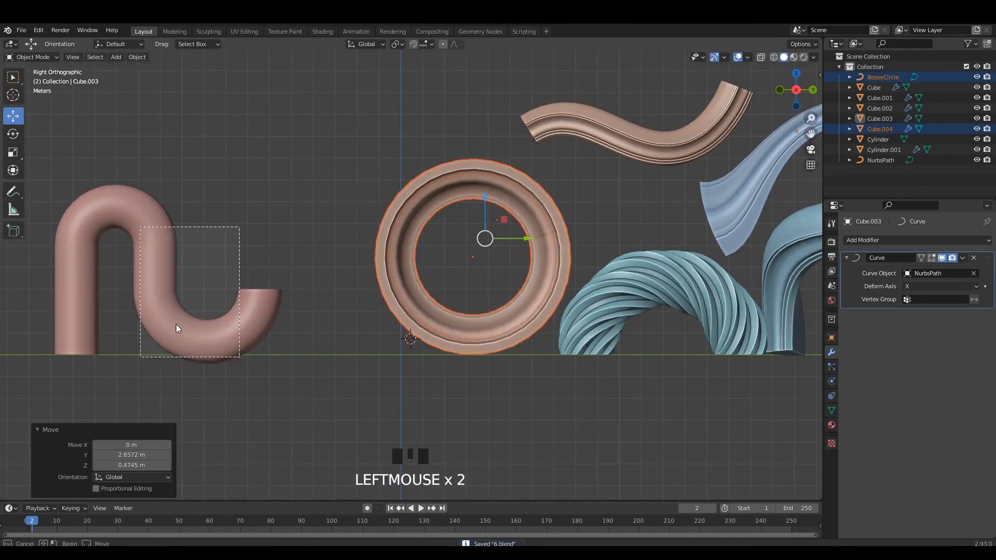
- Move the S-bent pipe about 4.34 m along Y towards the ring
drag(175, 325, 218, 331)
scroll(530, 235, down, 3)
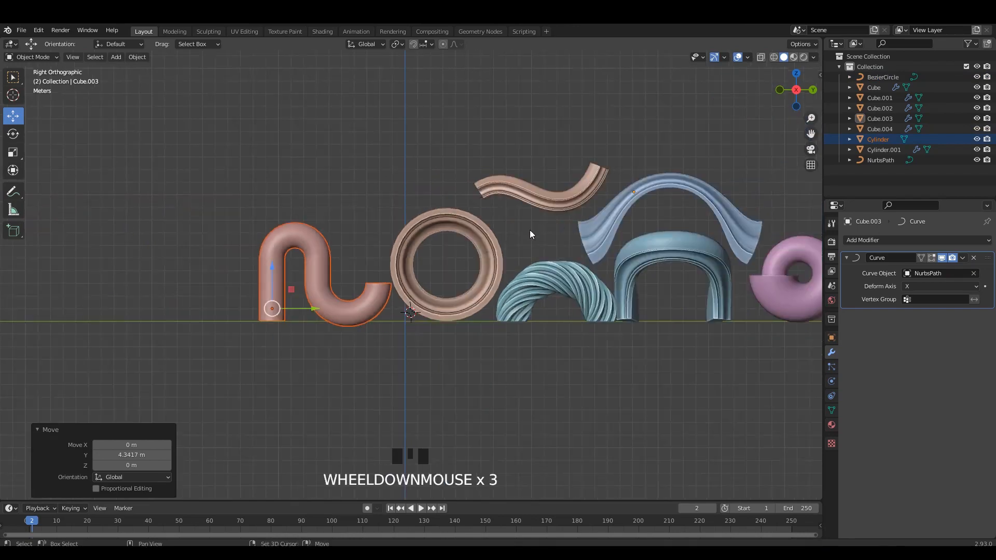
shift+middle_drag(530, 230, 415, 255)
- Examine the row of deformed shapes in perspective, from the ring across to the arches
click(578, 156)
shift+middle_drag(568, 186, 567, 173)
ctrl+scroll(578, 220, up, 1)
middle_drag(567, 174, 441, 241)
scroll(578, 220, up, 2)
scroll(478, 217, up, 2)
scroll(393, 226, down, 2)
scroll(506, 242, down, 1)
shift+middle_drag(441, 241, 290, 262)
scroll(363, 254, up, 1)
- Try moving the blue arched moulding, undo the move, and check the apply options of its first SimpleDeform modifier
click(509, 241)
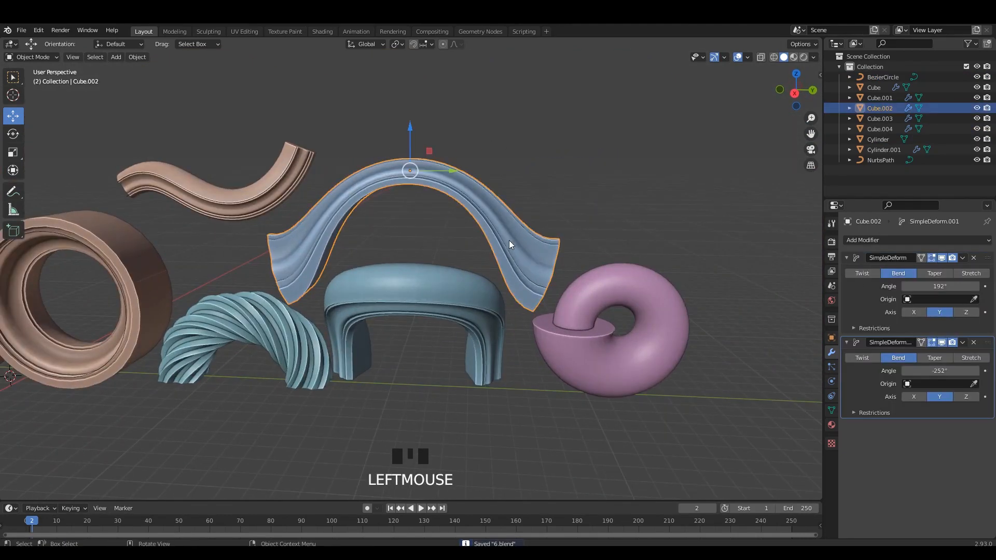
middle_drag(506, 239, 488, 235)
drag(410, 163, 445, 136)
key(ctrl+z)
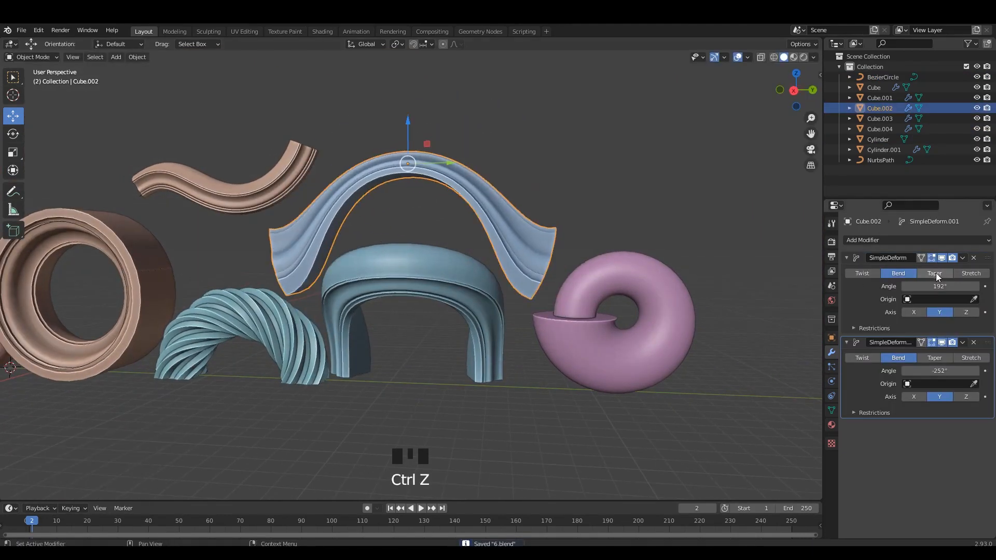
click(964, 259)
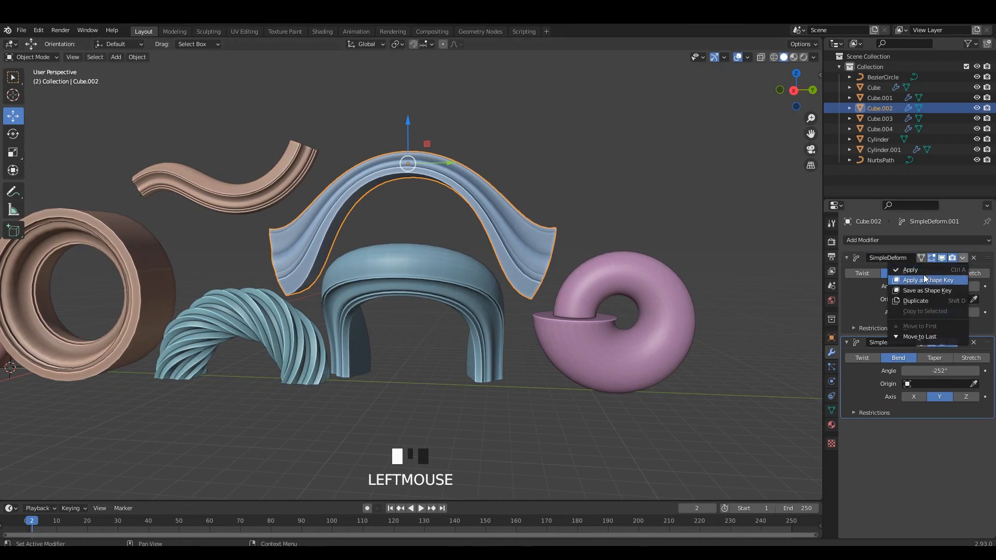
click(737, 192)
- Save 6.blend again and return to the right orthographic view of the whole row of shapes
scroll(669, 209, down, 1)
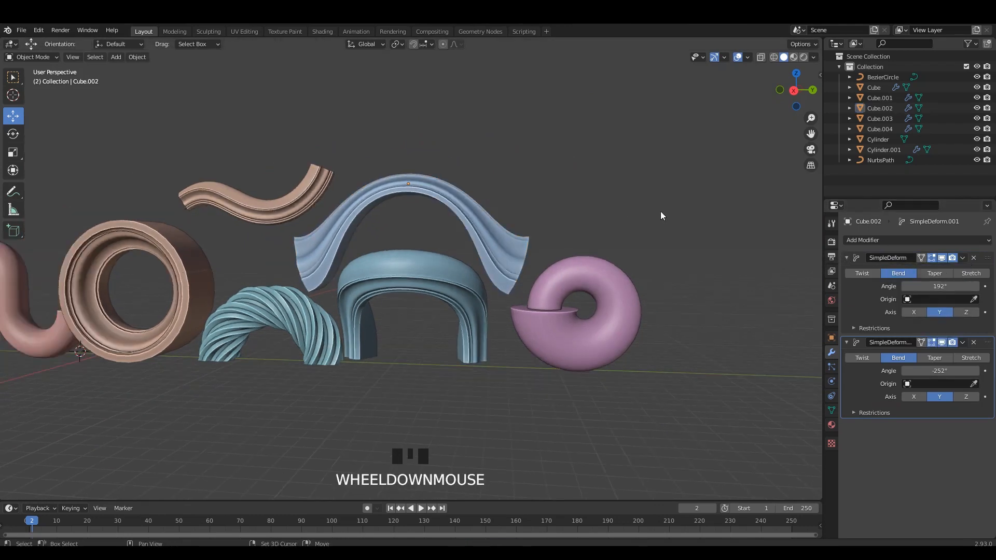
shift+middle_drag(582, 202, 677, 207)
shift+middle_drag(592, 220, 173, 322)
key(ctrl+s)
key(ctrl+s)
alt+middle_drag(288, 331, 272, 338)
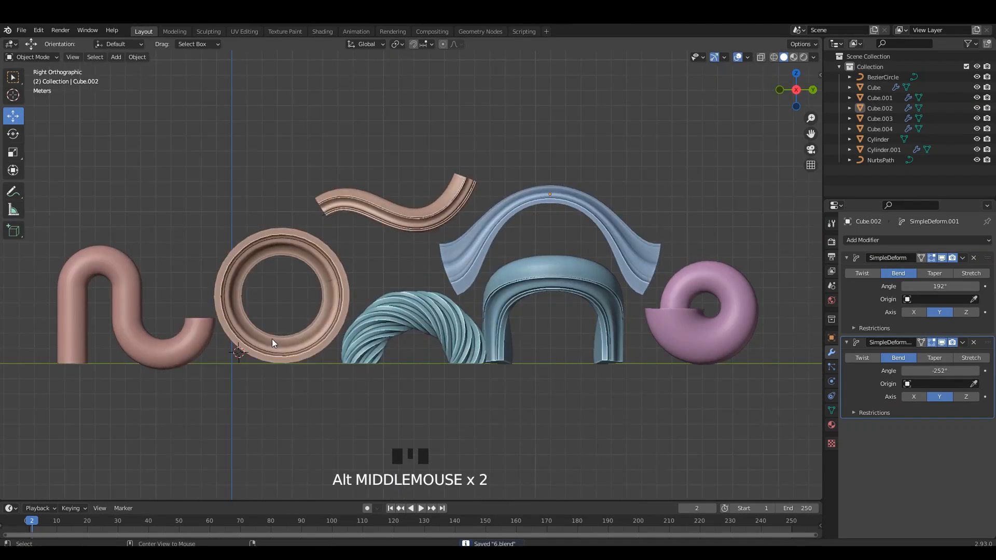
- Move the S-bent pipe about 13.73 m in Y and 12.44 m in Z, above the ring
click(201, 340)
drag(74, 346, 283, 167)
shift+middle_drag(268, 164, 268, 171)
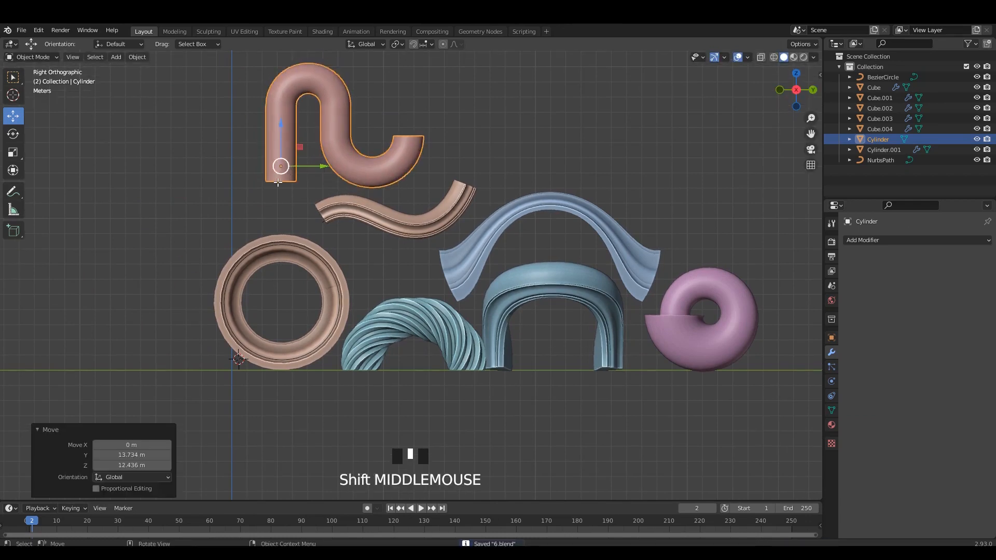
- Lengthen the bent pipe's straight leg in Edit Mode by pulling its end down to the top of the ring
key(Tab)
key(alt+z)
scroll(267, 171, up, 2)
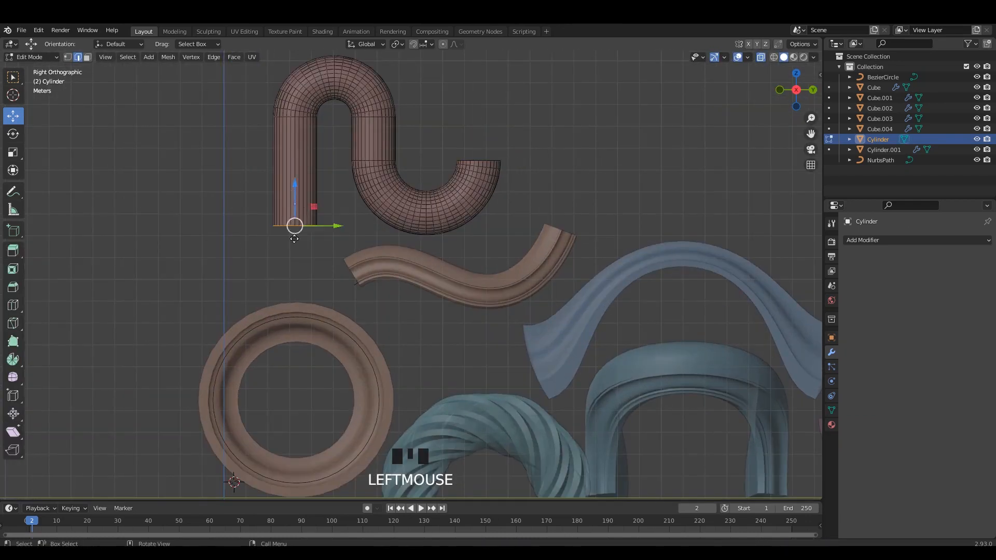
click(295, 239)
key(a)
mouse_move(423, 153)
mouse_down()
mouse_move(398, 155)
mouse_move(408, 155)
mouse_up()
key(alt+z)
drag(387, 120, 387, 117)
key(Tab)
scroll(566, 155, down, 2)
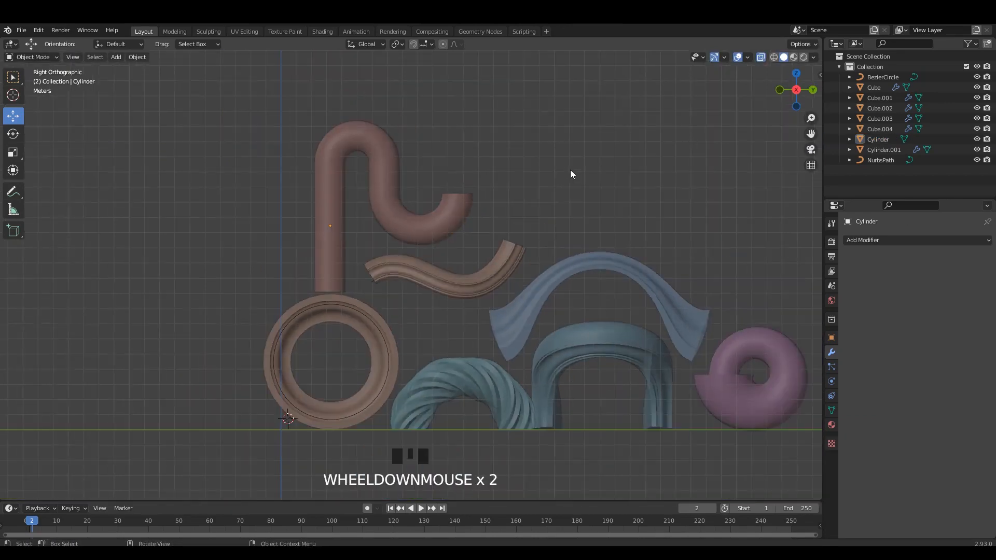
- Save the scene and select the wavy moulding
key(ctrl+s)
shift+middle_drag(501, 185, 578, 166)
middle_drag(474, 156, 478, 183)
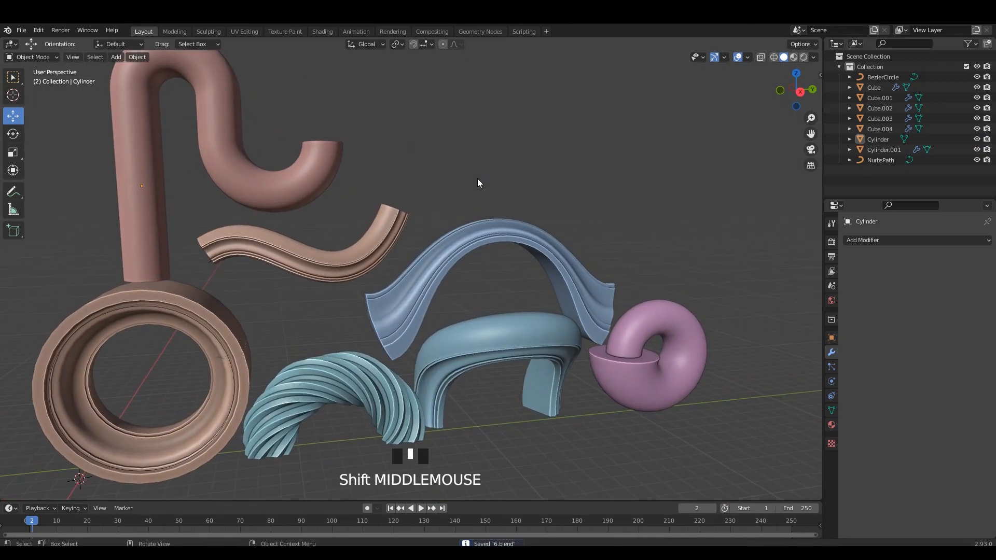
click(440, 200)
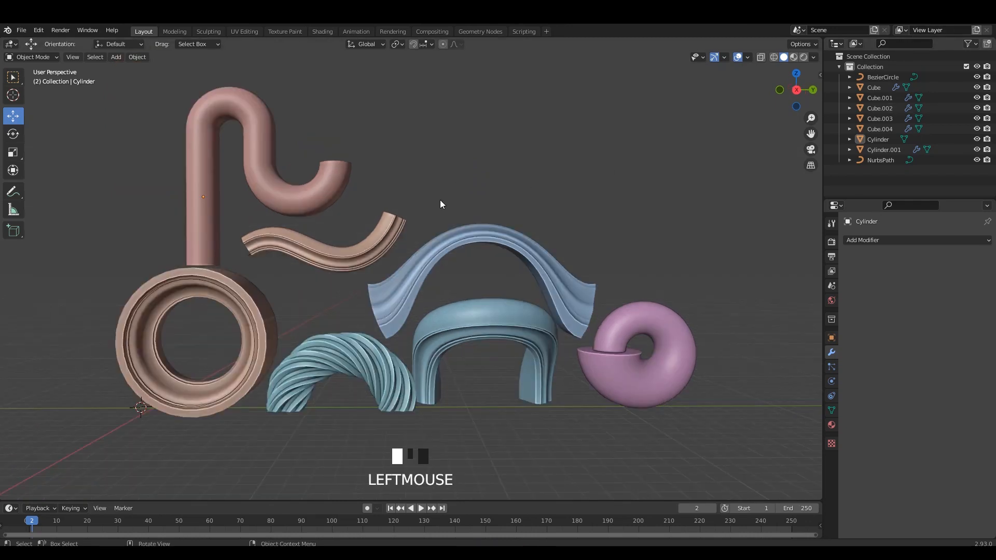
click(382, 219)
middle_drag(382, 219, 437, 214)
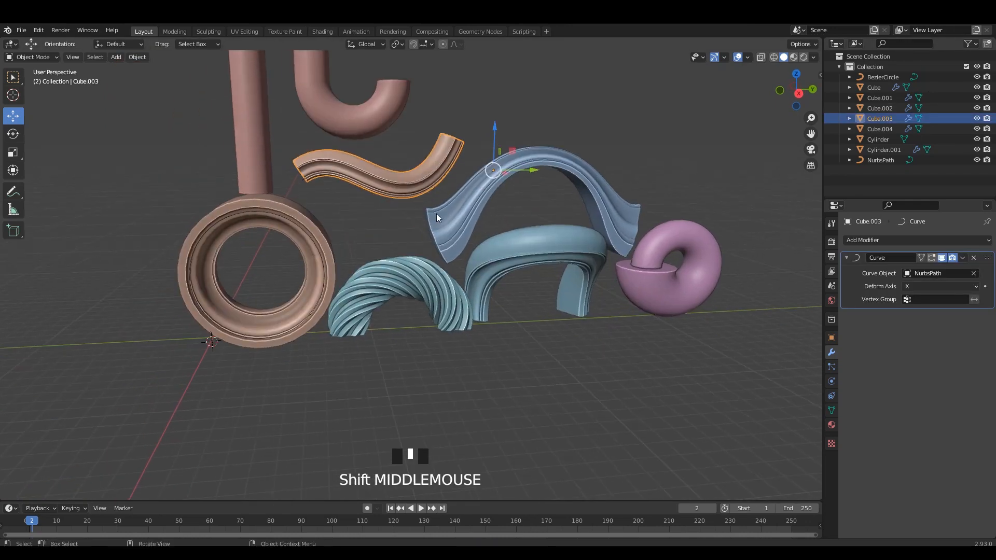
- Duplicate the ring moulding in place, save the file, and try moving the copy along Y before undoing that move
click(321, 248)
key(shift+d)
key(Escape)
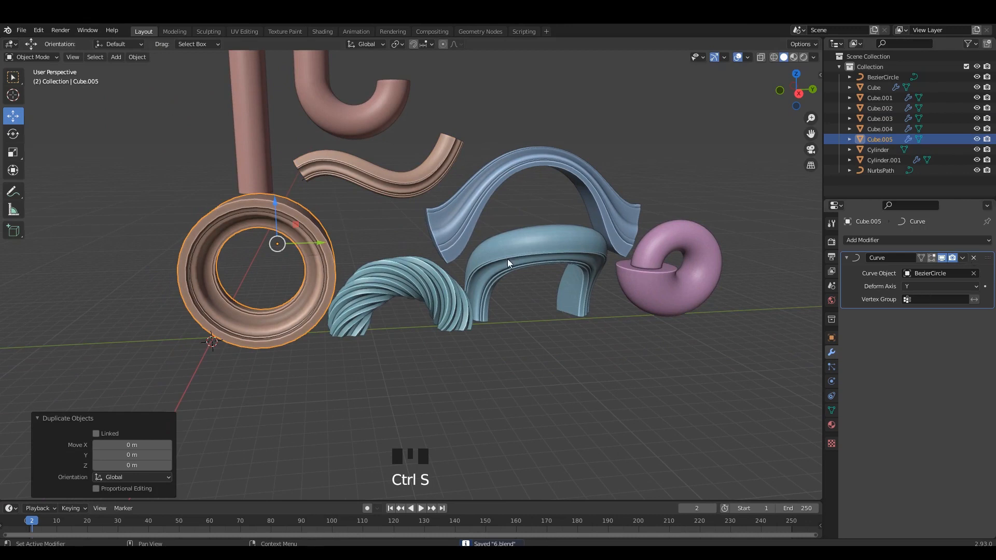
drag(278, 244, 410, 245)
key(ctrl+z)
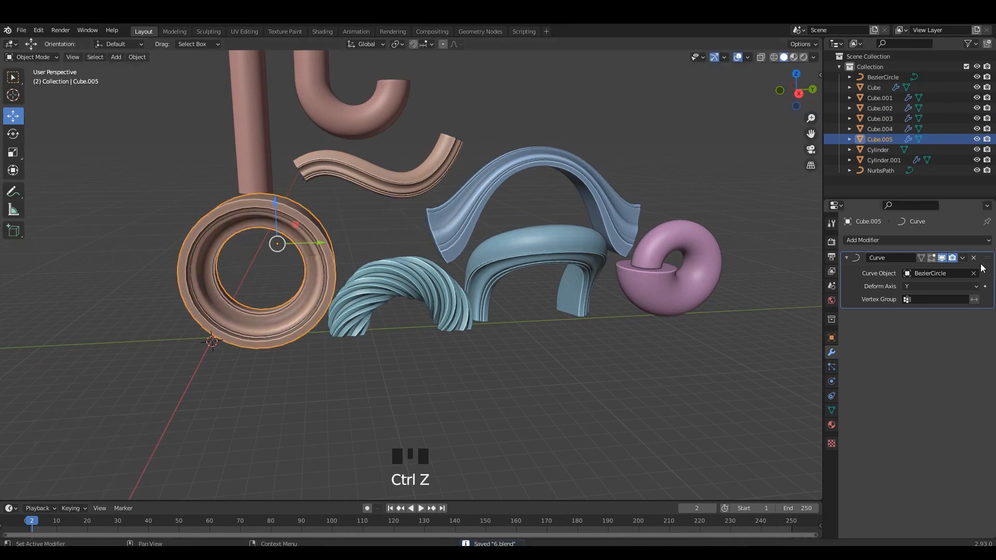
- Remove the Curve modifier from the duplicated ring and isolate the straight moulding in local view
click(974, 257)
key(slash)
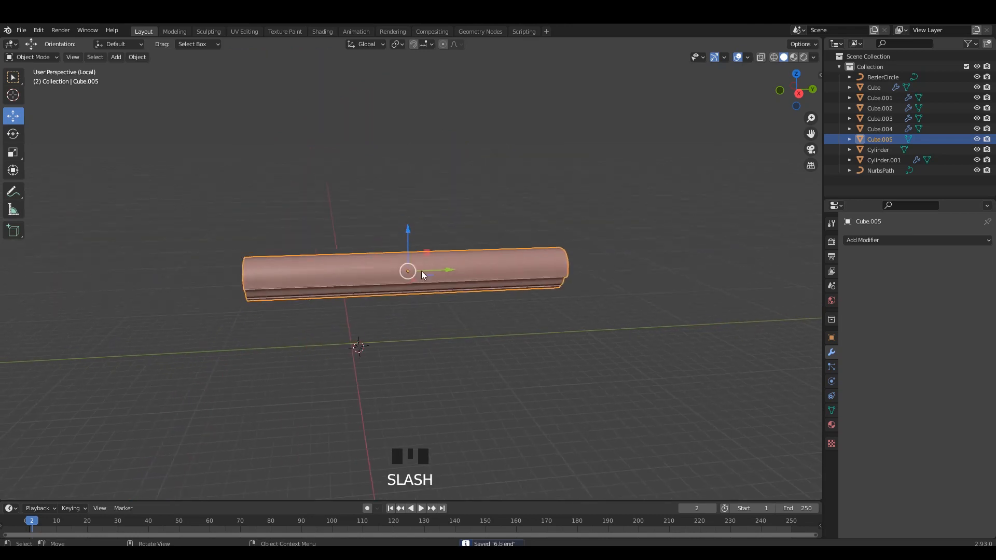
alt+middle_drag(421, 271, 425, 304)
click(384, 219)
- Enable the Add Curve: Extra Objects add-on in the preferences
key(F4)
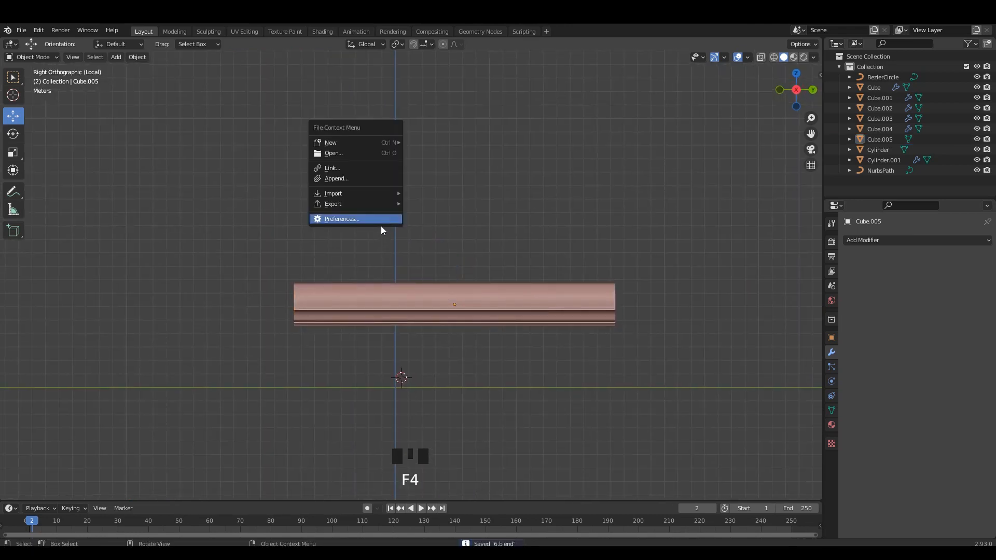
click(381, 222)
click(404, 112)
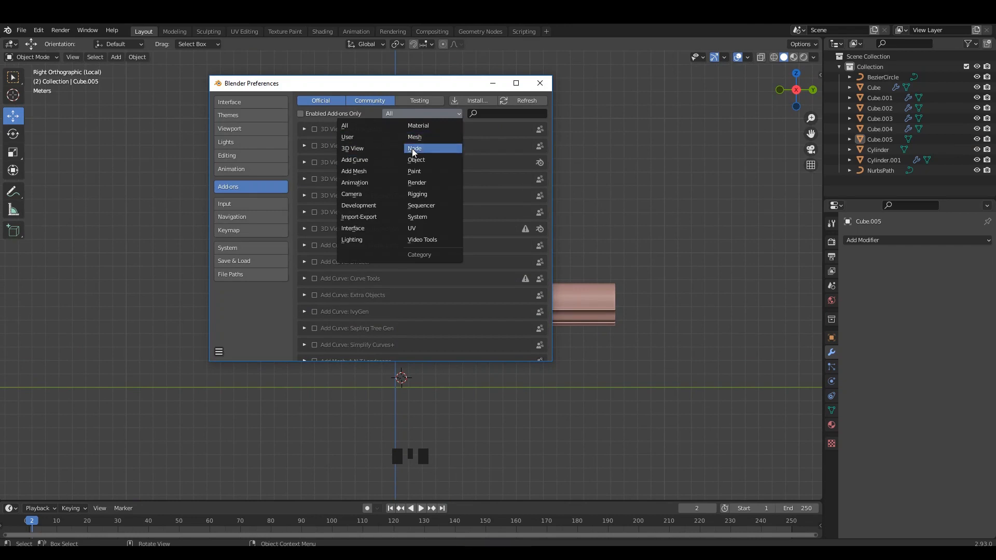
click(356, 159)
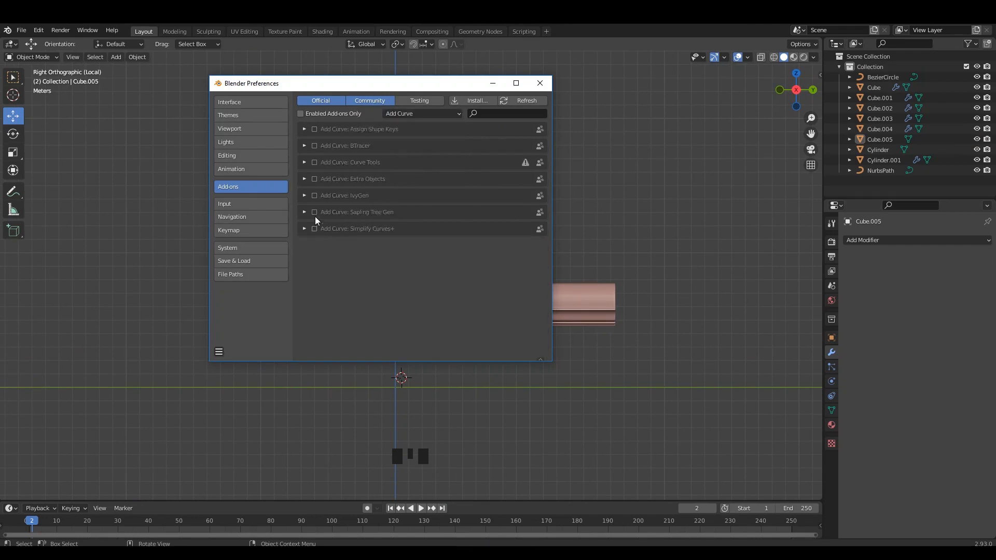
click(315, 178)
click(210, 263)
- Add a Curly Curve object at the 3D cursor
key(shift+a)
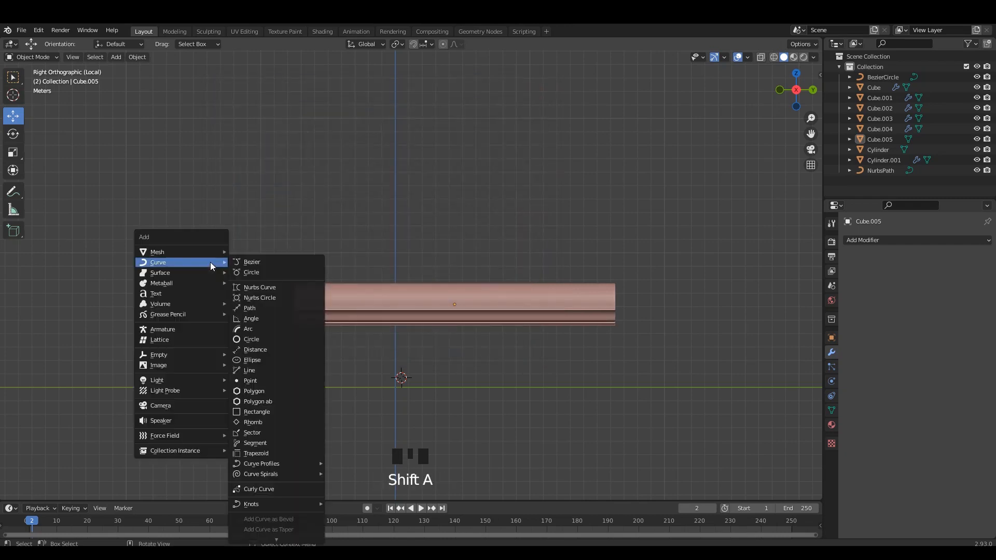
click(251, 143)
key(shift+a)
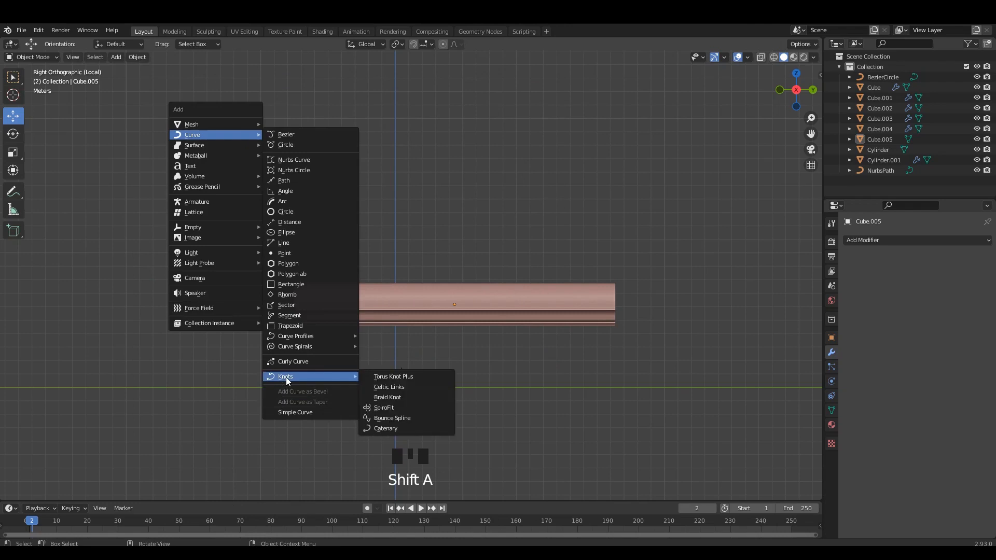
click(291, 363)
middle_drag(291, 363, 454, 337)
scroll(454, 338, up, 2)
key(Tab)
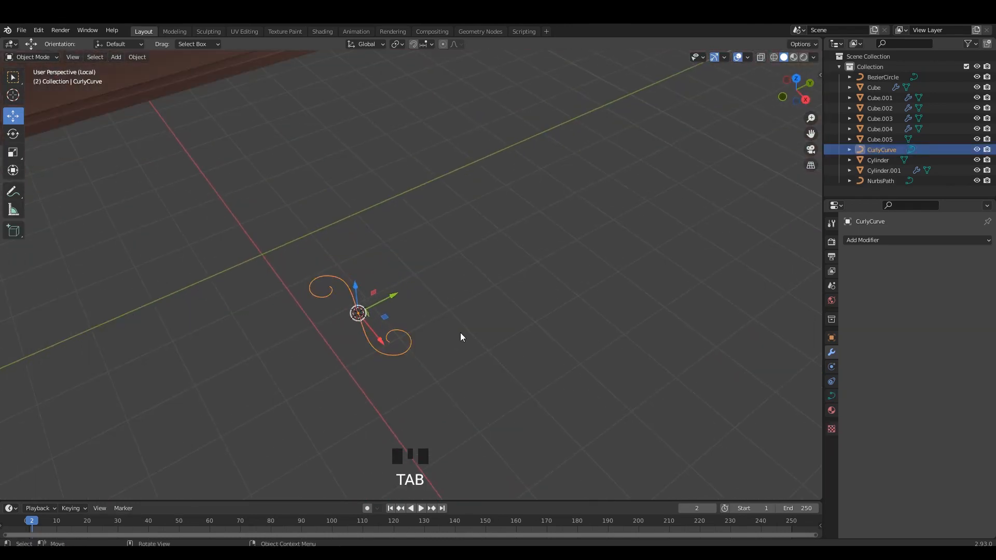
- Scale the curly curve up by about 5.04 and again by about 2.063
scroll(400, 329, down, 1)
click(411, 335)
scroll(412, 336, down, 3)
key(s)
click(597, 415)
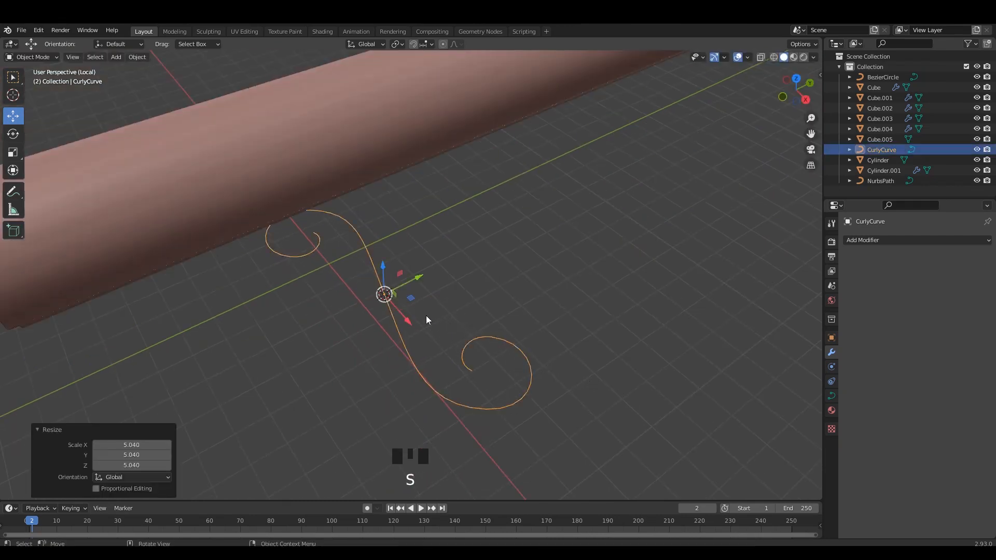
scroll(425, 315, down, 3)
key(s)
click(463, 330)
- Rotate the curly curve 90° in top view, and 180° and 90° in back view to stand it upright
alt+middle_drag(463, 330, 505, 358)
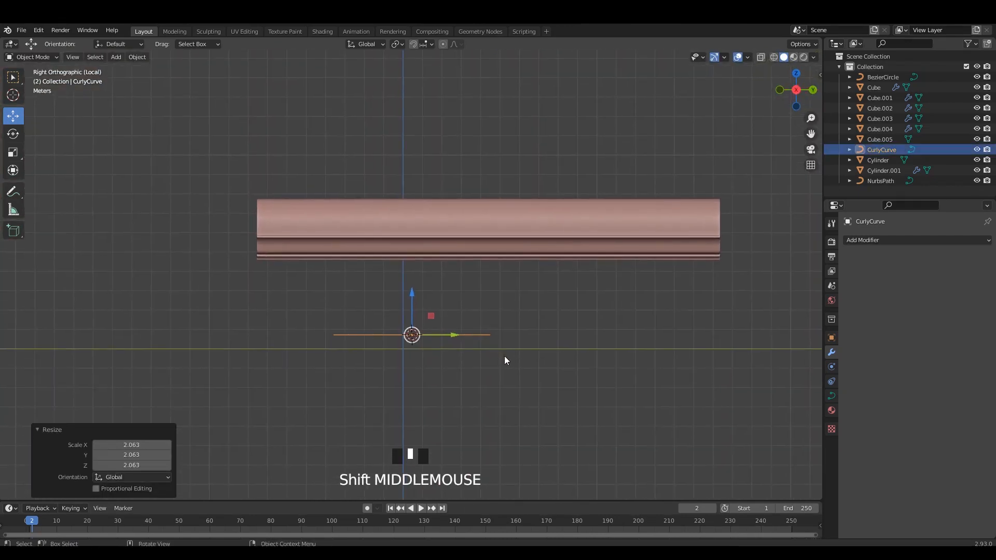
alt+middle_drag(446, 295, 504, 344)
key(r)
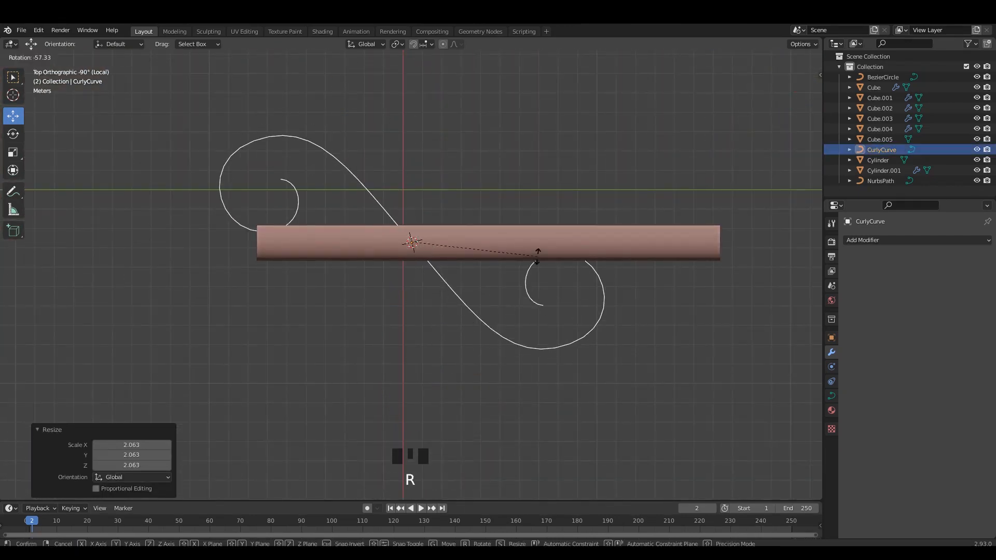
click(537, 256)
alt+middle_drag(424, 267, 473, 274)
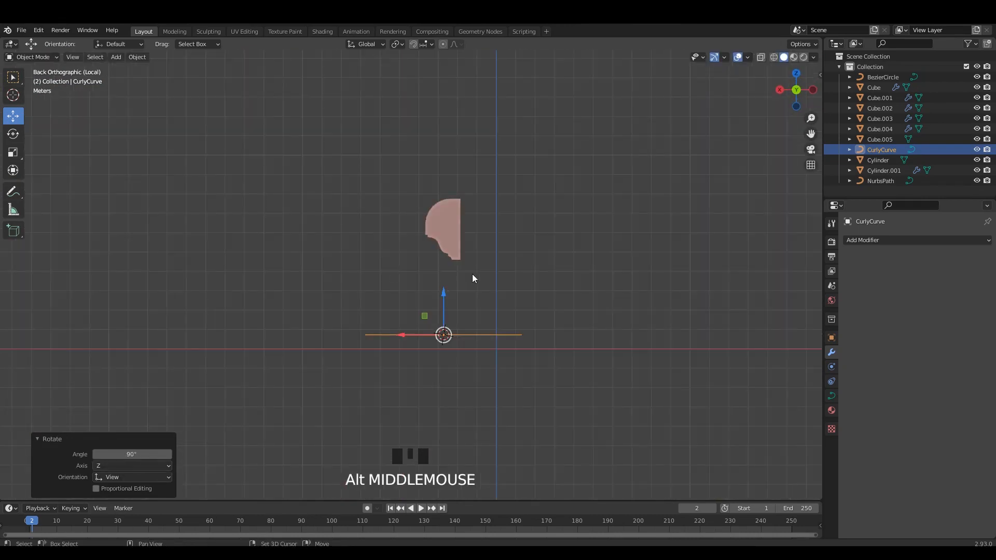
key(r)
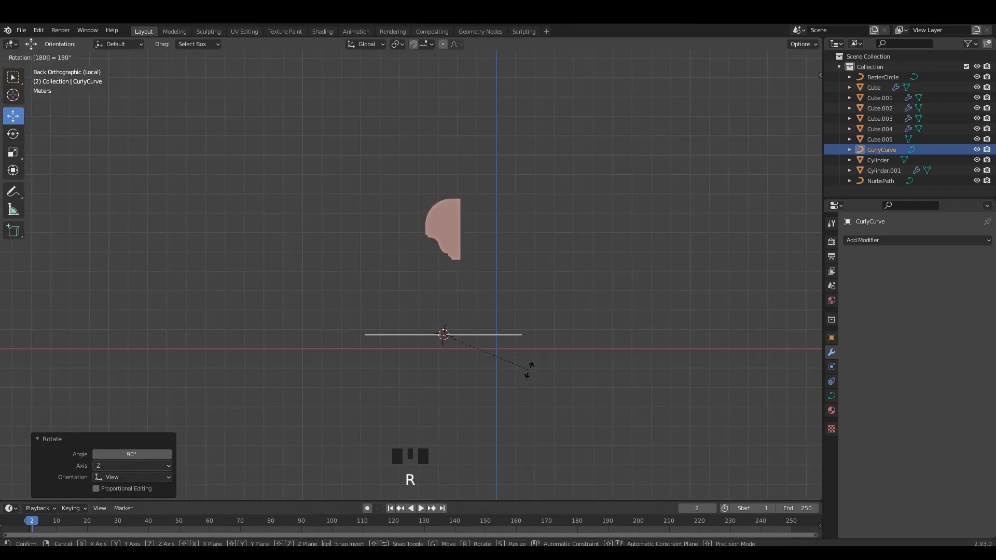
click(528, 369)
key(r)
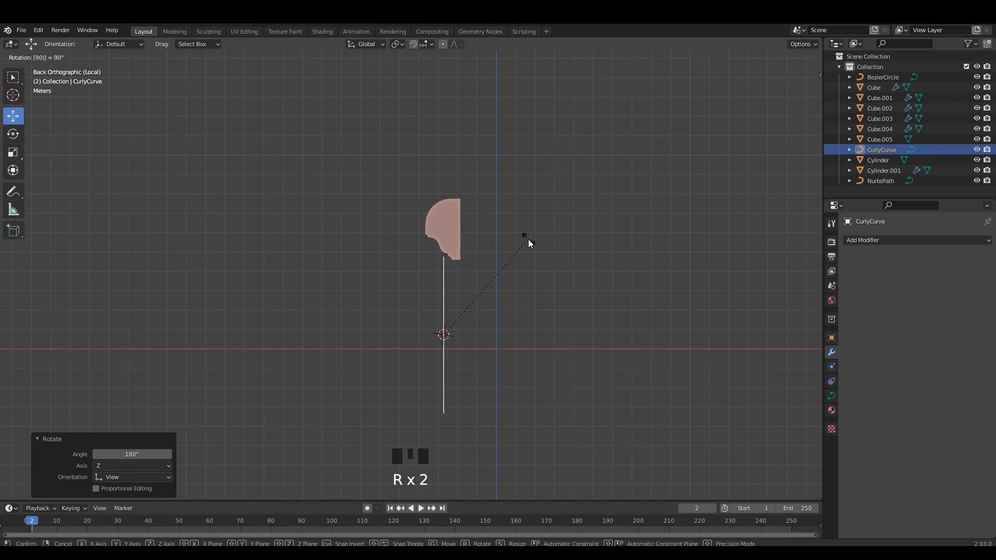
click(528, 239)
- Rotate the curly curve about 12.2° in right view and raise it along Z
alt+middle_drag(468, 253, 540, 242)
key(r)
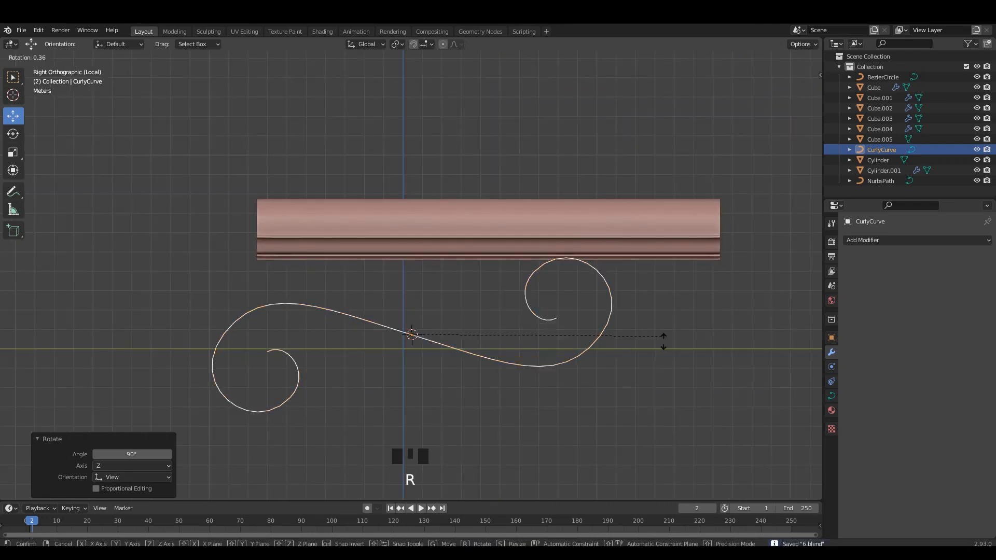
click(623, 383)
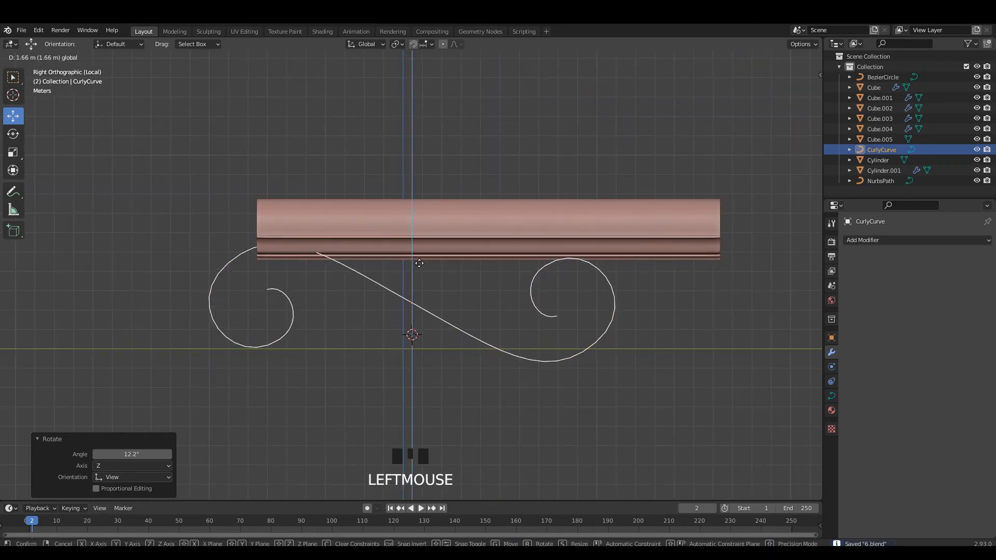
- Move the straight moulding about -1.54 m in Y and 3.10 m in Z, and add a Curve modifier to it
click(614, 207)
scroll(481, 254, up, 1)
drag(481, 252, 471, 167)
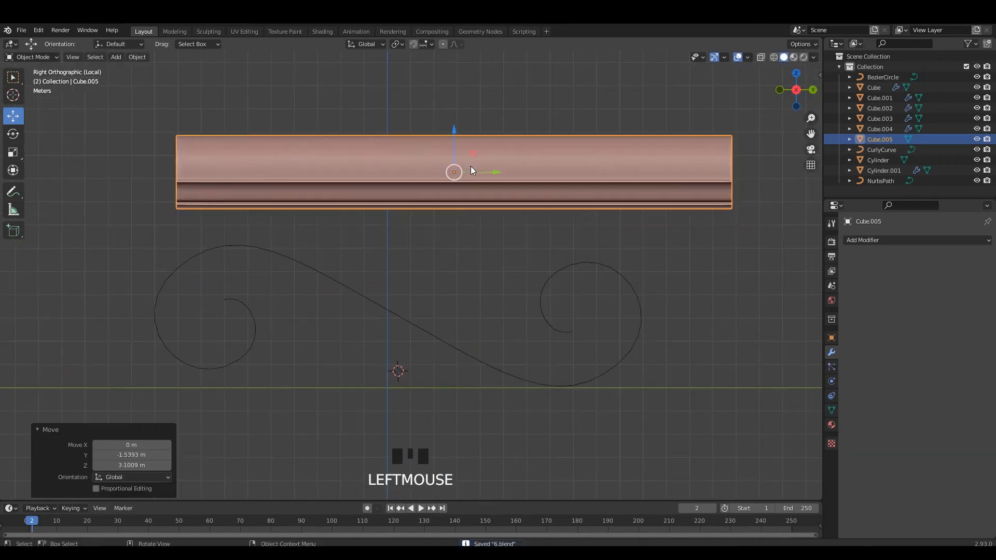
click(899, 241)
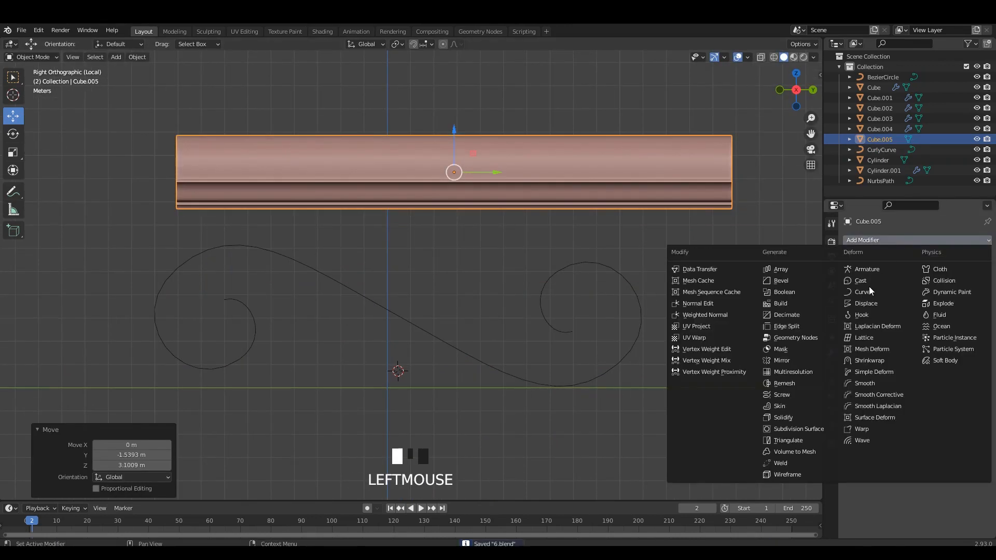
click(869, 295)
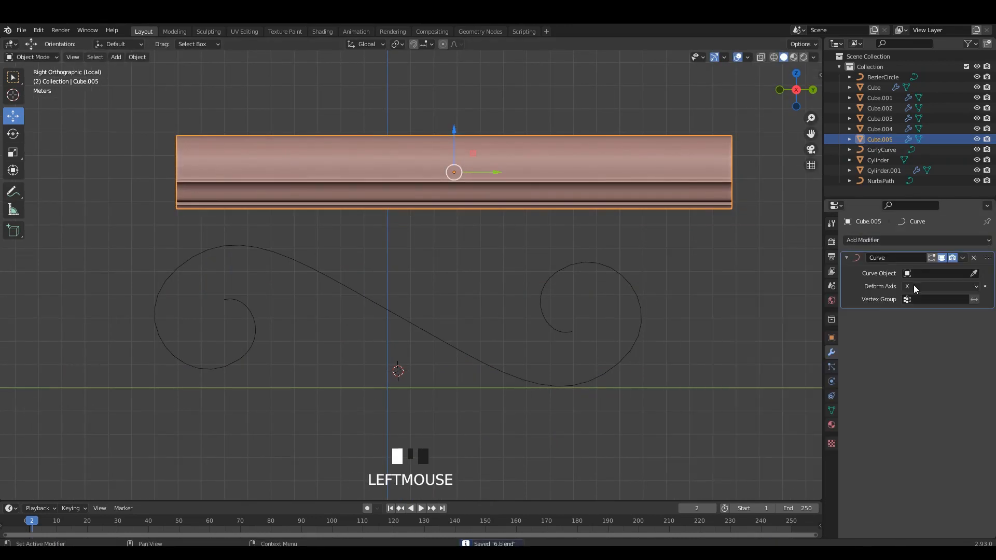
- Set CurlyCurve as the moulding's Curve modifier object and move the moulding about -22.36 m along Y
click(635, 285)
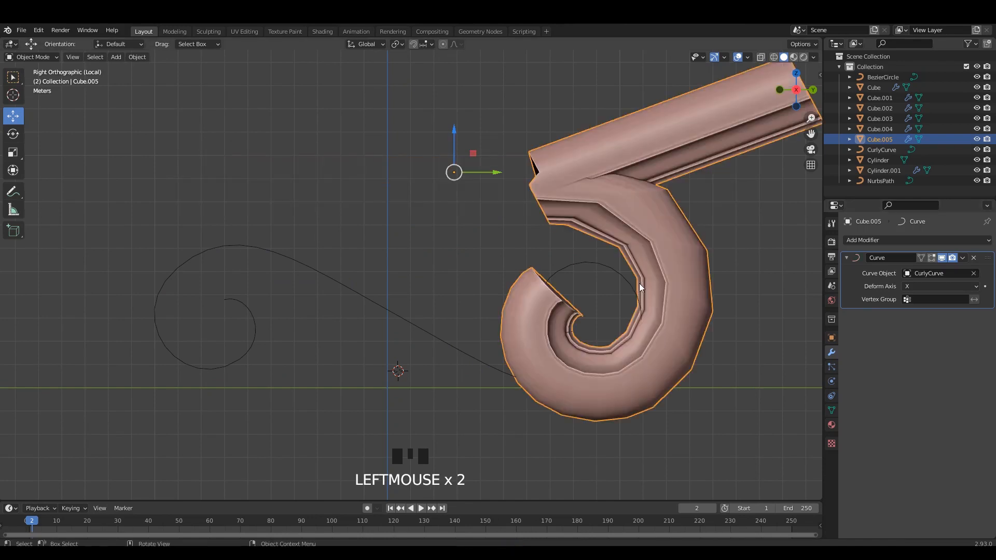
scroll(659, 255, down, 2)
click(660, 256)
click(534, 244)
drag(457, 205, 207, 224)
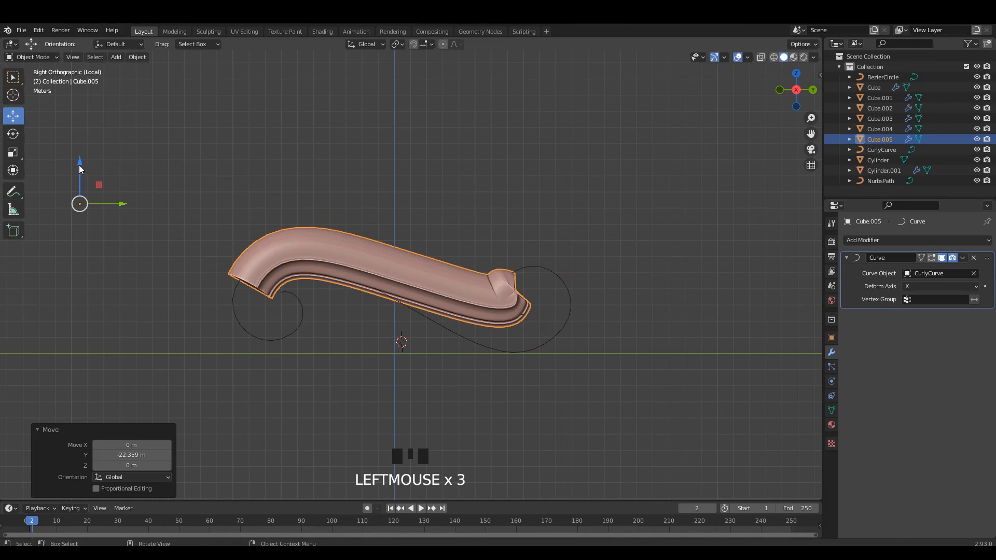
- Lower the moulding along Z, shift it about 1.25 m along Y, and scale it by 0.701
drag(80, 169, 101, 213)
key(ctrl+z)
drag(85, 173, 177, 249)
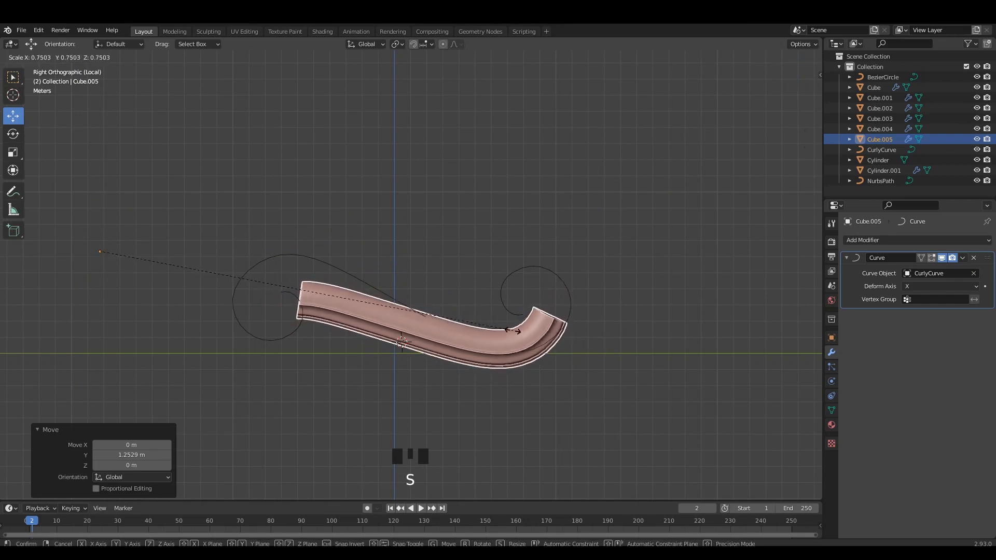
click(486, 320)
- Rotate the moulding 13.3° in right view and stretch it along Y by about 2.64
shift+middle_drag(378, 289, 443, 290)
key(r)
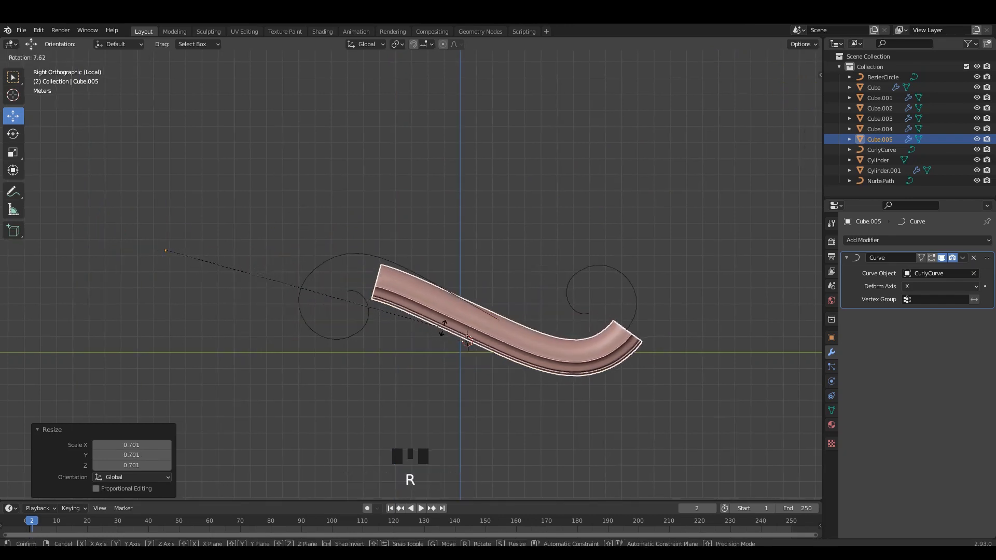
click(419, 354)
key(s)
key(x)
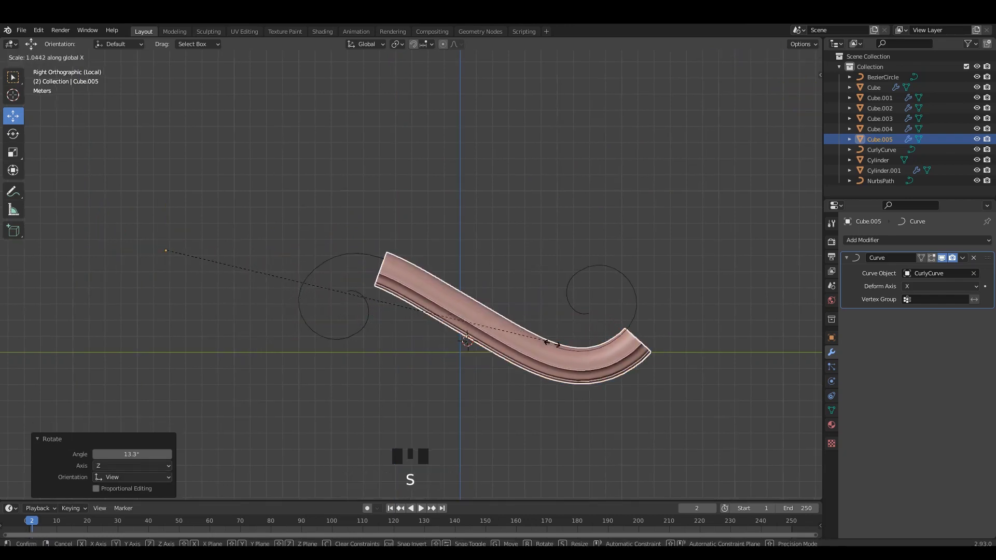
key(s)
key(y)
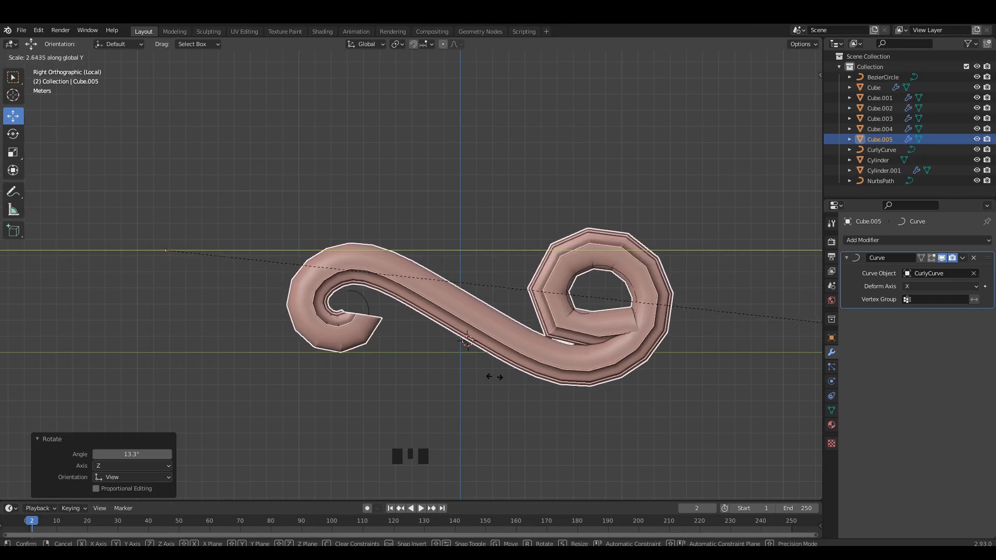
click(492, 376)
- Shift the moulding about 0.32 m in negative Y and scale it by 0.817
mouse_move(184, 248)
mouse_down()
mouse_move(193, 241)
mouse_move(179, 248)
mouse_up()
key(s)
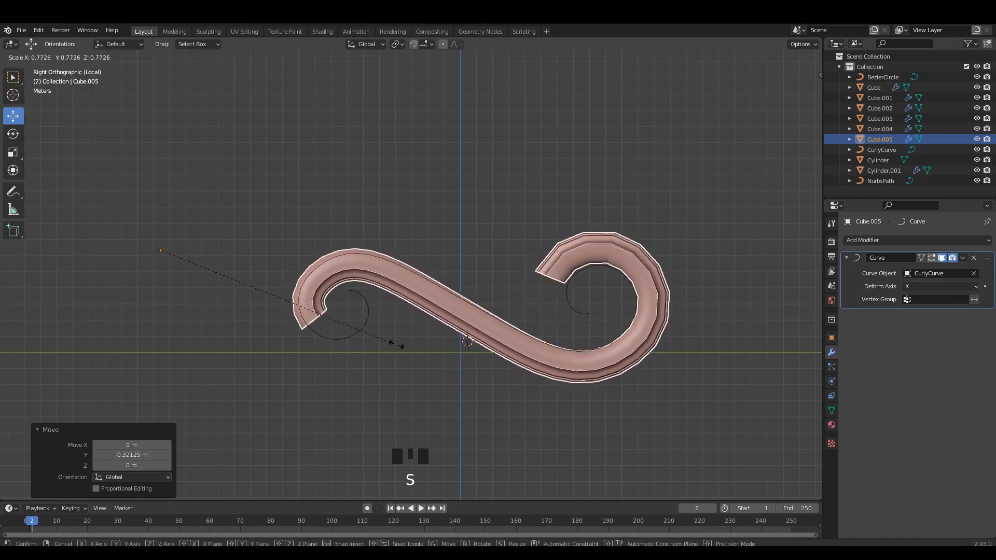
click(407, 351)
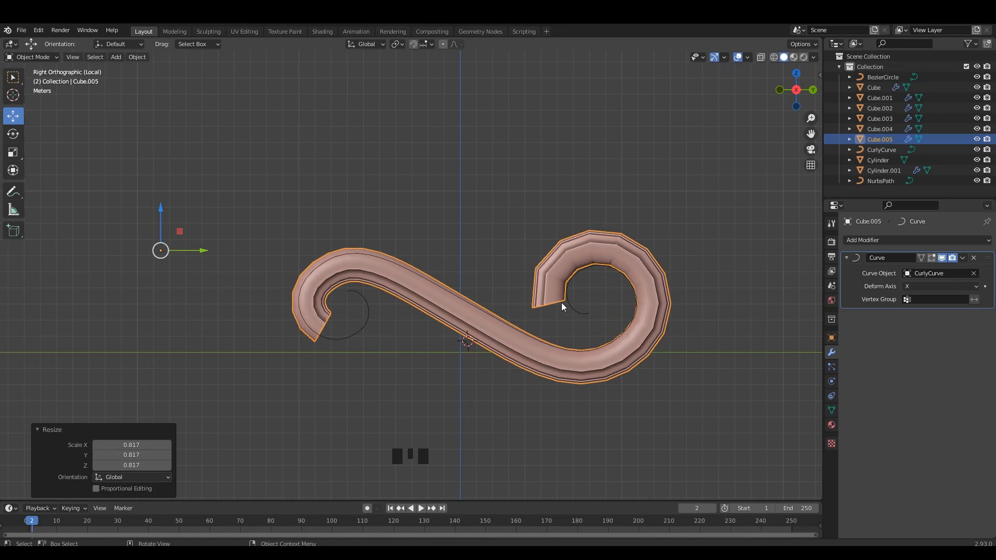
- Add a Subdivision modifier with 2 viewport levels to the moulding
key(ctrl+1)
key(ctrl+2)
click(680, 296)
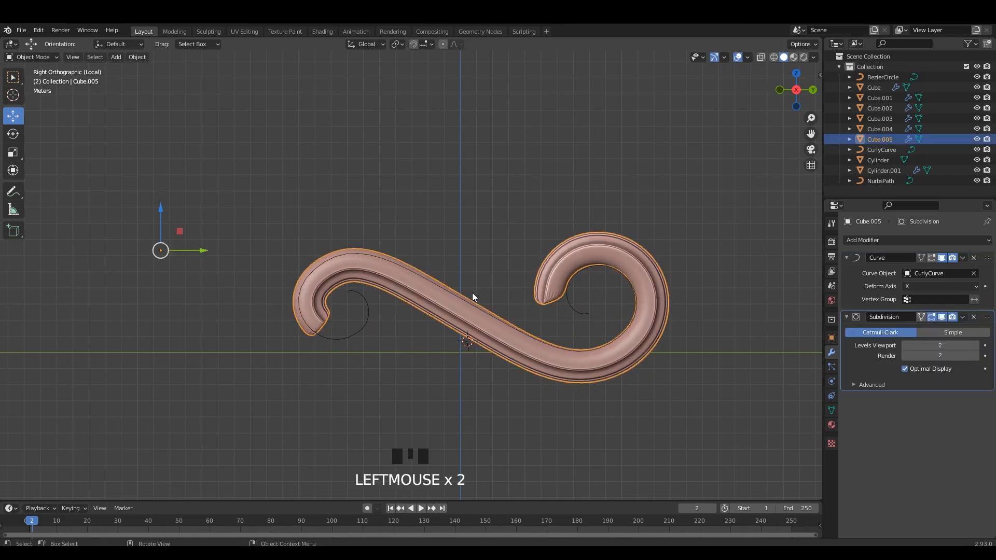
- Scale the moulding up by about 1.12 and nudge it slightly along Y and Z
key(s)
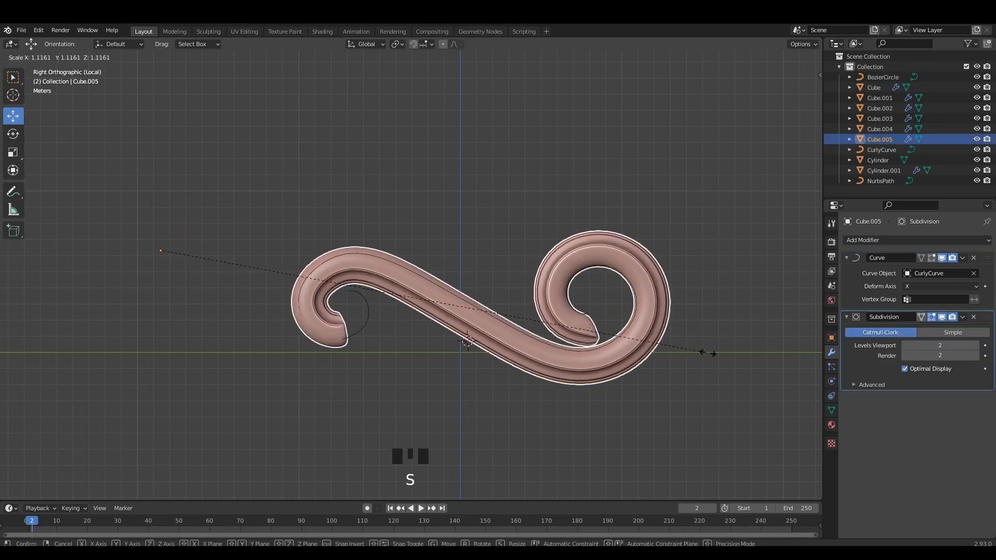
click(709, 353)
drag(210, 255, 215, 254)
drag(181, 213, 182, 212)
- Delete the faces capping both ends of the moulding in Edit Mode, return to Object Mode and save the file
key(Tab)
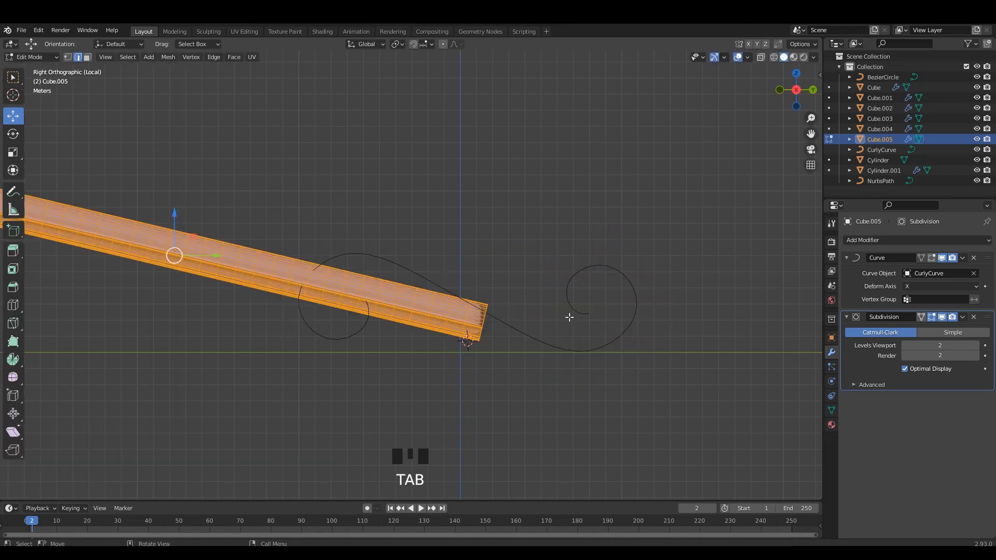
middle_drag(499, 324, 505, 327)
key(3)
click(495, 322)
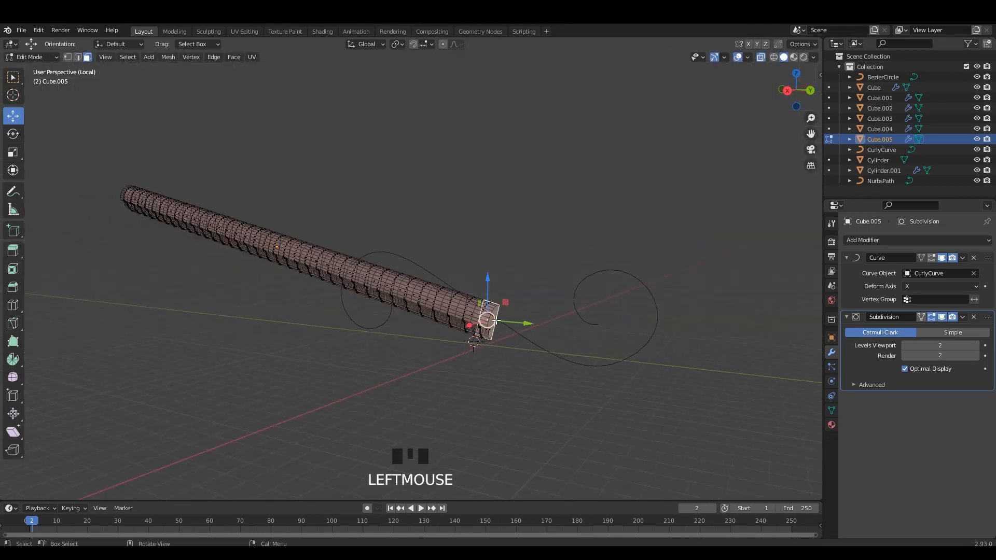
scroll(487, 319, up, 4)
middle_drag(570, 371, 630, 371)
scroll(577, 373, down, 4)
scroll(631, 371, up, 1)
shift+middle_drag(156, 244, 358, 289)
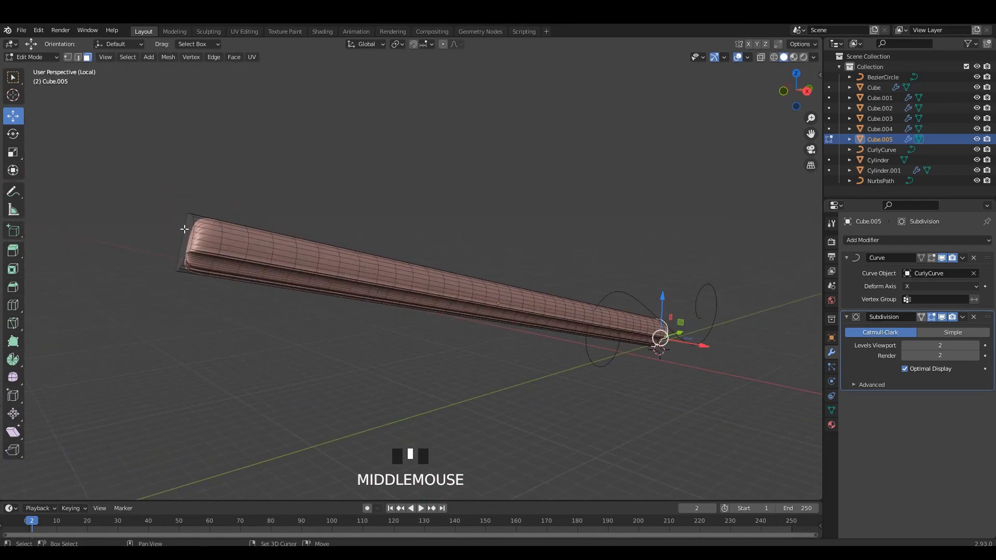
key(x)
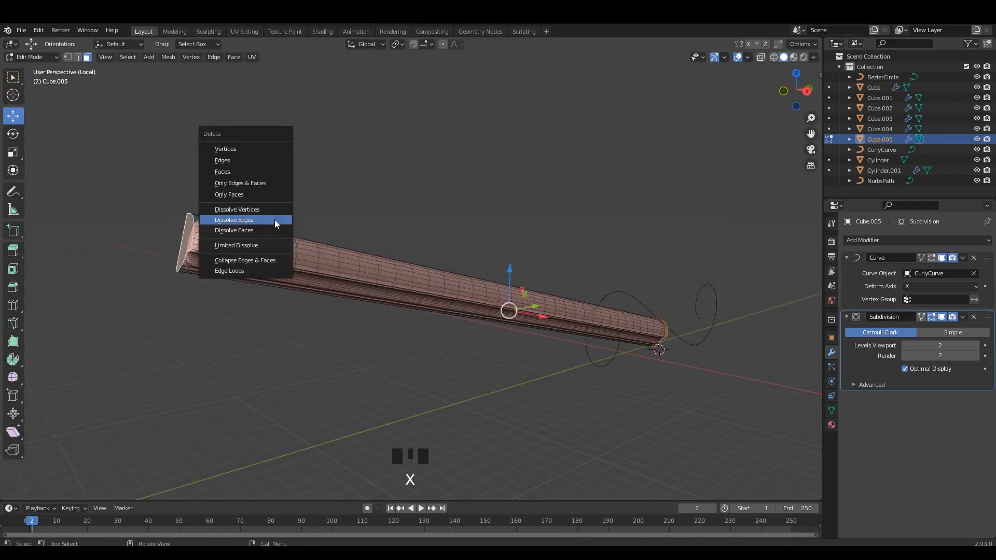
click(257, 174)
key(Tab)
middle_drag(445, 195, 605, 313)
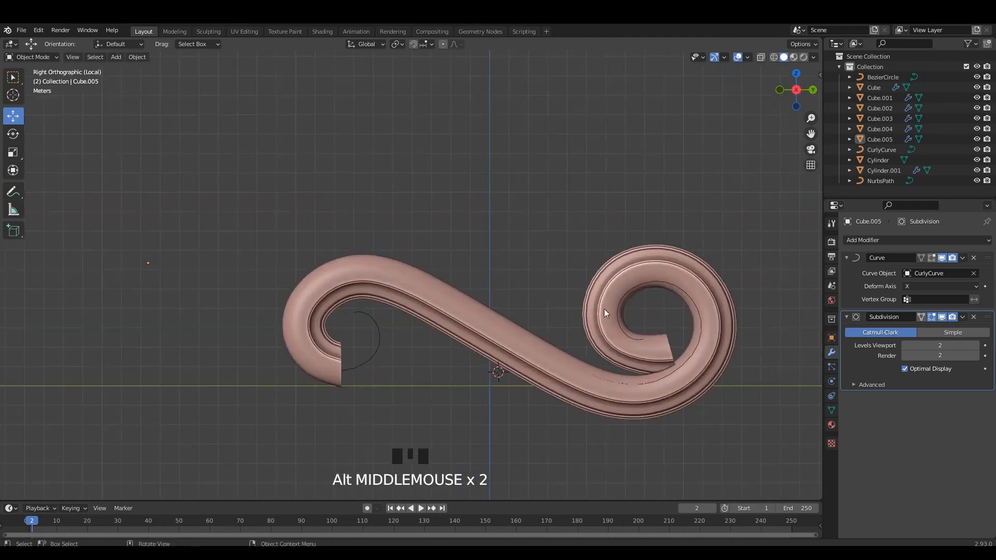
key(ctrl+s)
- Set the moulding's origin to its geometry
scroll(367, 289, up, 1)
click(384, 265)
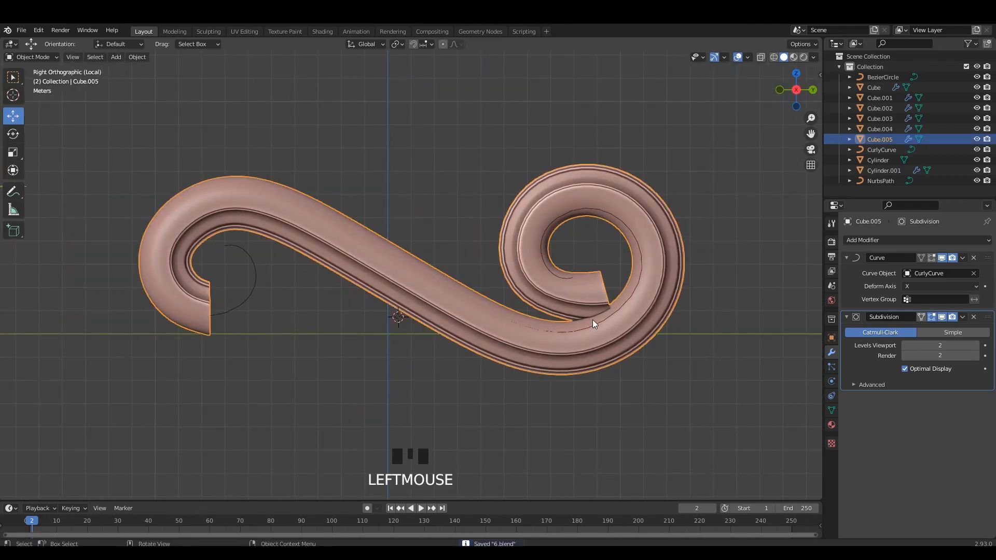
key(s)
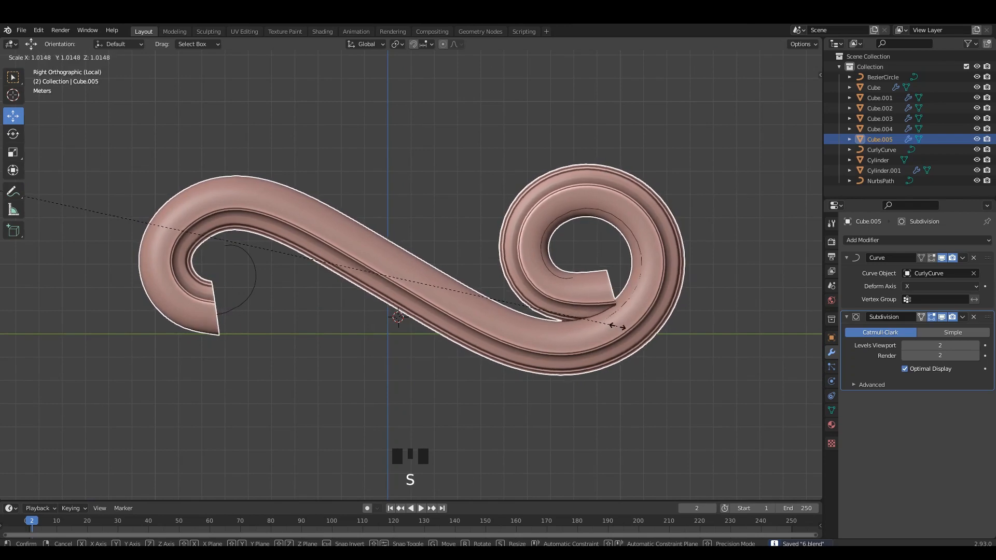
right_click(597, 320)
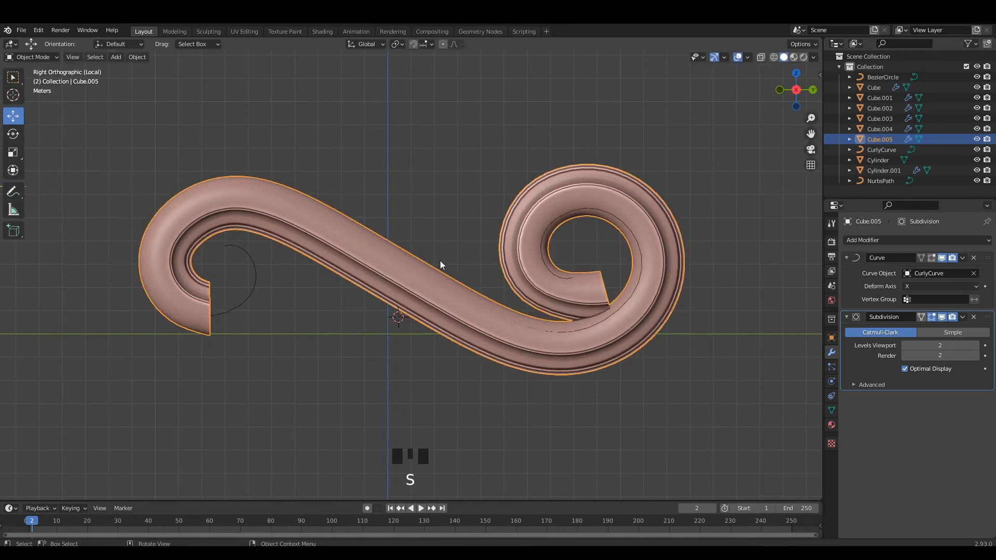
right_click(259, 200)
click(311, 210)
scroll(433, 266, down, 2)
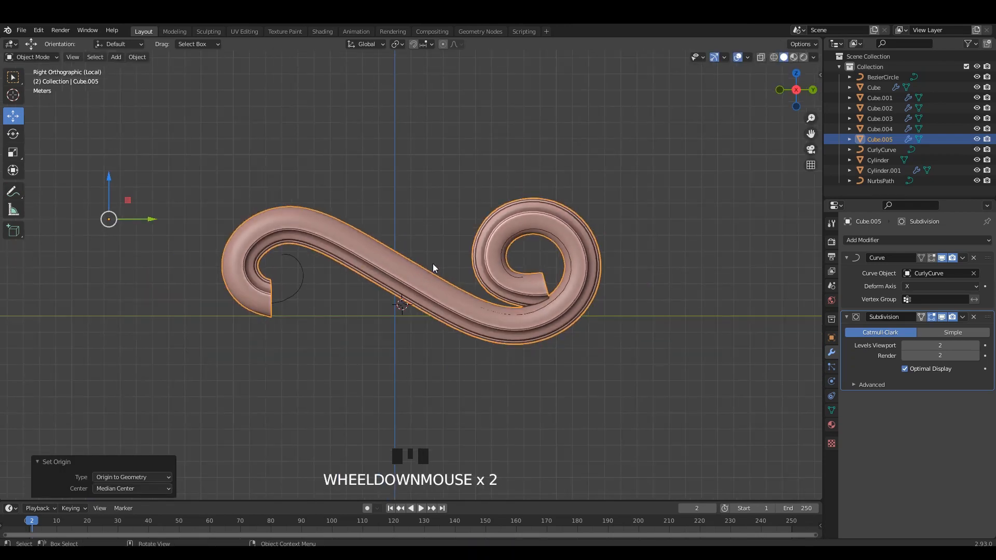
- Nudge the moulding slightly along Y and Z to adjust how it follows the curve
mouse_move(148, 219)
mouse_down()
mouse_move(176, 219)
mouse_move(144, 219)
mouse_up()
middle_drag(179, 188, 154, 204)
drag(151, 207, 147, 207)
key(ctrl+z)
drag(174, 158, 174, 149)
alt+middle_drag(321, 210, 307, 216)
scroll(307, 216, up, 1)
- Move the curly curve's control point on the first curl about -0.03 m in Y and 0.48 m in Z, and scale its handles
key(Tab)
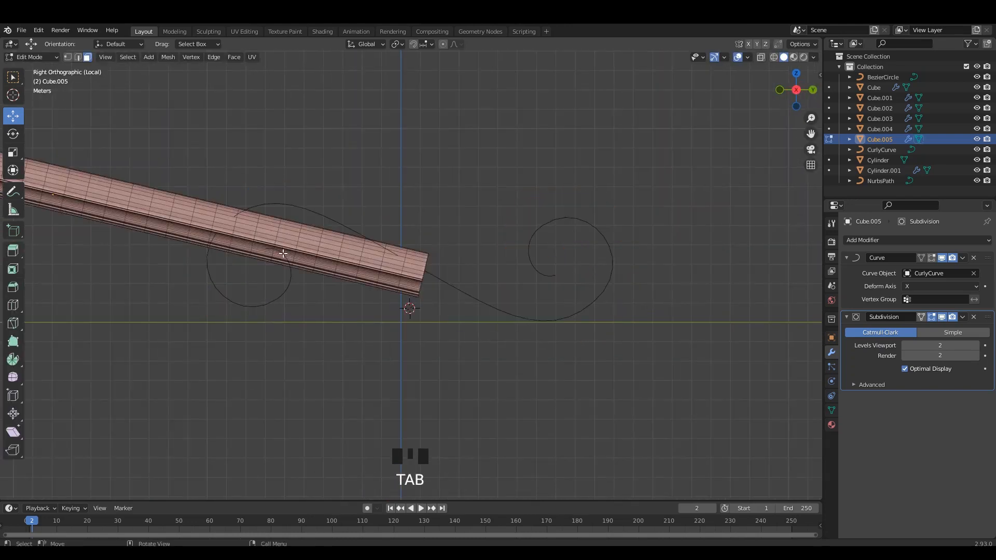
key(Tab)
click(291, 272)
click(291, 272)
key(Tab)
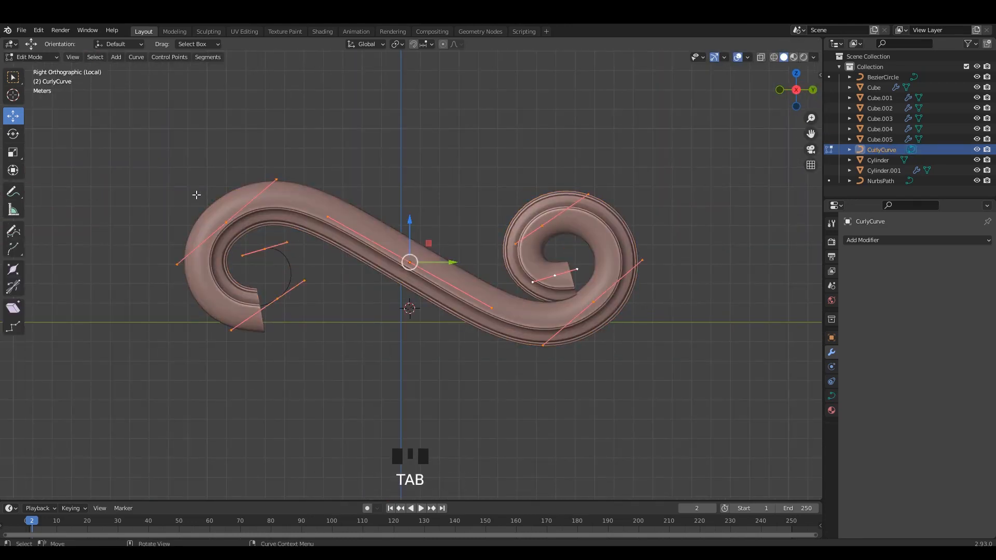
drag(231, 229, 224, 214)
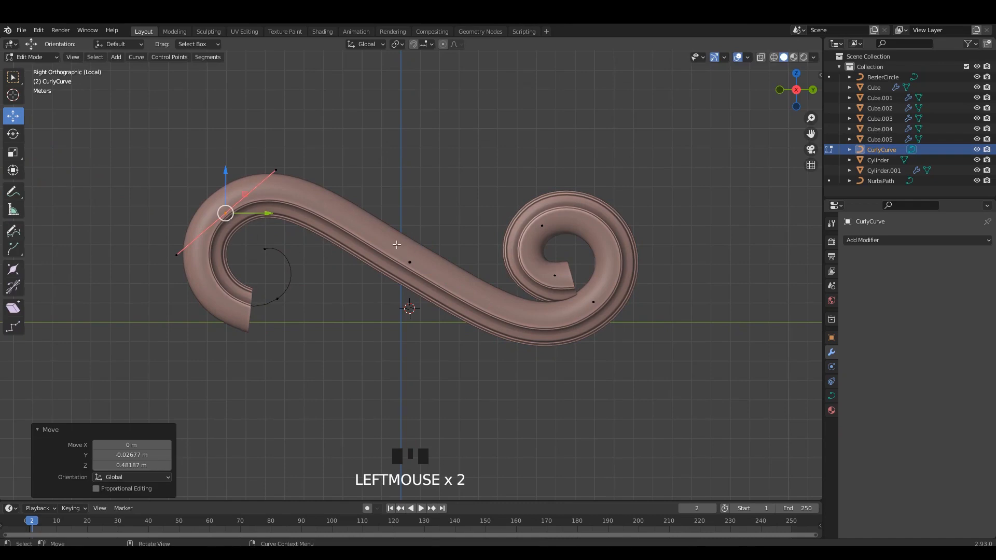
key(s)
key(Tab)
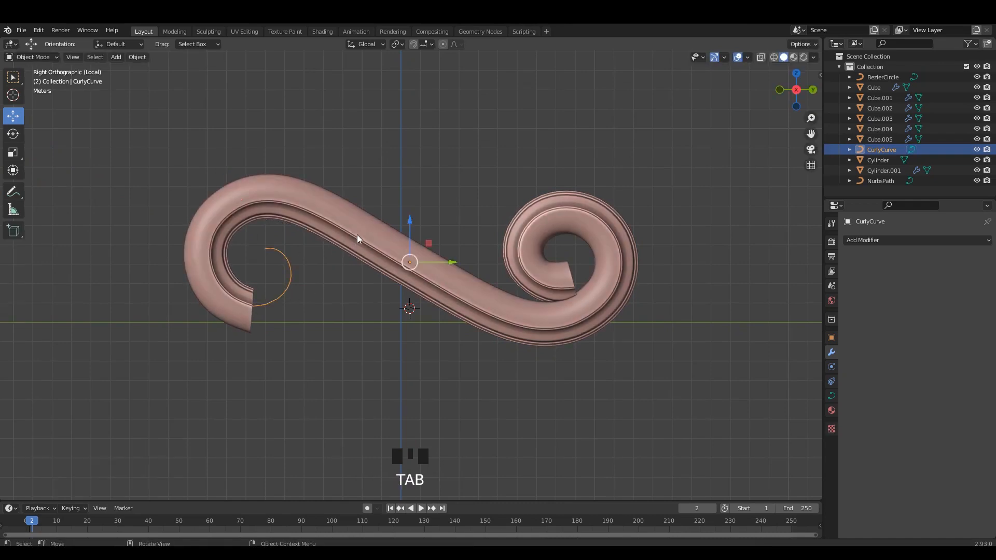
- Stretch the moulding along Y by about 1.09
click(368, 234)
key(s)
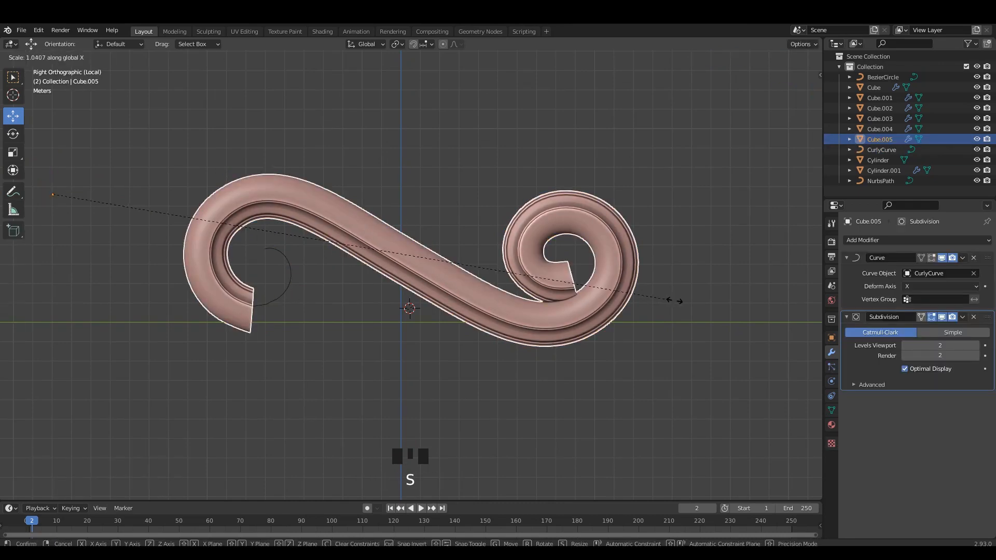
key(y)
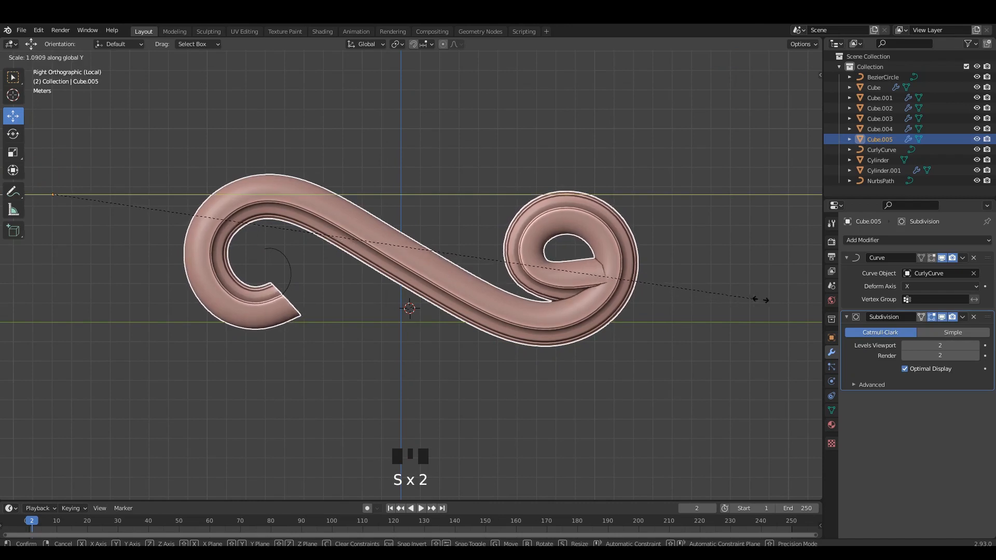
click(768, 300)
- Reposition the moulding along the curve, raising it about 0.60 m in Z as the final adjustment
drag(105, 201, 75, 168)
middle_drag(74, 167, 61, 181)
drag(52, 199, 88, 199)
key(ctrl+z)
shift+middle_drag(88, 199, 117, 175)
drag(117, 175, 120, 176)
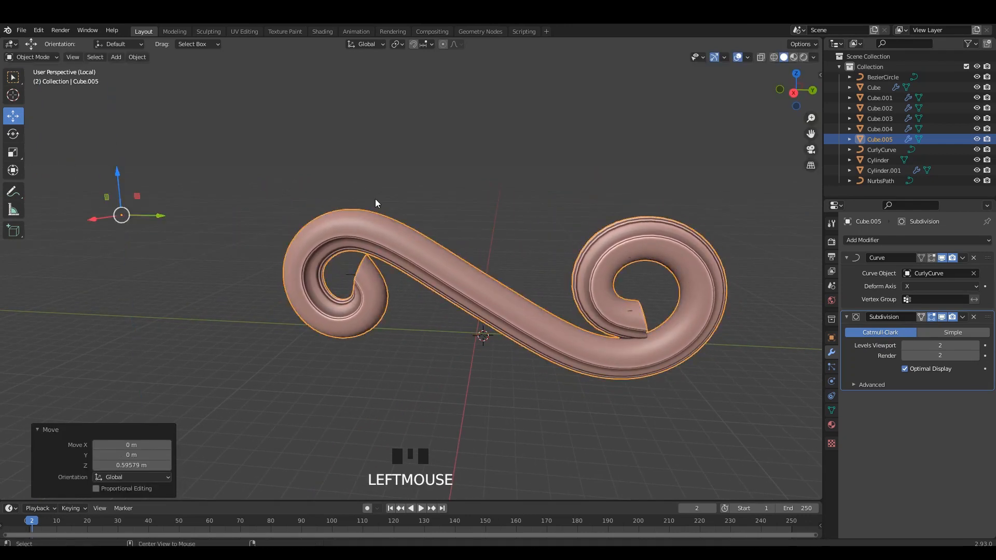
- Scale the moulding up very slightly in right view, by about 1.008
alt+middle_drag(375, 198, 467, 181)
click(479, 270)
key(Tab)
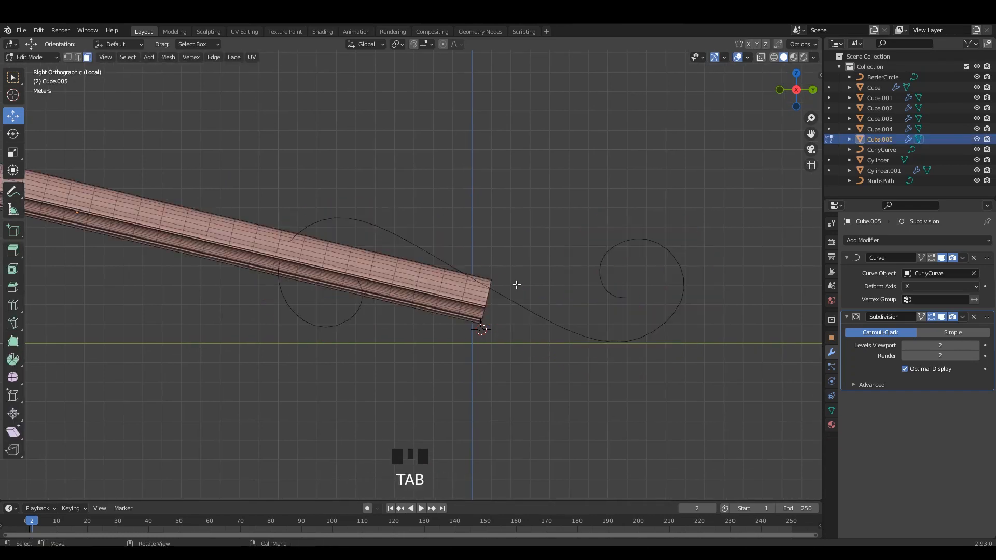
right_click(516, 280)
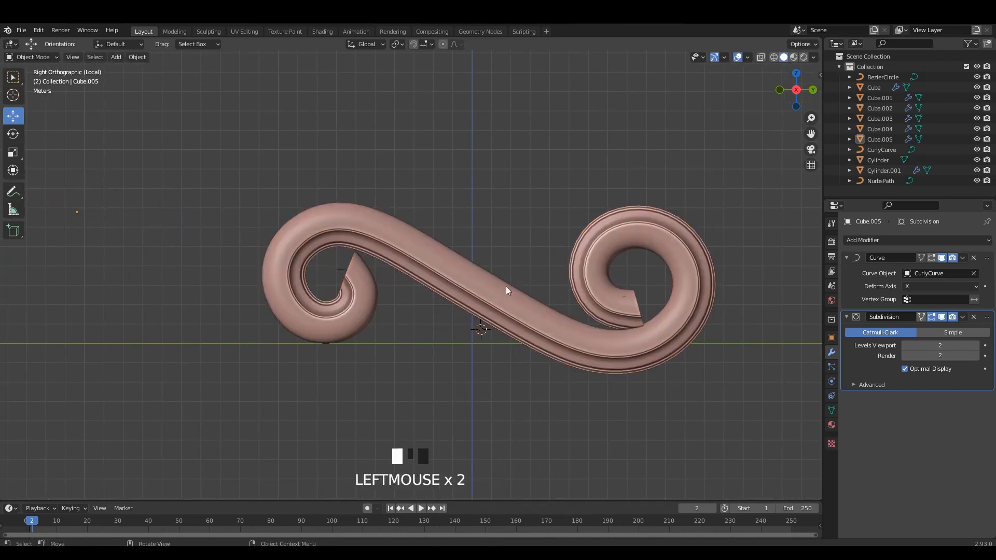
click(505, 287)
key(s)
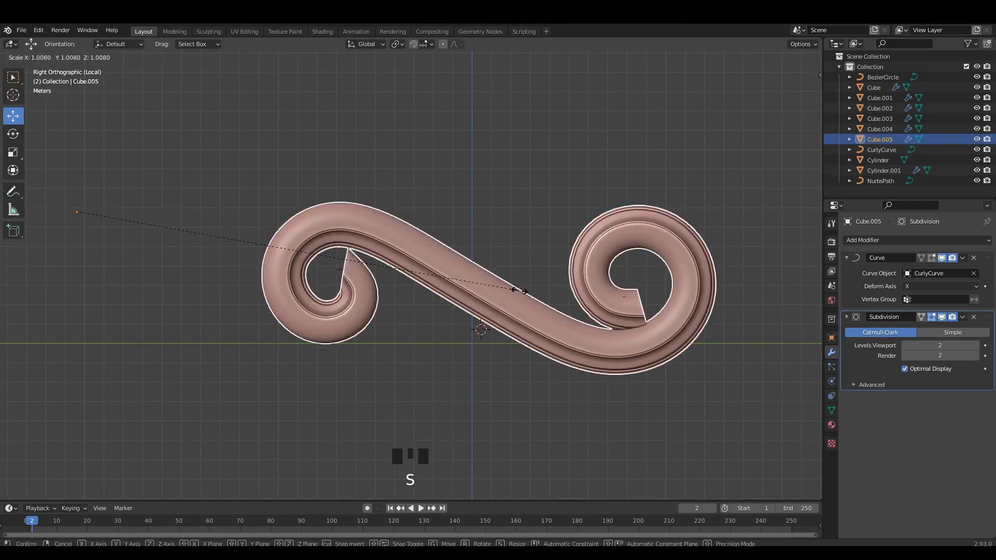
click(516, 289)
key(Tab)
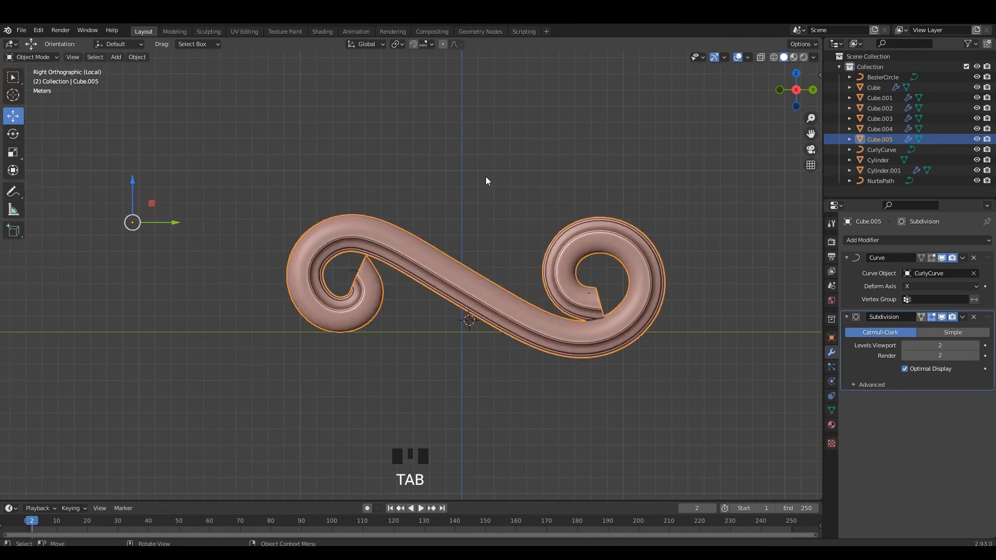
- Select the moulding together with the curly curve, leave local view to show all objects, and save the file
shift+middle_drag(486, 180, 553, 288)
key(ctrl+s)
click(524, 257)
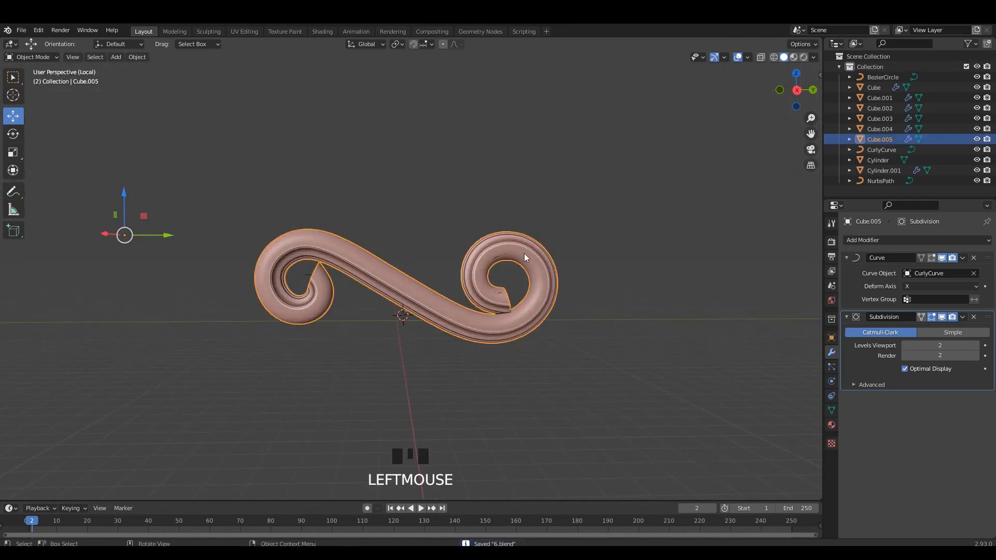
key(ctrl+s)
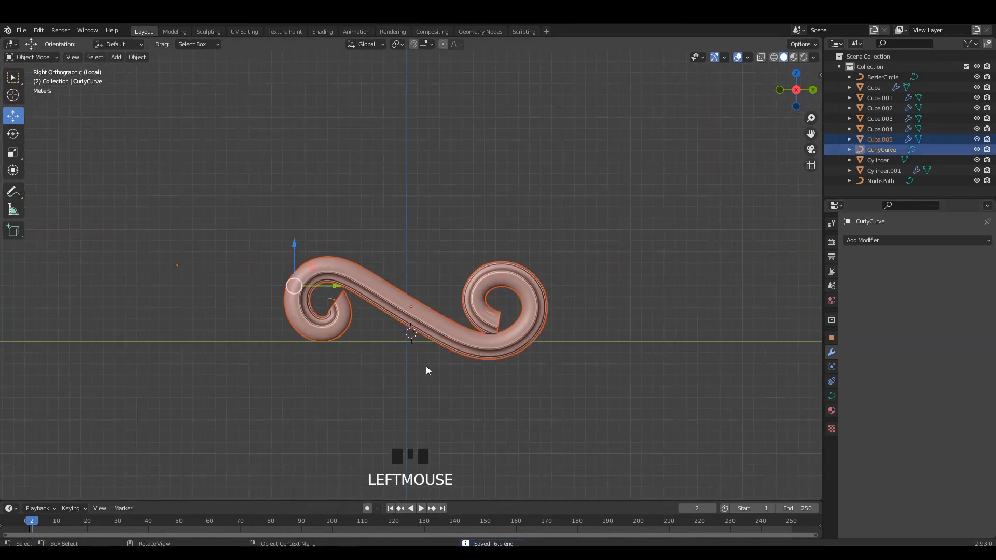
key(slash)
alt+middle_drag(469, 351, 522, 335)
key(ctrl+s)
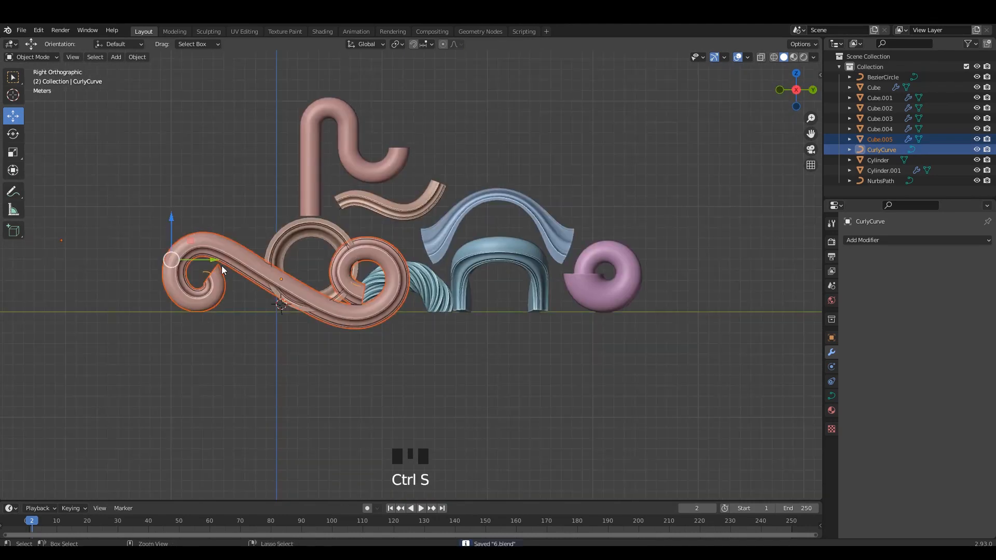
- Move the moulding and its curly curve to the empty space above the blue arch and scale them by 0.630
drag(341, 232, 514, 120)
drag(509, 260, 451, 112)
scroll(561, 139, up, 1)
key(s)
click(617, 266)
scroll(621, 269, up, 1)
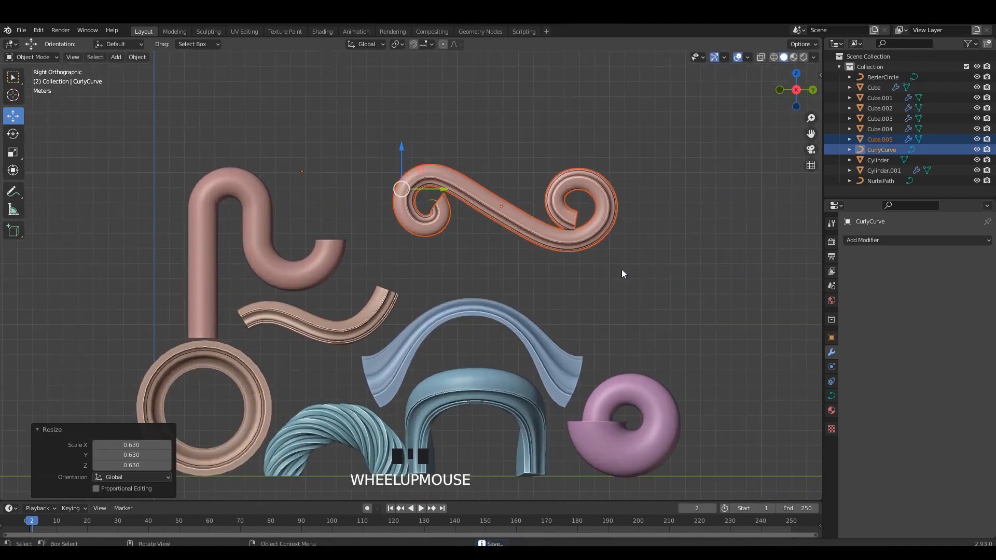
- Rotate the moulding and its curve 15.3° in right view and move them about 1.47 m in Y and -1.71 m in Z
key(r)
click(624, 342)
drag(401, 189, 424, 214)
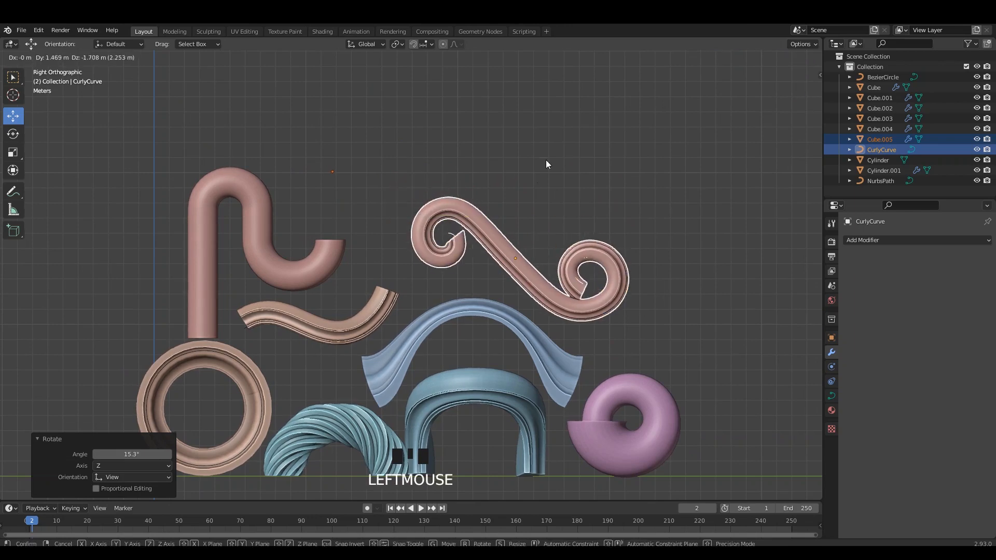
- Confirm the placement of the moulding and its curly curve above the blue arch
click(550, 162)
shift+middle_drag(576, 173, 576, 114)
scroll(576, 114, up, 1)
- Try reshaping the curly moulding by moving its curve's middle control point about 0.17 m in Y and 3.10 m in Z
click(614, 206)
click(618, 214)
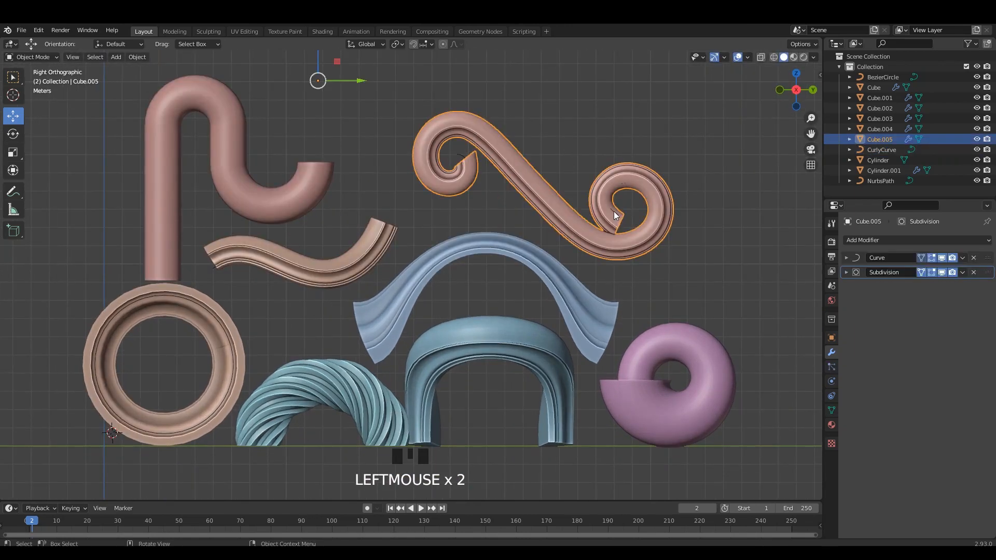
click(614, 211)
key(Tab)
drag(530, 190, 541, 125)
key(alt+z)
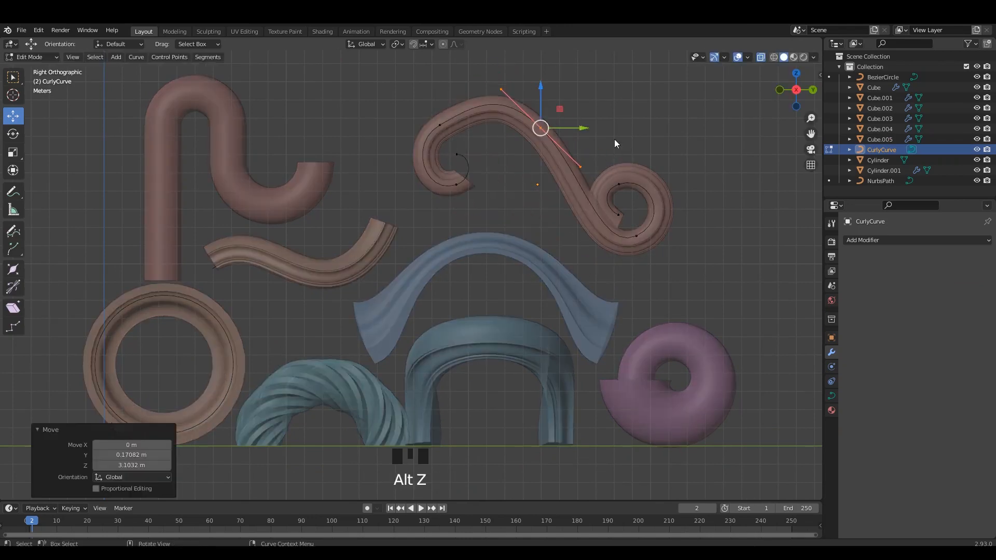
- Undo the control point move on the curly curve and return to object mode
key(Tab)
key(ctrl+z)
key(ctrl+z)
key(ctrl+z)
key(Tab)
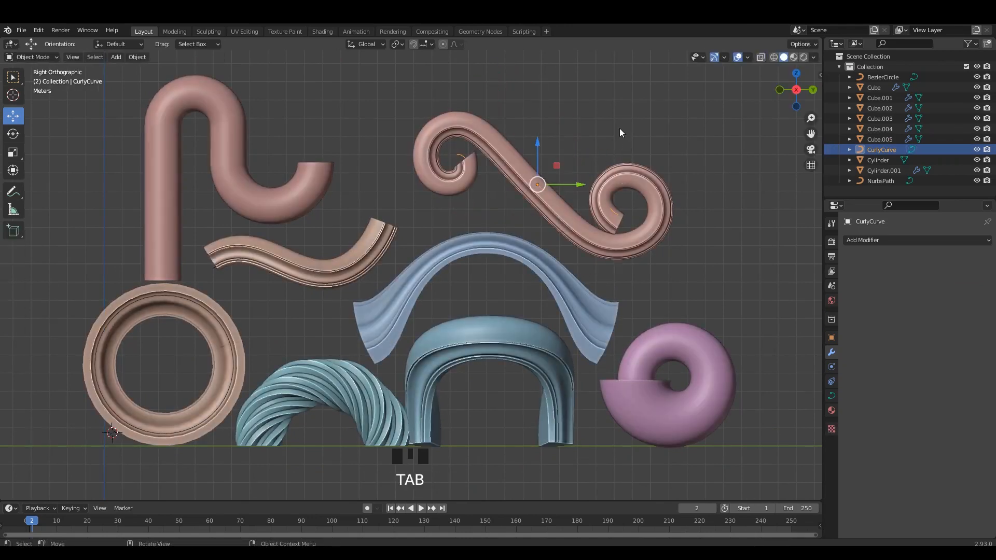
- Try moving the middle control point of the path bending the wavy moulding, and undo the move
click(619, 128)
shift+middle_drag(312, 176, 442, 211)
shift+middle_drag(511, 298, 509, 269)
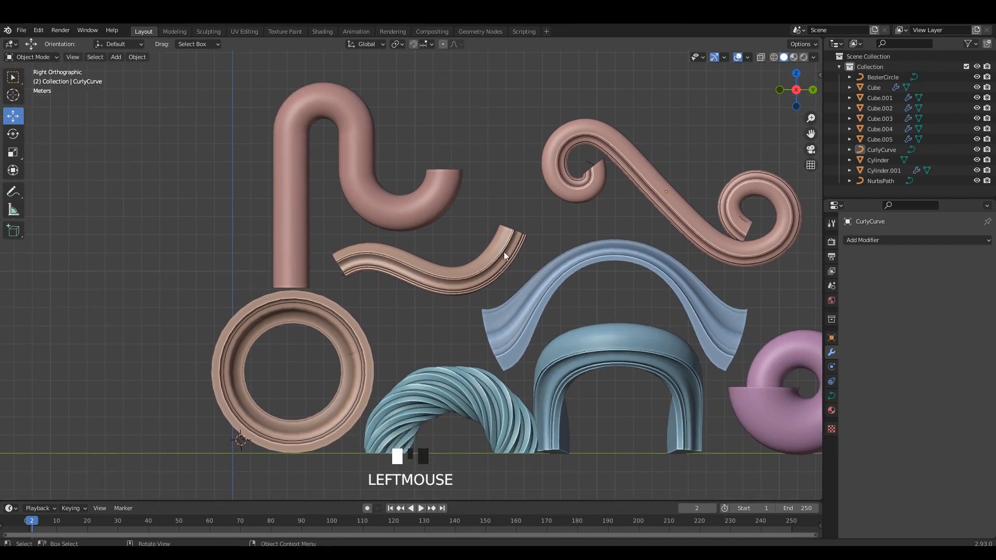
click(516, 261)
key(Tab)
key(Tab)
click(447, 289)
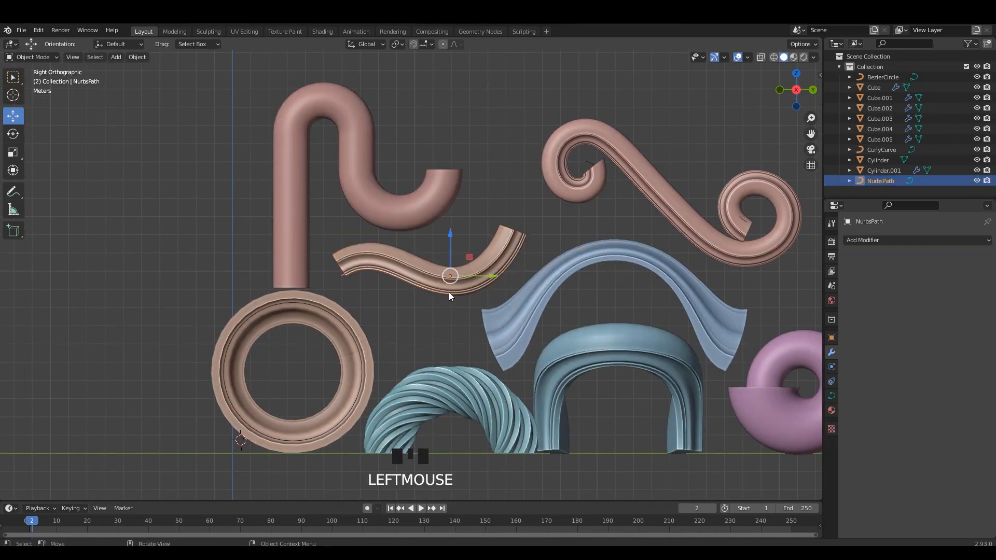
key(Tab)
drag(447, 294, 412, 347)
key(ctrl+z)
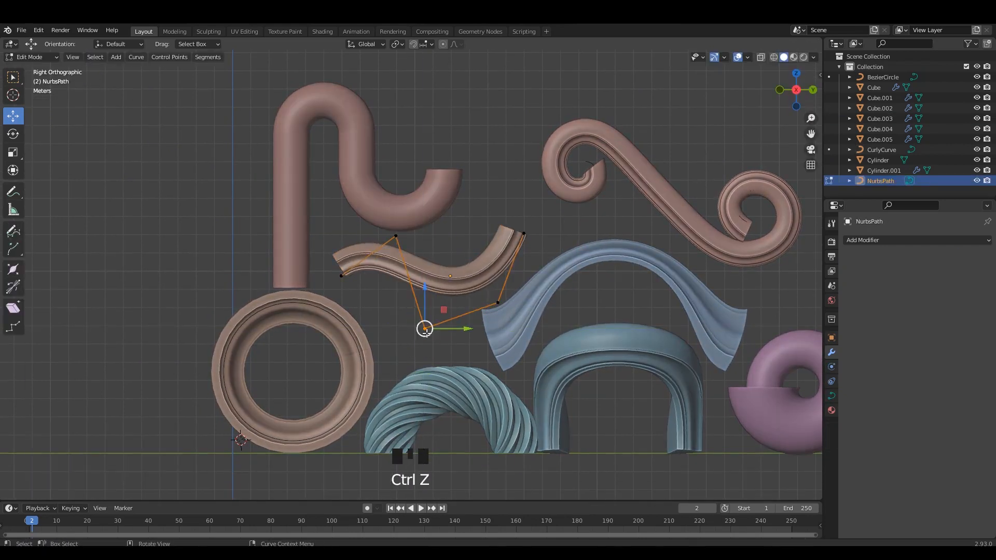
- Try moving the path's next control point beside the blue arch, undo it, and return to object mode
drag(445, 310, 502, 331)
key(ctrl+z)
key(ctrl+z)
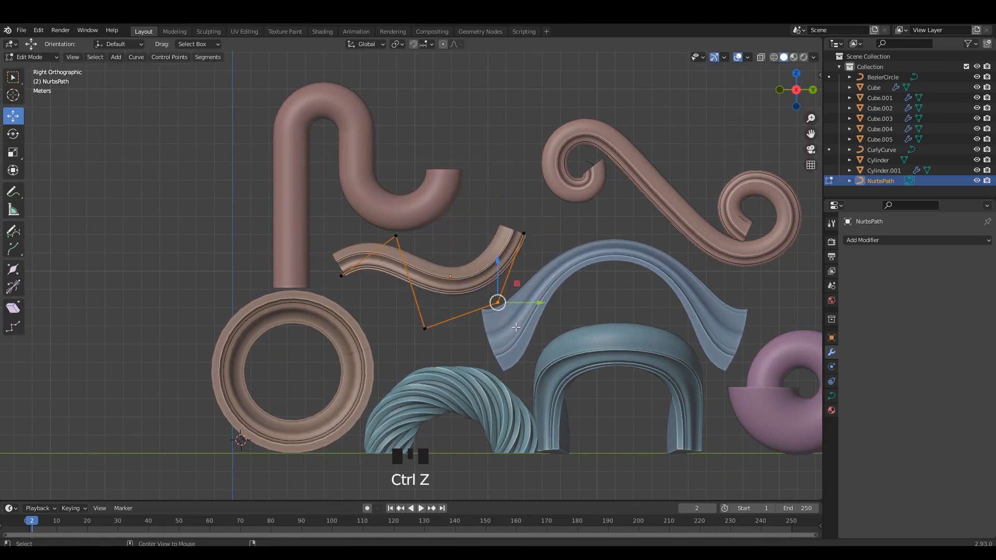
key(Tab)
- Try enlarging the circle curve that bends the ring moulding by about 1.13, and cancel the scaling
scroll(574, 299, down, 1)
shift+middle_drag(562, 271, 561, 201)
click(369, 285)
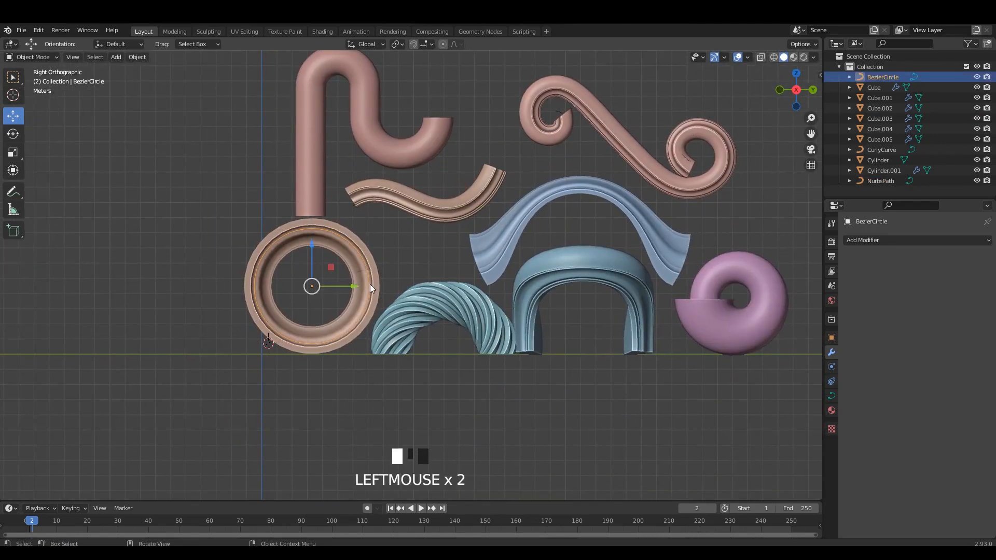
click(370, 284)
click(370, 284)
key(s)
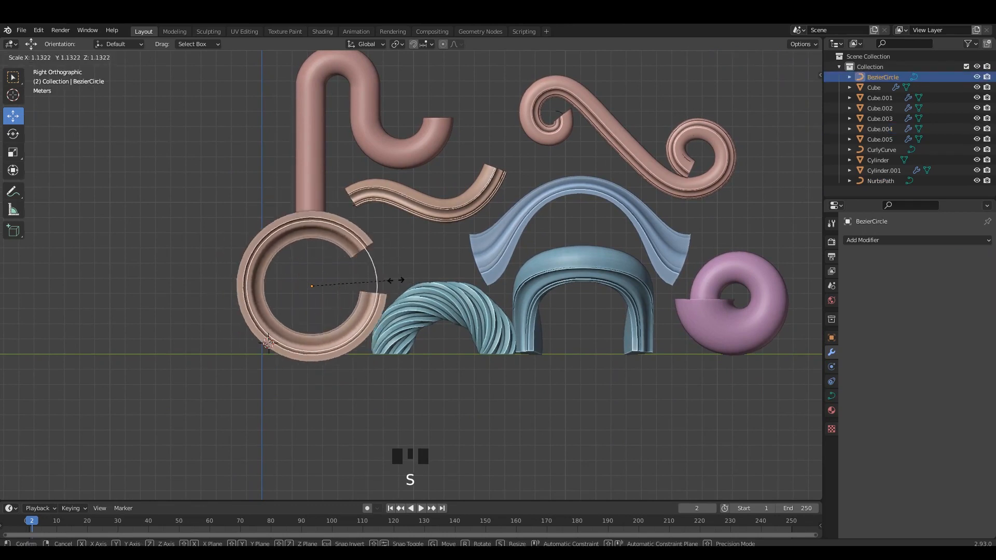
key(Escape)
- Compare the ring moulding with and without its Curve modifier in the viewport
click(369, 270)
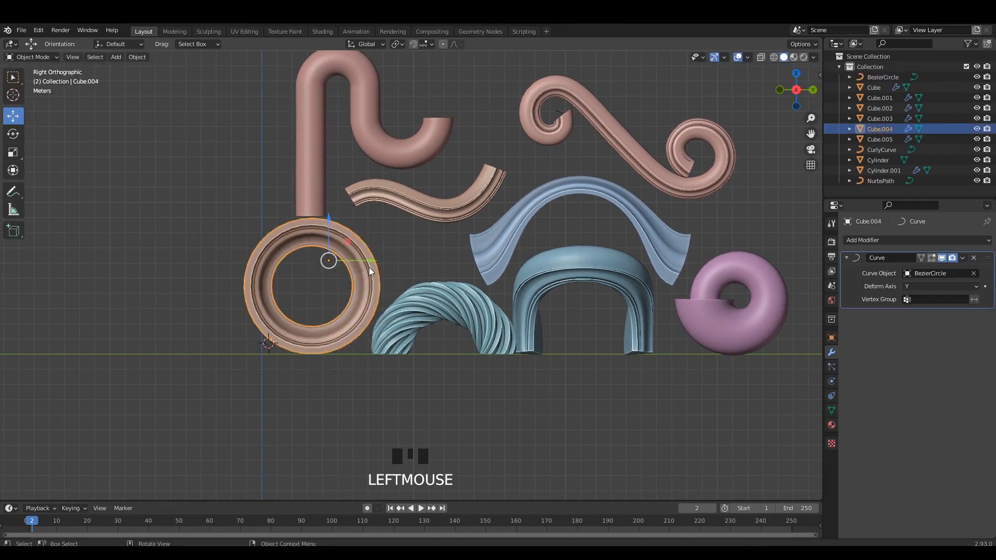
click(944, 256)
click(944, 256)
- Compare the twisted arch with each of its two SimpleDeform modifiers switched off and on in the viewport
click(503, 320)
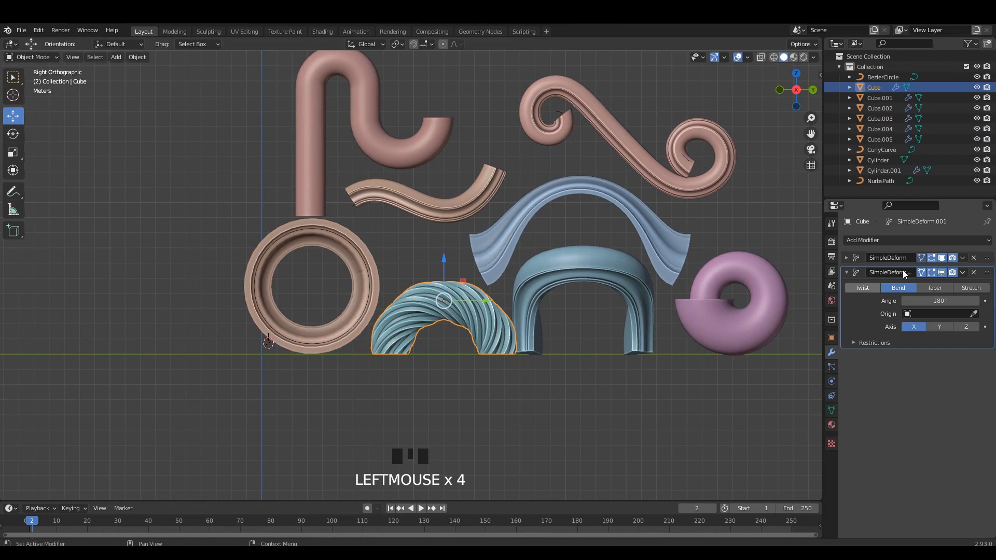
click(847, 272)
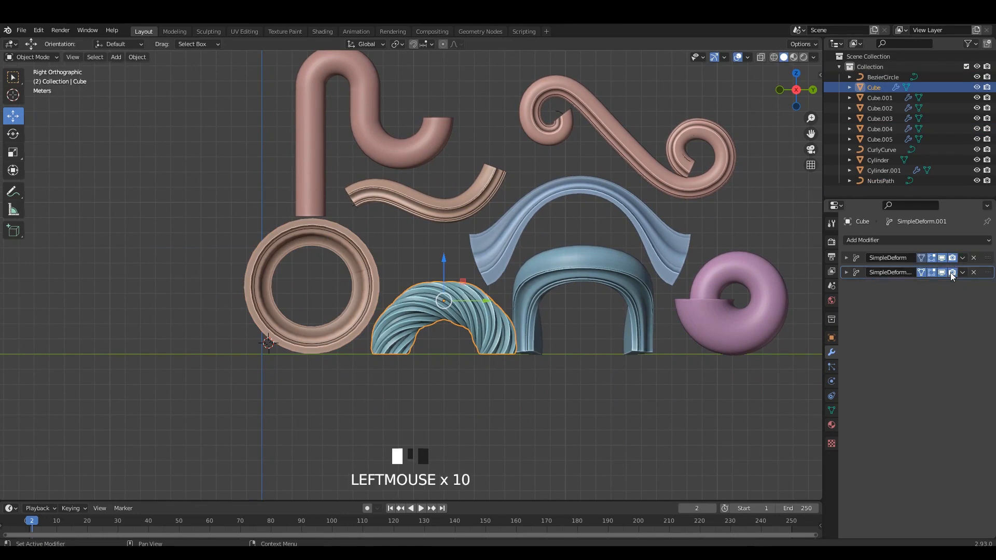
click(941, 272)
click(941, 273)
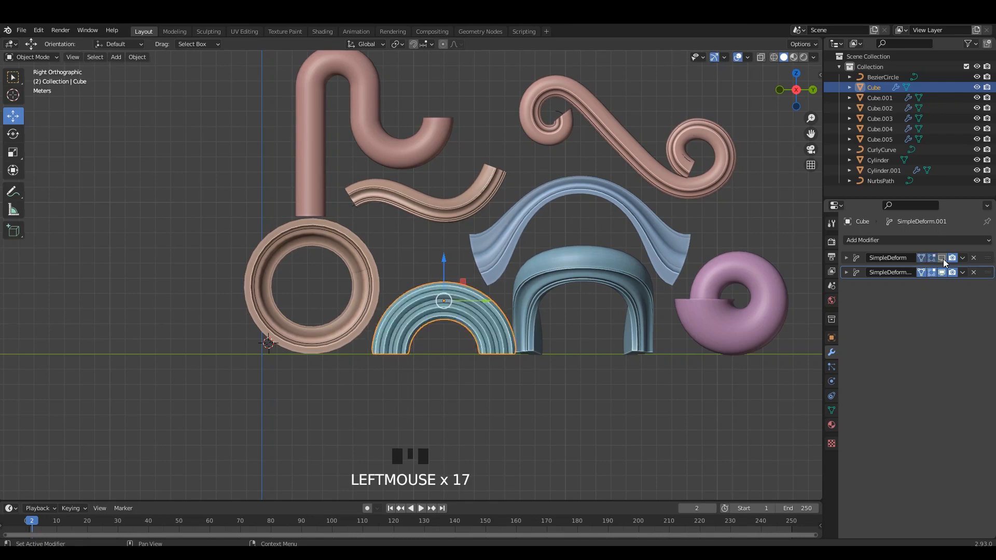
click(944, 259)
- Examine the smooth teal arch with each of its SimpleDeform modifiers temporarily hidden in the viewport
scroll(578, 342, up, 3)
shift+middle_drag(678, 319, 477, 355)
click(594, 334)
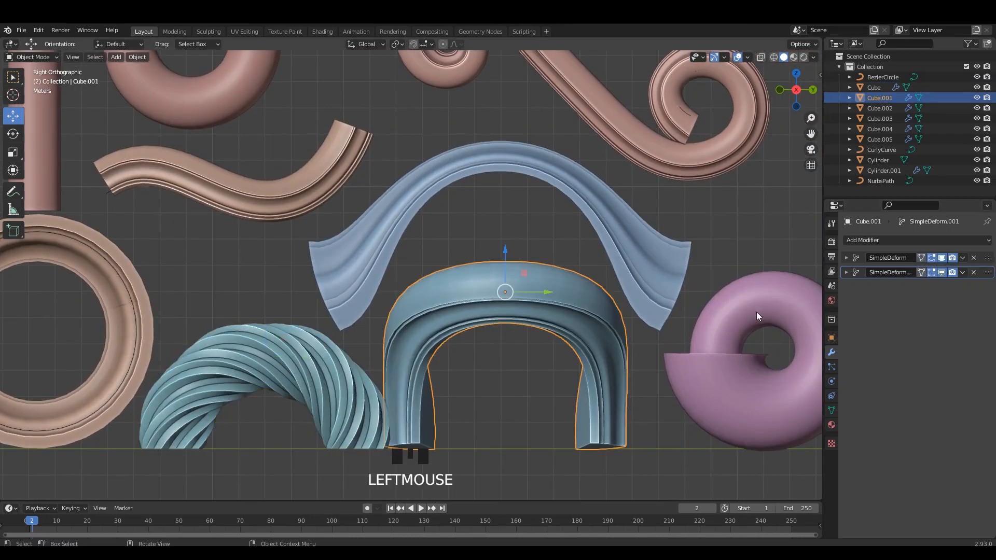
click(944, 259)
click(943, 259)
click(942, 274)
click(942, 274)
- Examine the blue flared arch in perspective with each of its SimpleDeform modifiers temporarily hidden in the viewport
middle_drag(530, 264, 596, 249)
click(634, 233)
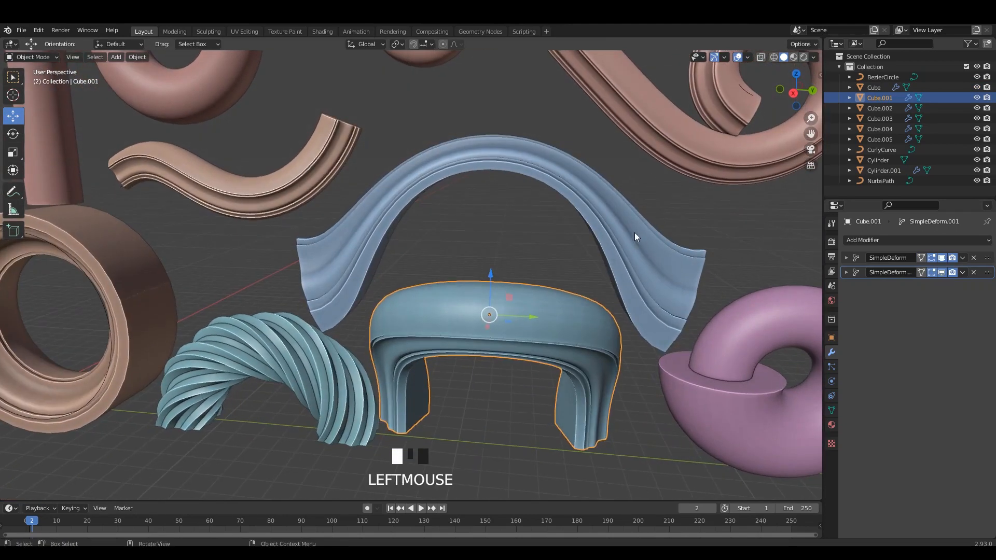
click(846, 258)
click(848, 272)
click(943, 257)
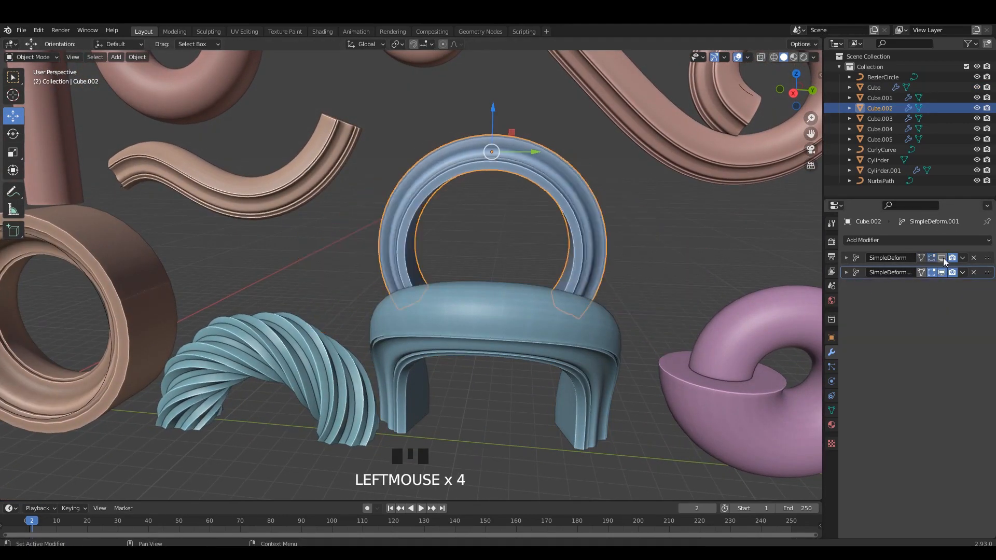
click(943, 259)
click(942, 272)
click(942, 272)
click(942, 272)
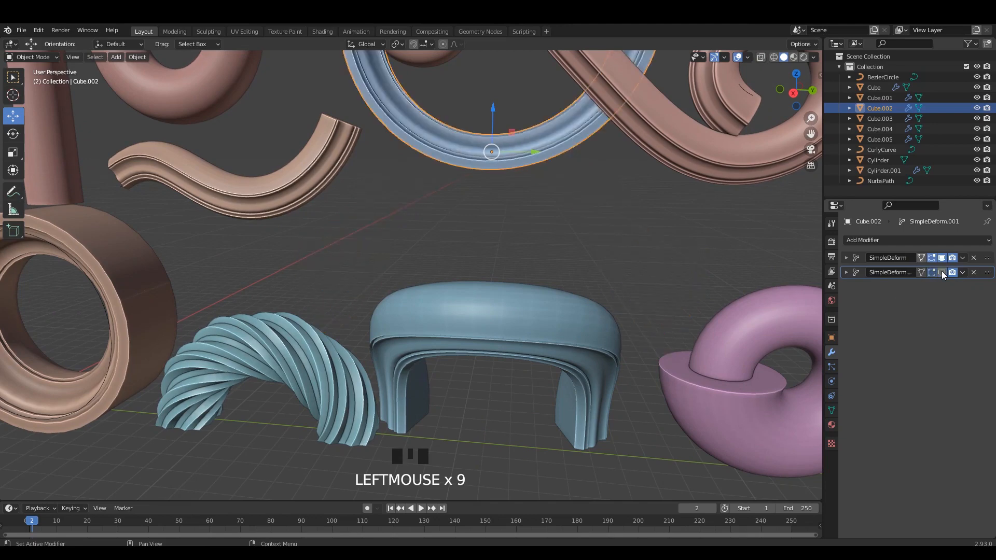
click(942, 271)
- Examine the purple coiled cylinder with each of its SimpleDeform modifiers temporarily hidden in the viewport
scroll(692, 246, down, 1)
shift+middle_drag(692, 246, 628, 233)
click(888, 281)
click(715, 297)
middle_drag(655, 287, 716, 322)
click(942, 257)
click(942, 258)
click(941, 272)
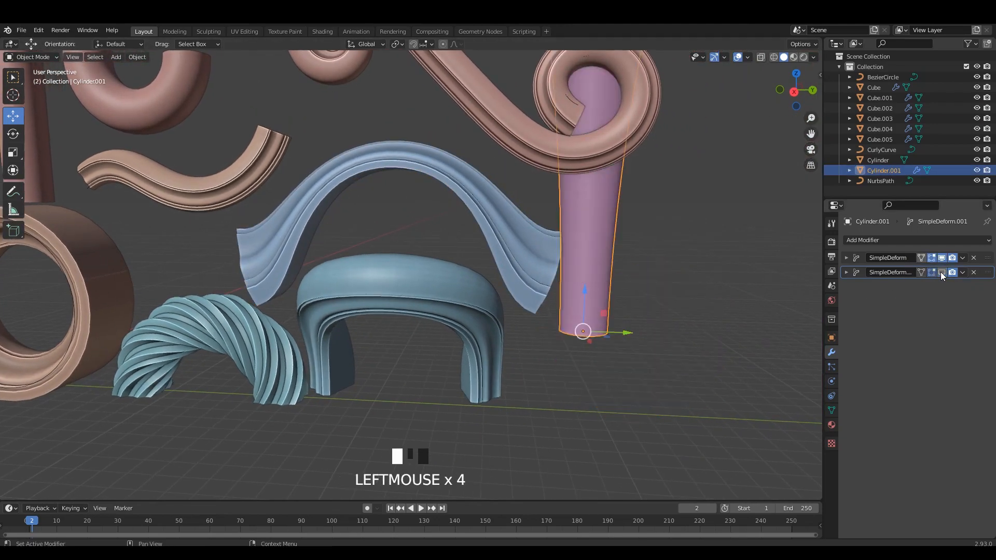
click(942, 271)
- Deselect the purple cylinder, hide the viewport overlays and gizmos to show all objects cleanly, and save the file
click(630, 246)
scroll(630, 246, down, 3)
mouse_move(631, 245)
middle_down()
mouse_move(673, 265)
mouse_move(639, 269)
mouse_move(634, 260)
mouse_move(733, 146)
mouse_move(602, 254)
mouse_move(611, 251)
middle_up()
scroll(640, 269, up, 3)
key(ctrl+s)
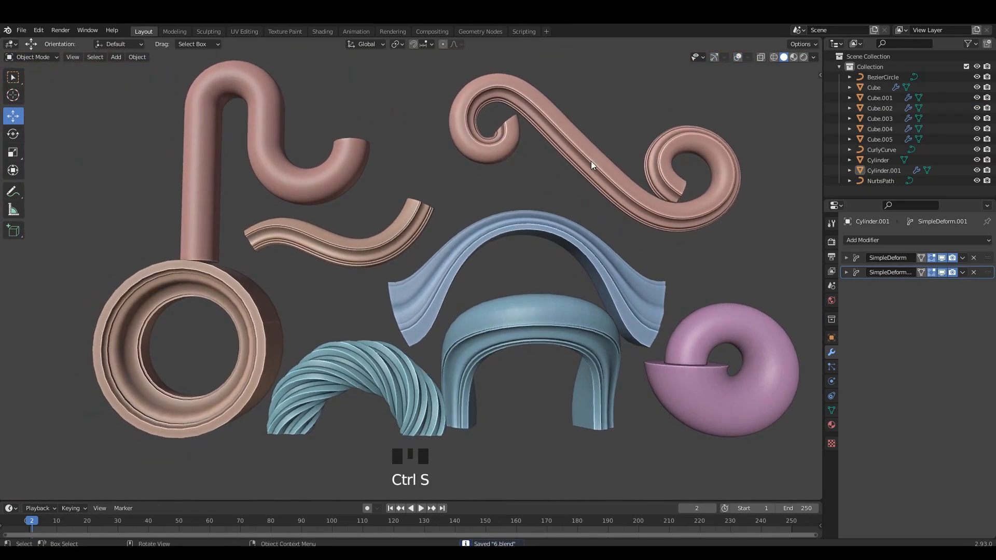